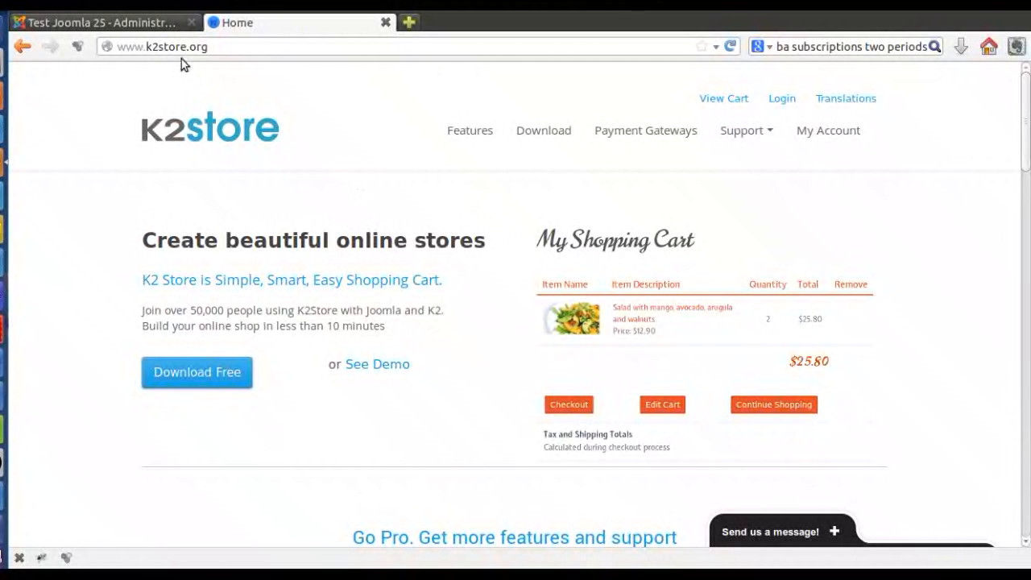
Open K2Store from the admin Components menu and review its quick tips and version 3.0.3.
click(135, 31)
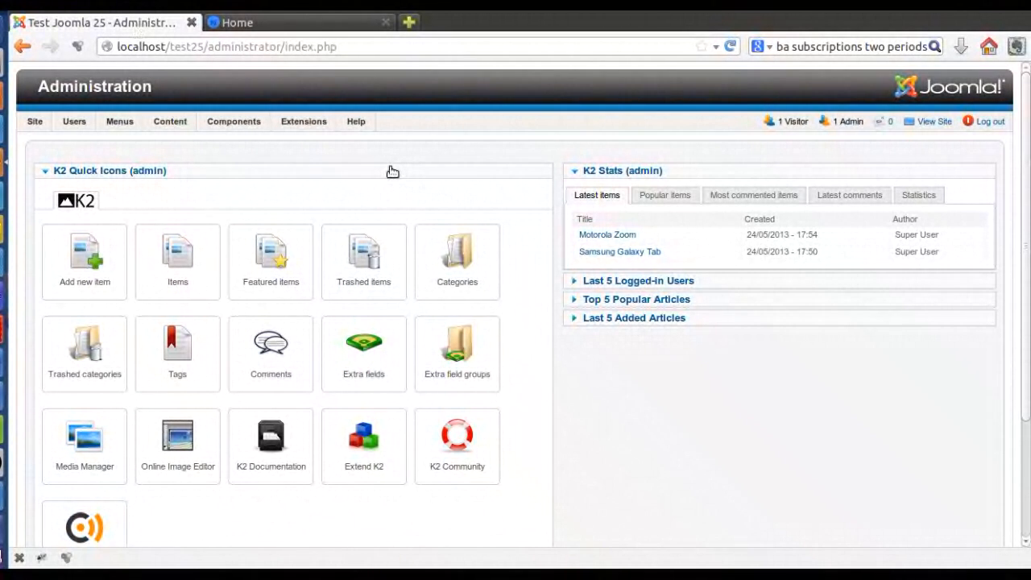
mouse_move(235, 125)
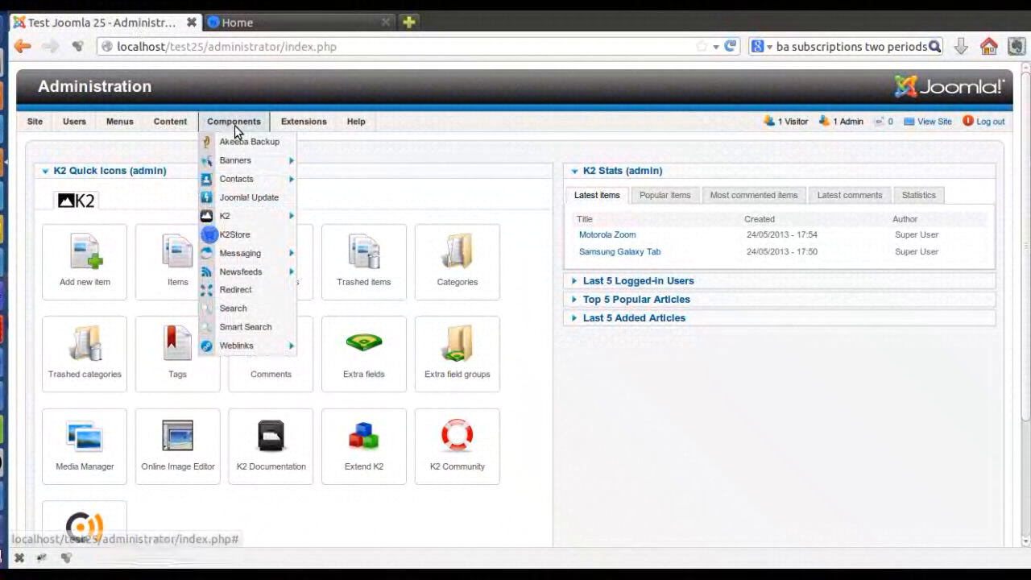
click(246, 236)
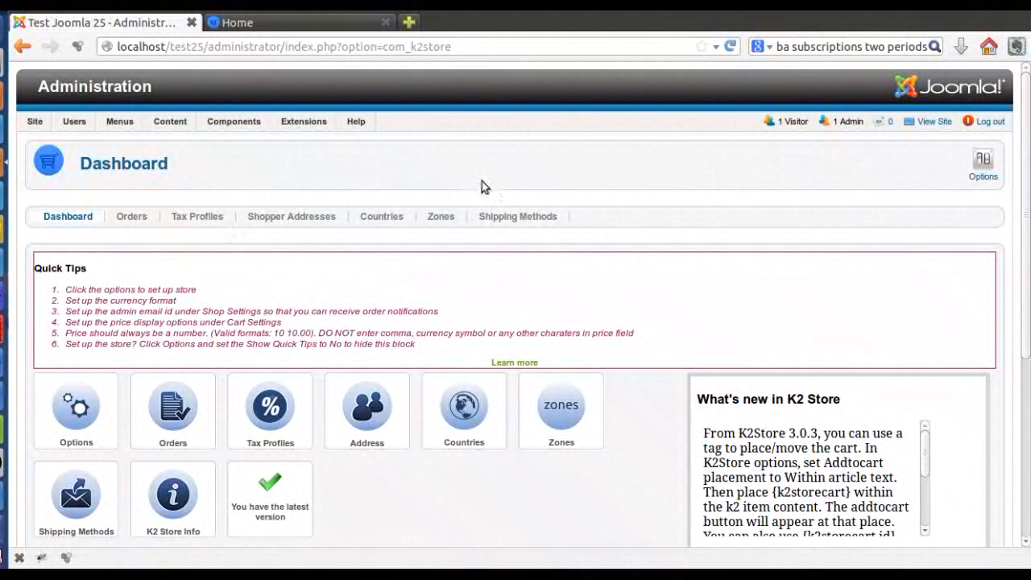
scroll(491, 194, down, 2)
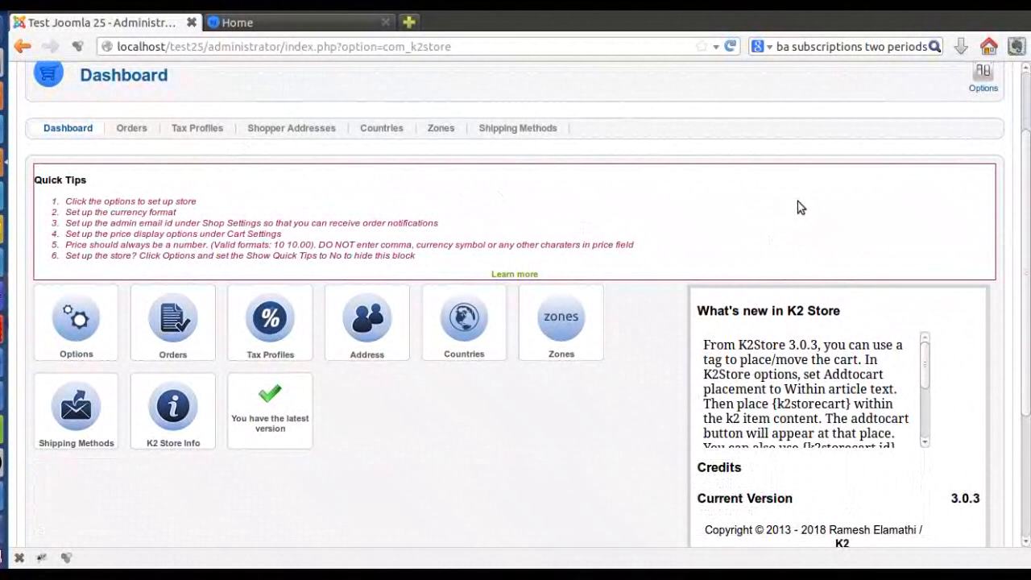
scroll(776, 217, down, 2)
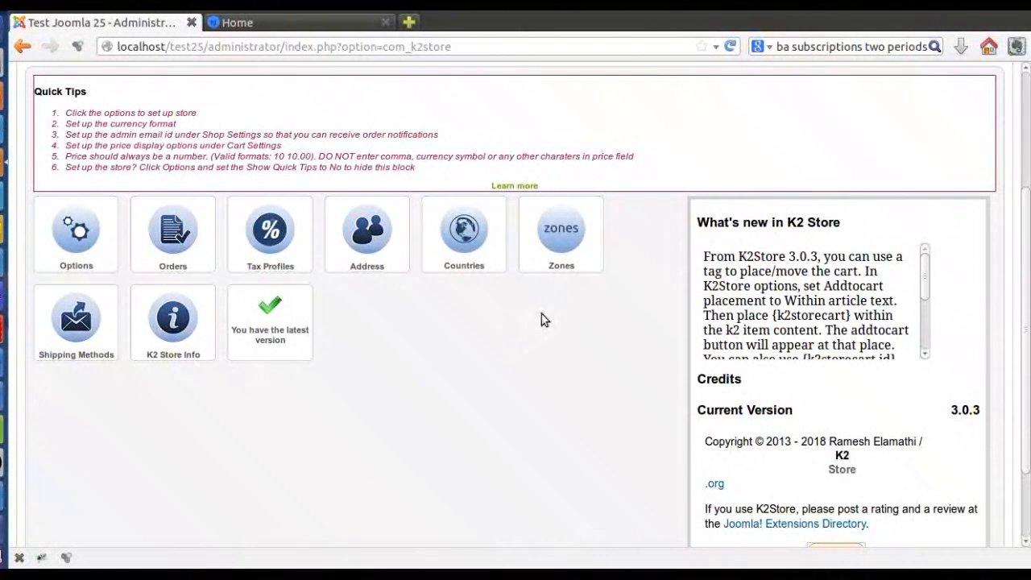
scroll(543, 317, up, 4)
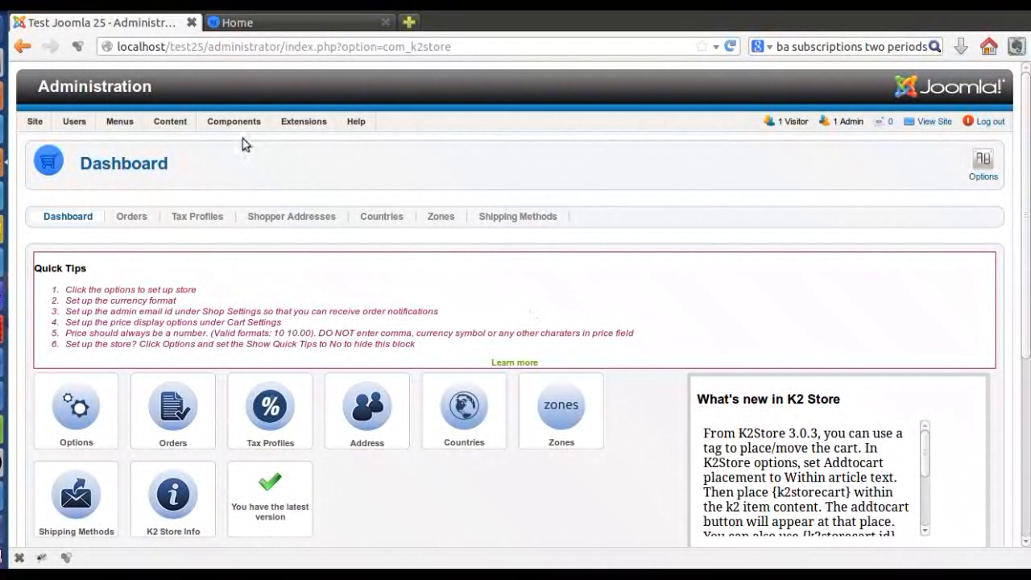
Open the K2 Items list from Components > K2 in a new browser tab.
mouse_move(256, 122)
mouse_move(243, 216)
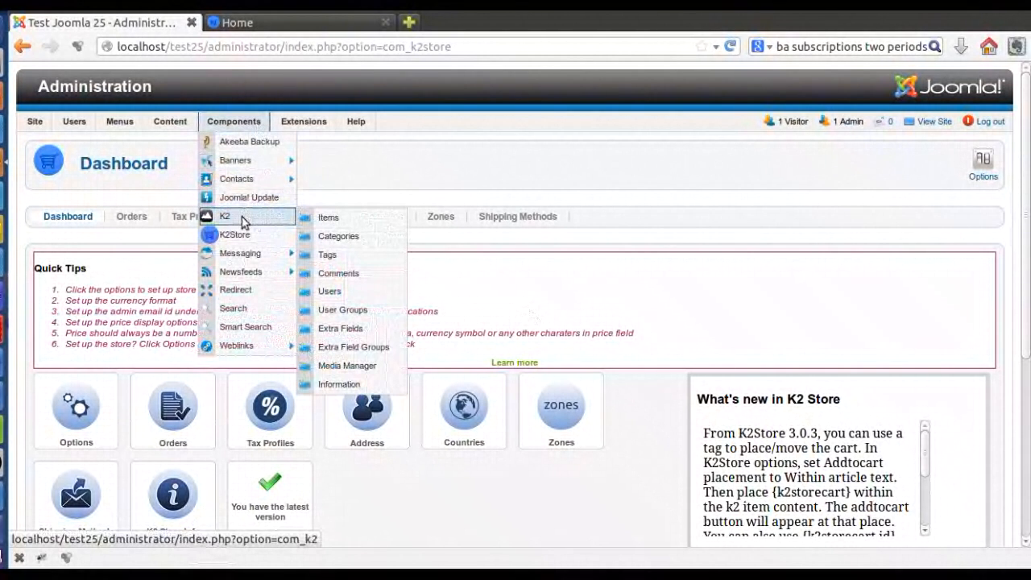
right_click(316, 218)
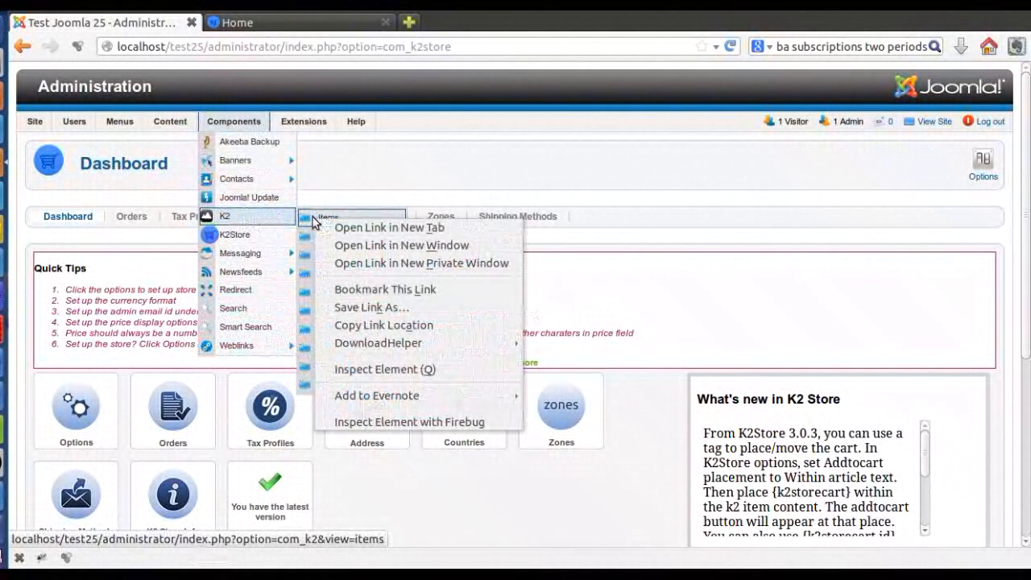
click(367, 228)
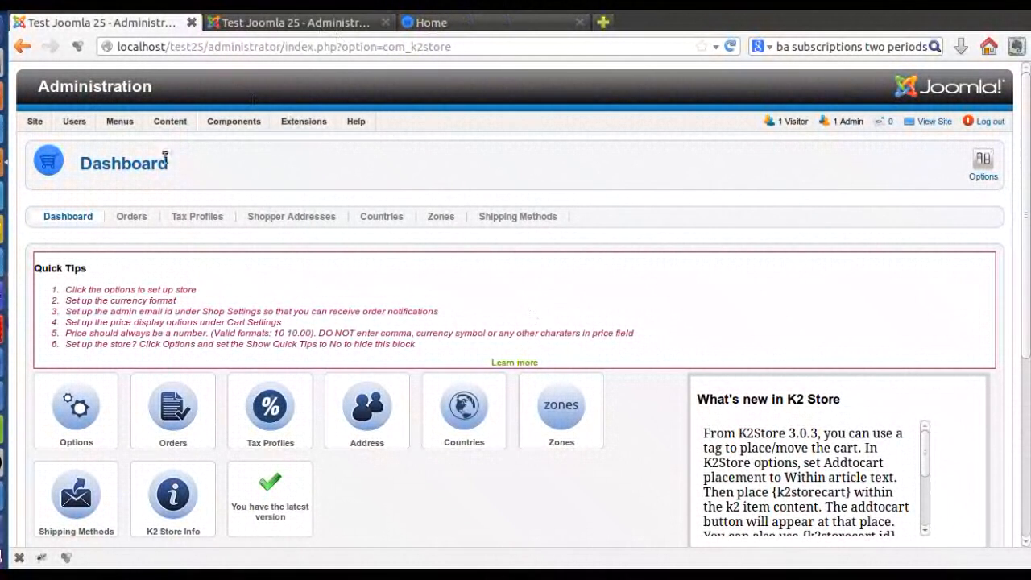
View the front-end site, check Motorola Zoom's memory options, then open My Orders.
click(926, 124)
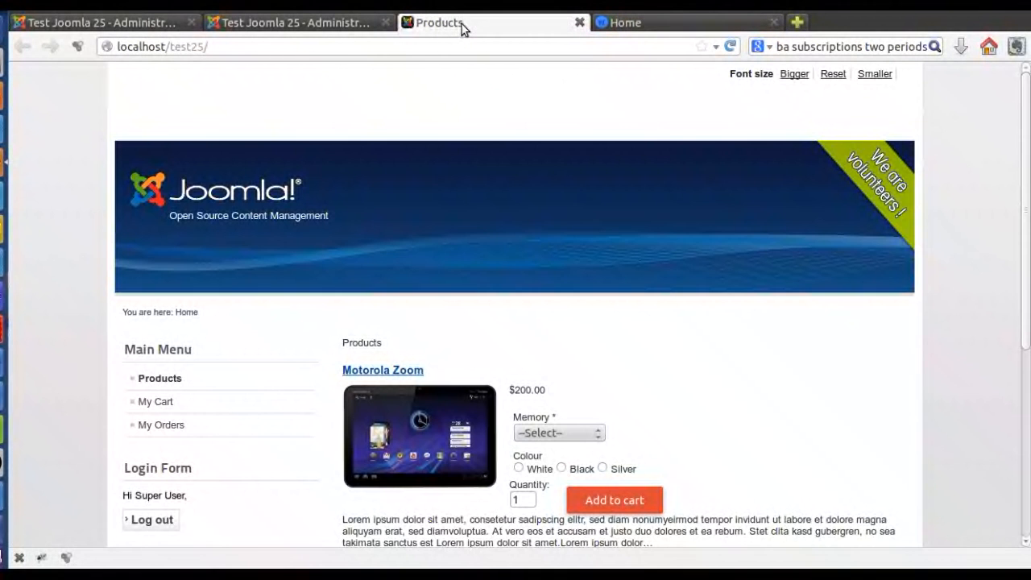
scroll(569, 303, down, 5)
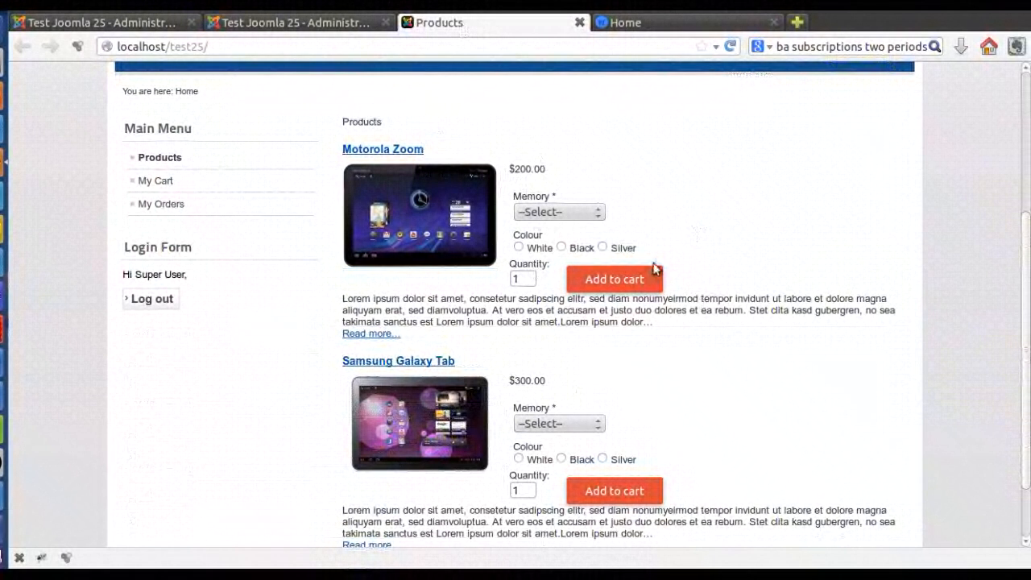
click(576, 216)
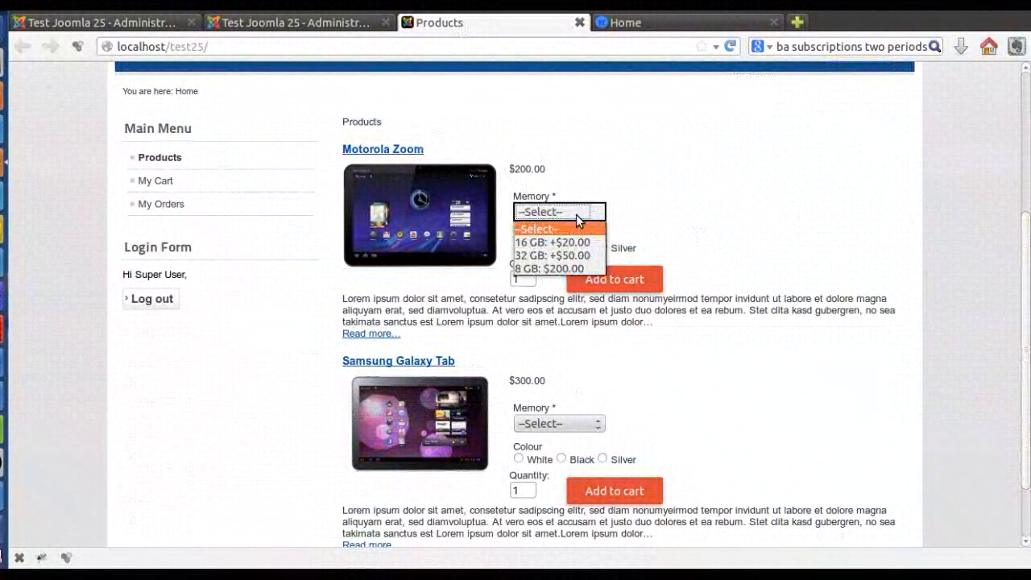
click(578, 212)
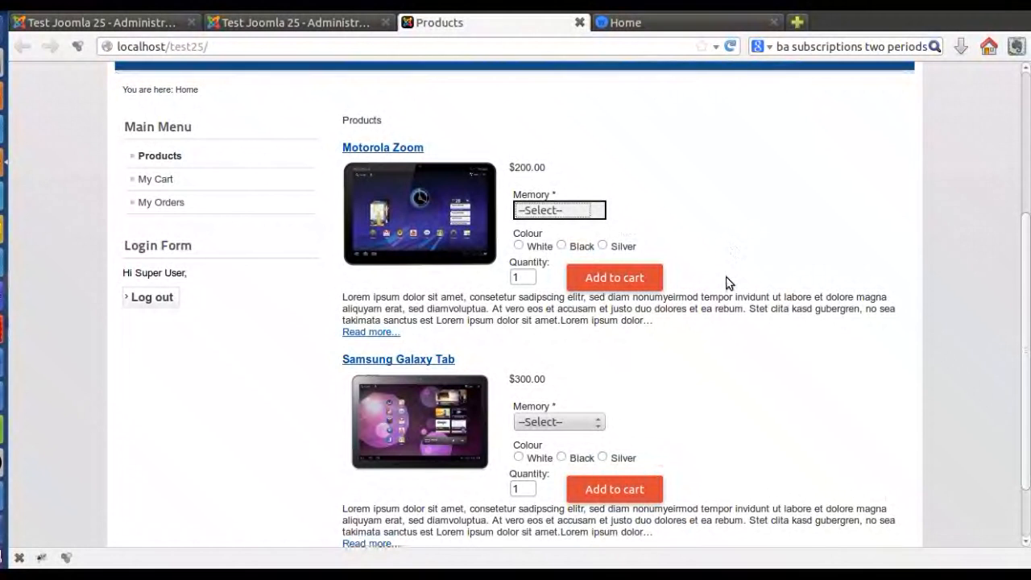
scroll(726, 282, down, 3)
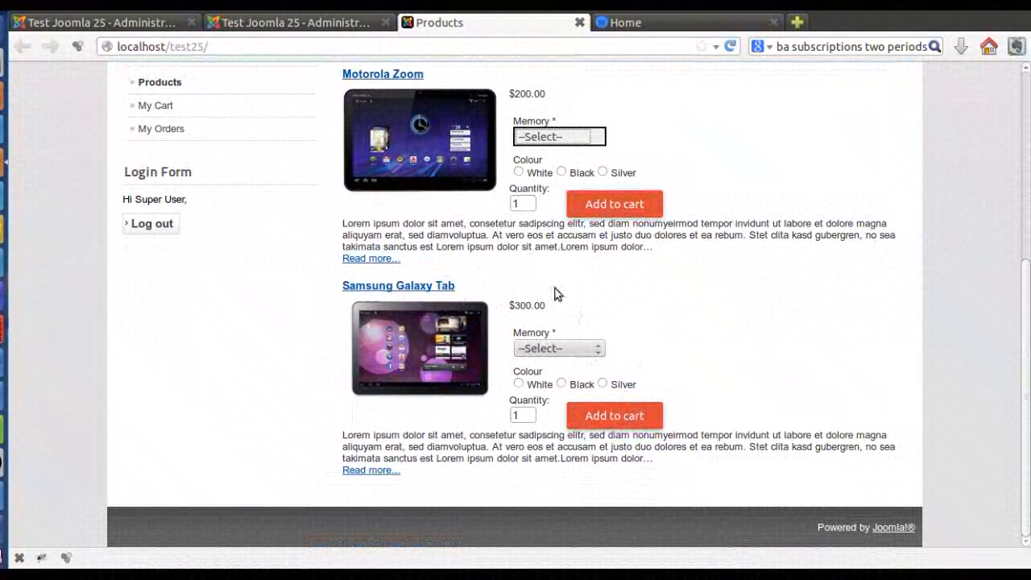
scroll(582, 313, up, 1)
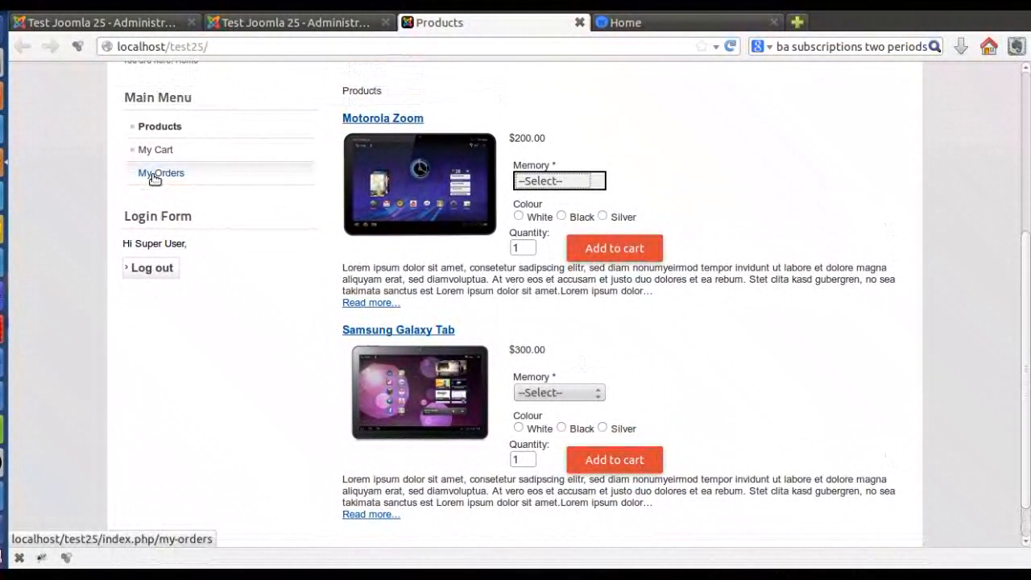
click(155, 179)
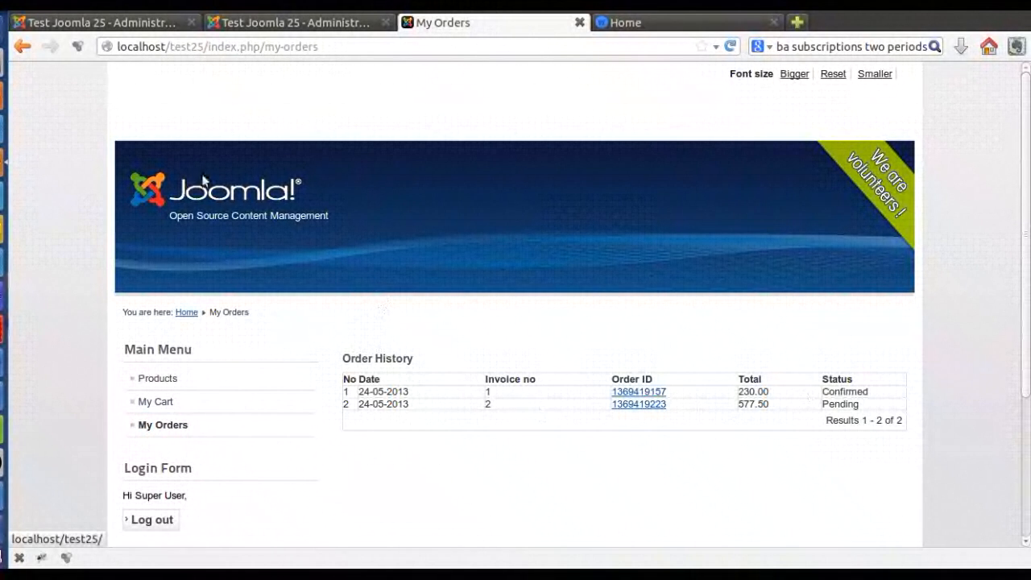
Confirm the K2Store dashboard shows Current Version 3.0.3, then return to the k2store.org homepage.
click(251, 24)
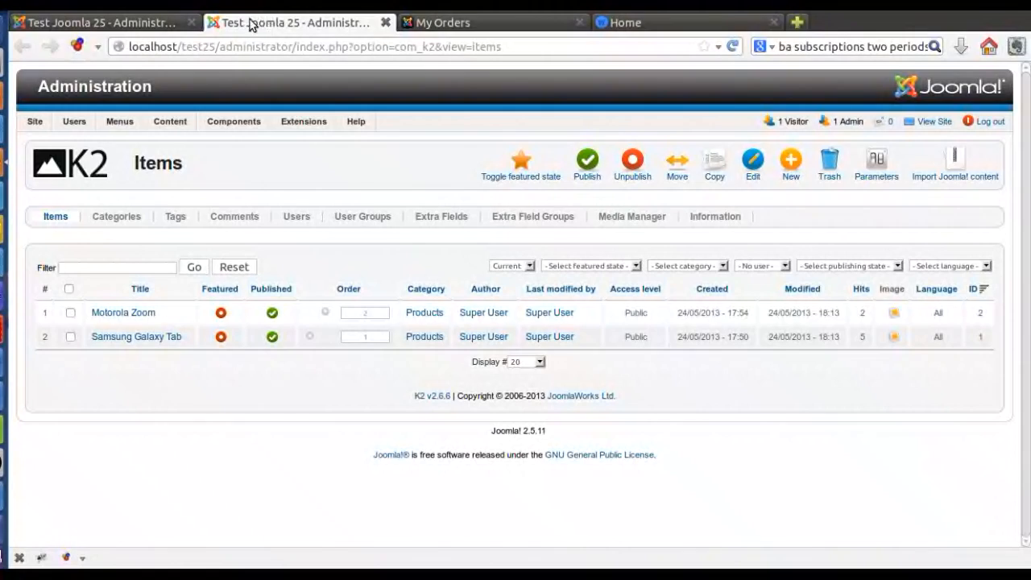
click(128, 24)
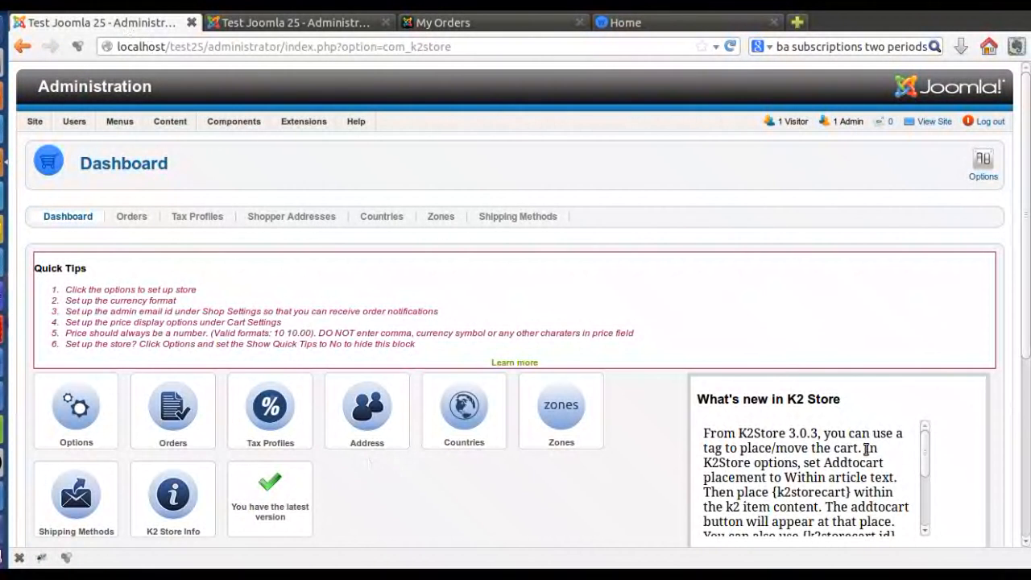
scroll(695, 463, down, 5)
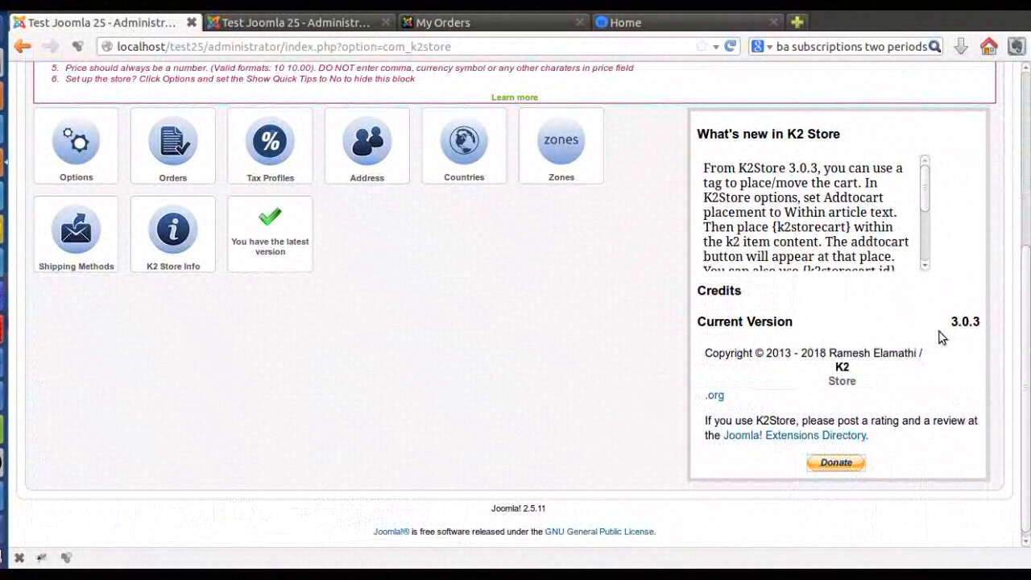
drag(951, 320, 980, 319)
click(880, 325)
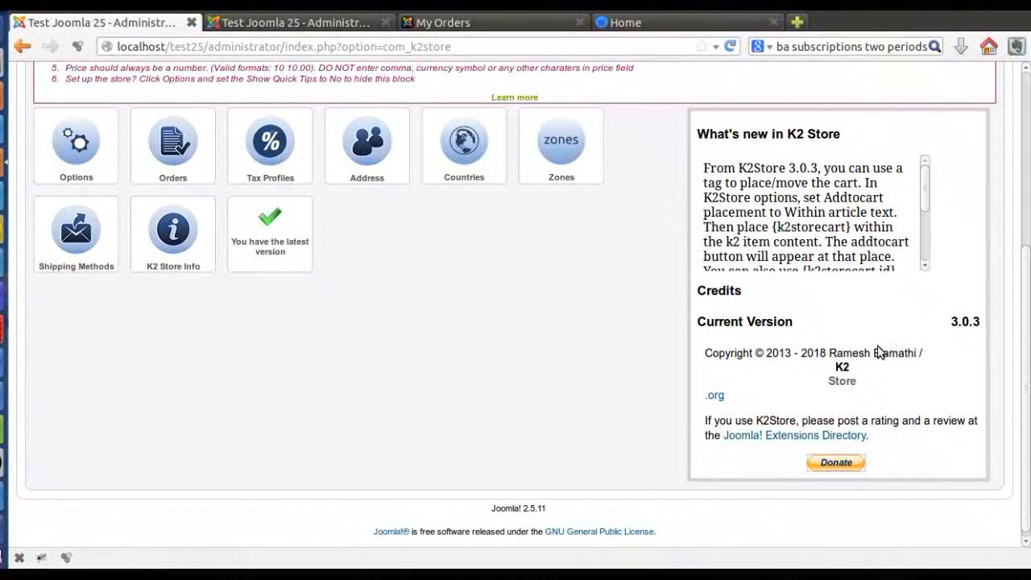
scroll(444, 387, up, 3)
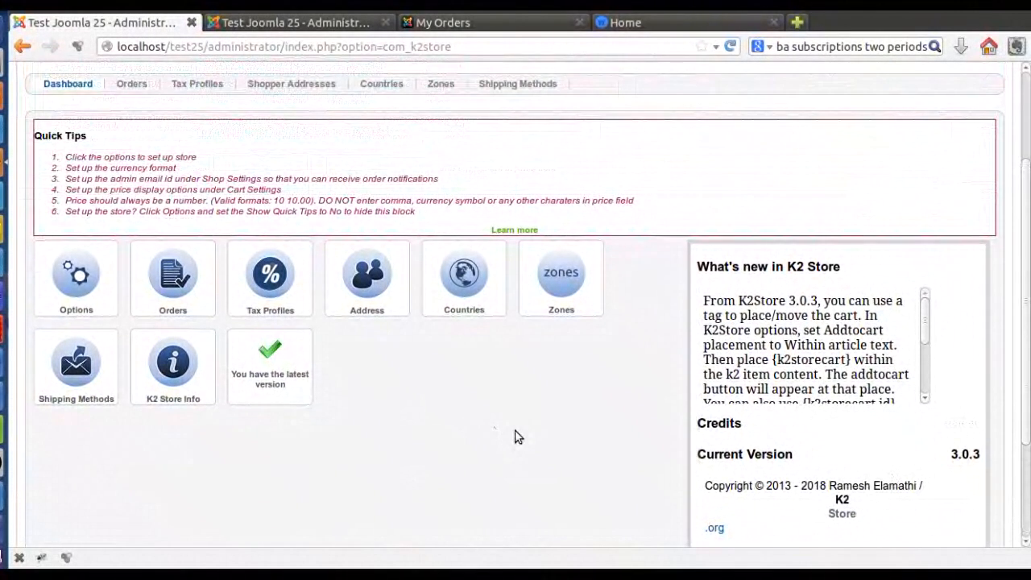
scroll(518, 436, up, 1)
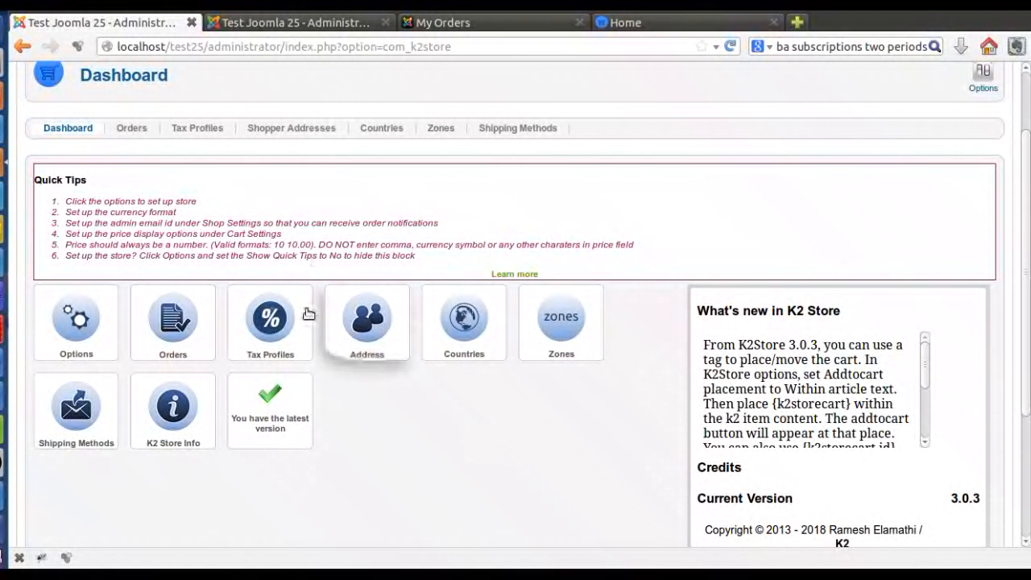
scroll(464, 278, up, 1)
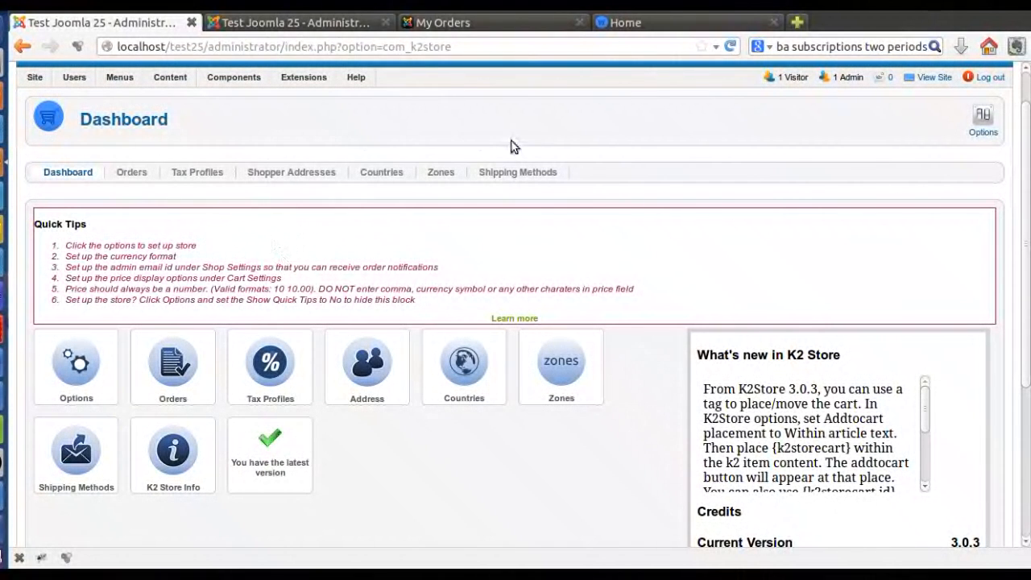
click(657, 26)
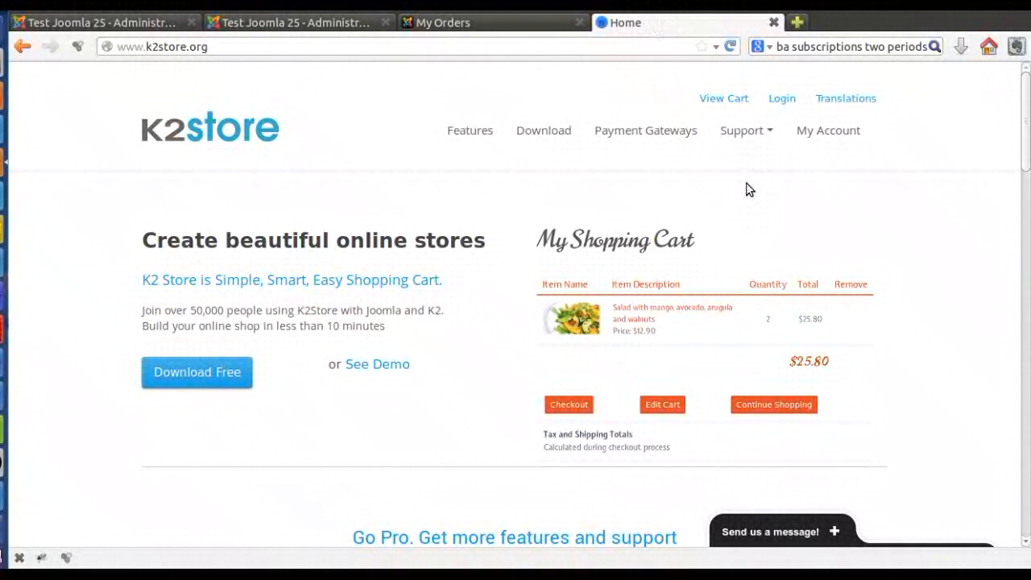
Go from the k2store.org account page to the My Downloads page.
click(831, 131)
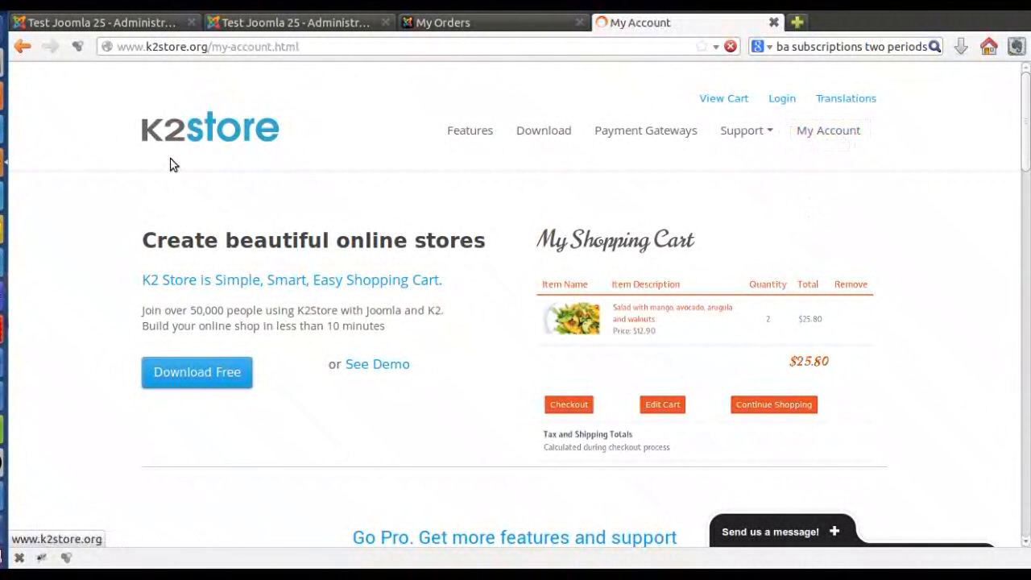
click(231, 48)
drag(231, 48, 146, 47)
click(343, 47)
drag(344, 48, 109, 48)
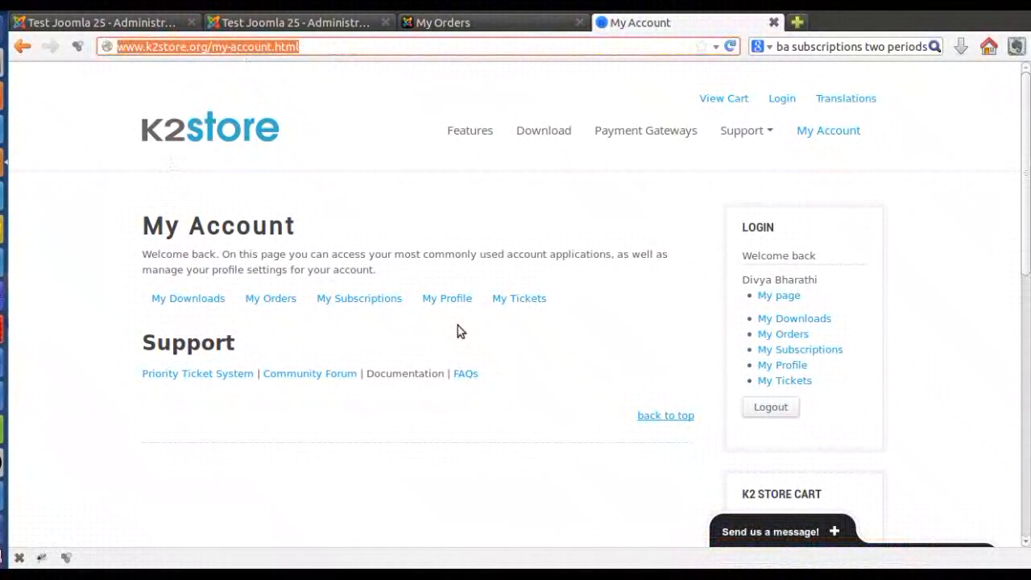
scroll(419, 241, down, 1)
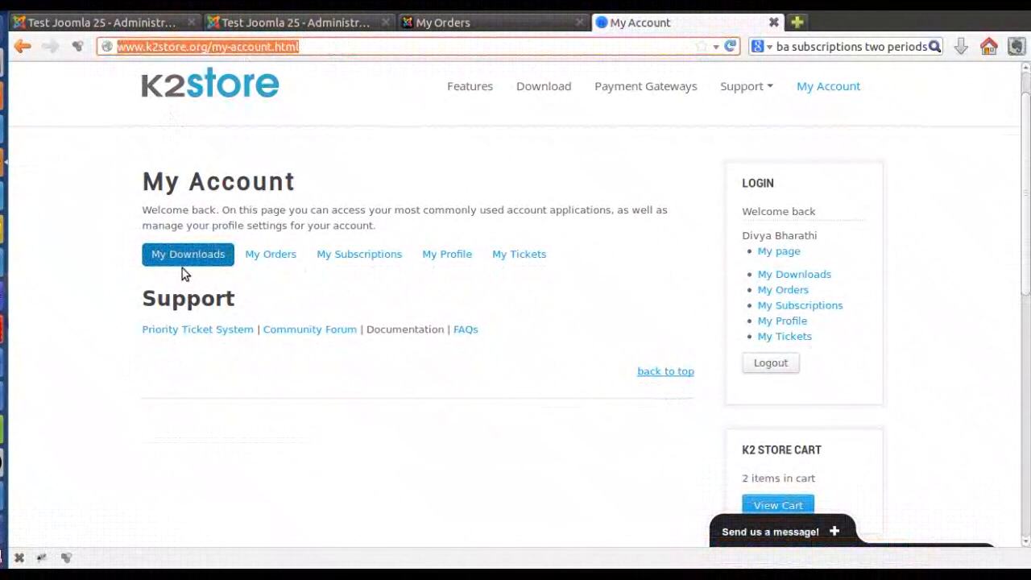
click(192, 257)
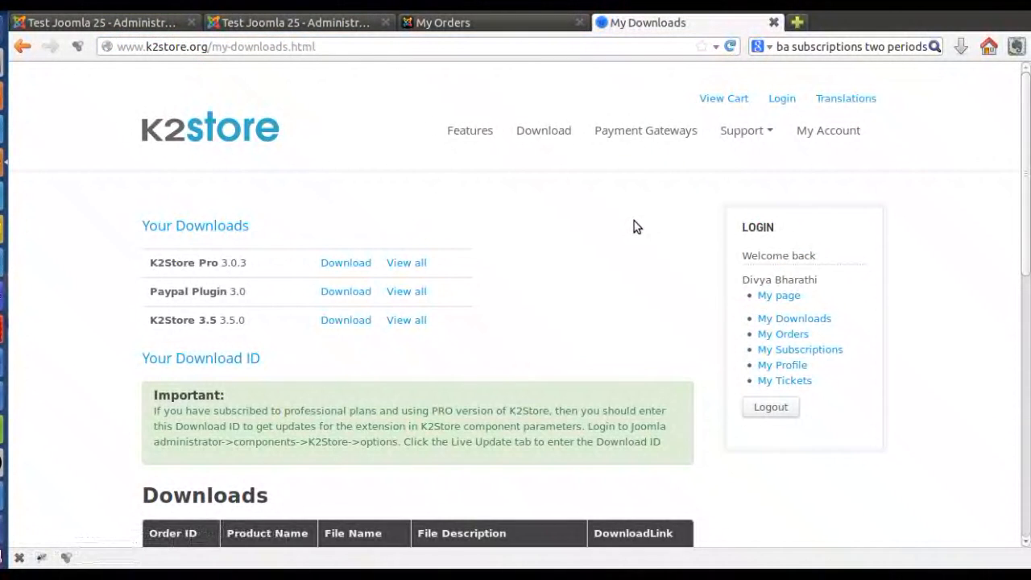
scroll(490, 232, down, 1)
scroll(491, 232, down, 4)
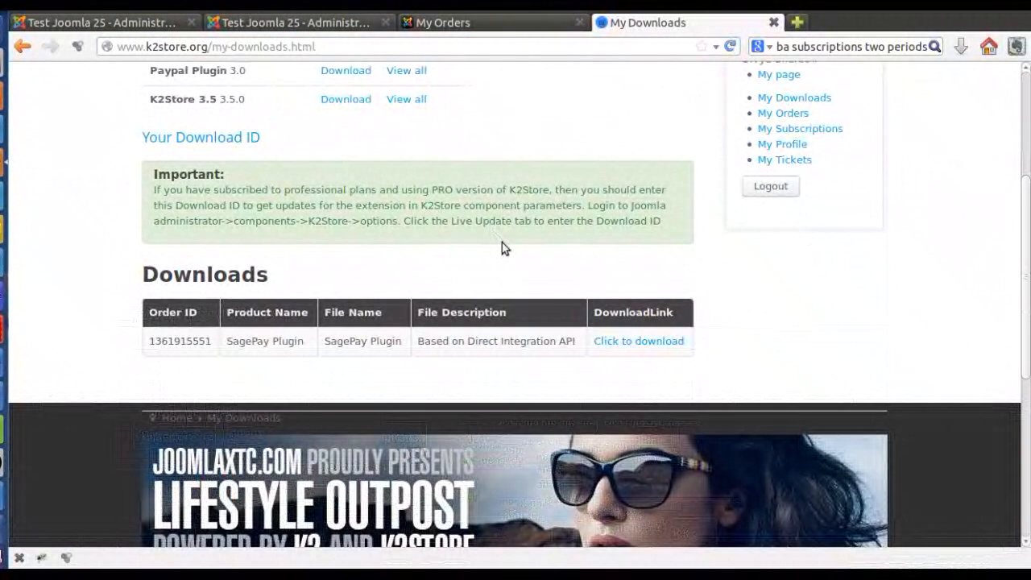
scroll(502, 242, up, 2)
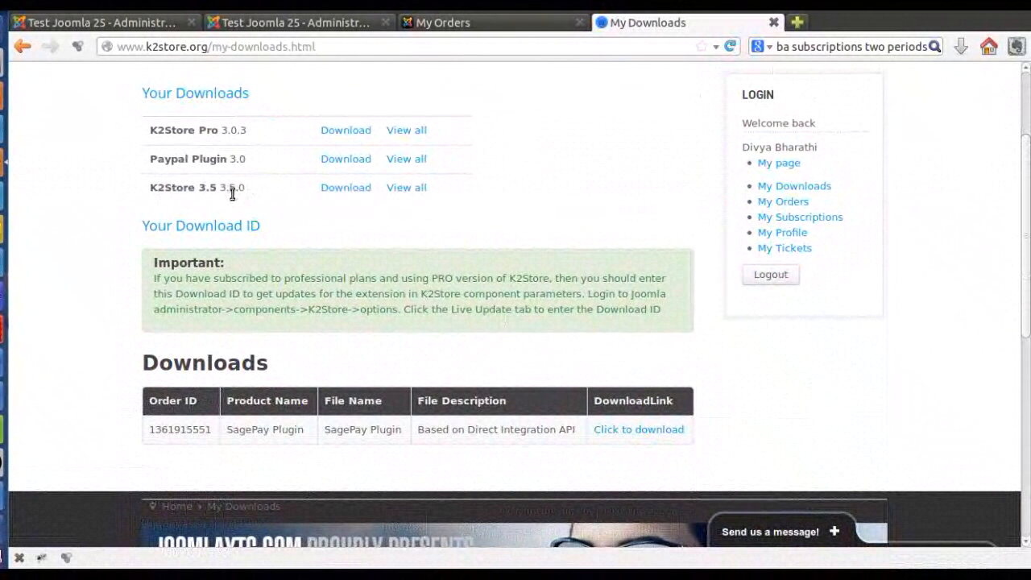
Download K2Store 3.5 and save com_k2store-3.5.0-pro-beta.zip to the Desktop.
click(345, 188)
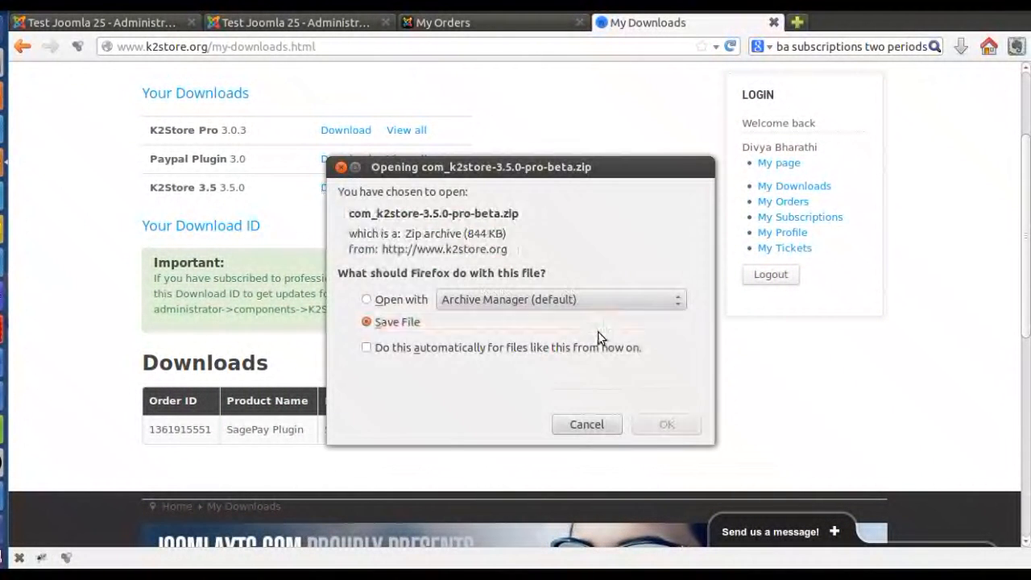
click(665, 398)
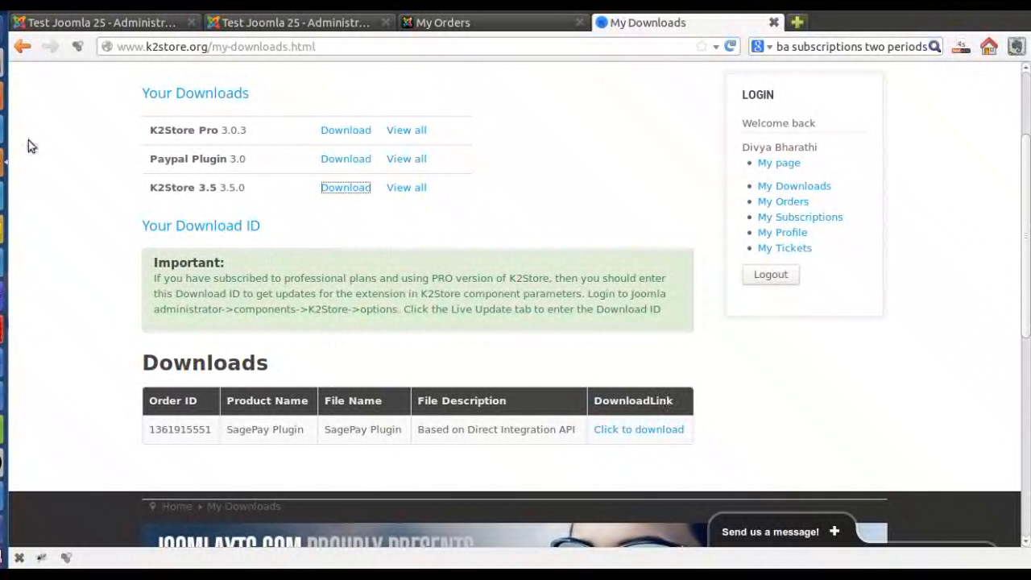
click(4, 96)
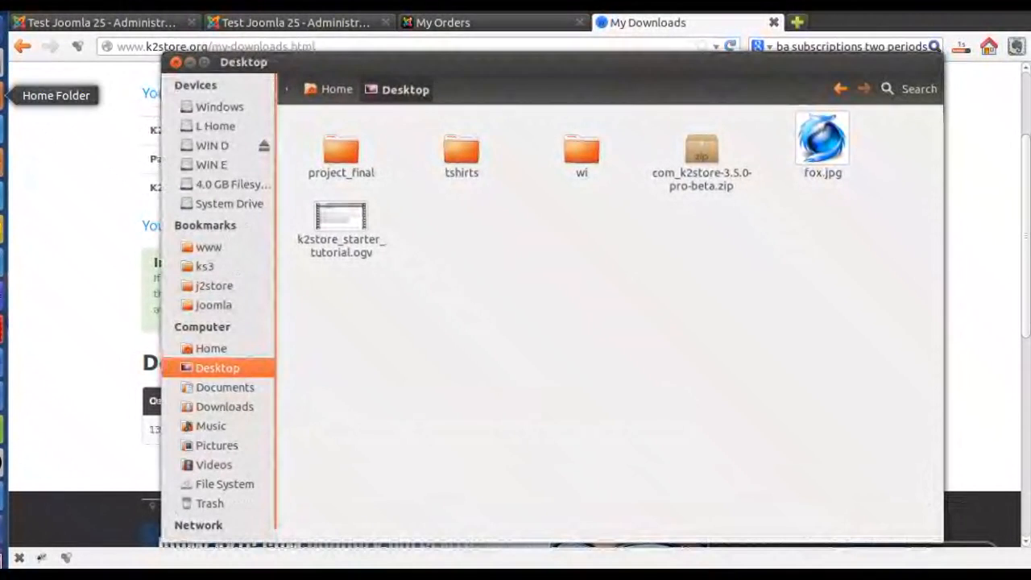
click(98, 116)
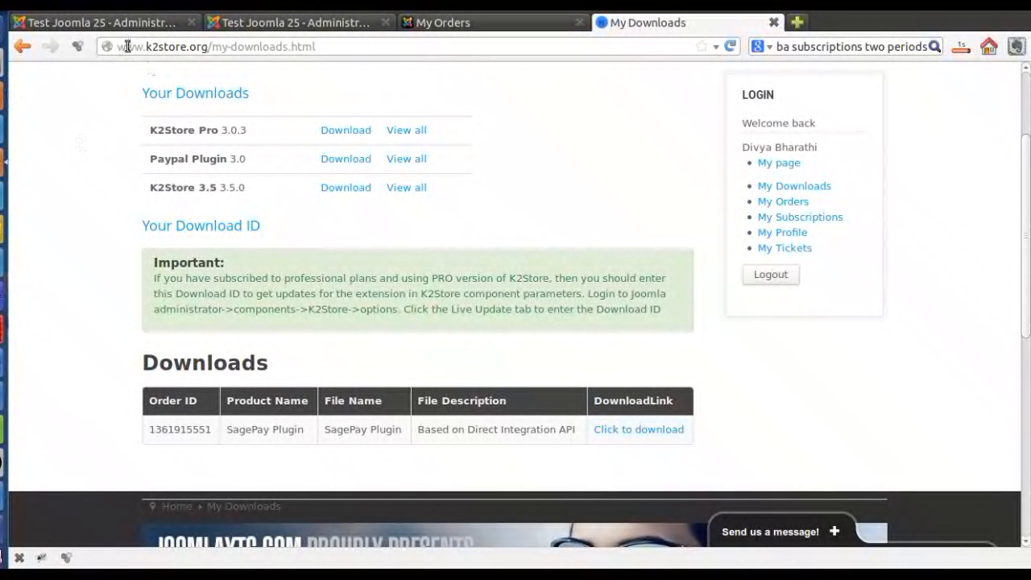
Check the Joomla admin footer to confirm the site runs Joomla 2.5.11.
click(142, 25)
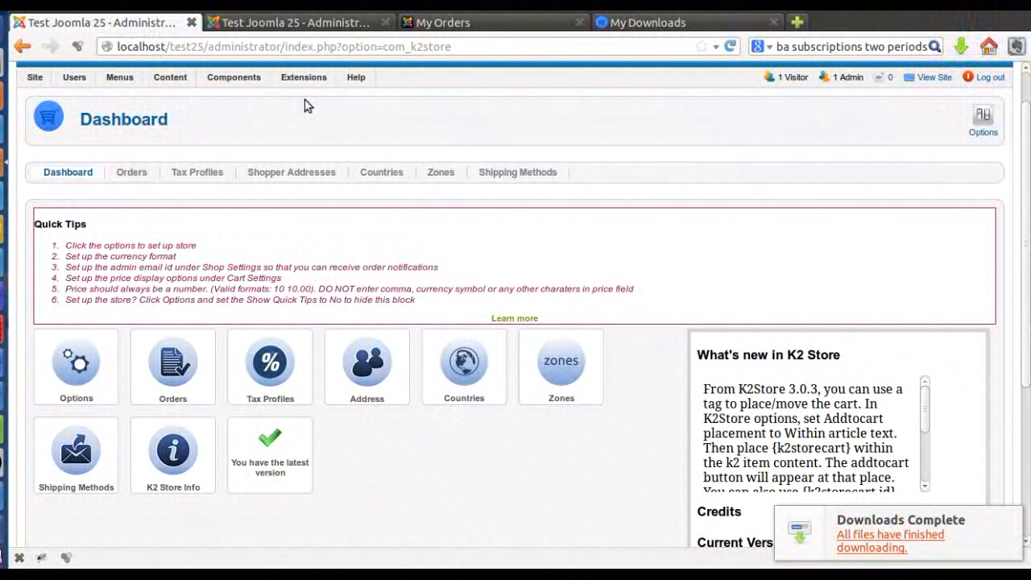
scroll(438, 287, down, 4)
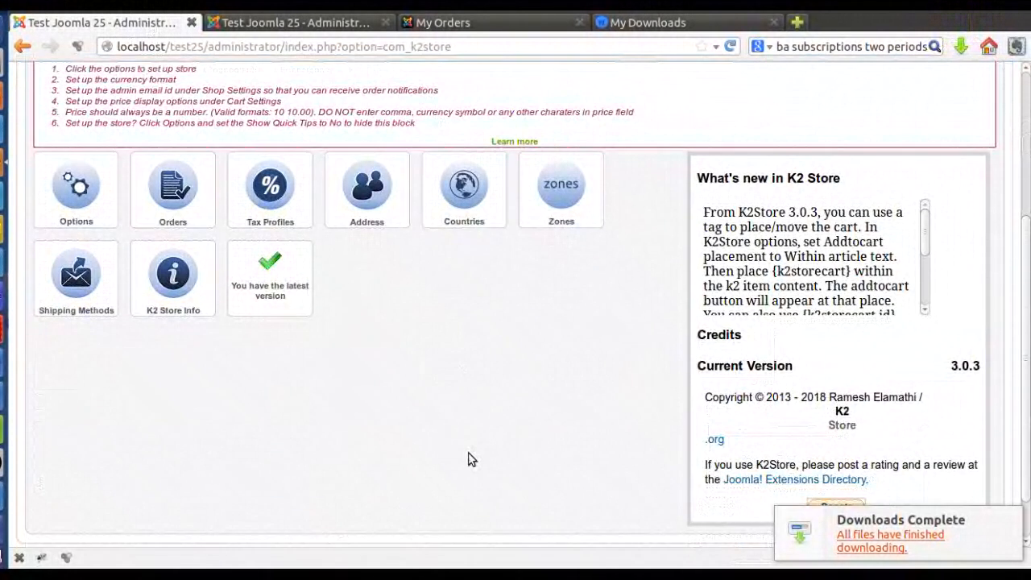
scroll(471, 459, down, 1)
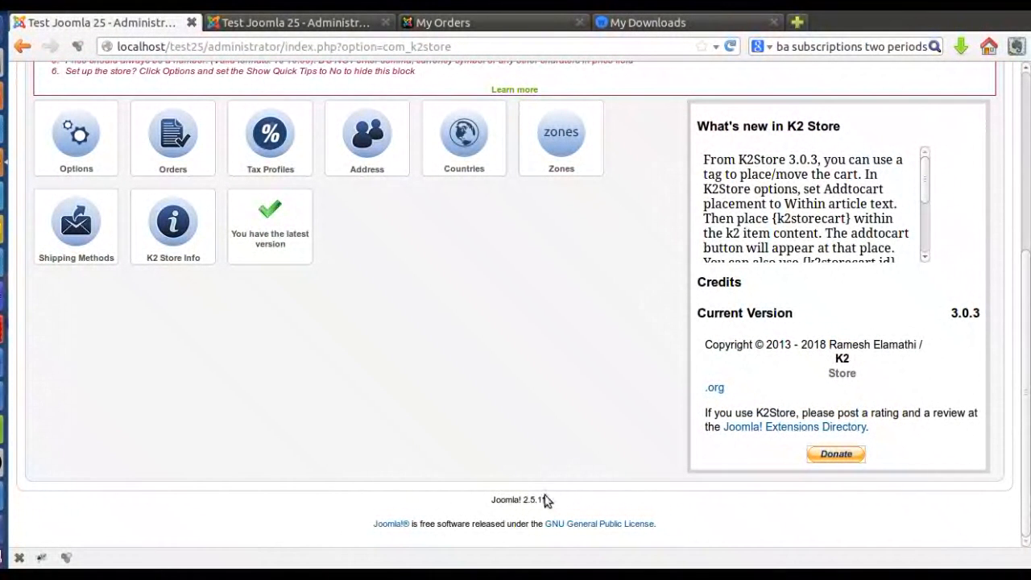
drag(547, 500, 490, 500)
click(542, 431)
scroll(386, 291, up, 5)
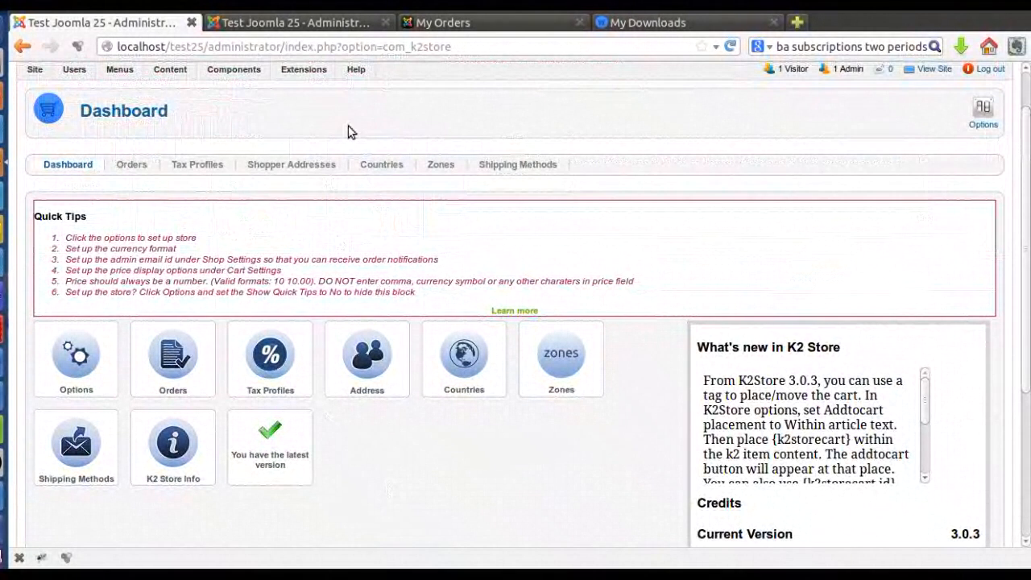
Open the Extensions > Extension Manager install page.
click(299, 69)
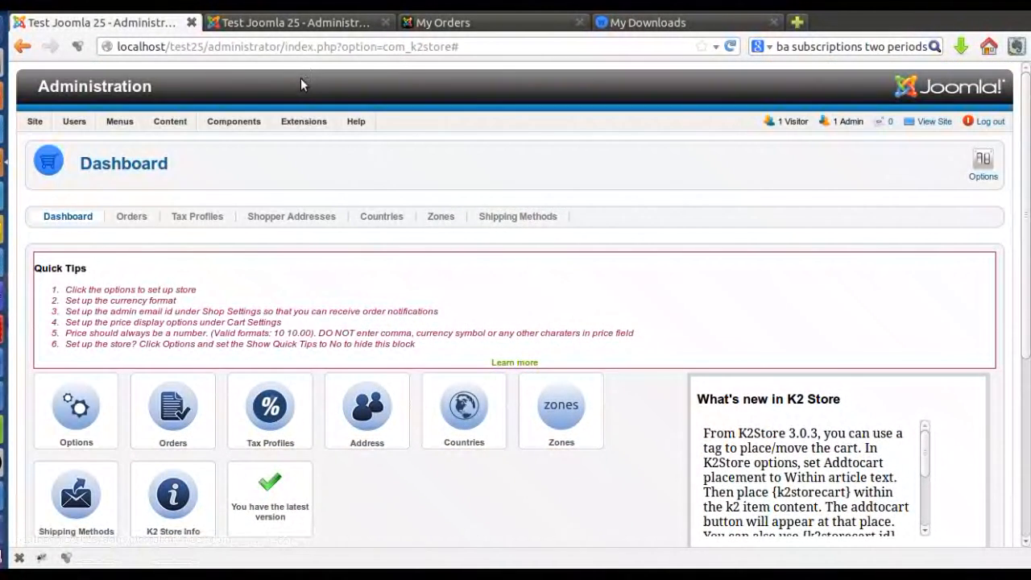
mouse_move(306, 123)
click(310, 143)
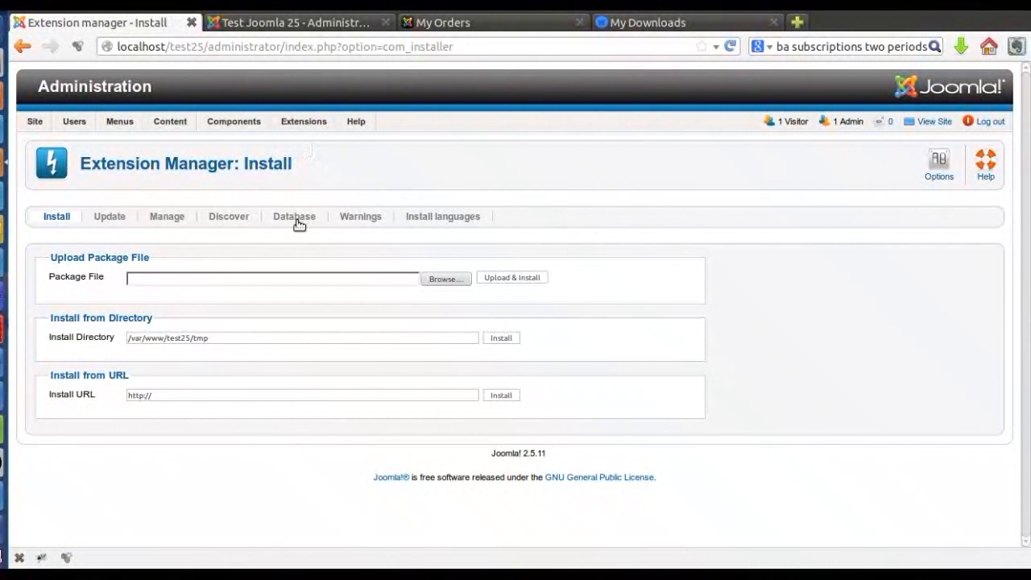
Select com_k2store-3.5.0-pro-beta.zip from the Desktop as the Package File.
click(436, 282)
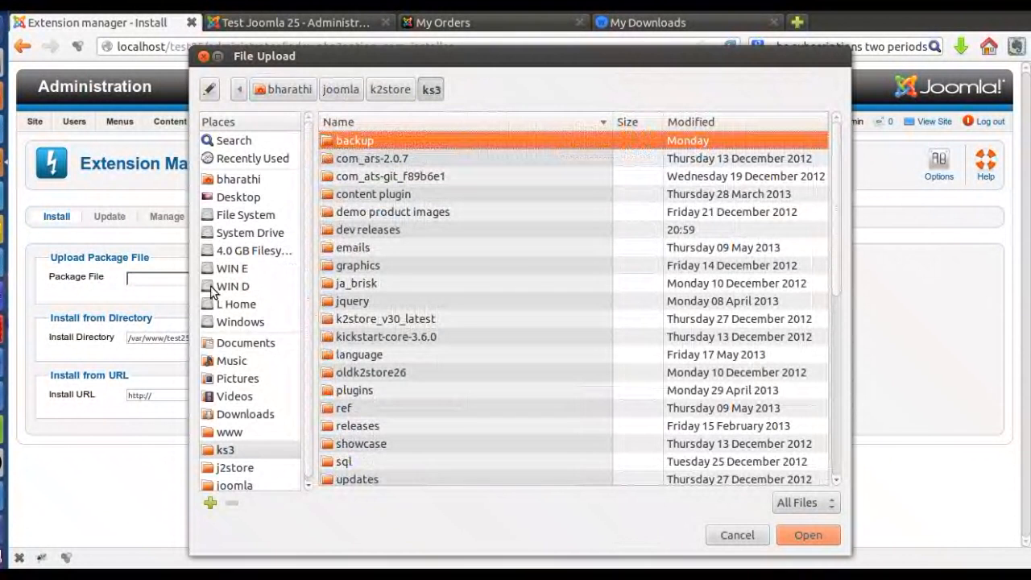
click(239, 198)
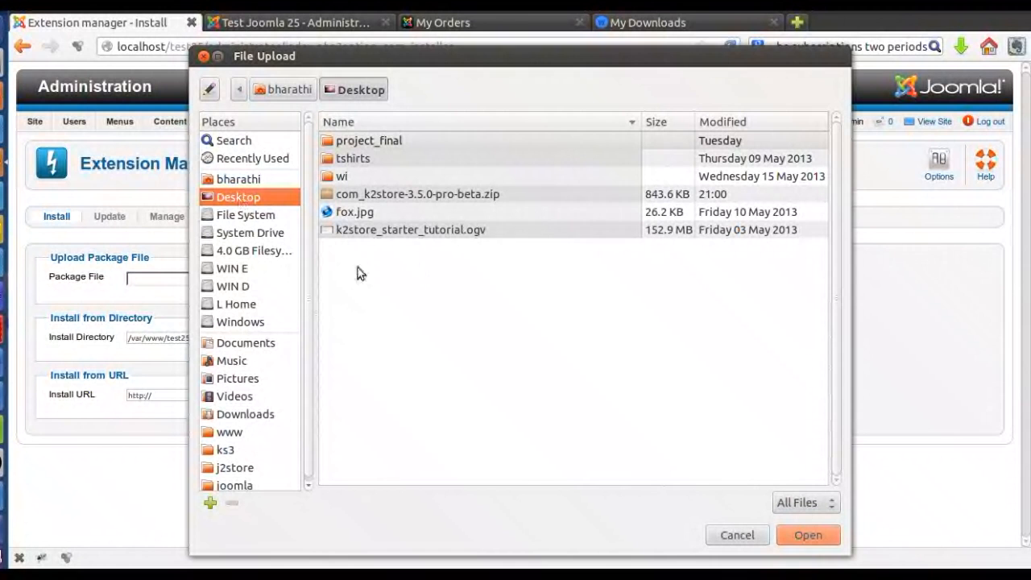
click(403, 192)
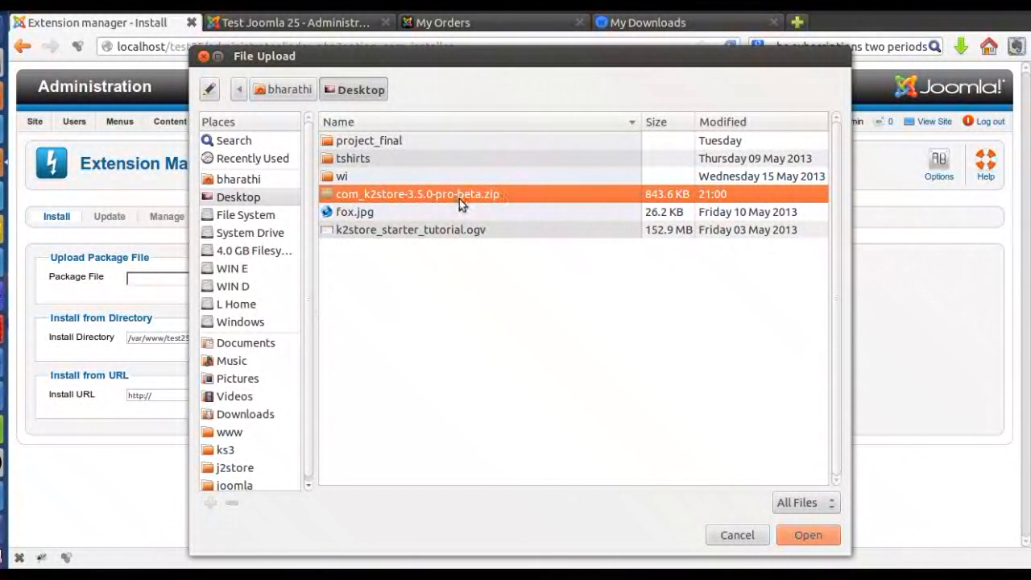
click(804, 537)
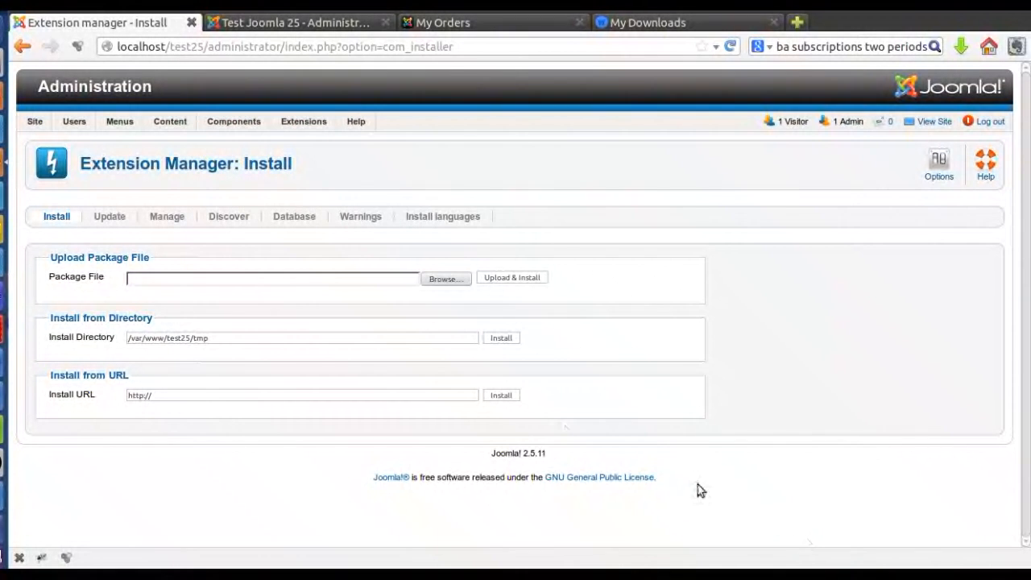
Upload and install the package, confirming the component, cart module and three plugins installed.
click(510, 277)
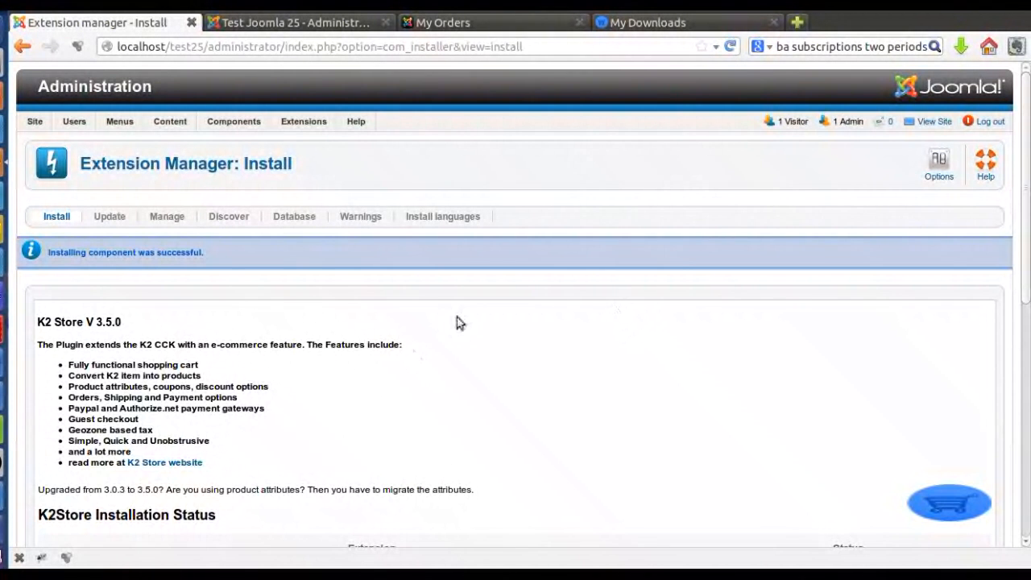
scroll(460, 341, down, 3)
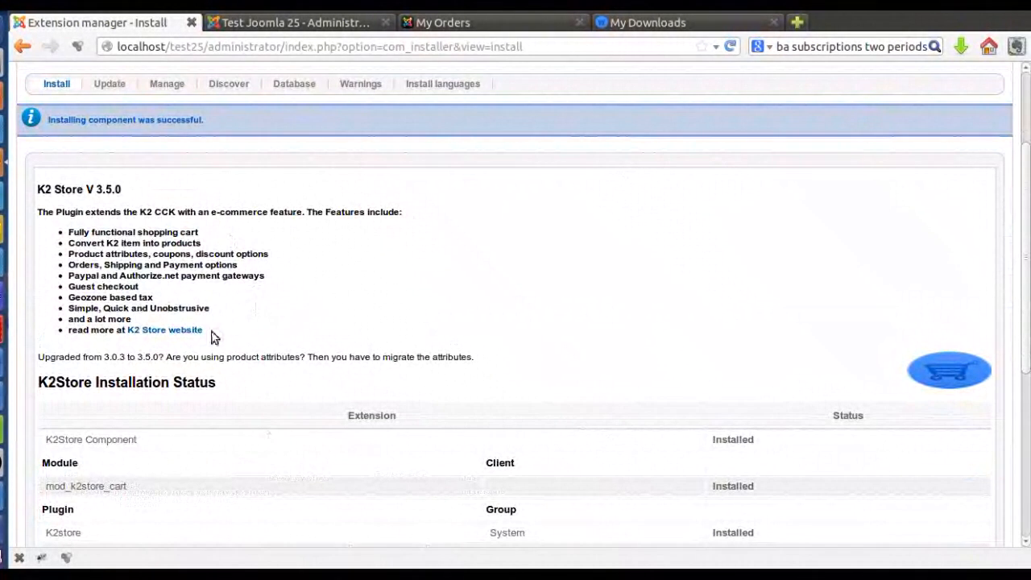
scroll(352, 346, down, 2)
scroll(360, 396, down, 1)
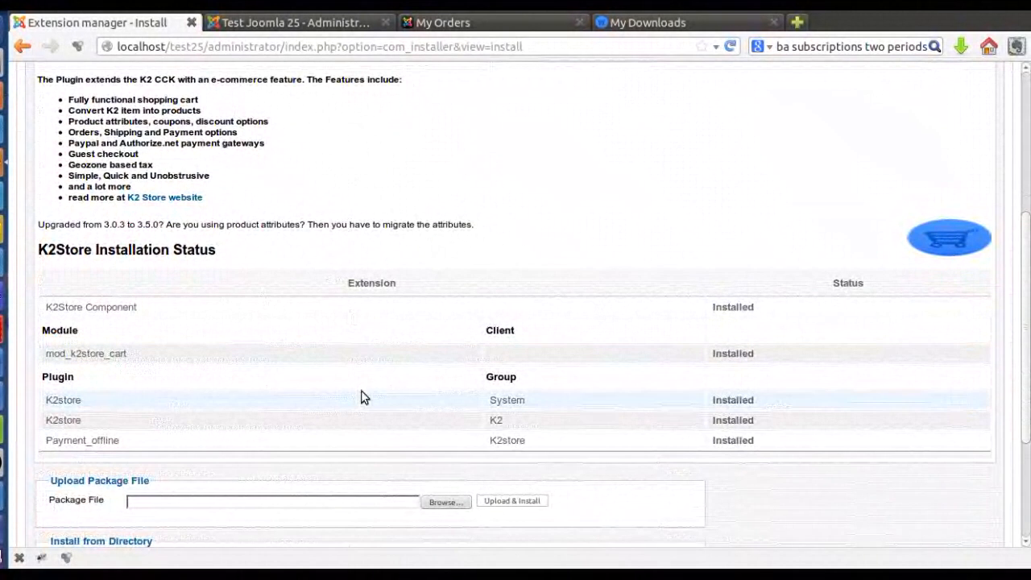
scroll(382, 403, up, 3)
scroll(387, 398, up, 3)
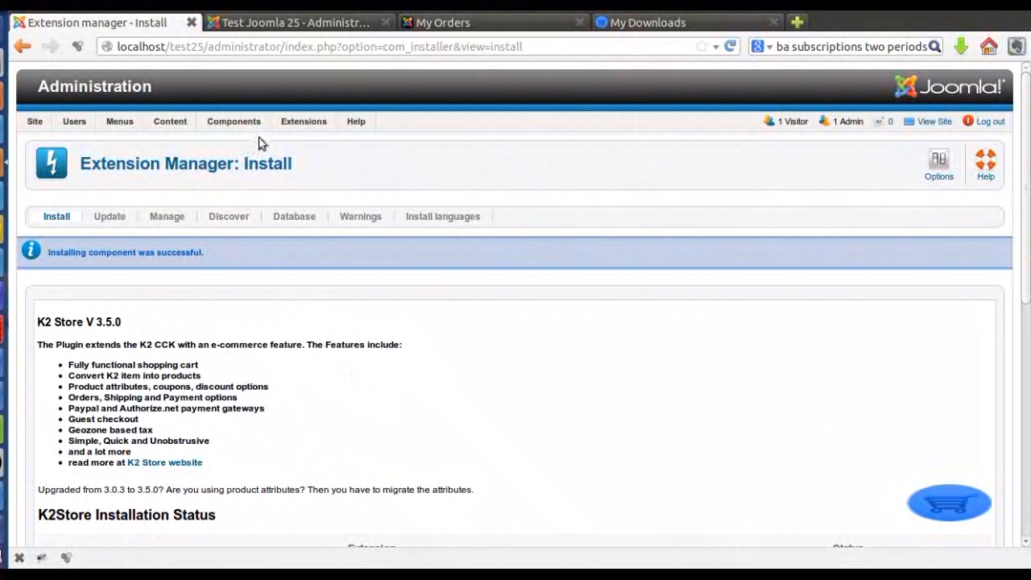
Open Components > K2Store and review the 3.5.0 dashboard's migration notices and order statistics.
mouse_move(248, 127)
mouse_move(250, 189)
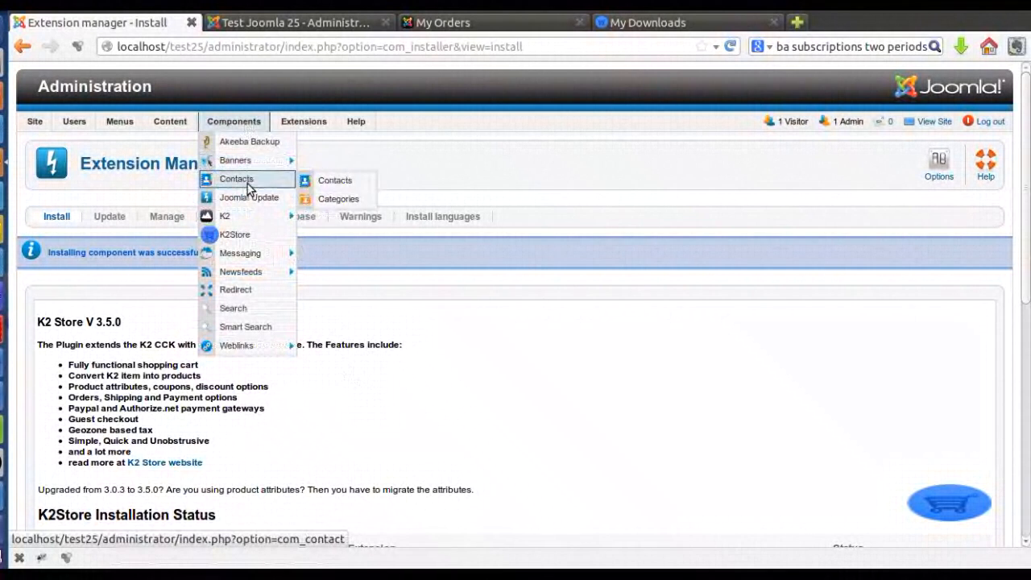
click(252, 236)
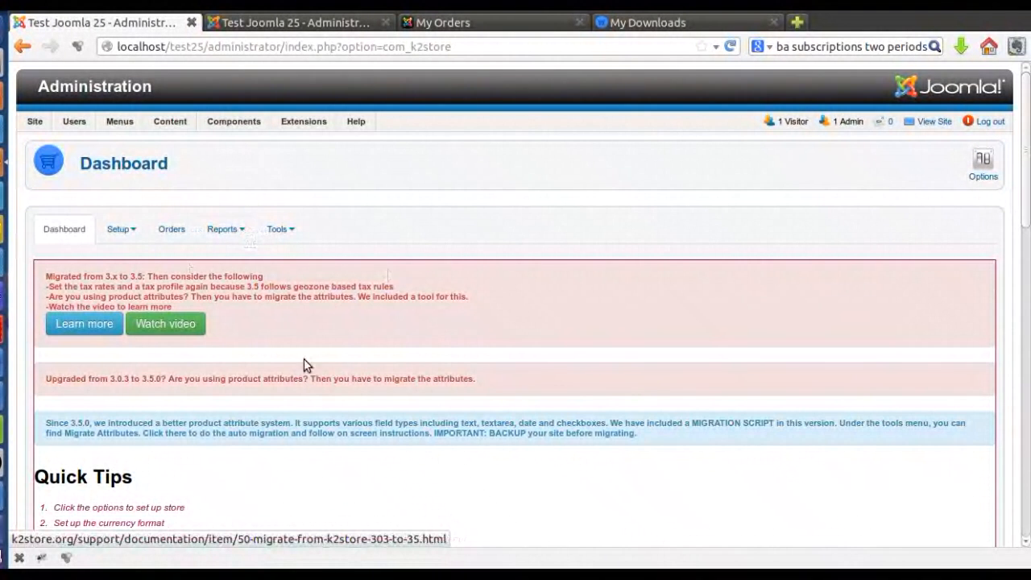
scroll(379, 266, down, 2)
scroll(379, 274, down, 5)
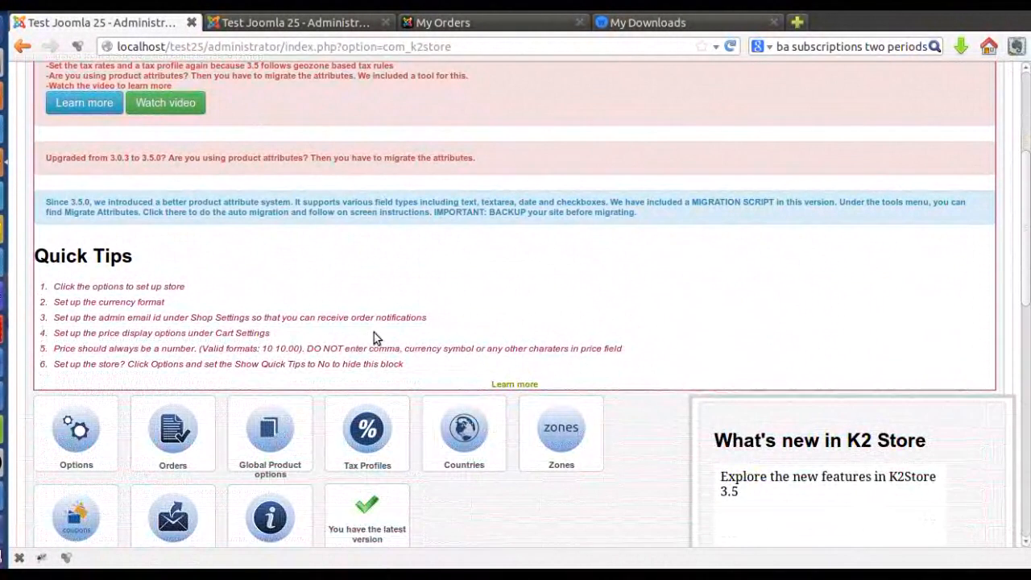
scroll(397, 248, down, 3)
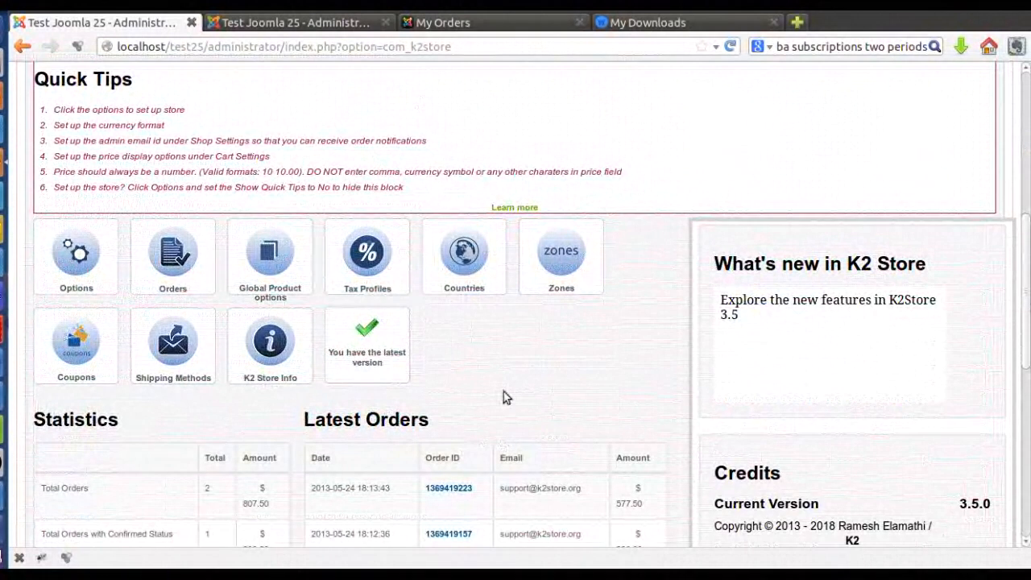
scroll(508, 375, down, 4)
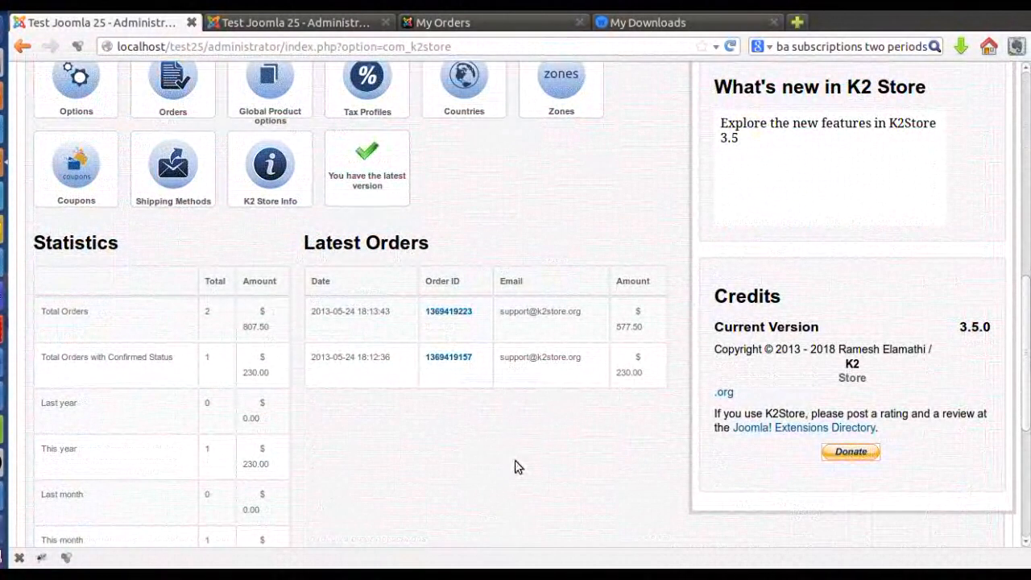
scroll(485, 443, down, 1)
scroll(484, 443, down, 3)
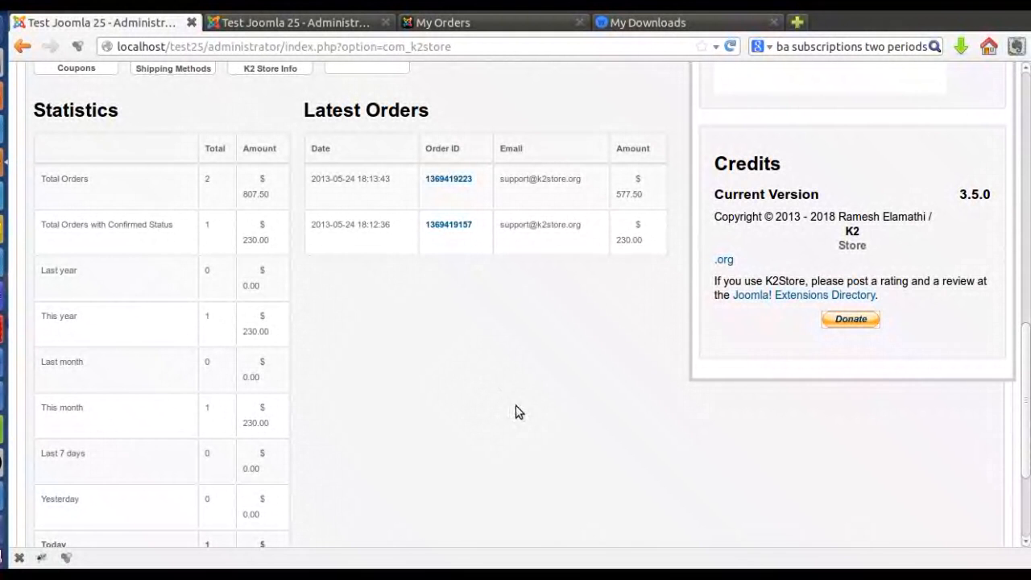
scroll(519, 414, up, 4)
scroll(540, 443, up, 3)
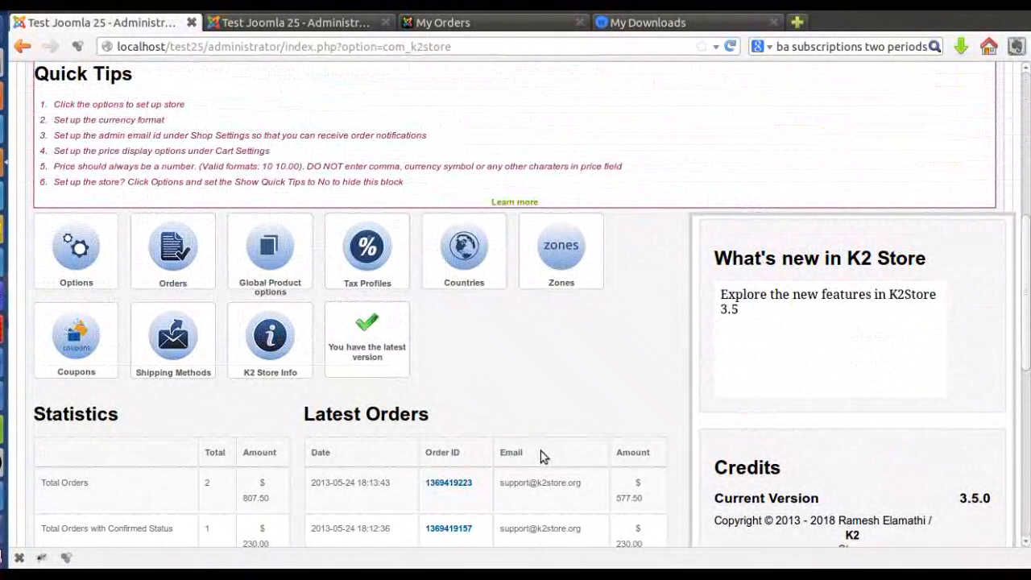
scroll(569, 409, up, 1)
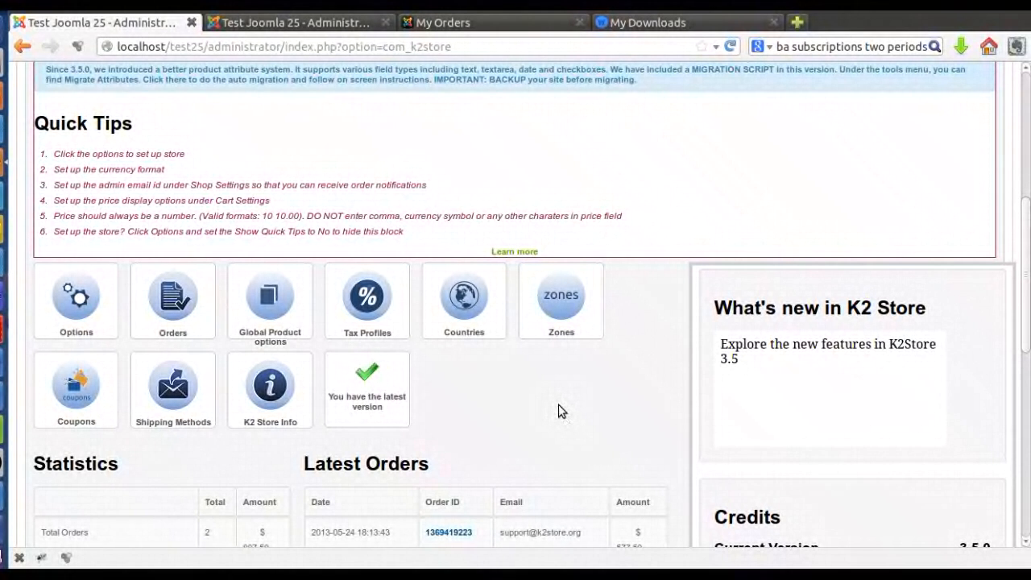
scroll(561, 410, up, 2)
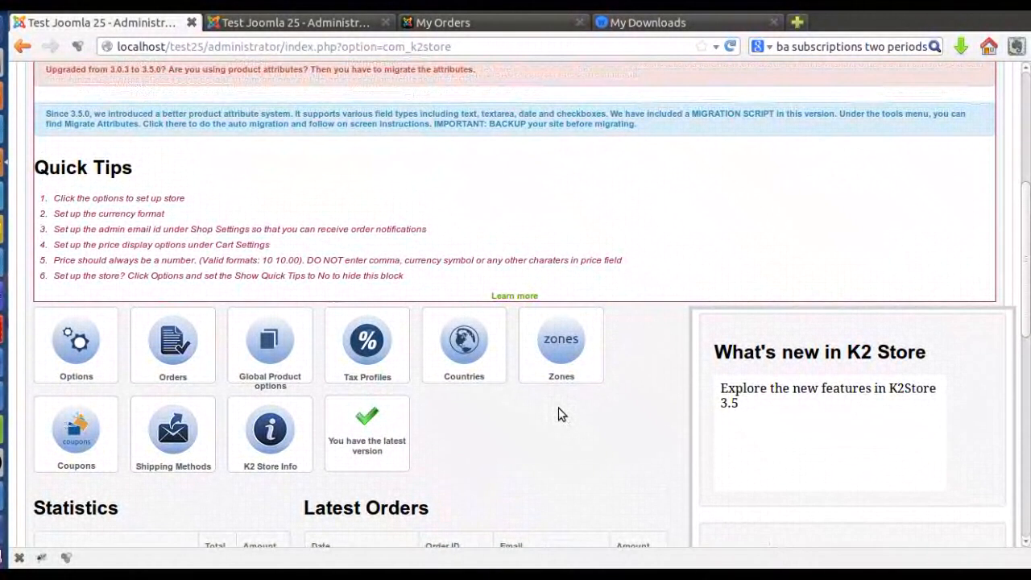
scroll(561, 442, up, 1)
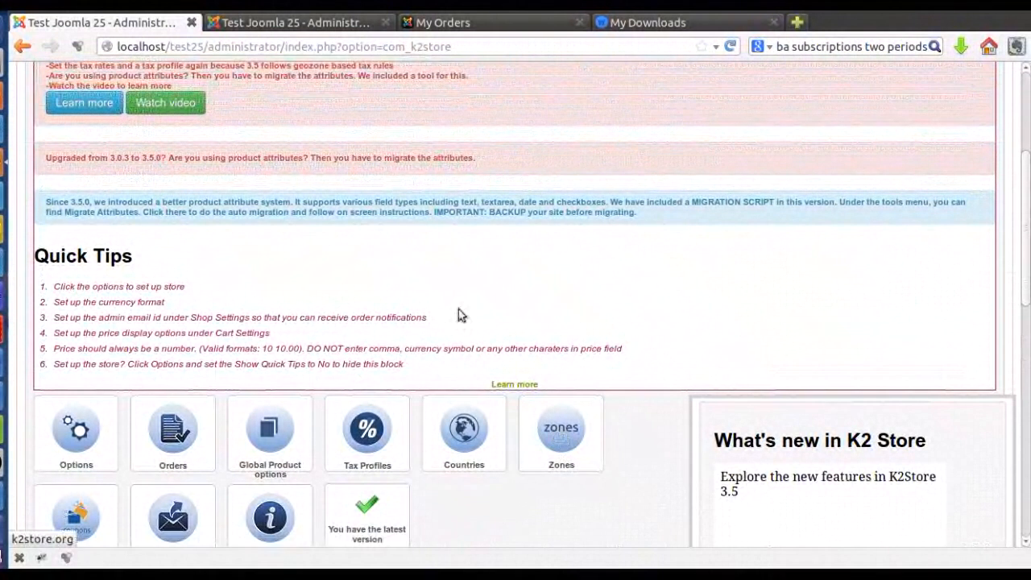
scroll(438, 325, up, 1)
scroll(438, 322, up, 3)
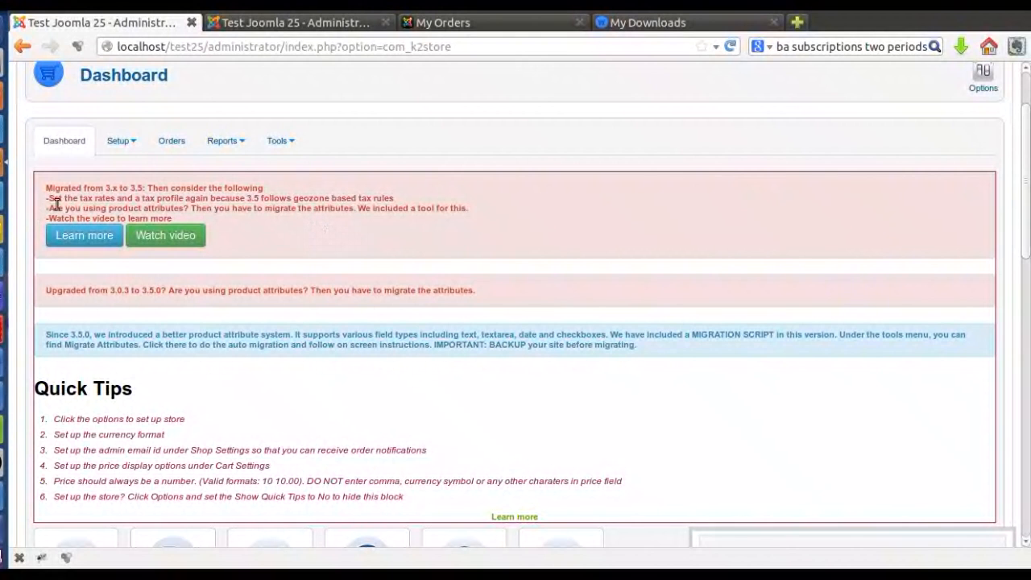
drag(49, 197, 148, 198)
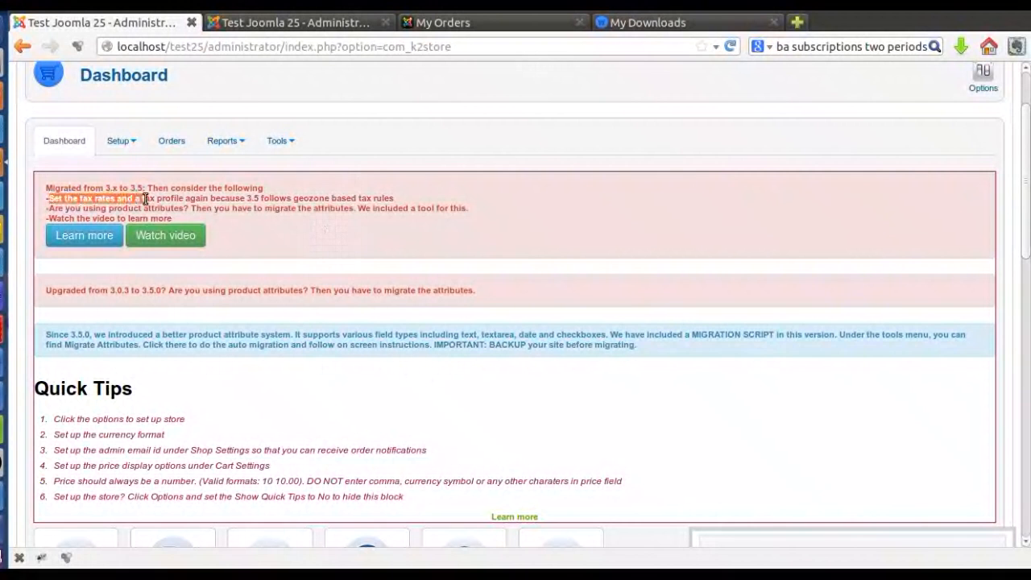
click(200, 198)
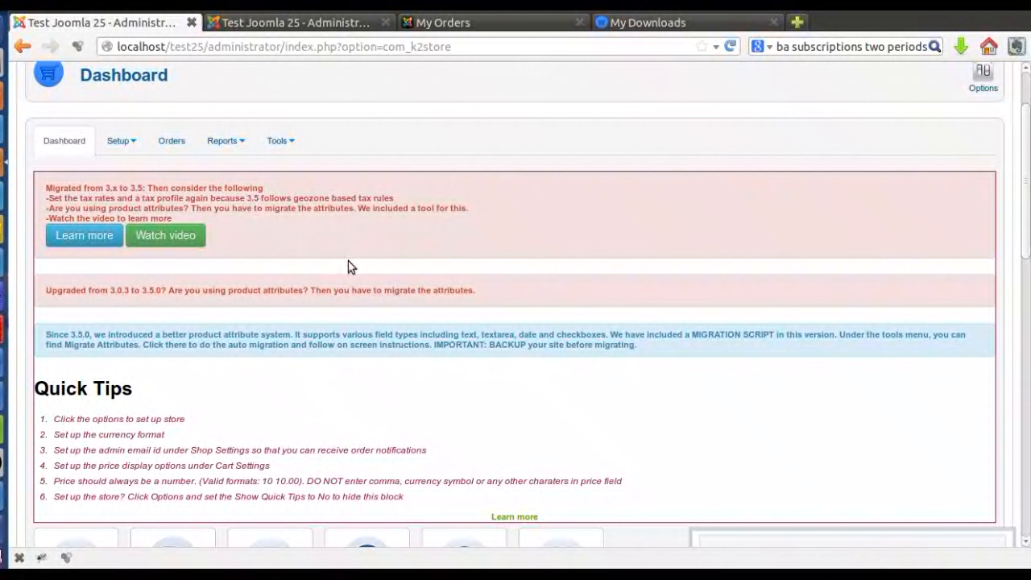
scroll(348, 266, up, 1)
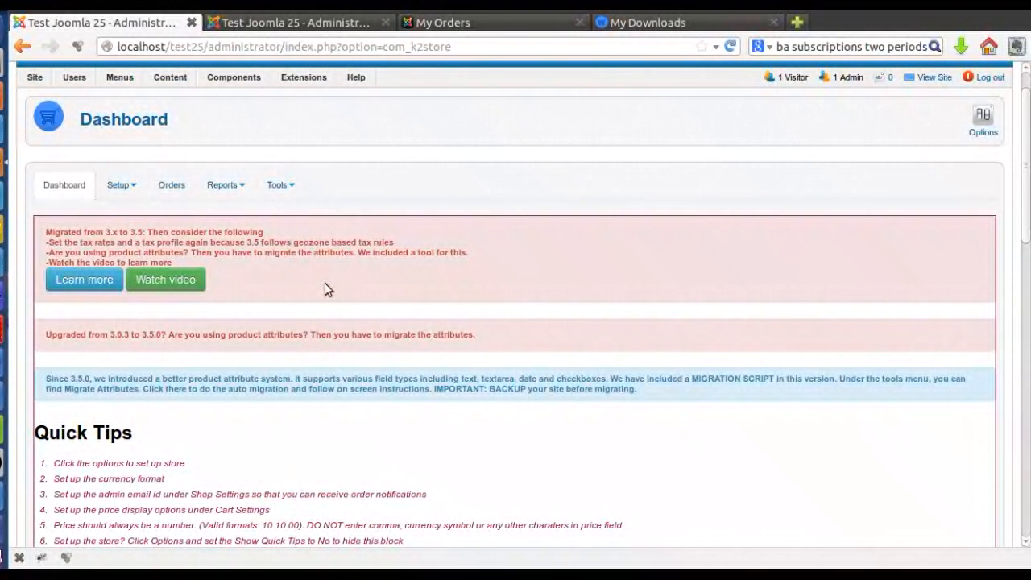
Review the storefront's My Orders order history page.
click(442, 24)
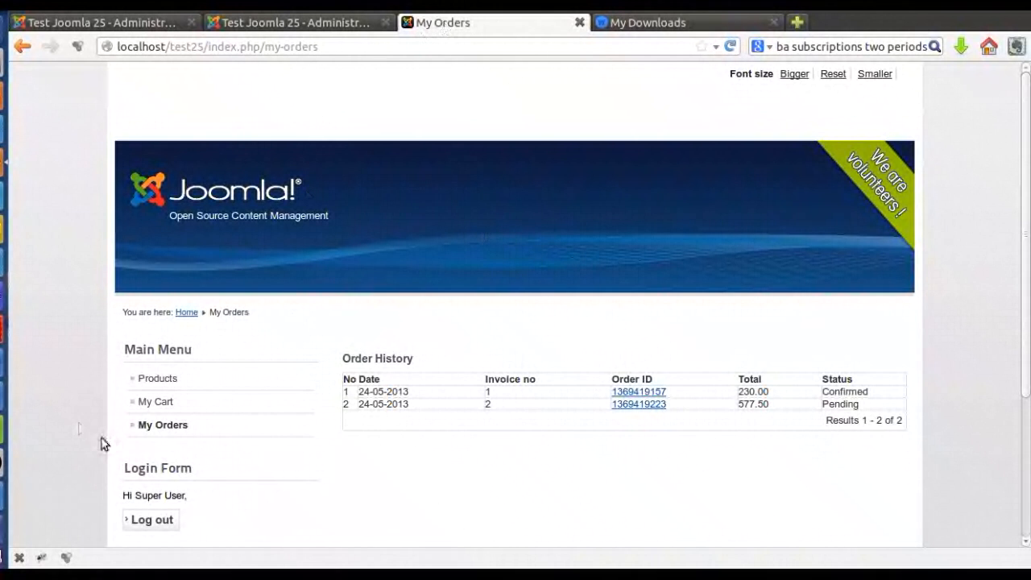
scroll(279, 417, down, 3)
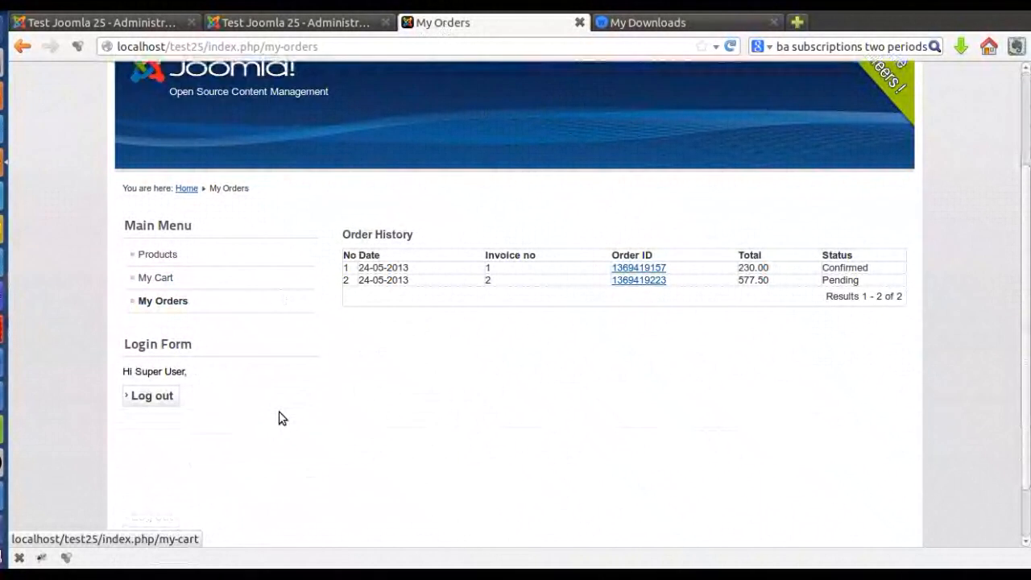
scroll(264, 368, down, 1)
scroll(242, 342, up, 5)
Browse the storefront Products listing, then return to the admin K2 Items list.
click(165, 333)
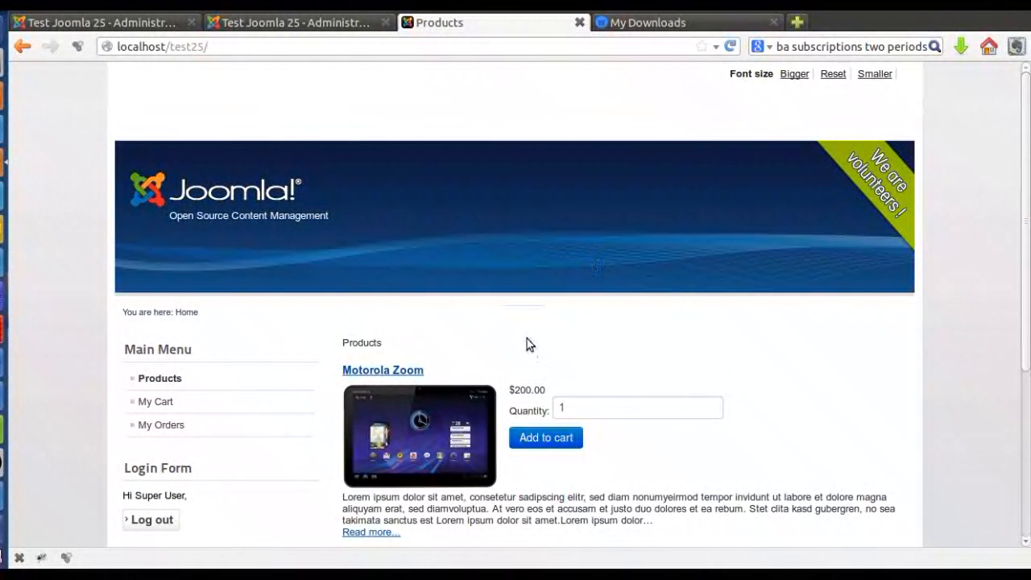
scroll(531, 355, down, 4)
scroll(617, 336, down, 1)
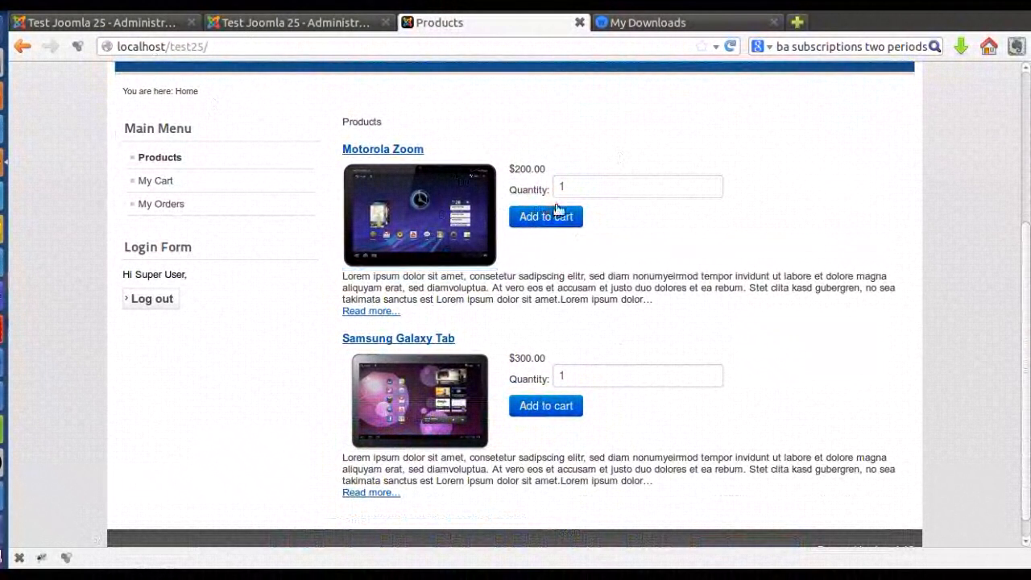
click(290, 23)
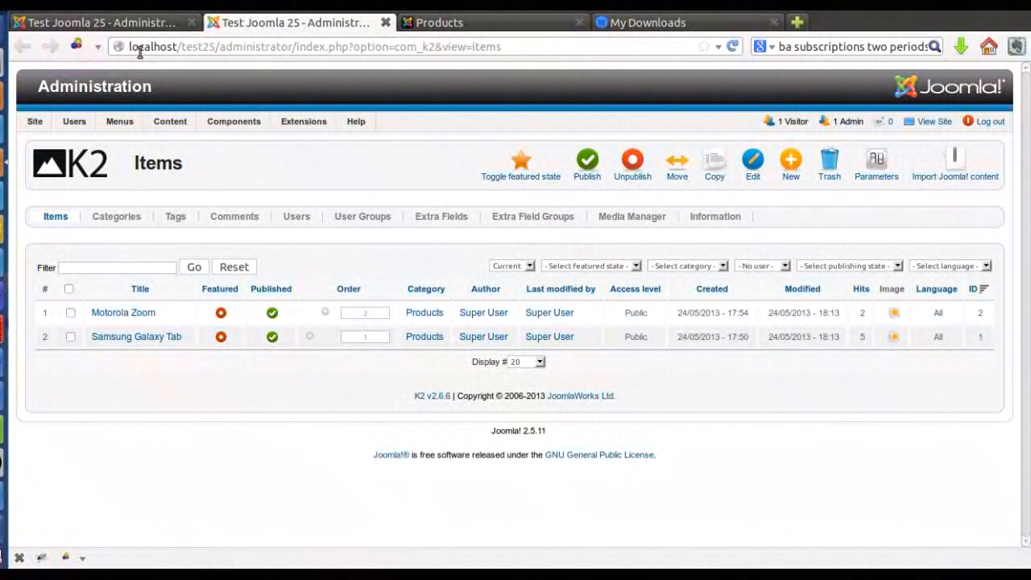
Return to the K2Store dashboard tab showing the 3.5 migration notices.
click(133, 24)
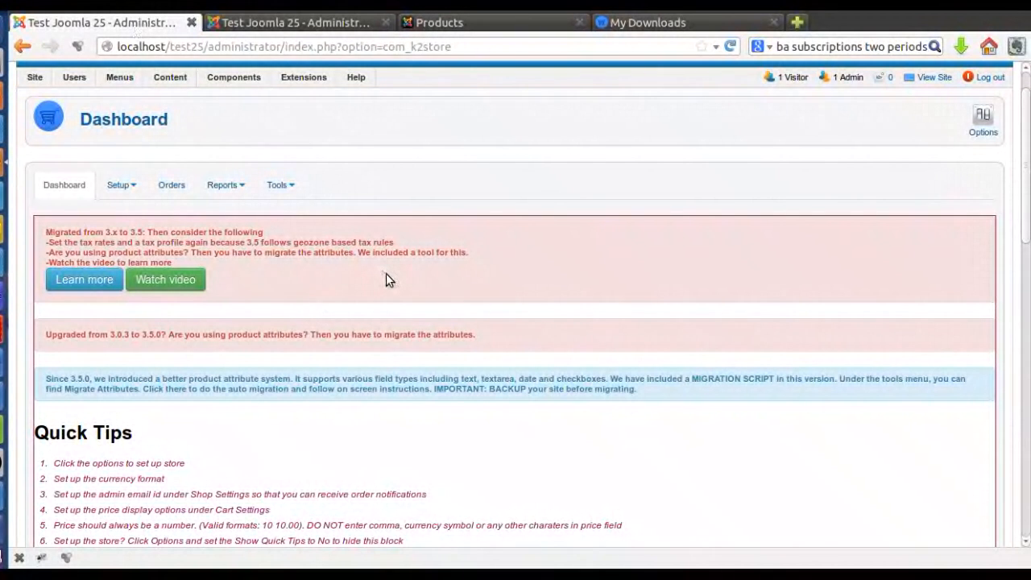
scroll(387, 274, down, 1)
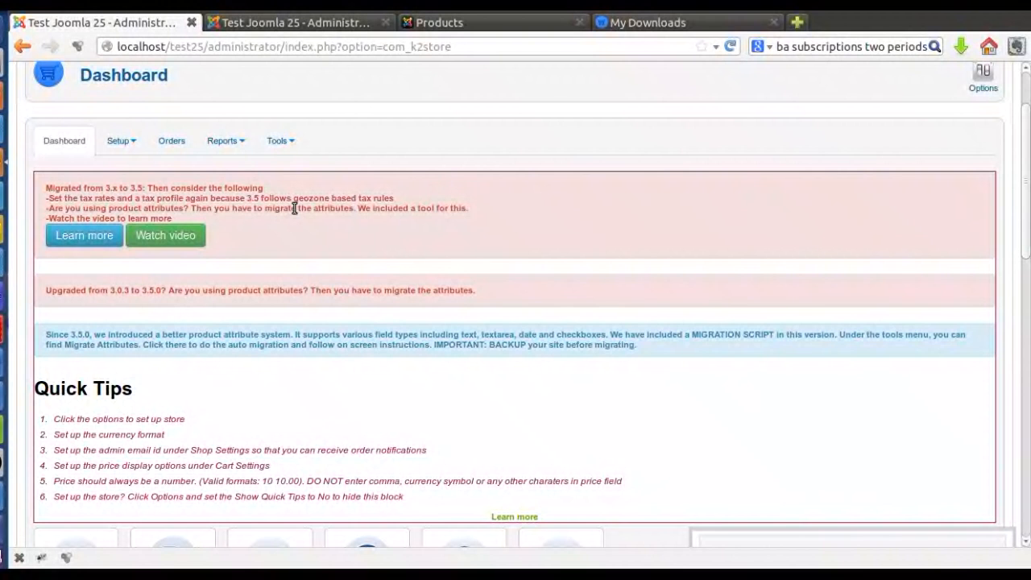
Open the K2Store Setup > Storeprofiles list, which has no store profiles yet.
click(134, 145)
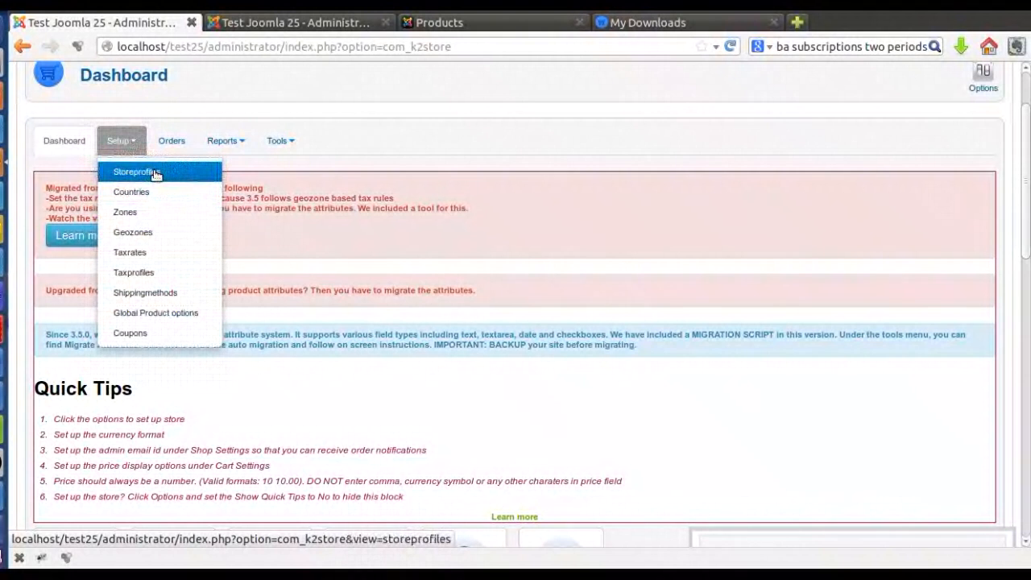
click(154, 174)
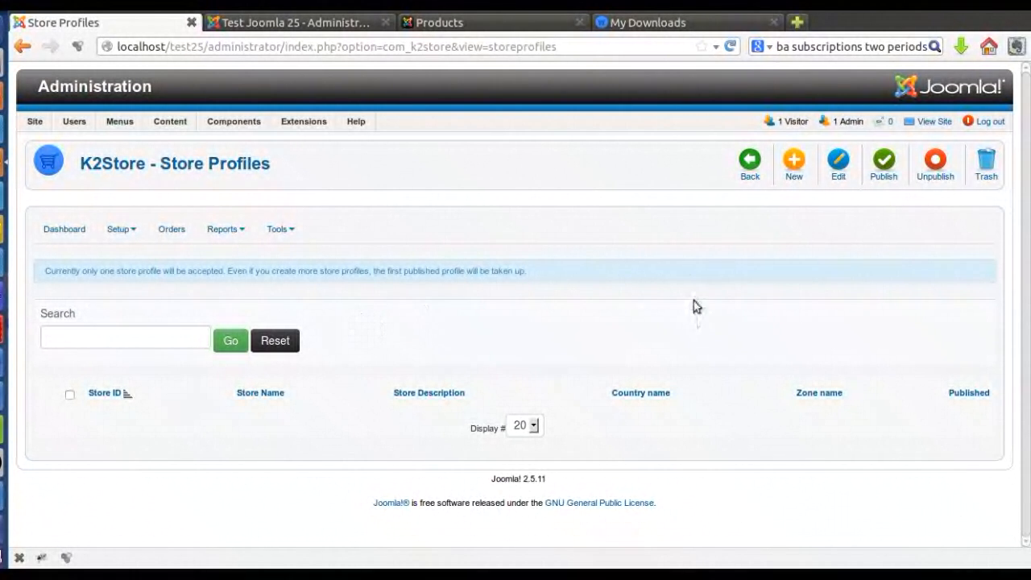
Start a new store profile with the Store Name 'Digital Electronics Store'.
click(794, 166)
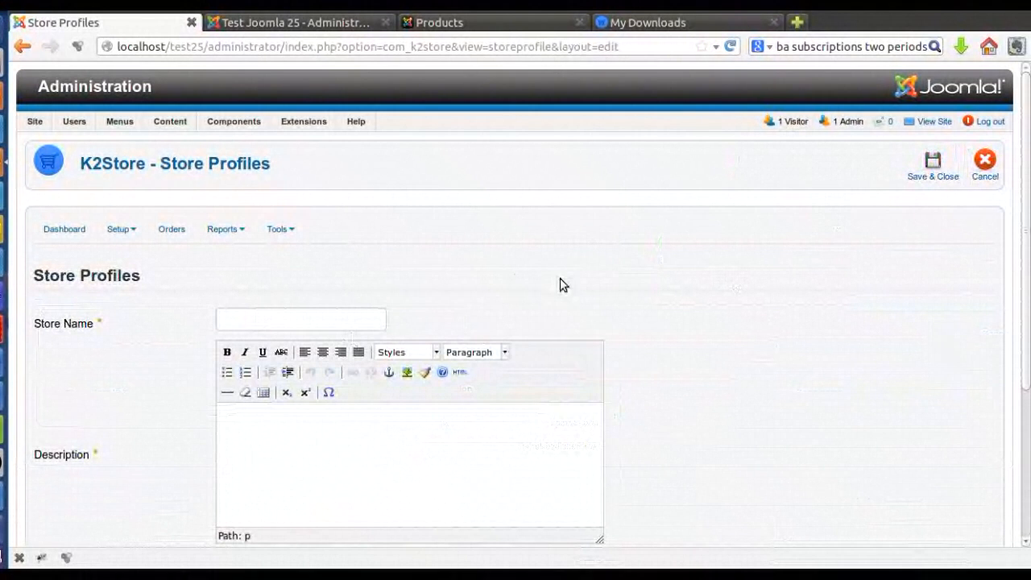
scroll(492, 274, down, 3)
click(255, 142)
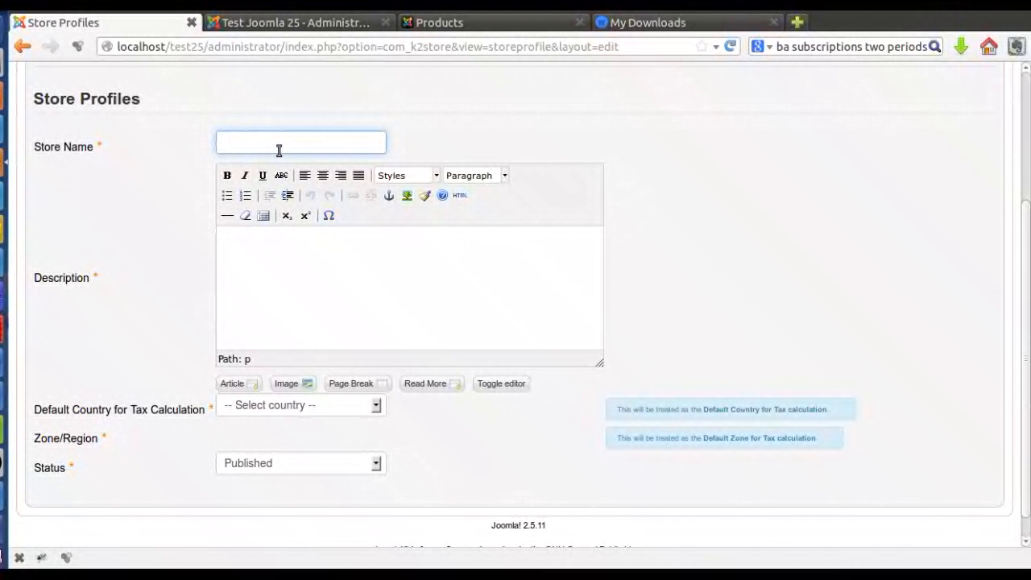
text(Digital Electronics Store)
Enter 'Your description' in the store profile's Description editor.
click(300, 314)
text(Your description)
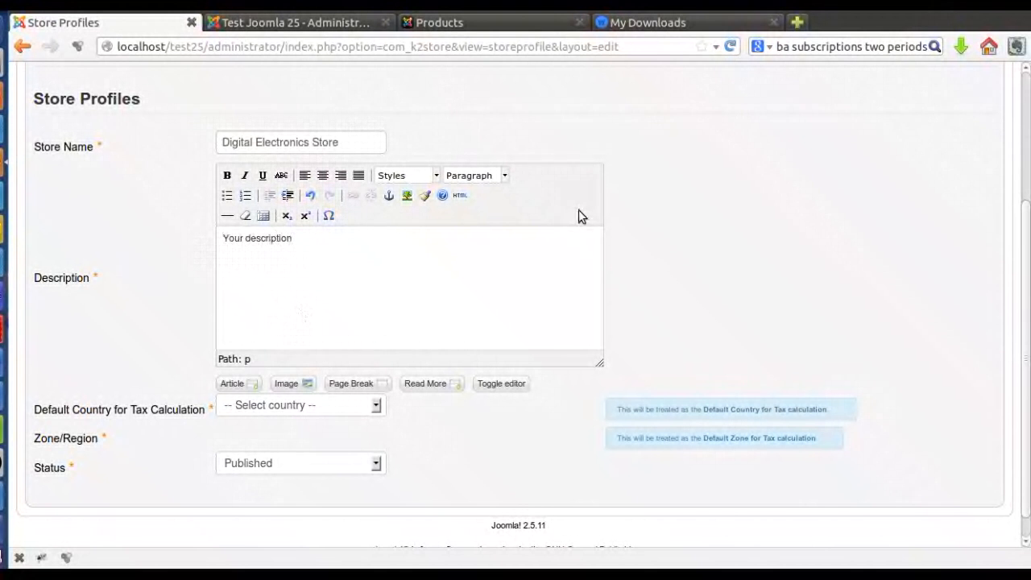
scroll(579, 213, down, 1)
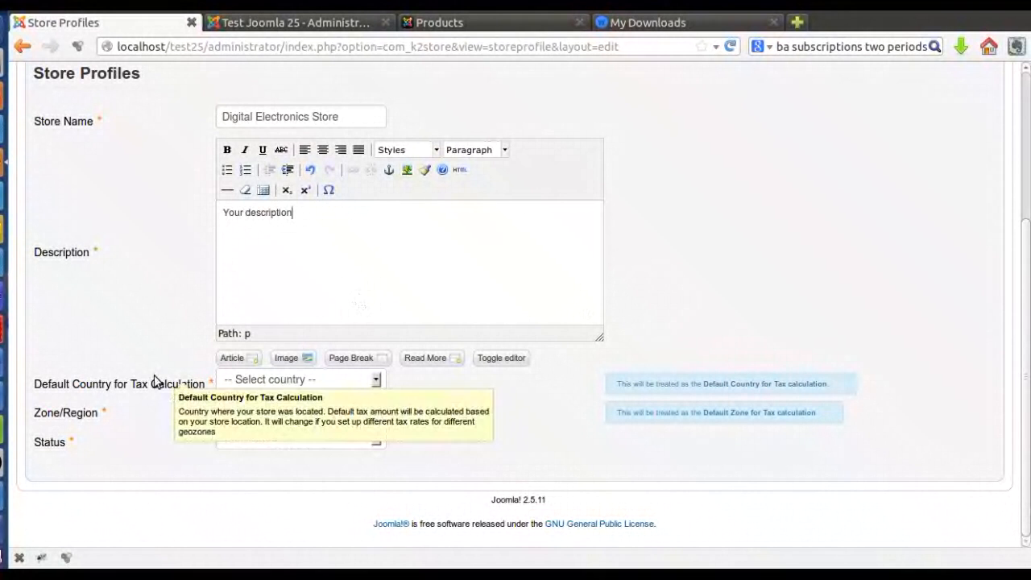
mouse_move(239, 392)
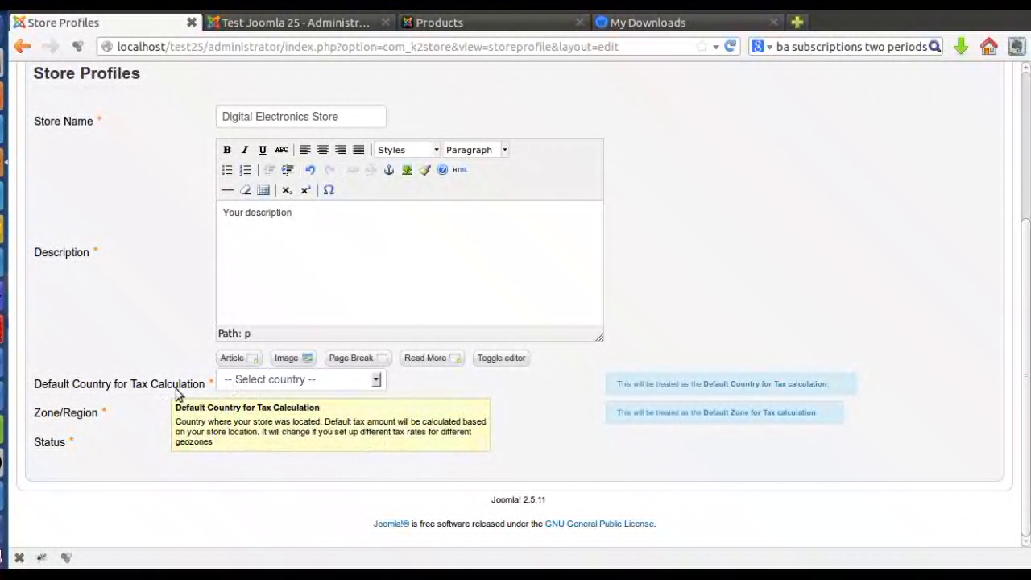
Set the Default Country for Tax Calculation to United States.
click(265, 383)
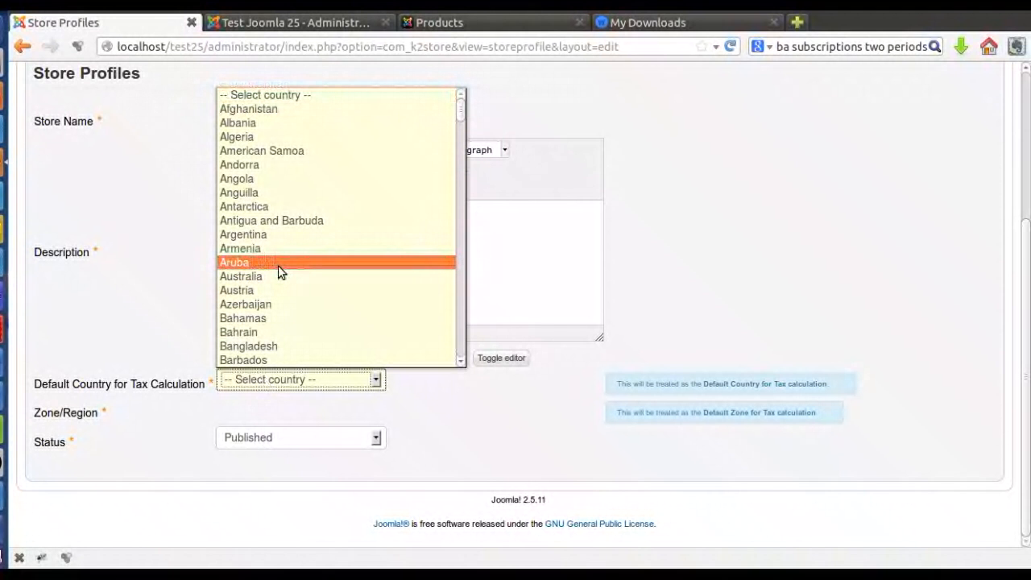
key(u)
key(n)
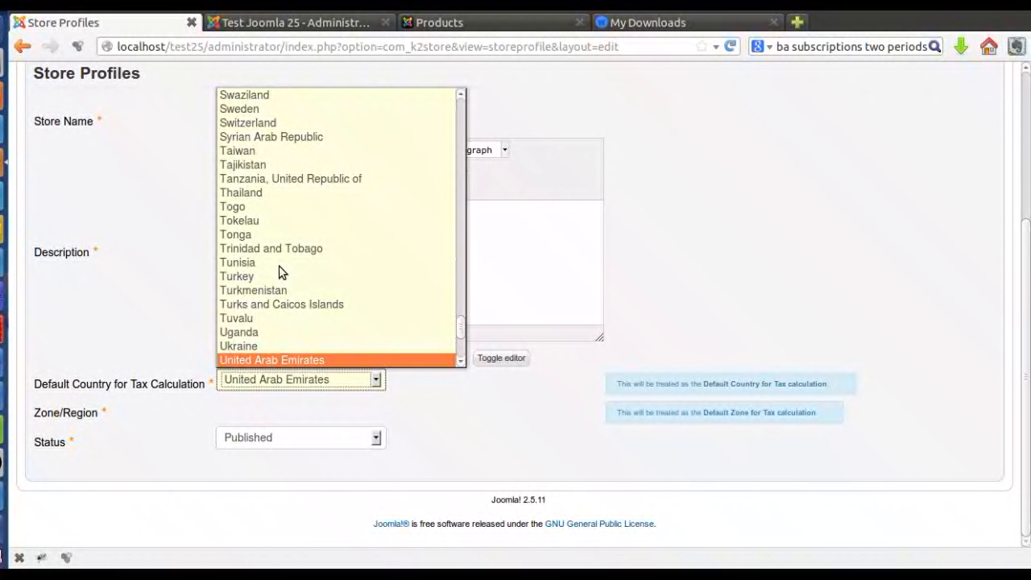
scroll(306, 277, down, 2)
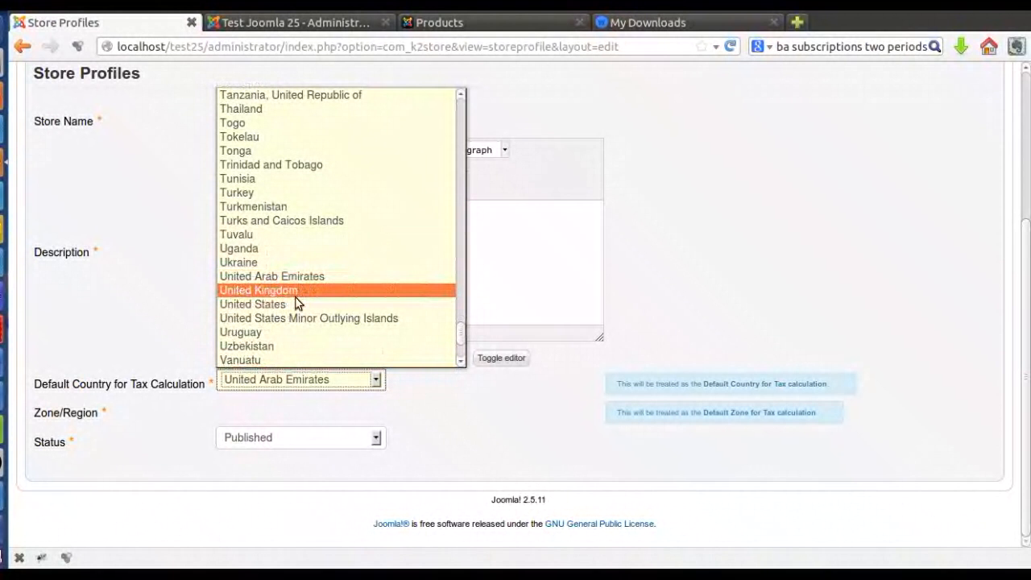
click(294, 305)
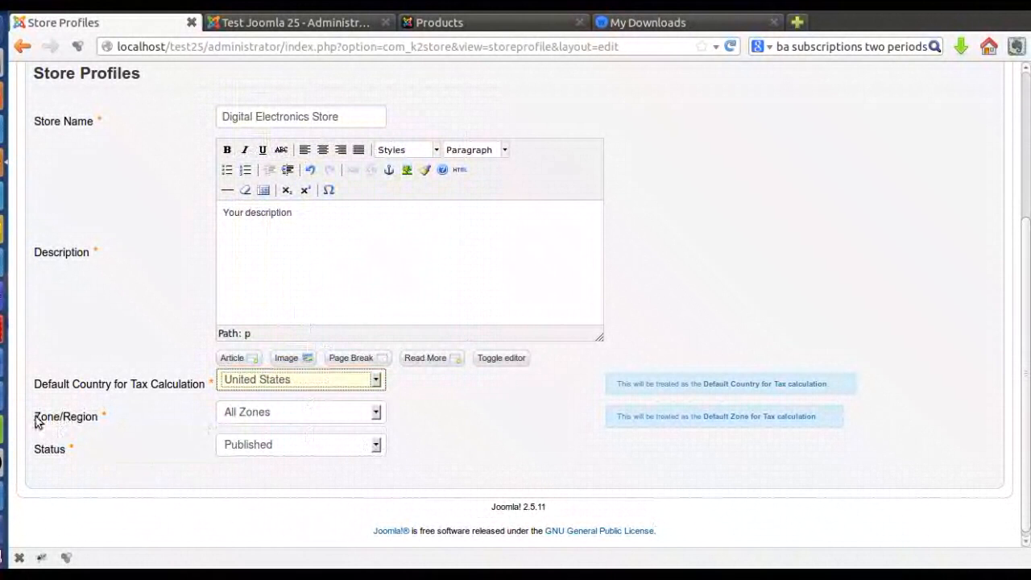
Set the store profile's Zone/Region to Texas.
click(283, 418)
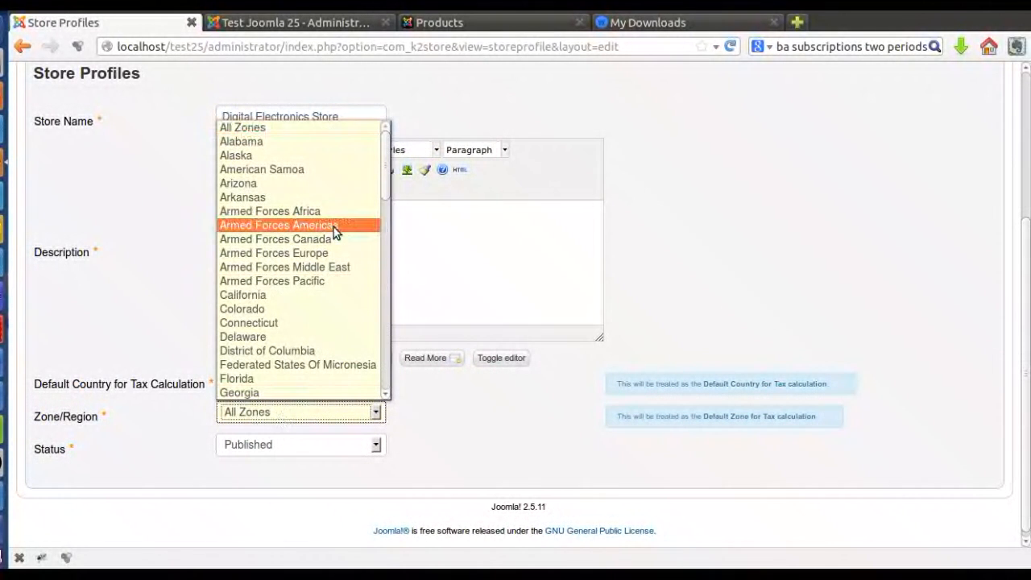
scroll(322, 242, down, 2)
scroll(314, 285, down, 1)
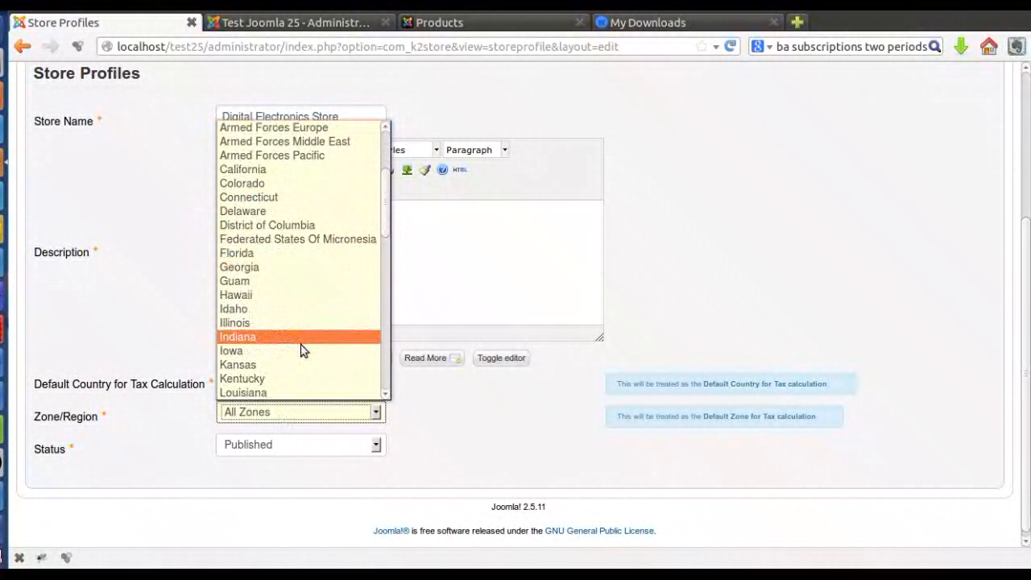
scroll(300, 349, down, 1)
scroll(300, 351, down, 2)
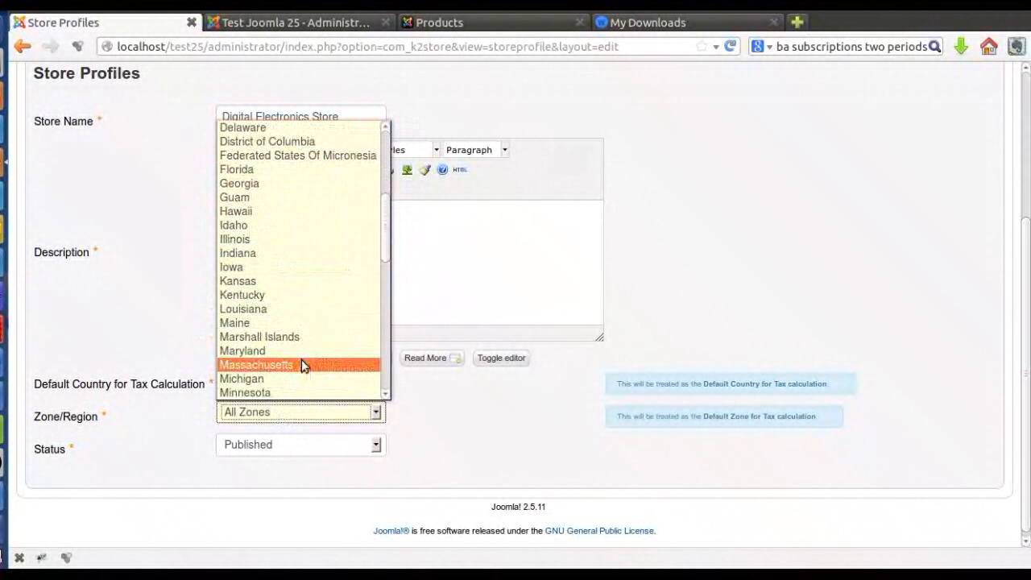
scroll(299, 256, down, 6)
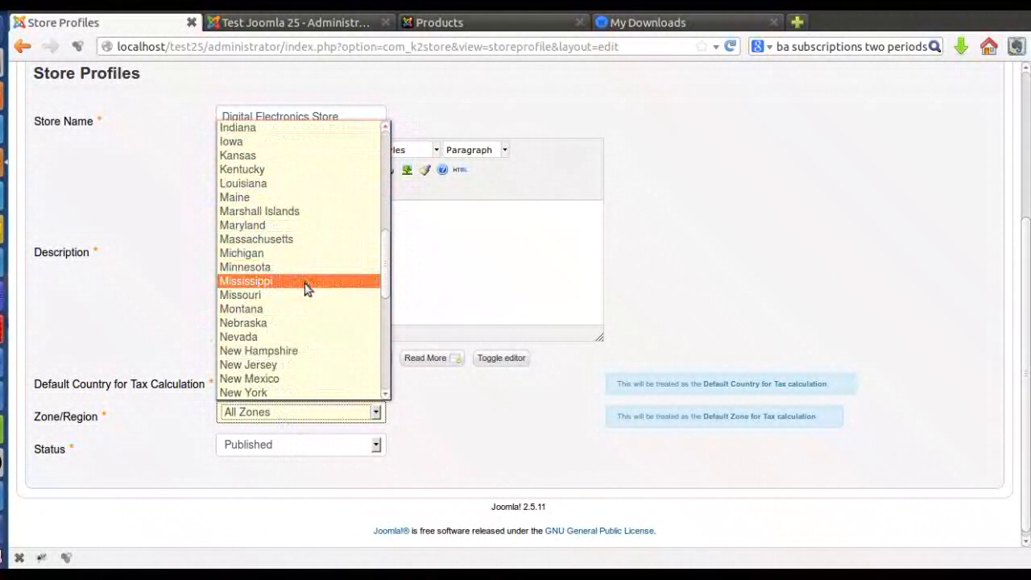
scroll(304, 287, down, 2)
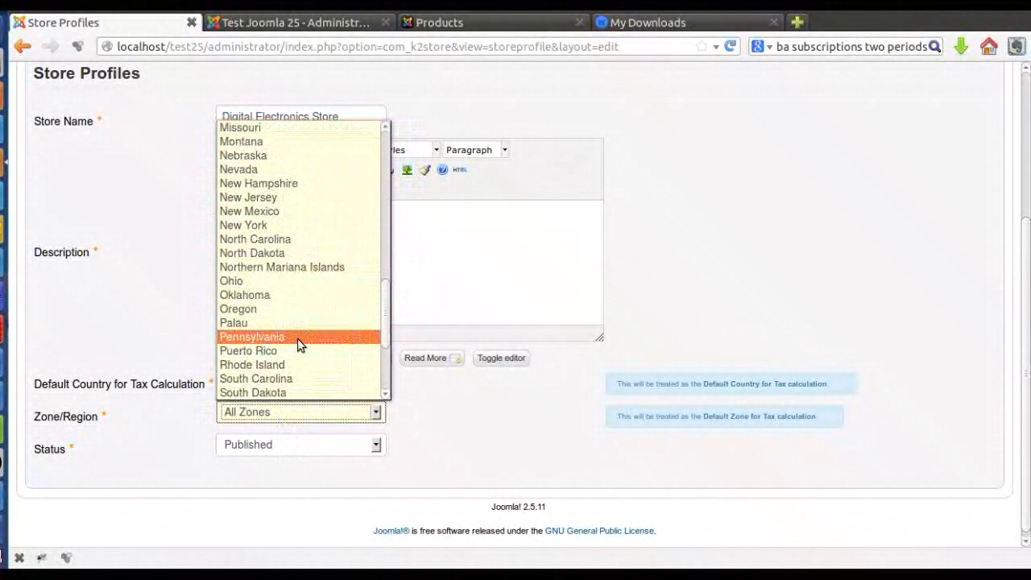
key(t)
scroll(299, 352, down, 3)
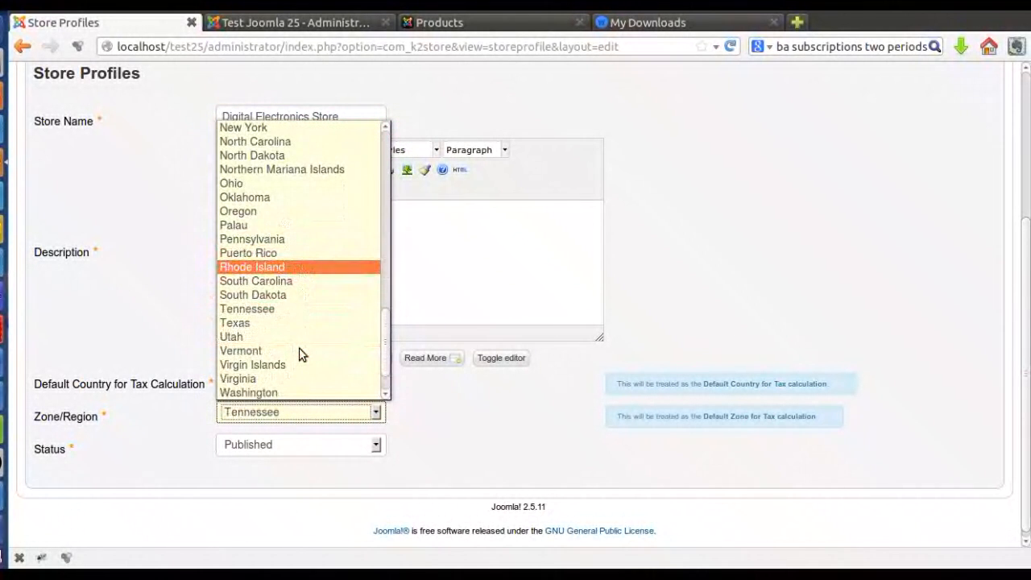
click(266, 324)
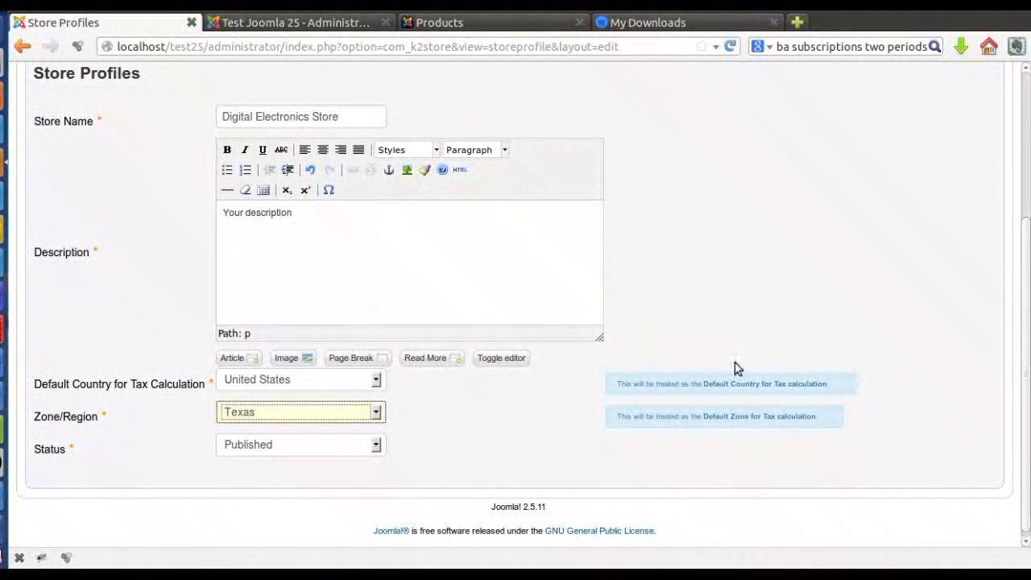
scroll(733, 367, up, 5)
scroll(722, 363, up, 1)
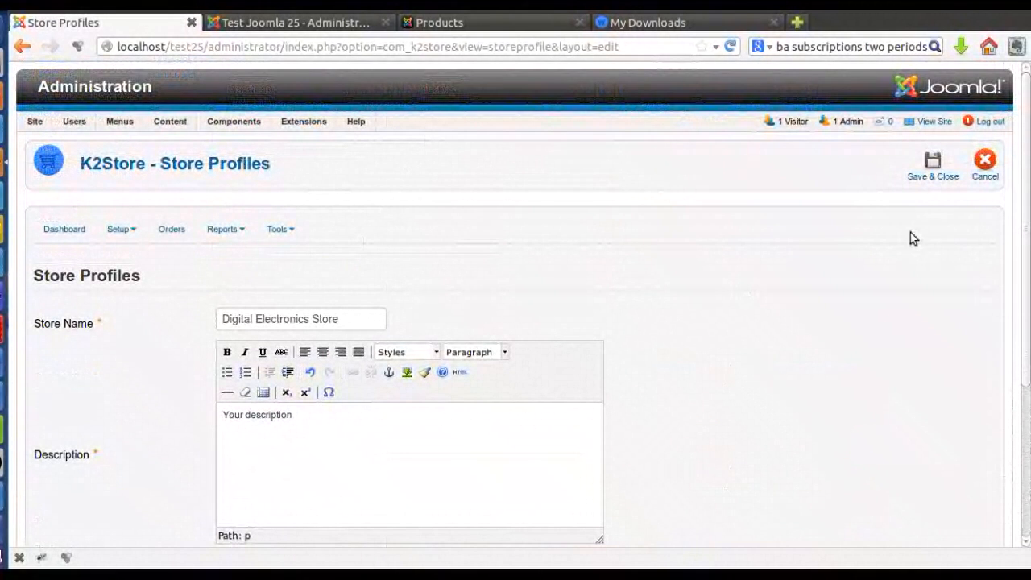
Save the store profile and check the Digital Electronics Store entry in the list.
click(946, 174)
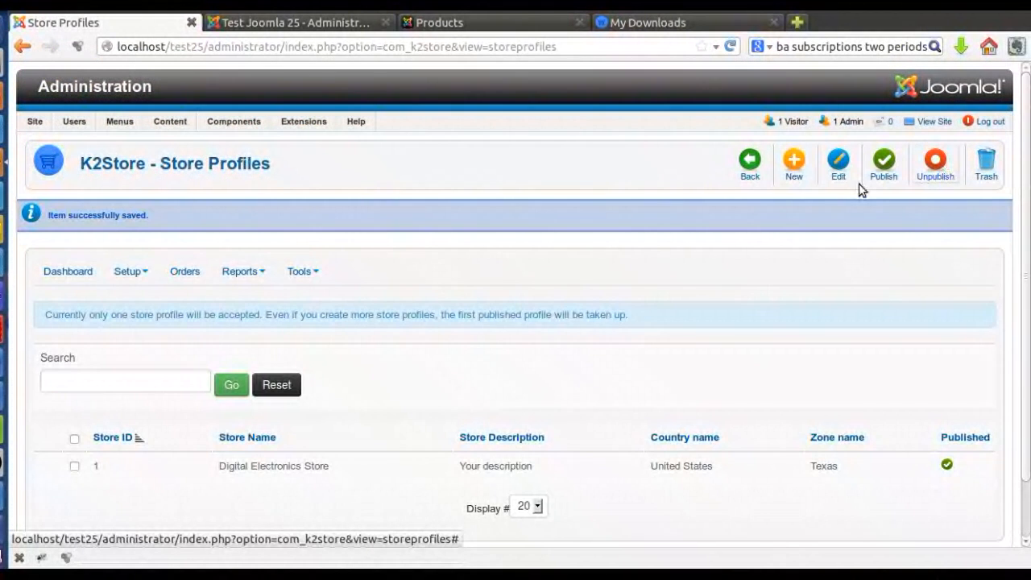
scroll(392, 330, down, 2)
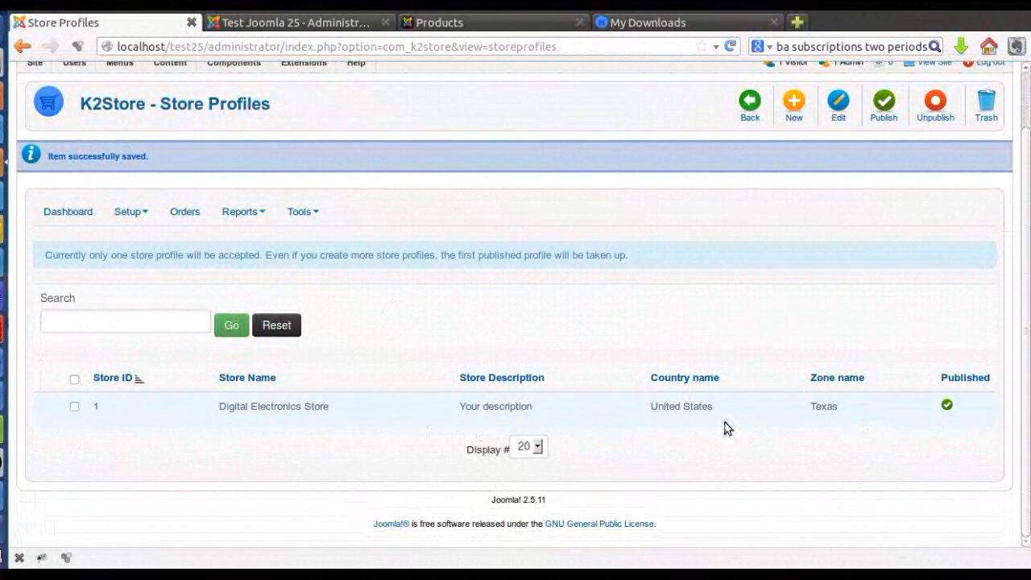
drag(864, 405, 329, 397)
click(360, 415)
View the K2Store Countries list, then open the Zones list showing Afghanistan's zones.
click(135, 212)
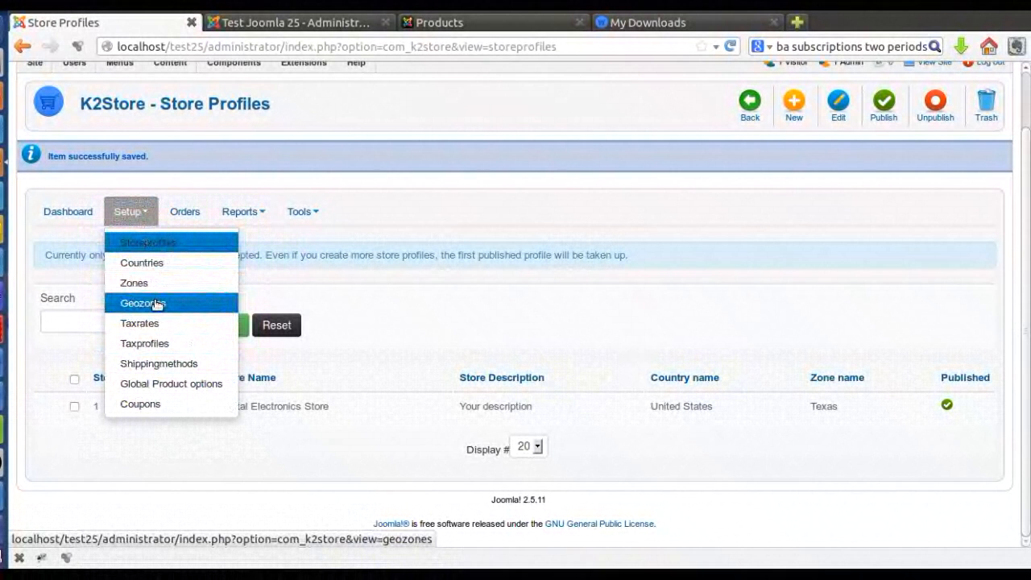
click(147, 266)
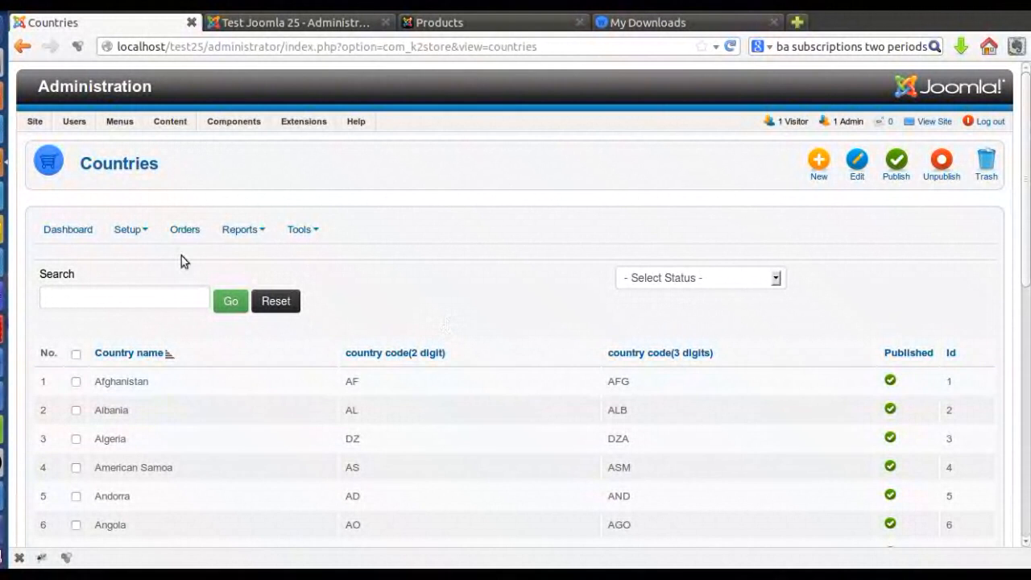
click(145, 231)
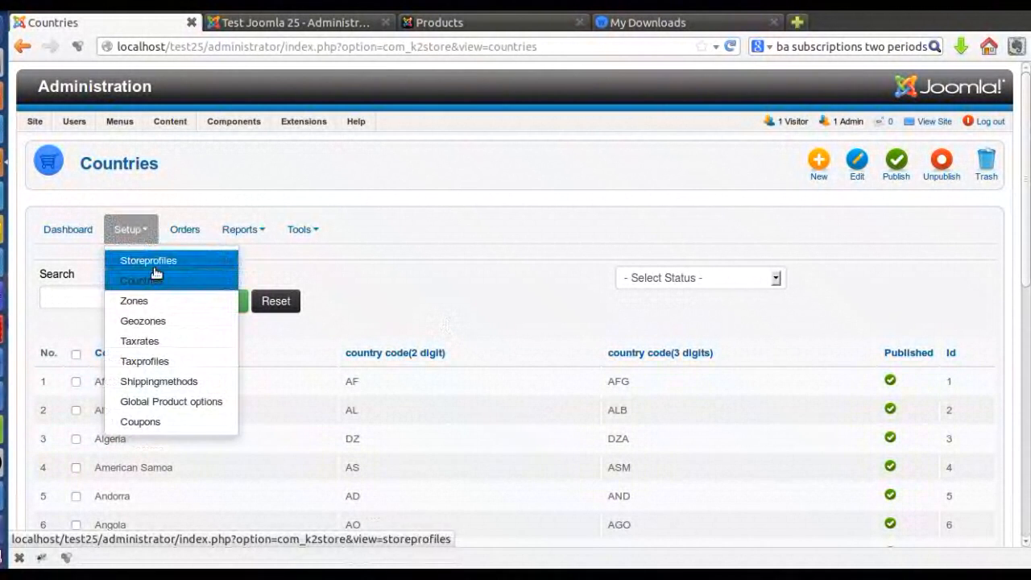
click(151, 301)
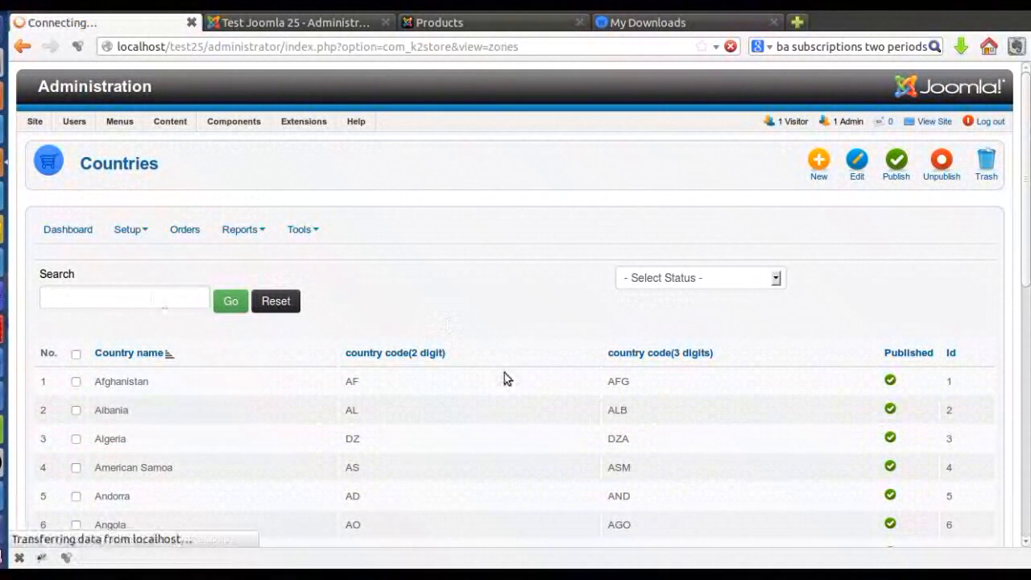
scroll(465, 358, down, 3)
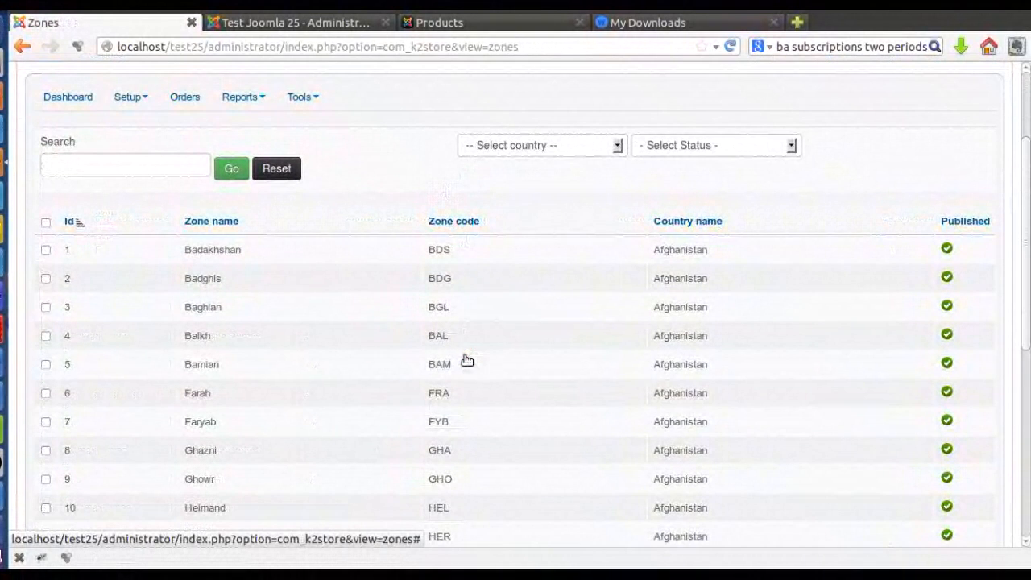
scroll(322, 254, up, 2)
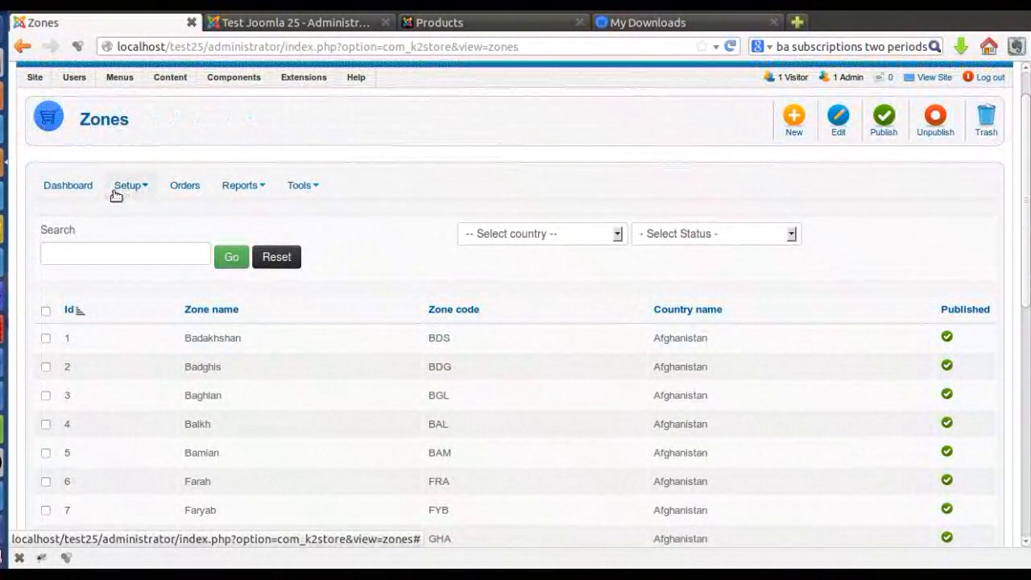
click(145, 193)
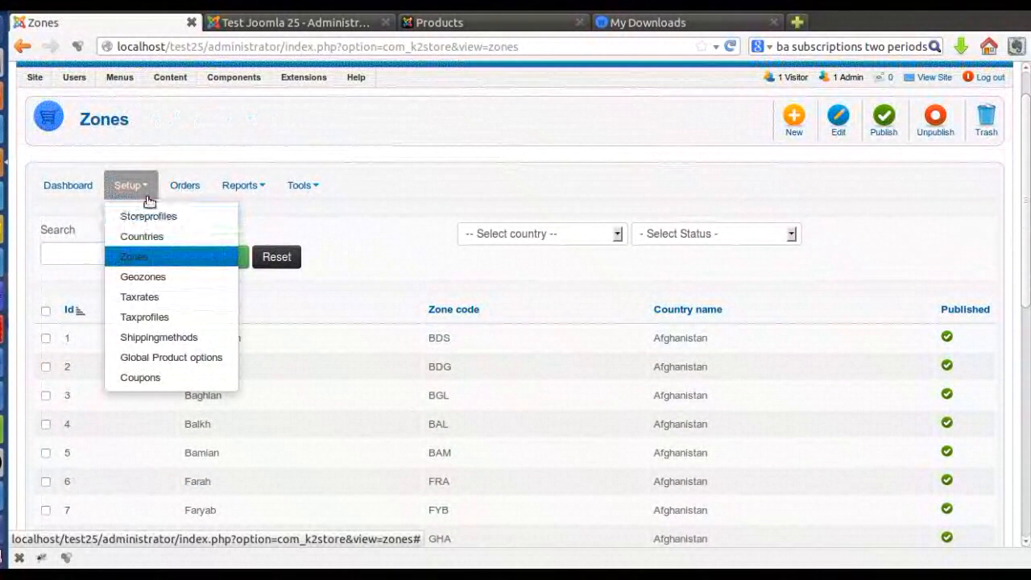
Open Setup > Geozones and start a new geo zone, with the cursor in its name field.
click(160, 278)
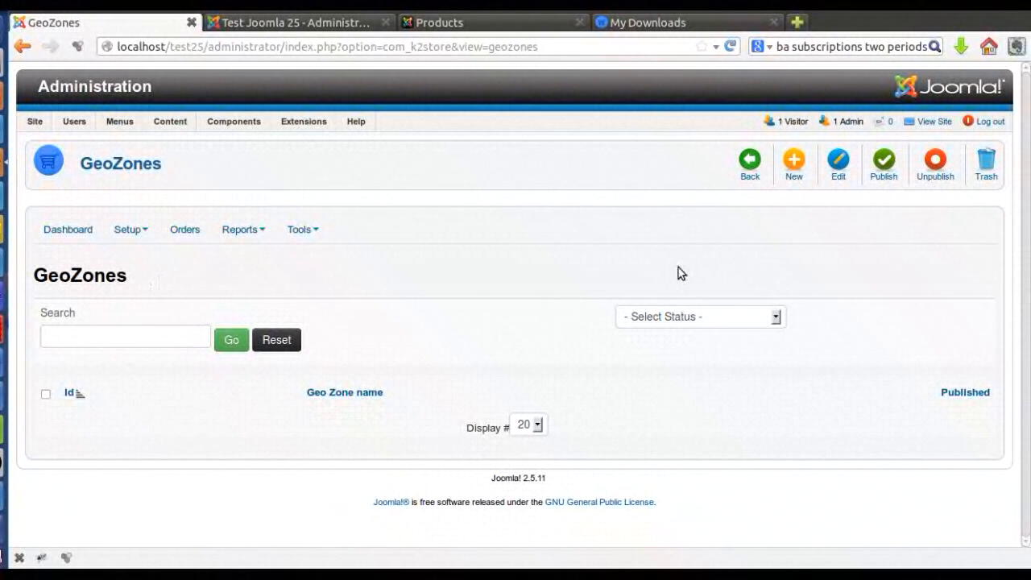
click(792, 174)
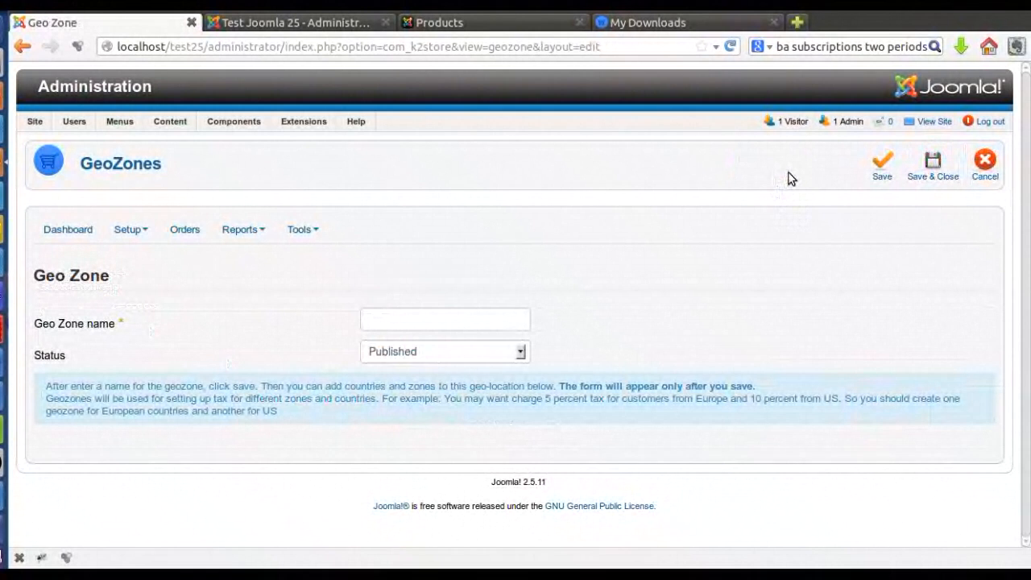
click(401, 320)
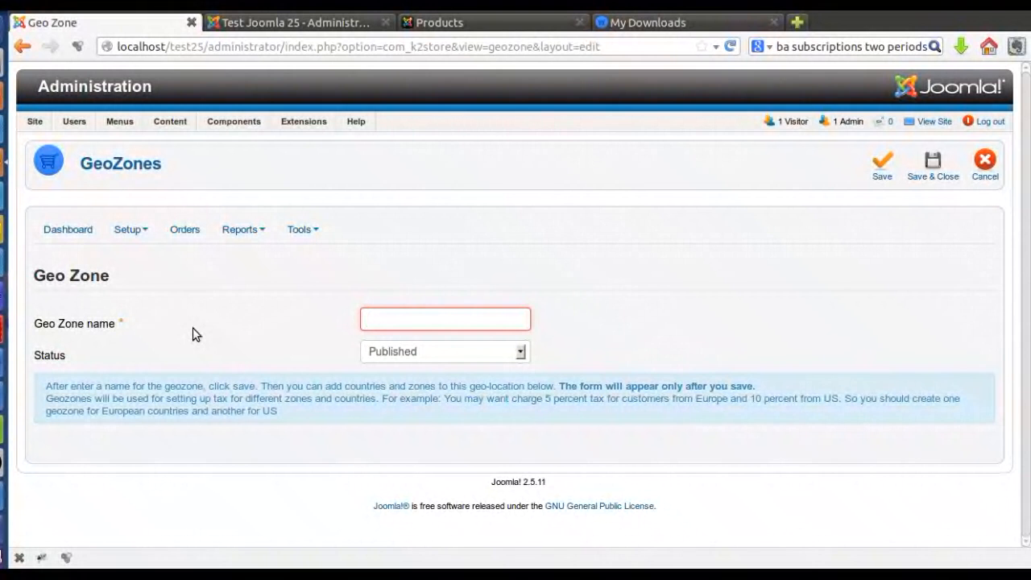
Name the geo zone 'Default Zone', replacing the autocompleted 'US Zone'.
click(376, 320)
click(377, 322)
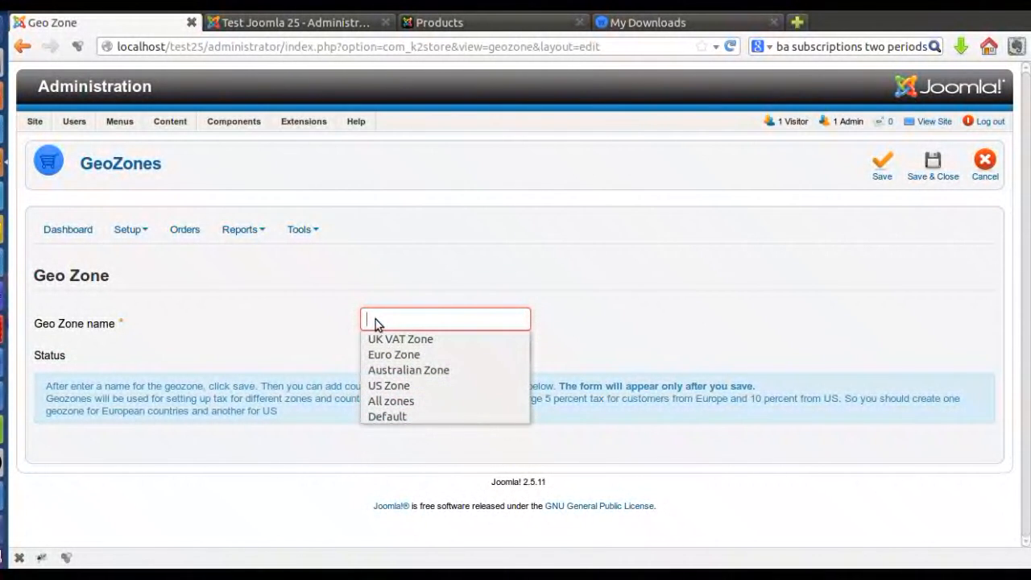
click(401, 386)
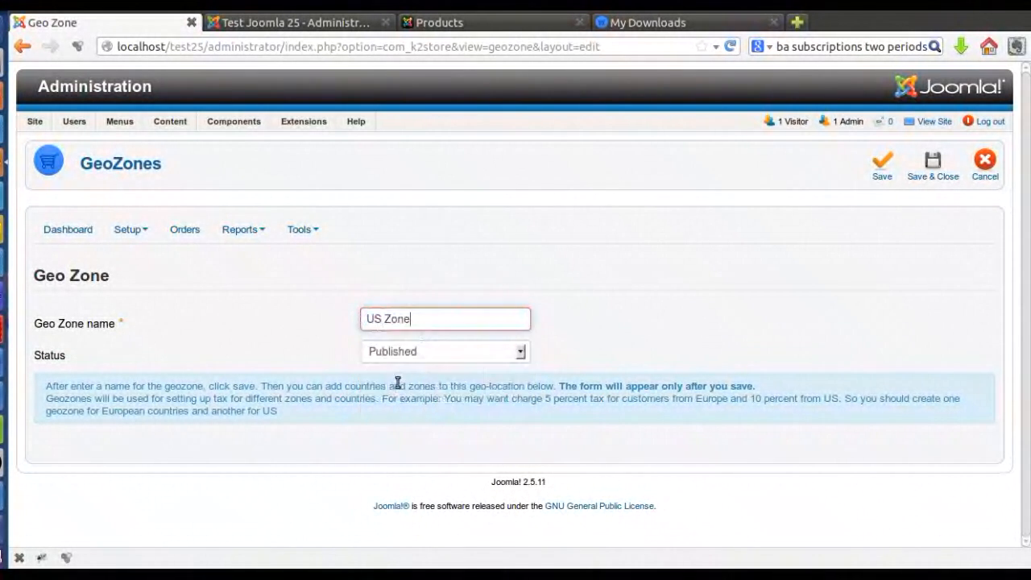
click(428, 317)
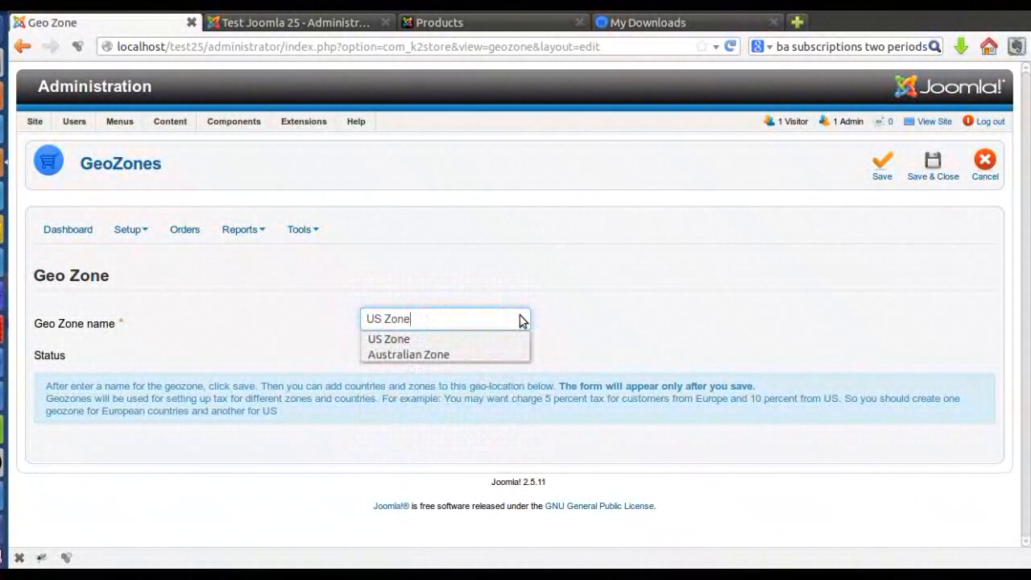
key(ctrl+a)
text(De)
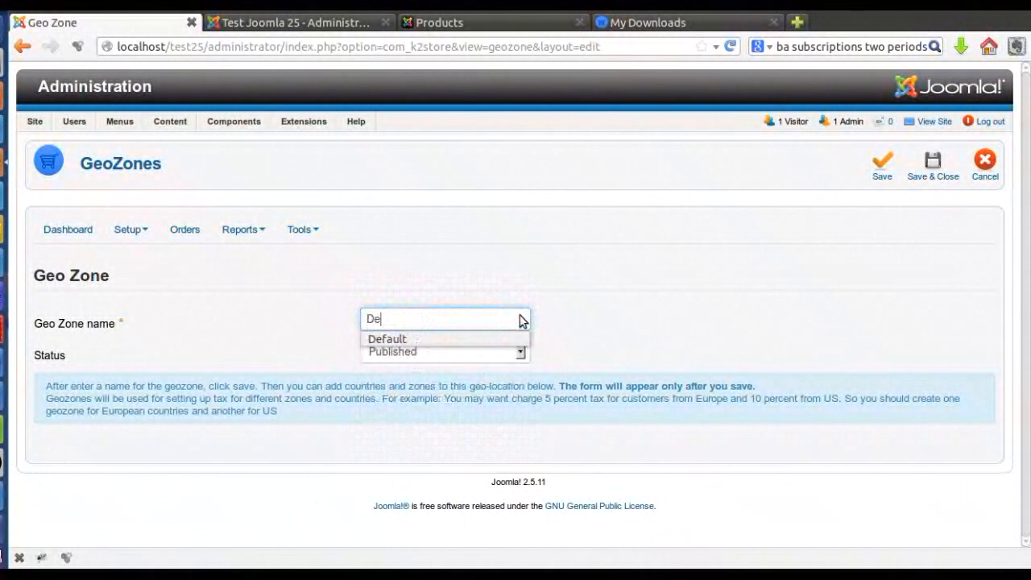
text(fault Zone)
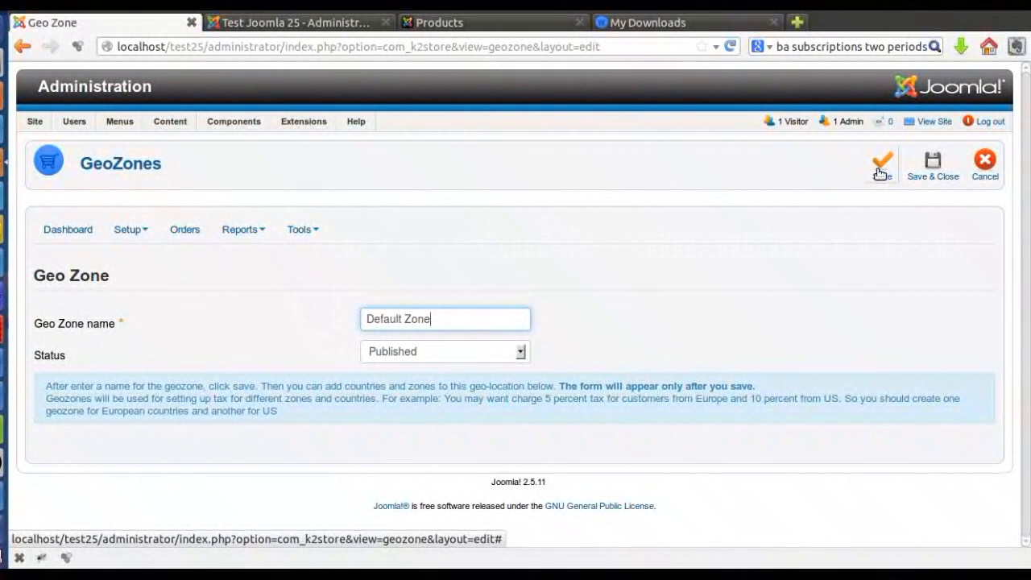
Save the Default Zone geo zone and scroll down to its empty Countries and Zones section.
click(882, 171)
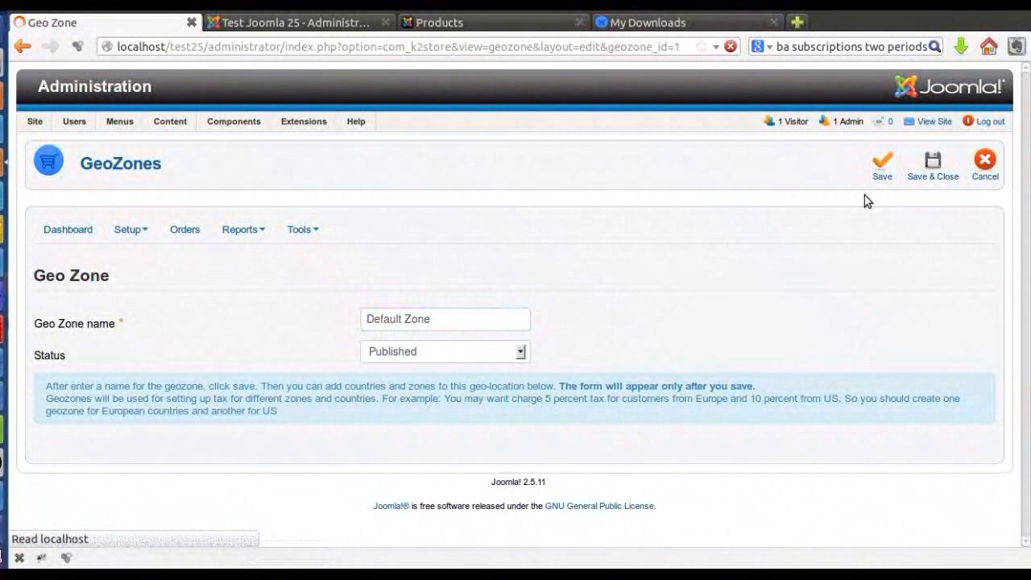
scroll(666, 226, down, 2)
scroll(666, 371, down, 3)
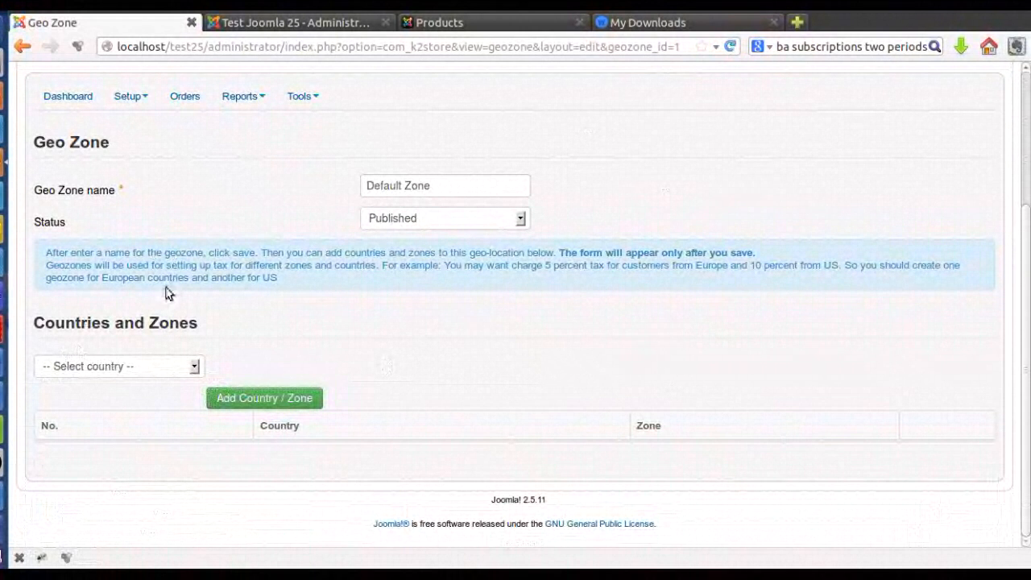
scroll(901, 139, up, 1)
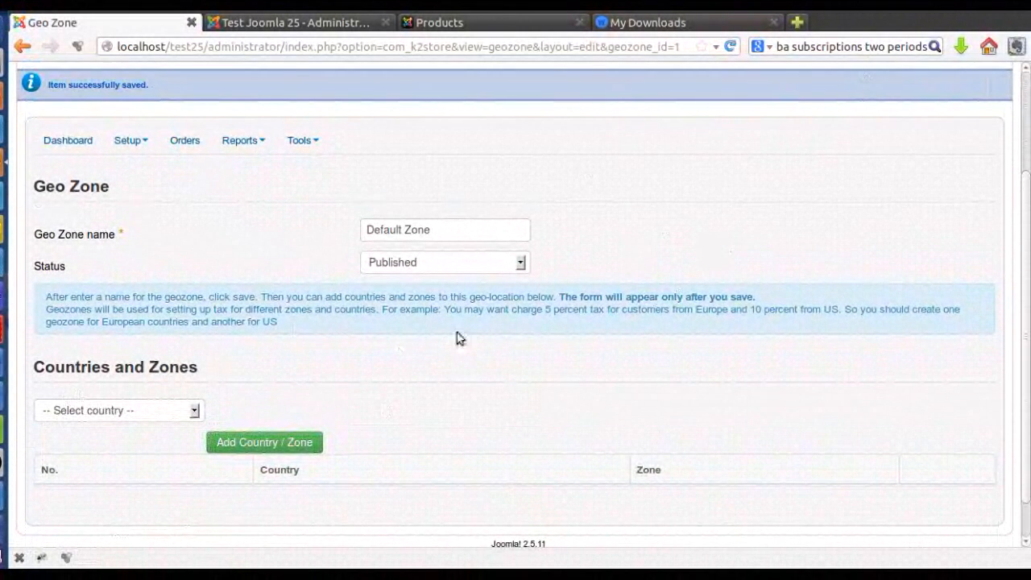
scroll(395, 352, down, 1)
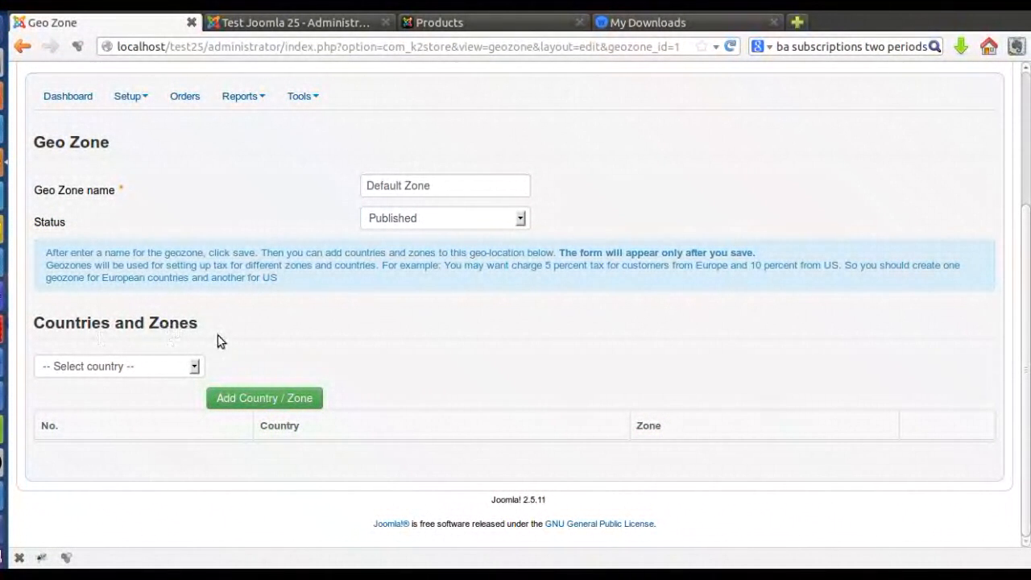
Add United States / Texas to the Default Zone's countries and zones.
click(139, 369)
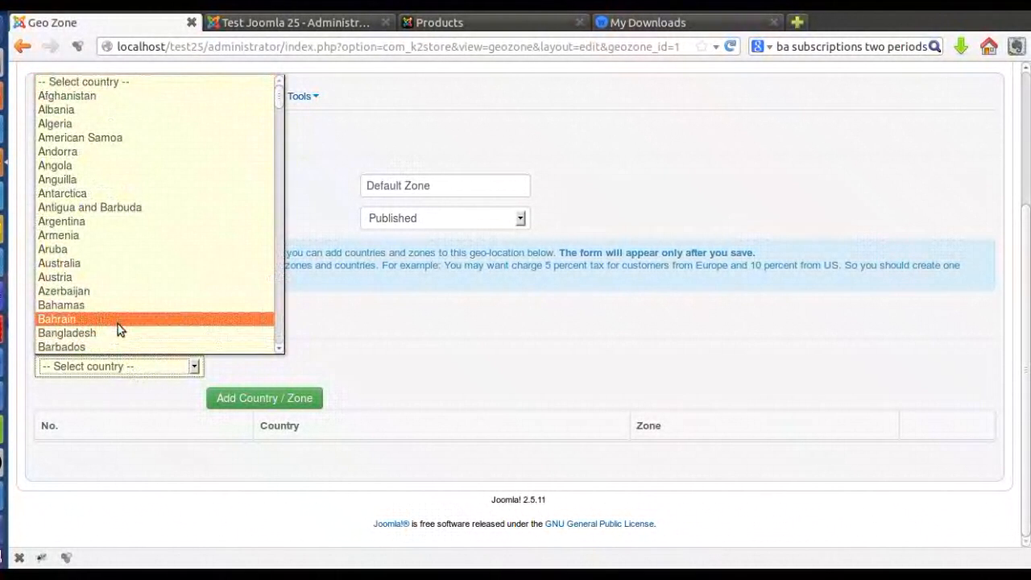
text(un)
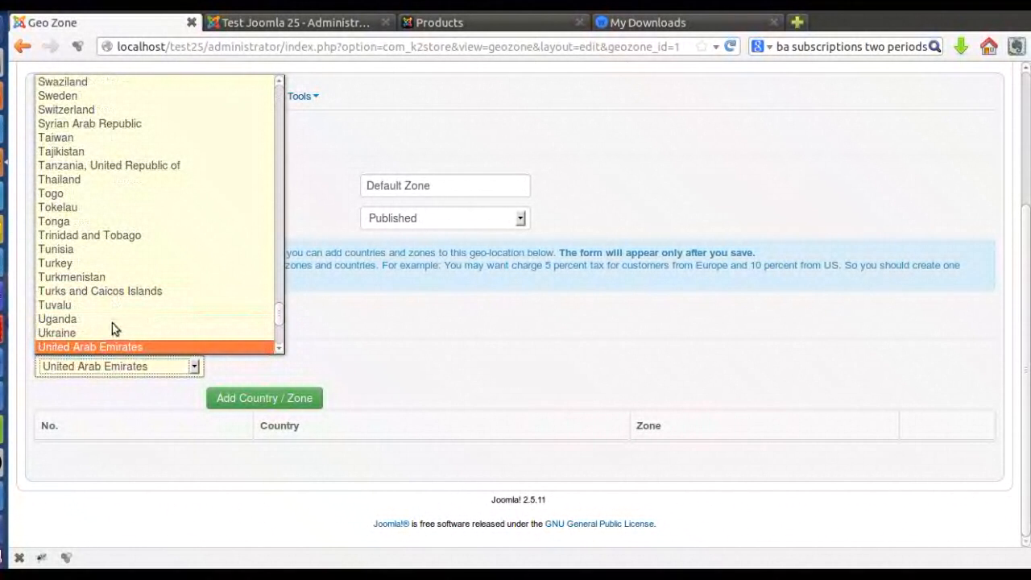
scroll(115, 297, down, 4)
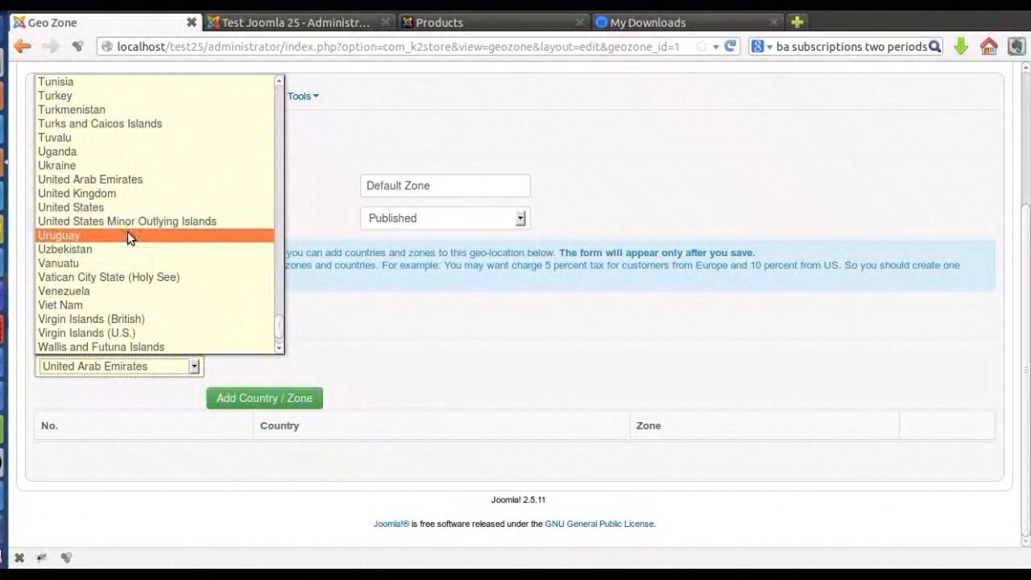
click(124, 207)
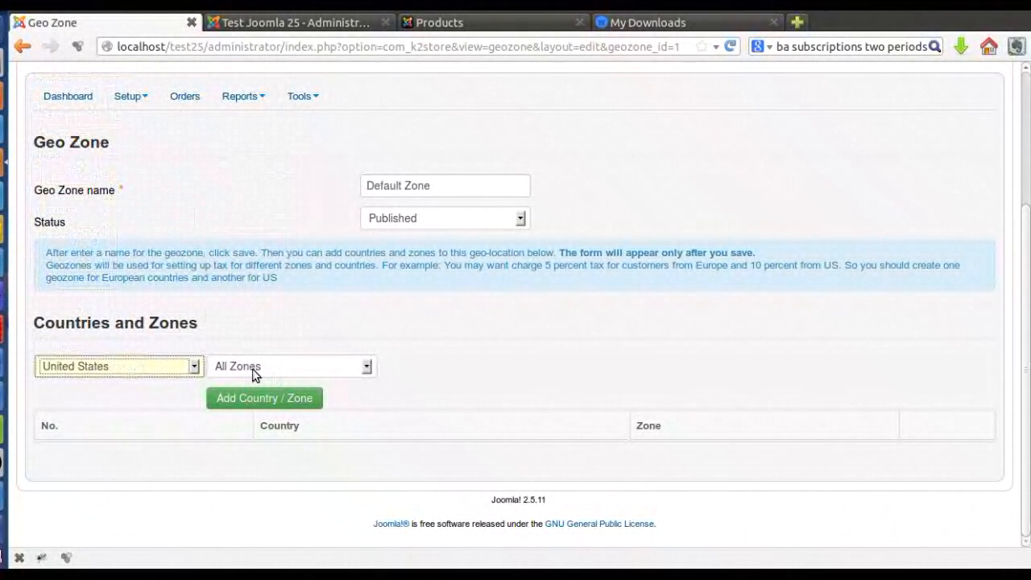
click(253, 370)
scroll(319, 236, down, 8)
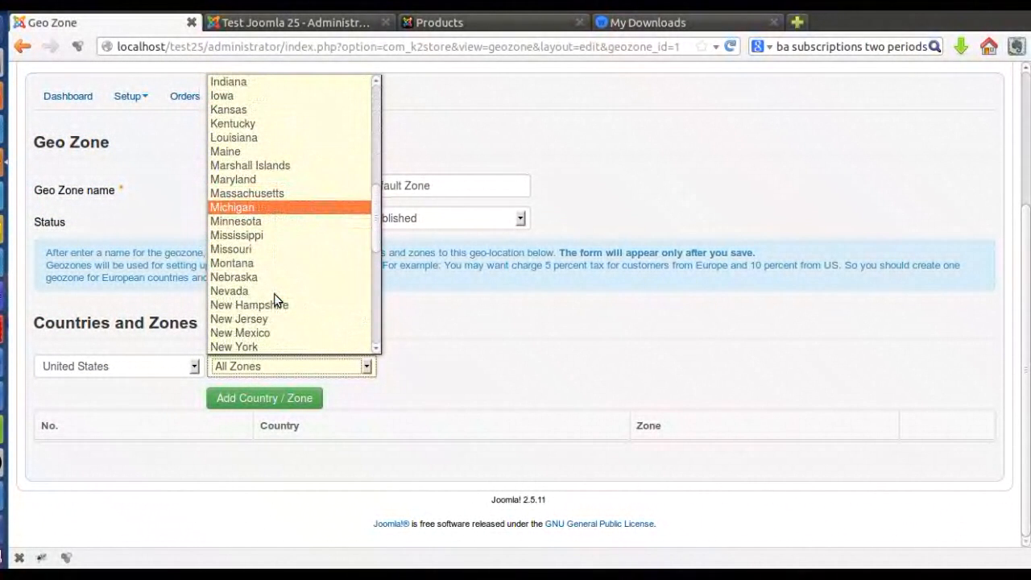
scroll(274, 293, down, 5)
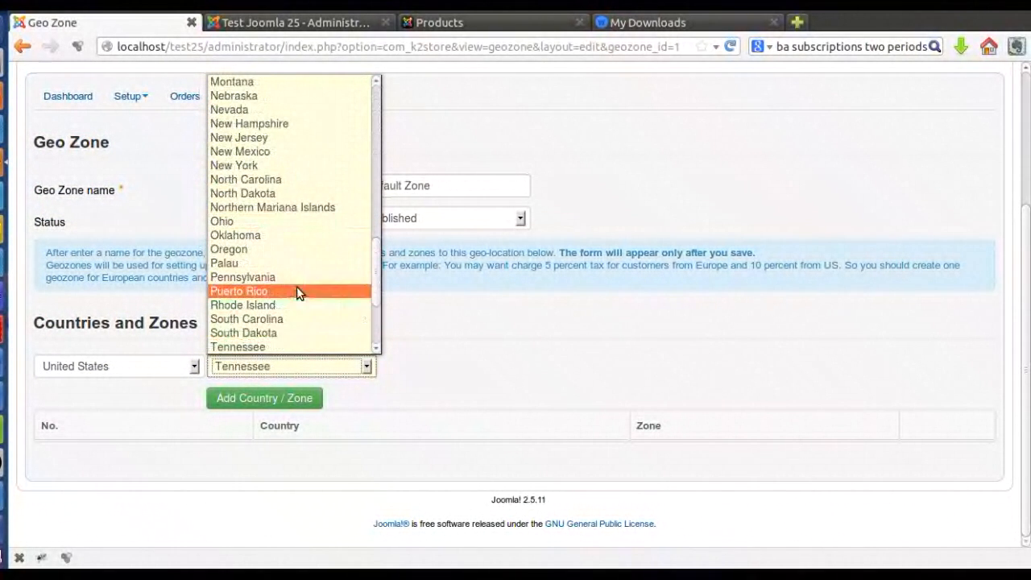
scroll(296, 292, down, 3)
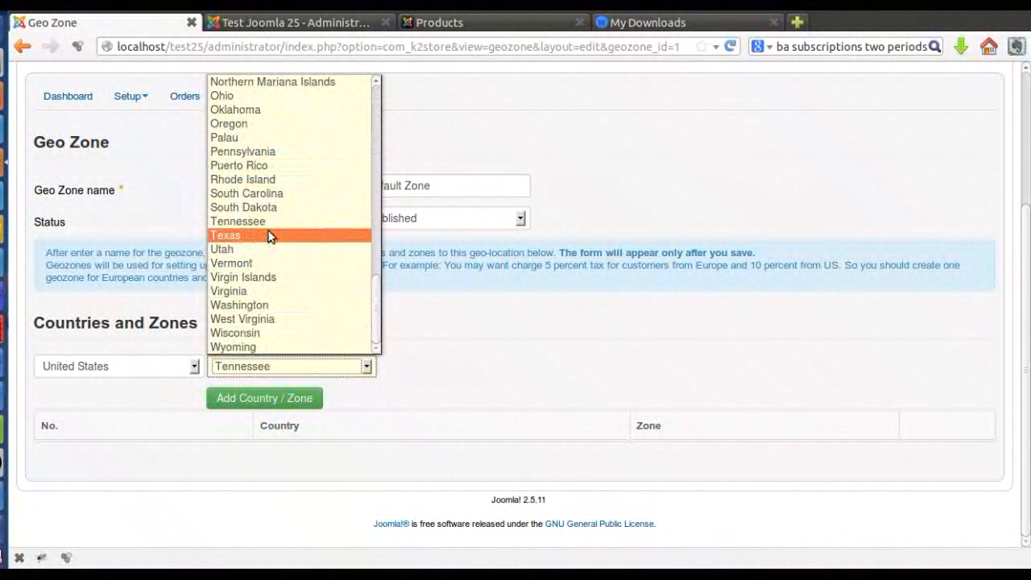
click(270, 236)
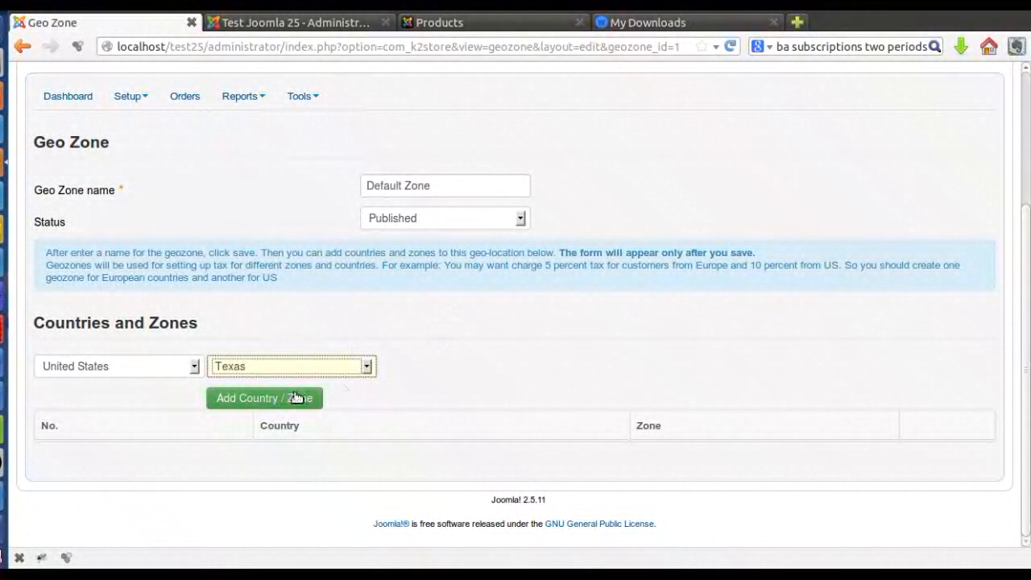
click(236, 401)
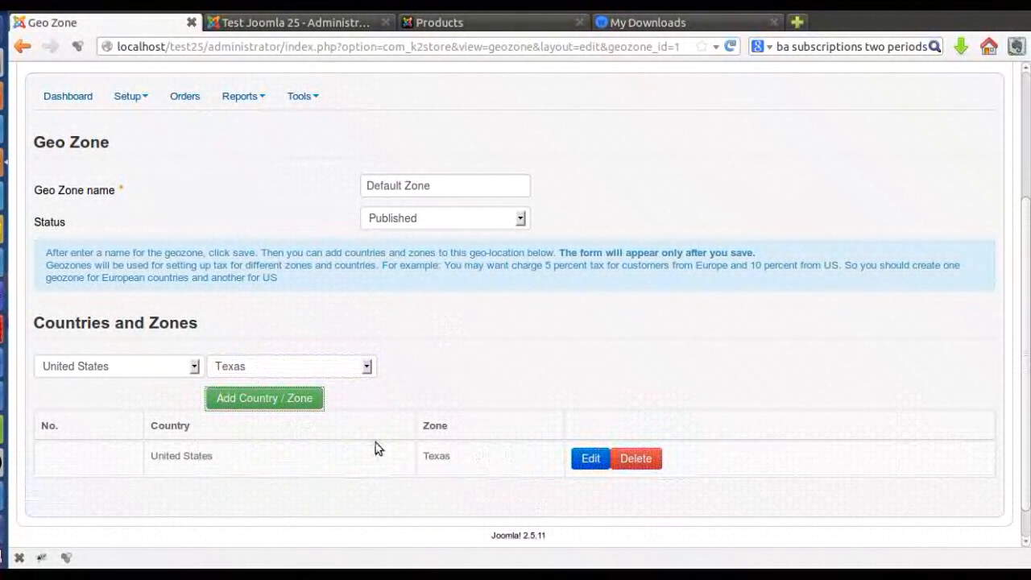
Add the United States zones Washington and Wisconsin to the geo zone.
click(283, 372)
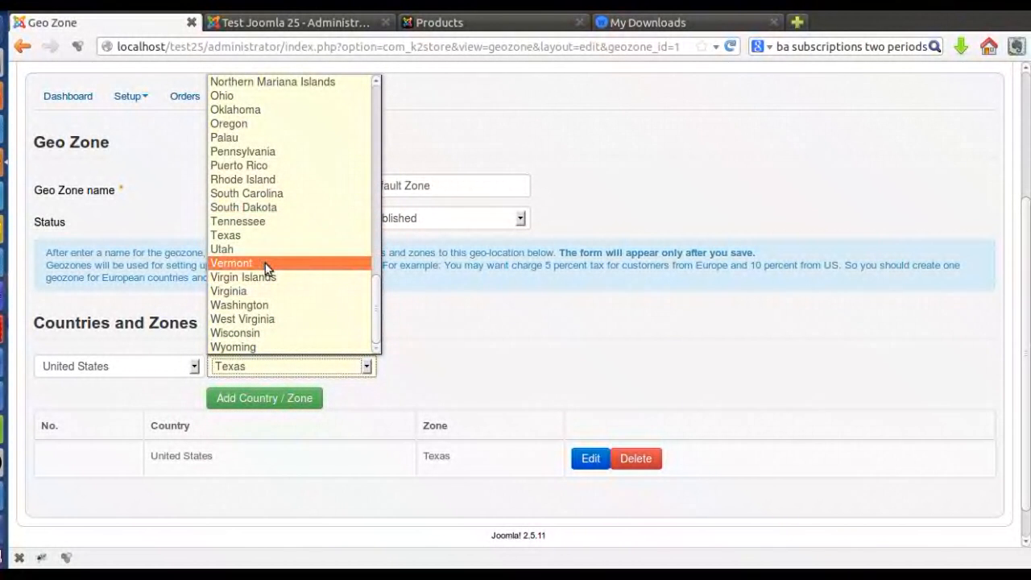
click(259, 305)
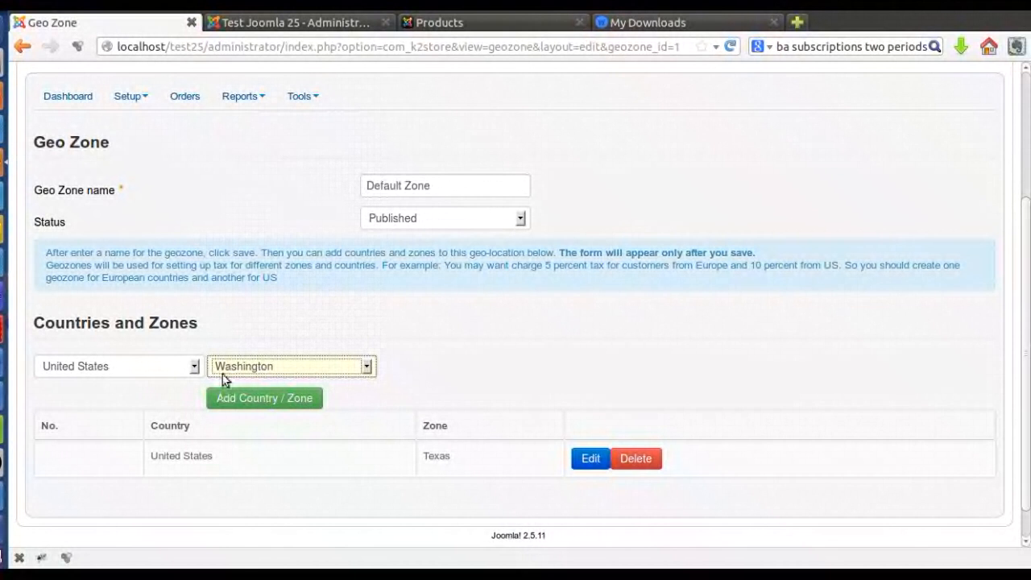
click(274, 403)
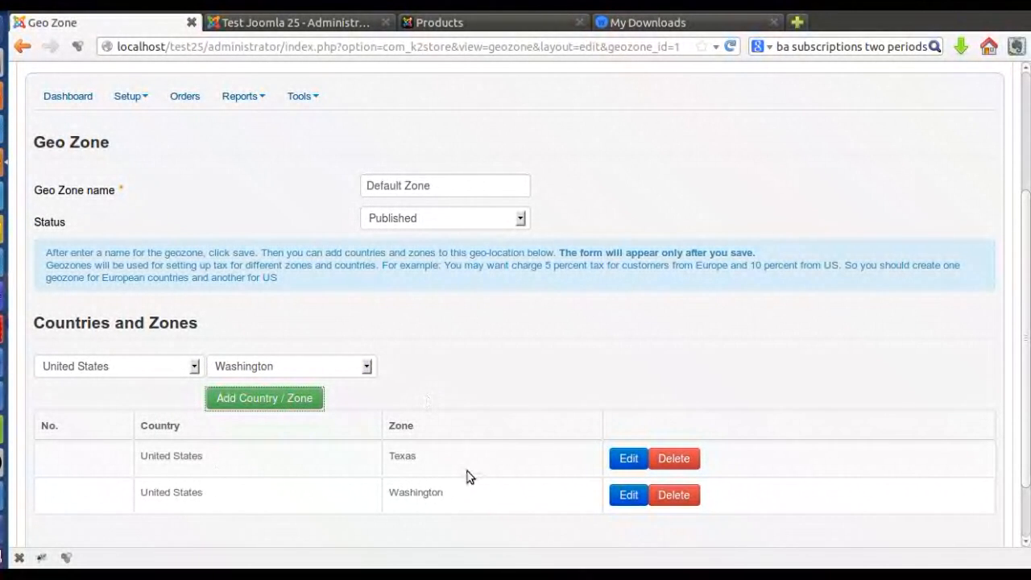
click(291, 367)
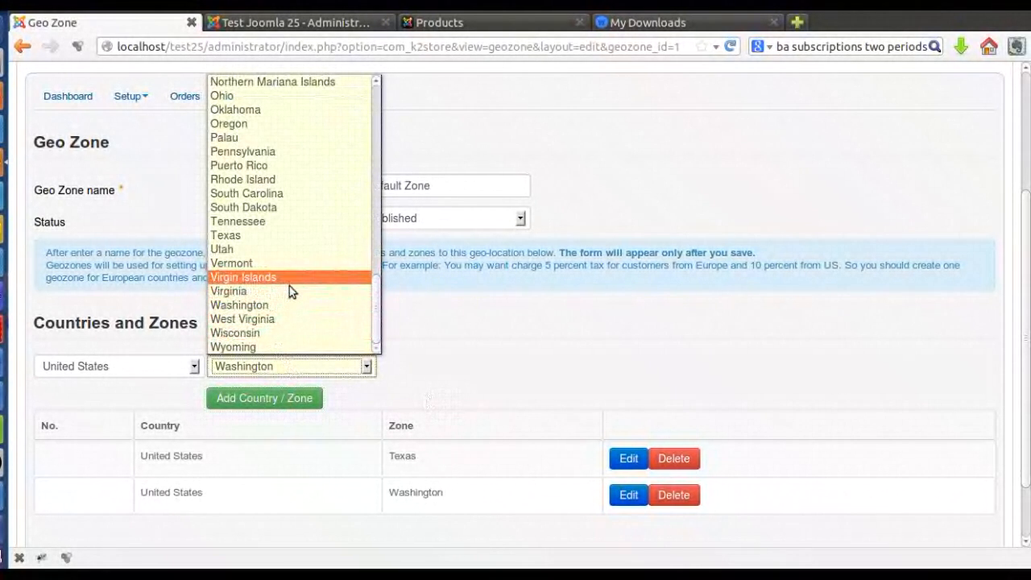
click(272, 332)
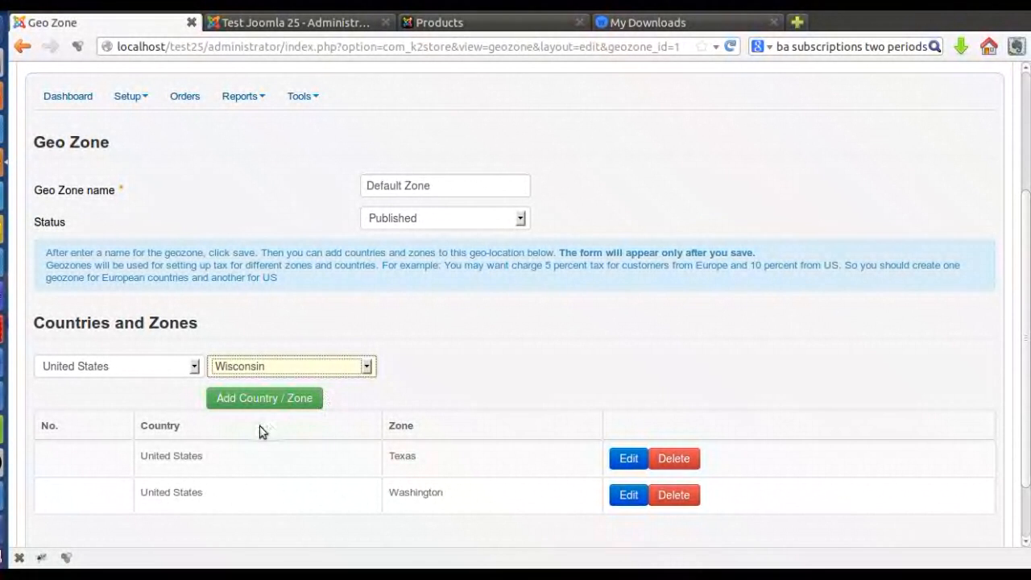
click(272, 407)
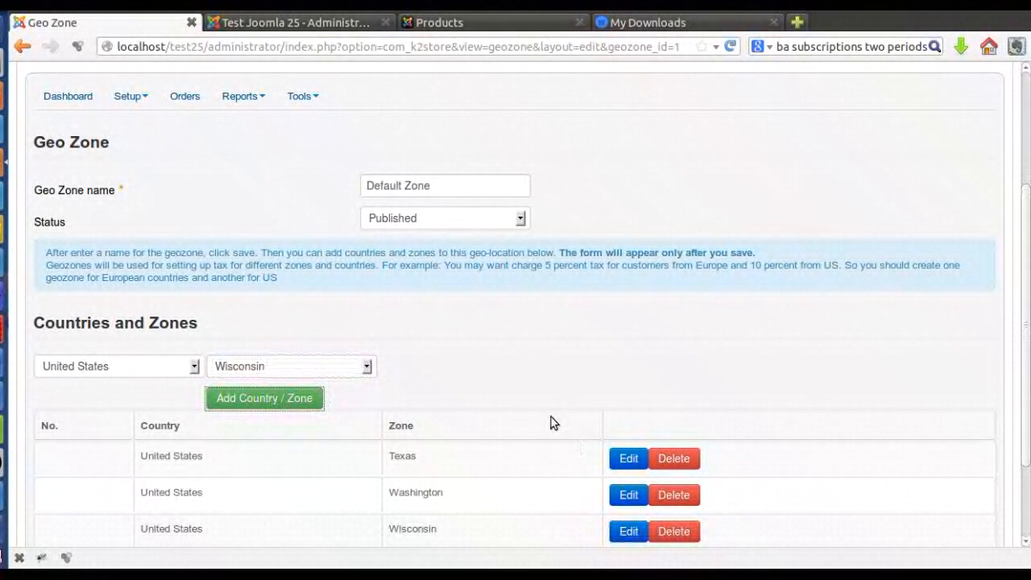
scroll(540, 427, down, 3)
Delete the Wisconsin row, then add and remove United States Minor Outlying Islands.
click(681, 425)
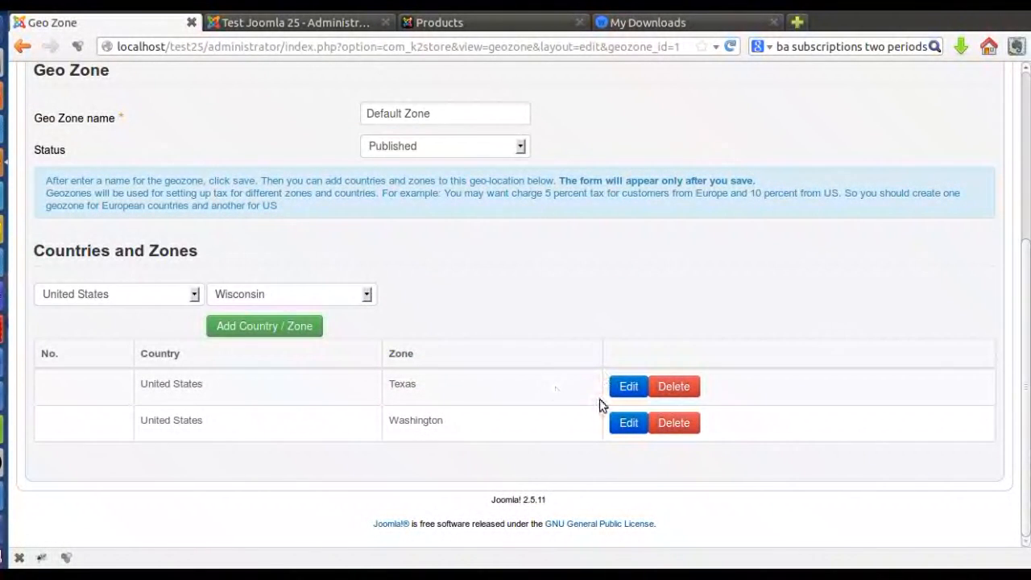
click(150, 294)
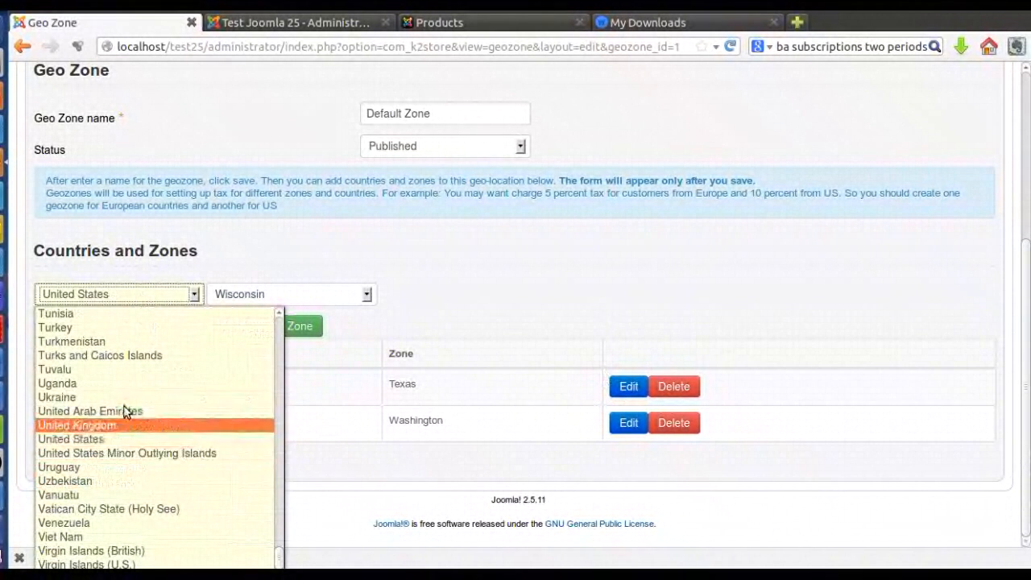
click(129, 453)
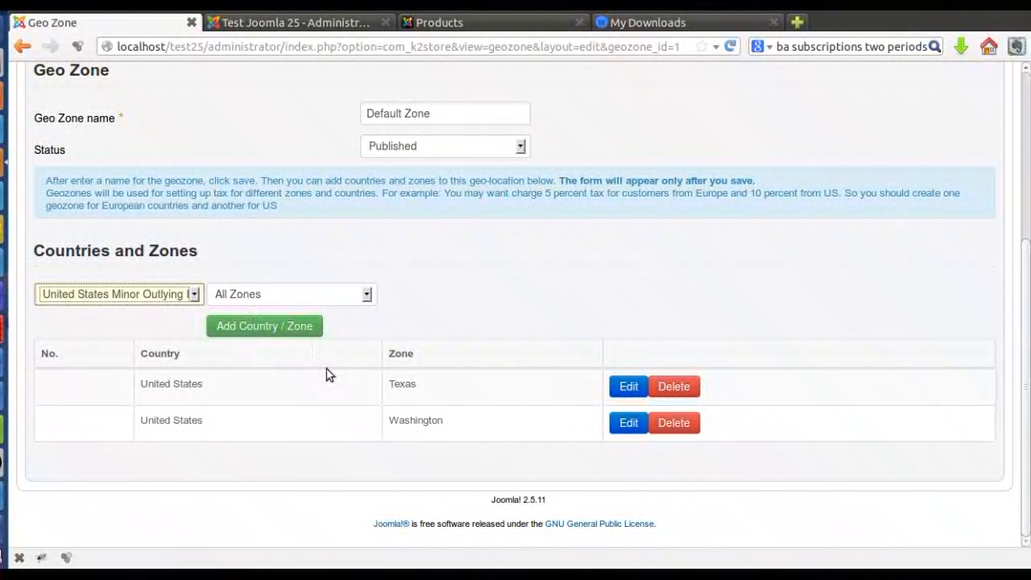
click(279, 332)
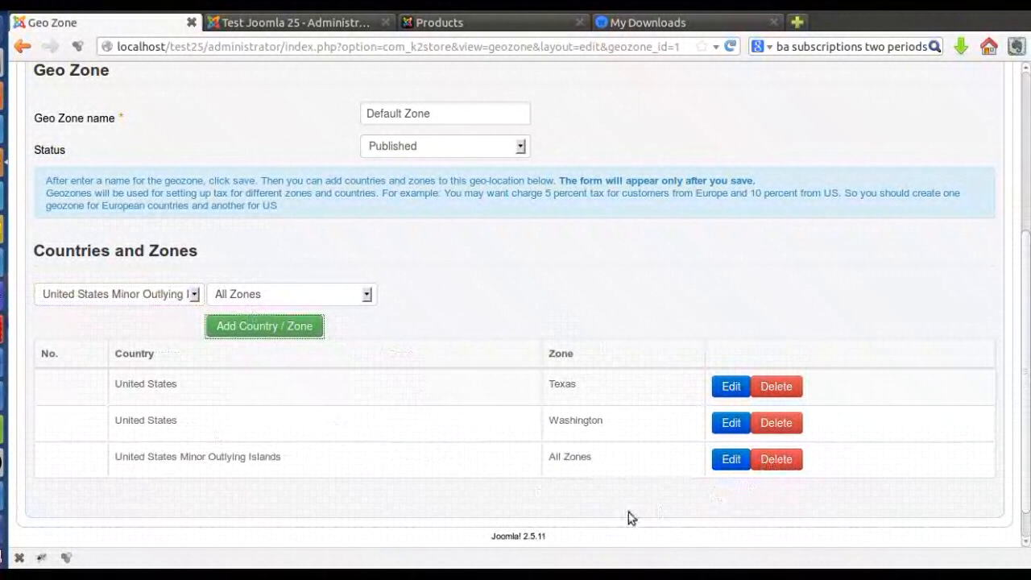
click(782, 460)
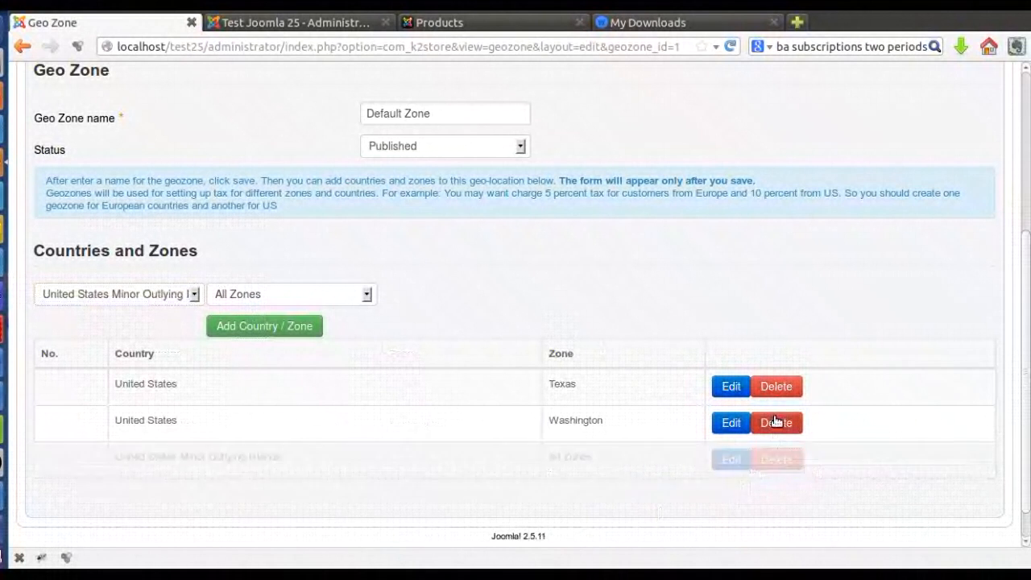
Delete the Washington row, leaving only United States / Texas.
click(674, 422)
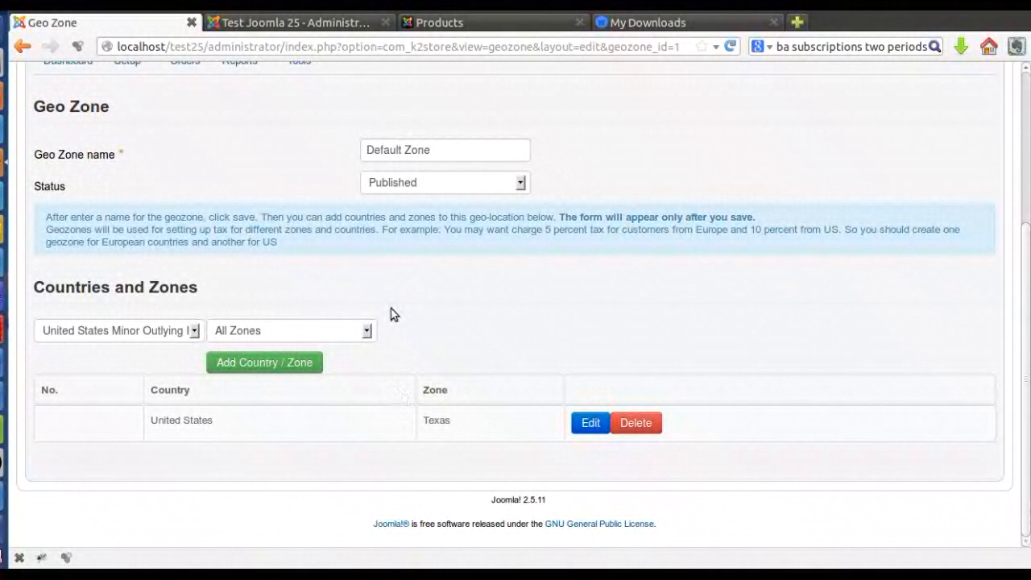
scroll(388, 320, up, 1)
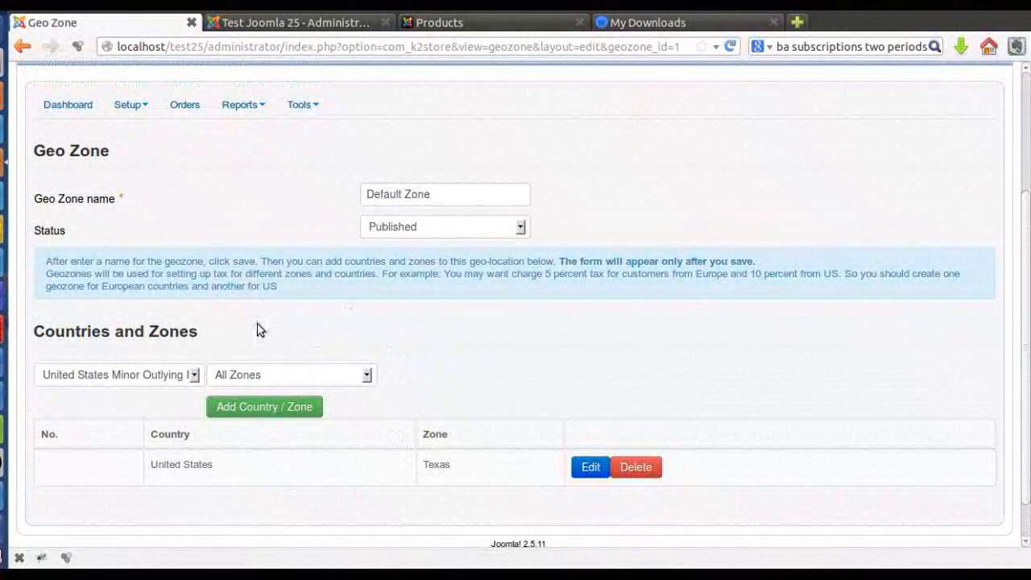
scroll(364, 299, up, 3)
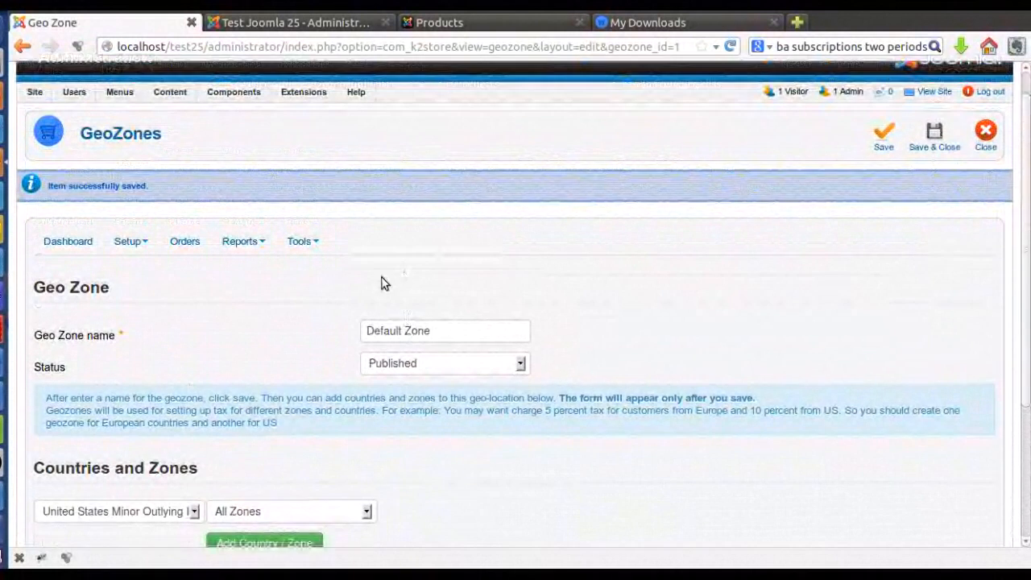
scroll(383, 283, up, 1)
Save the Default Zone, then Save & Close back to the GeoZones list.
click(874, 168)
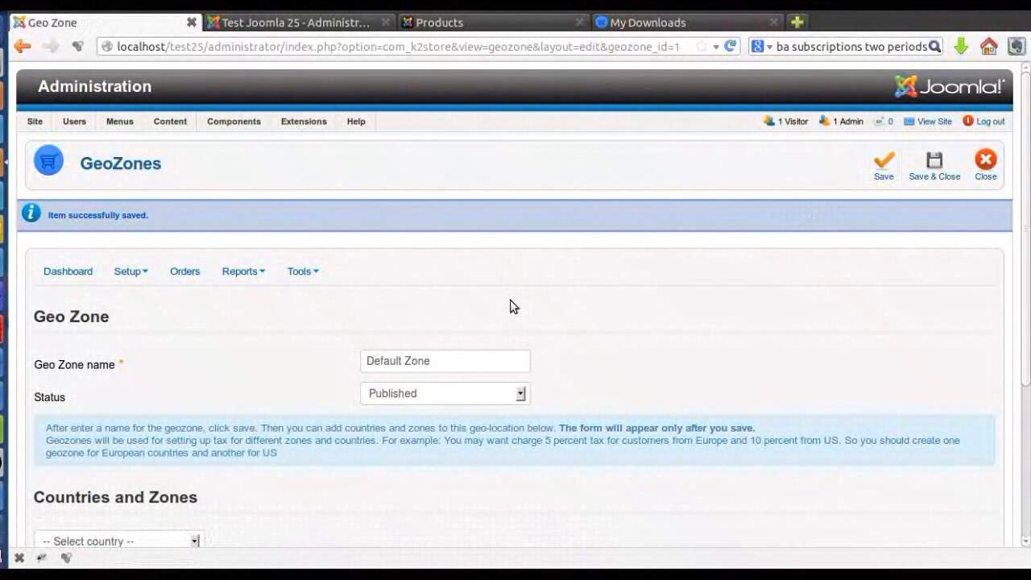
scroll(534, 287, down, 4)
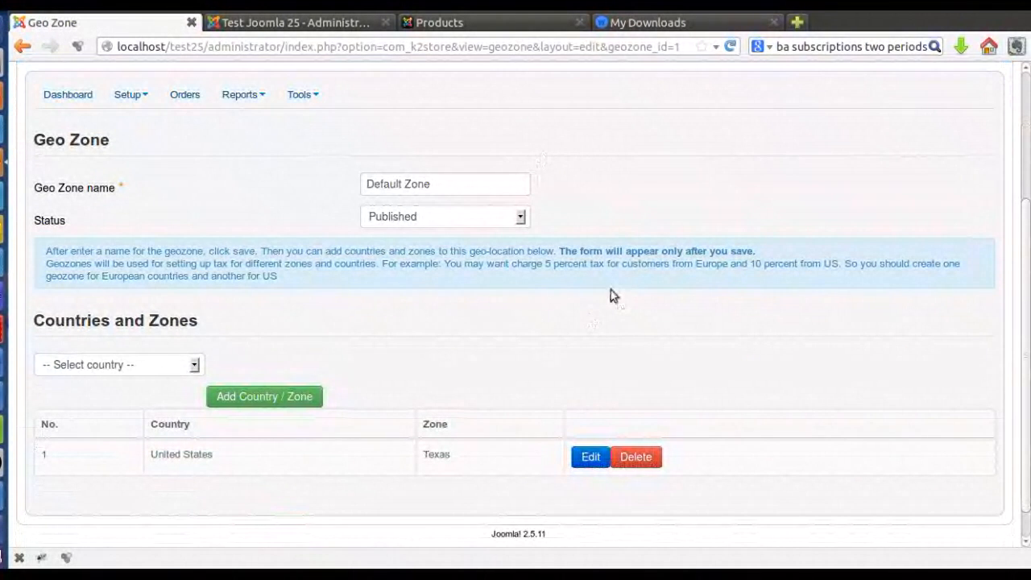
scroll(610, 296, up, 2)
scroll(580, 311, up, 1)
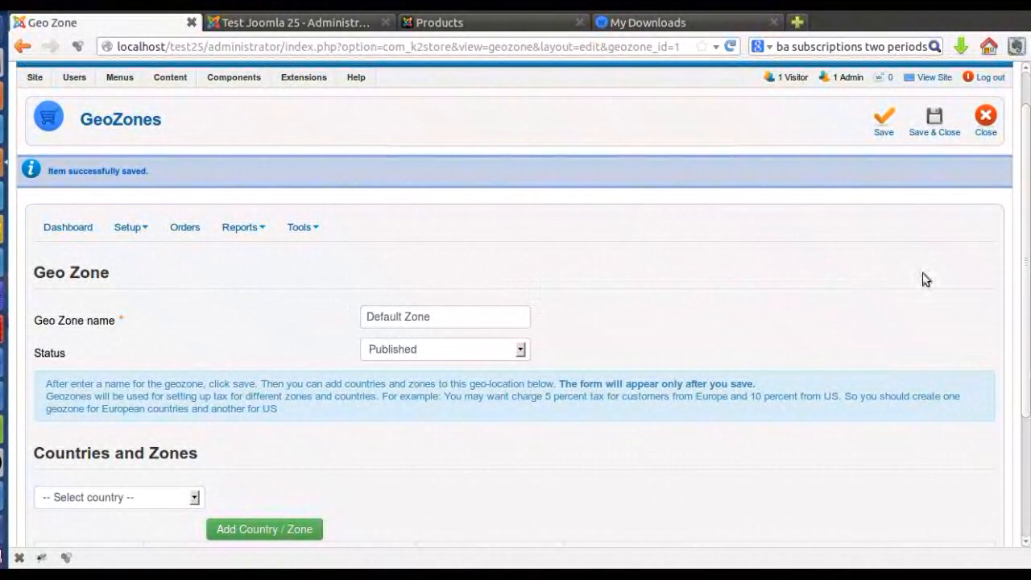
click(928, 121)
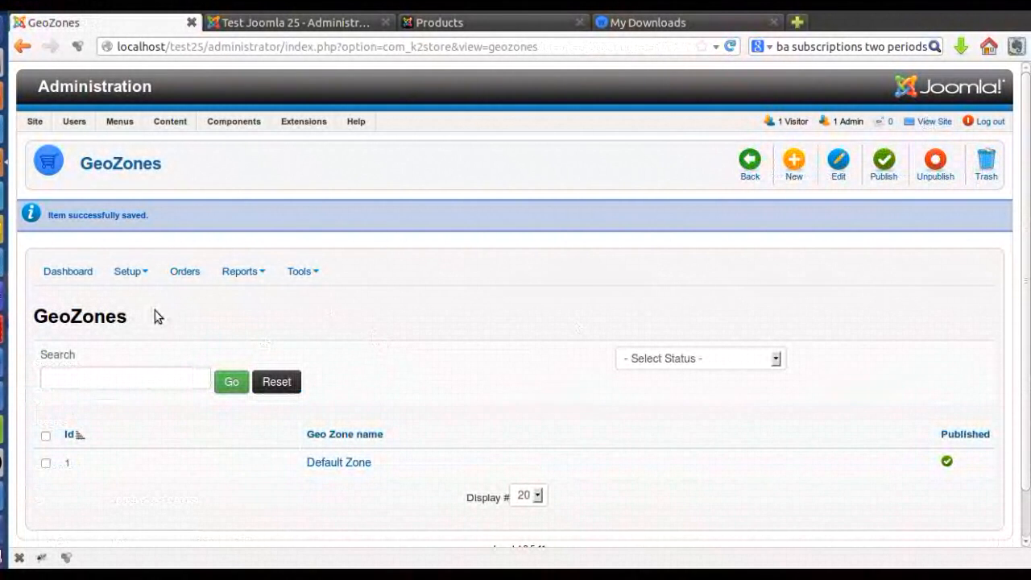
click(135, 273)
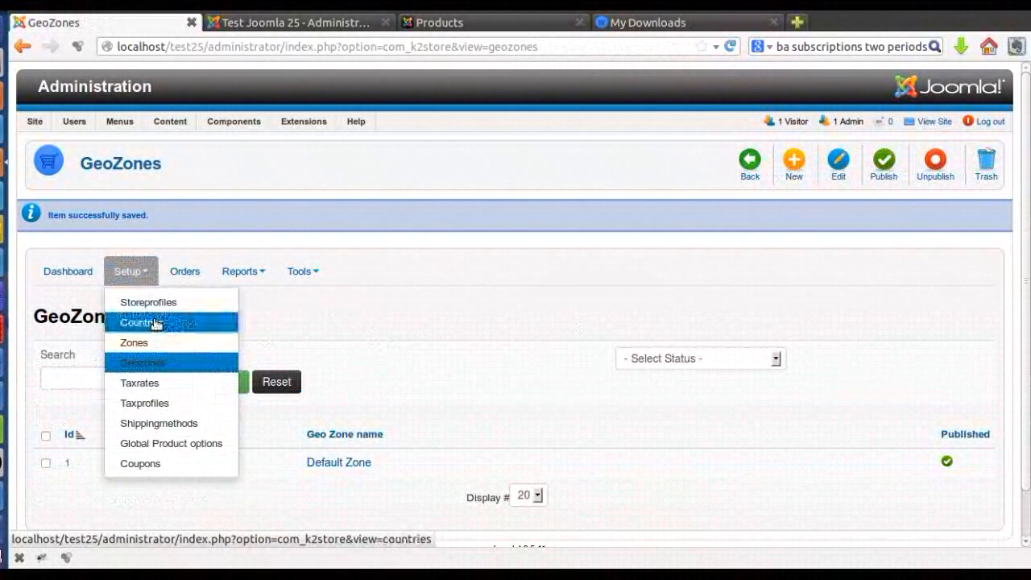
Open Setup > Taxrates, reloading it once, and start a new tax rate.
click(161, 385)
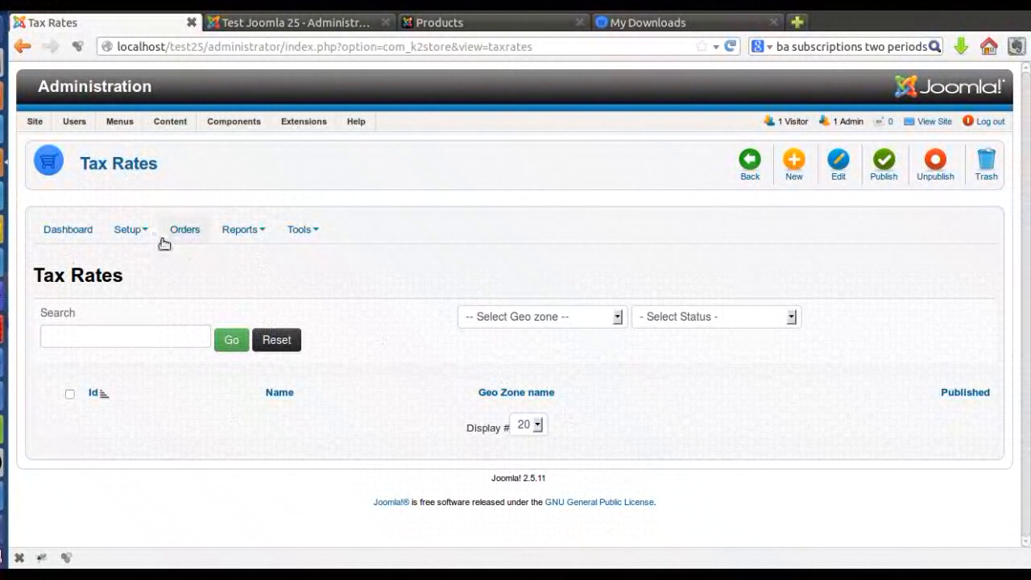
click(137, 229)
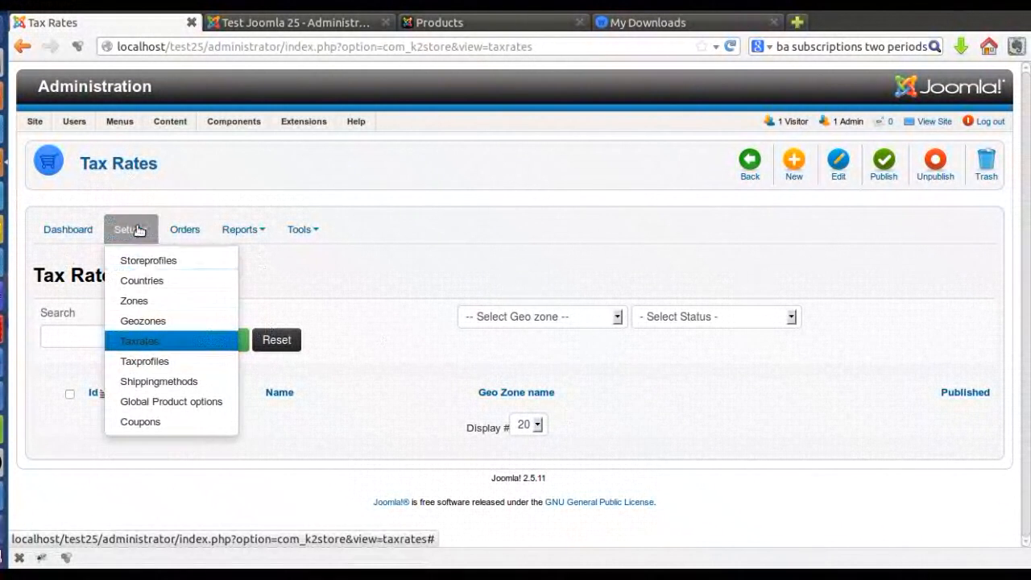
click(160, 344)
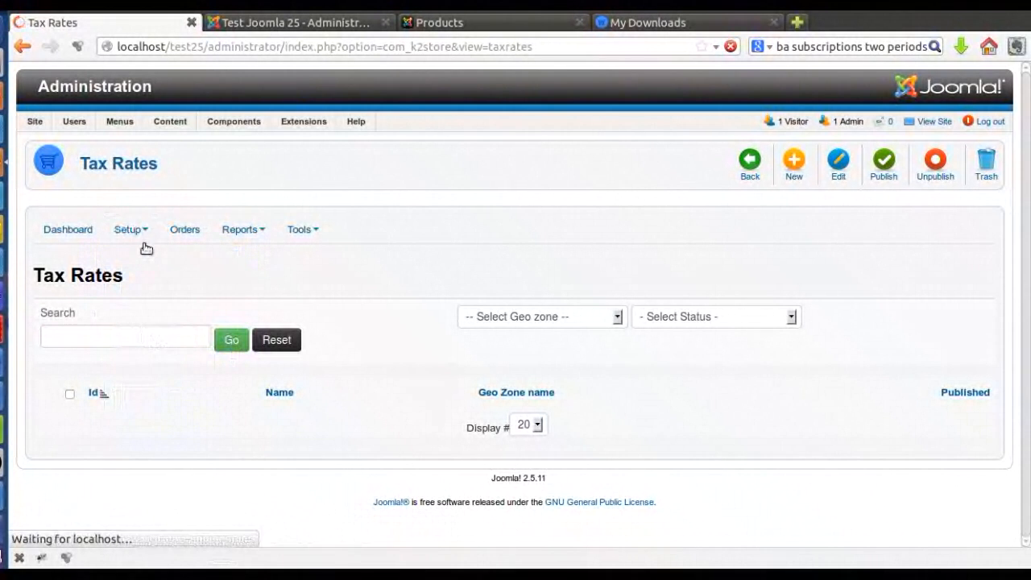
click(796, 167)
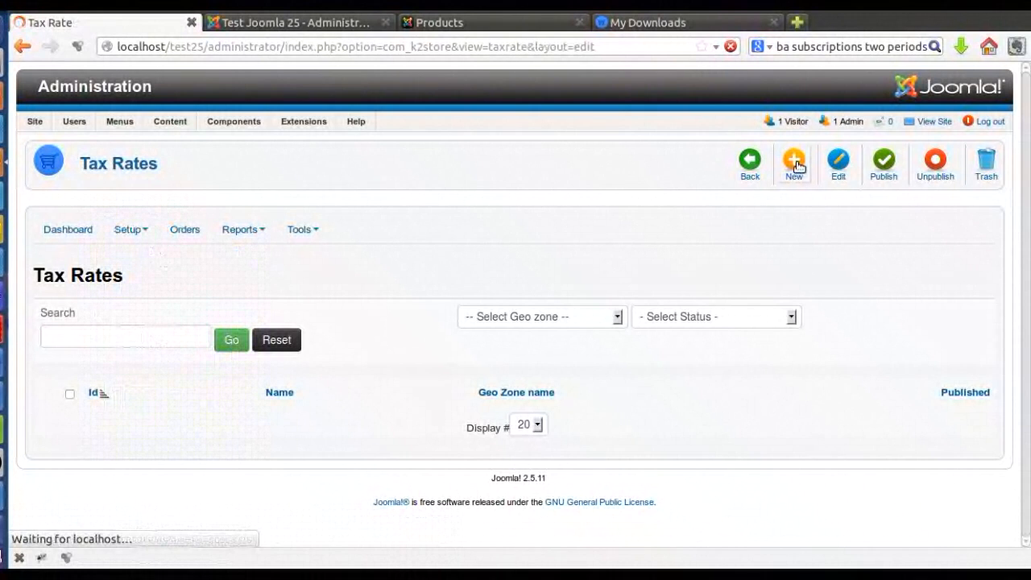
Enter a tax rate named 'Sales Tax' at 10 percent for Default Zone and save it.
click(128, 322)
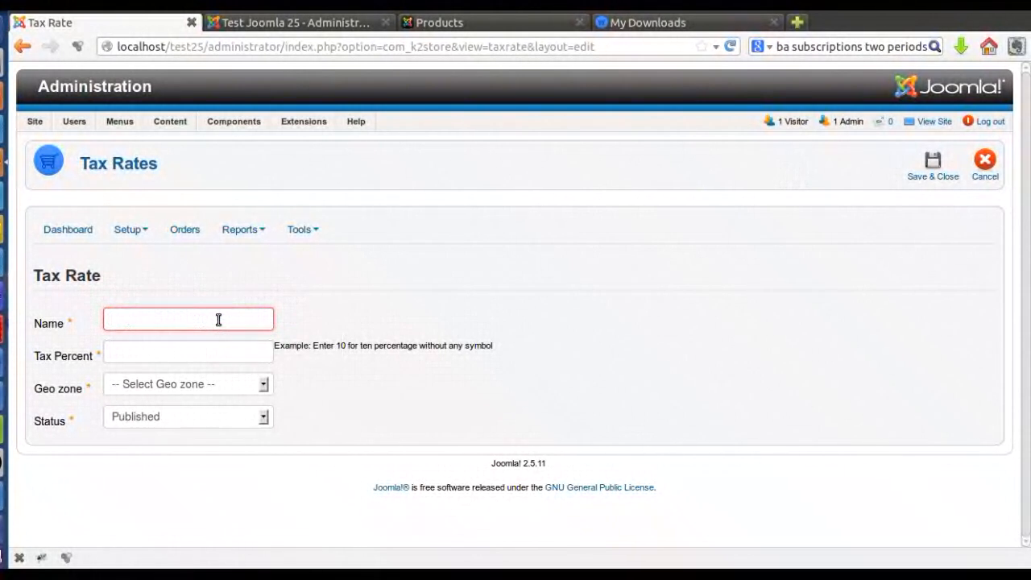
text(Sales )
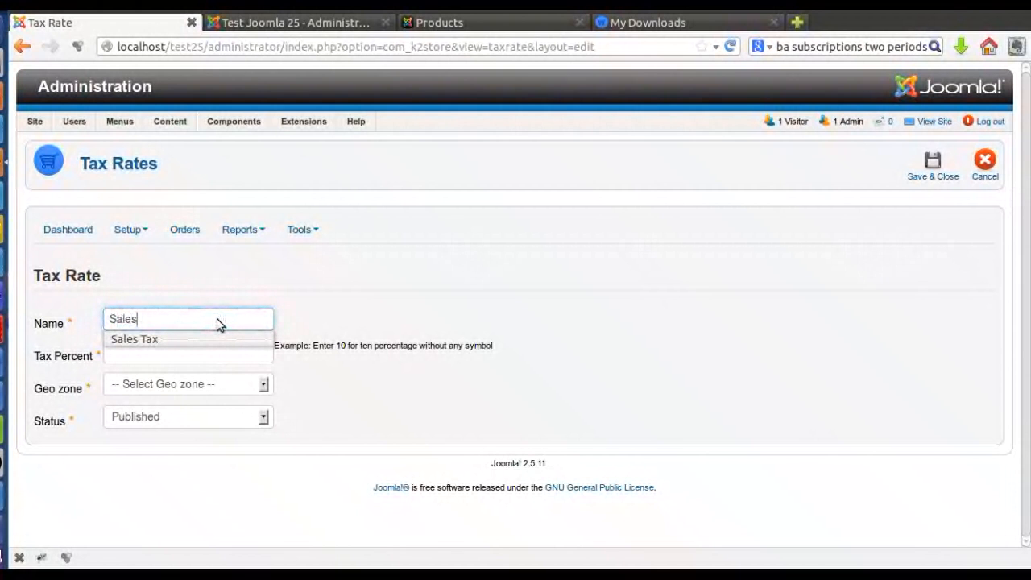
text(Tax)
key(Tab)
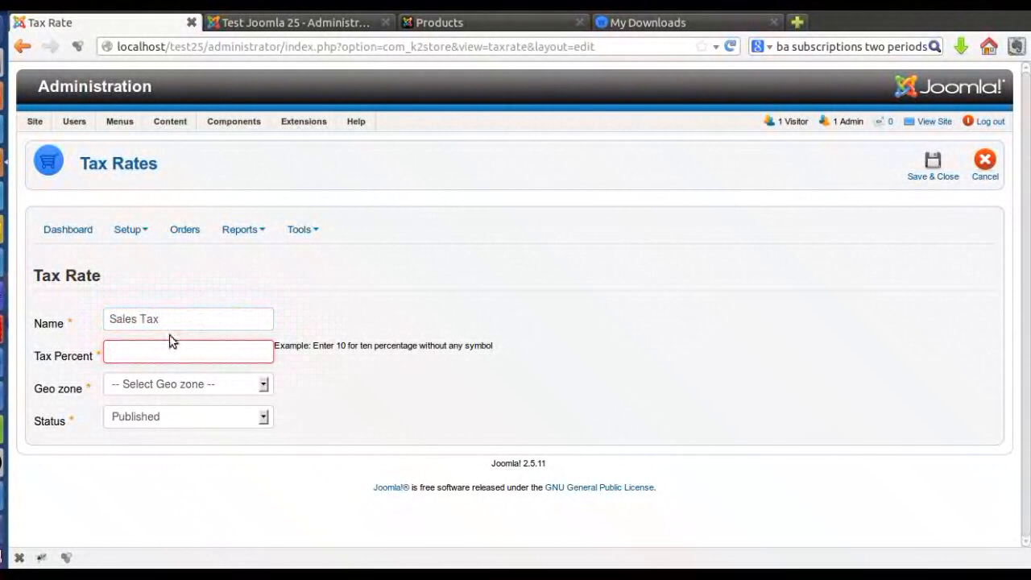
click(121, 356)
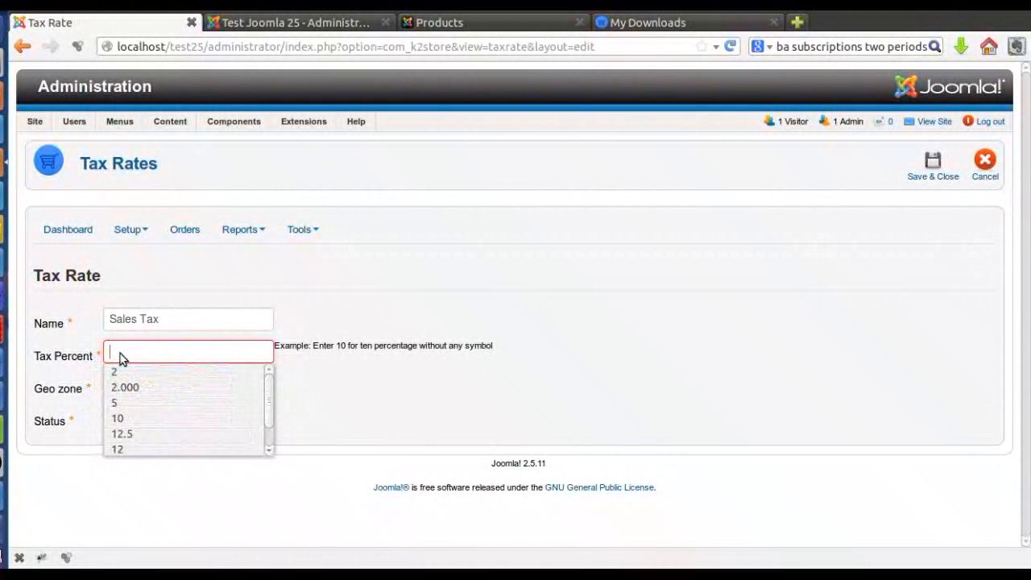
text(10)
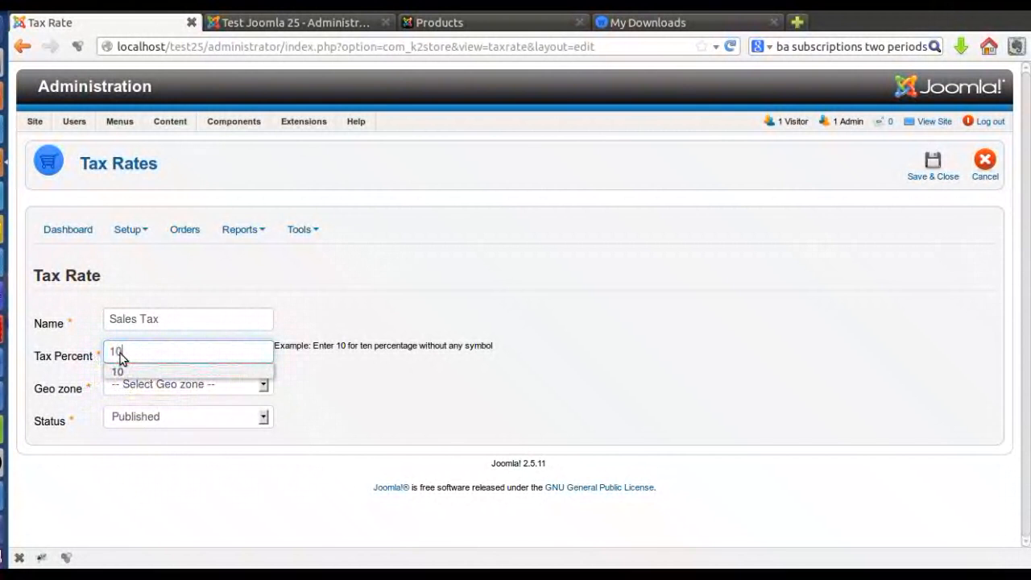
click(135, 370)
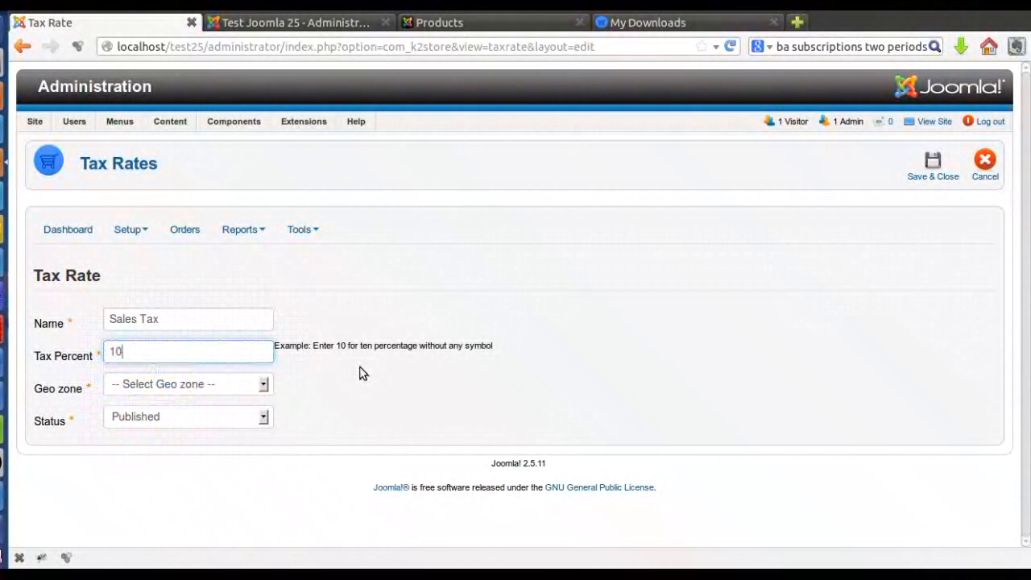
click(167, 386)
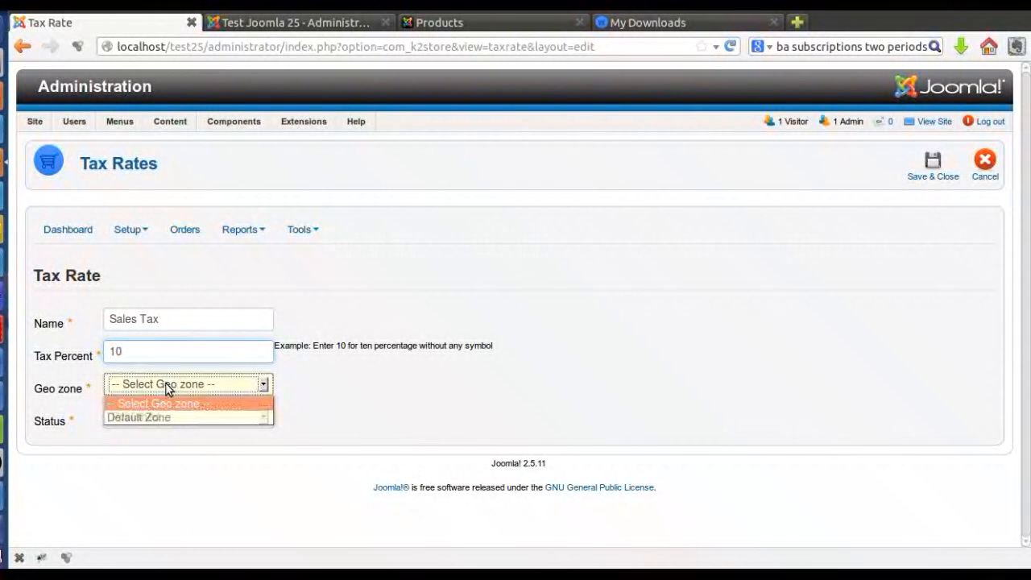
click(166, 417)
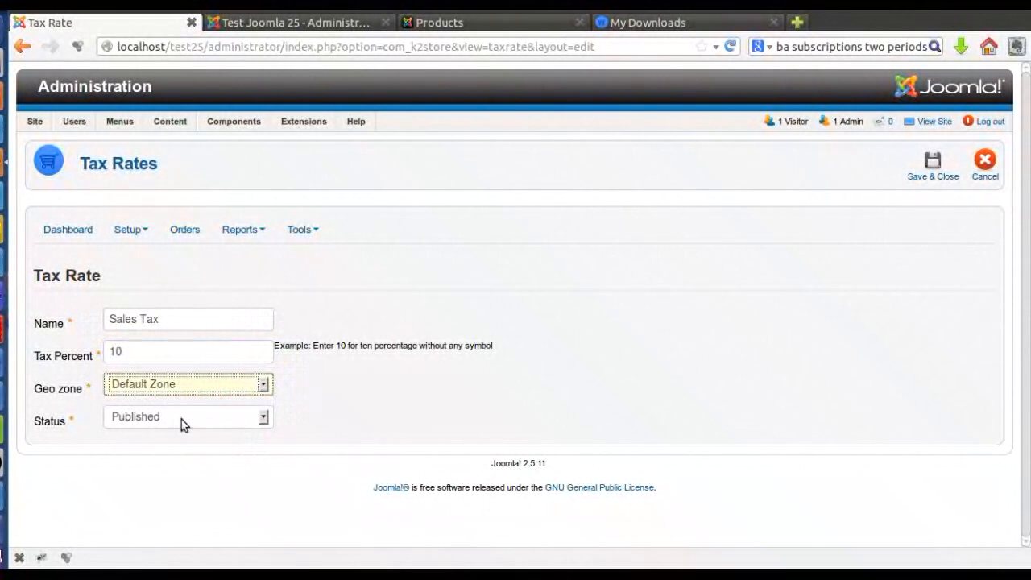
click(933, 170)
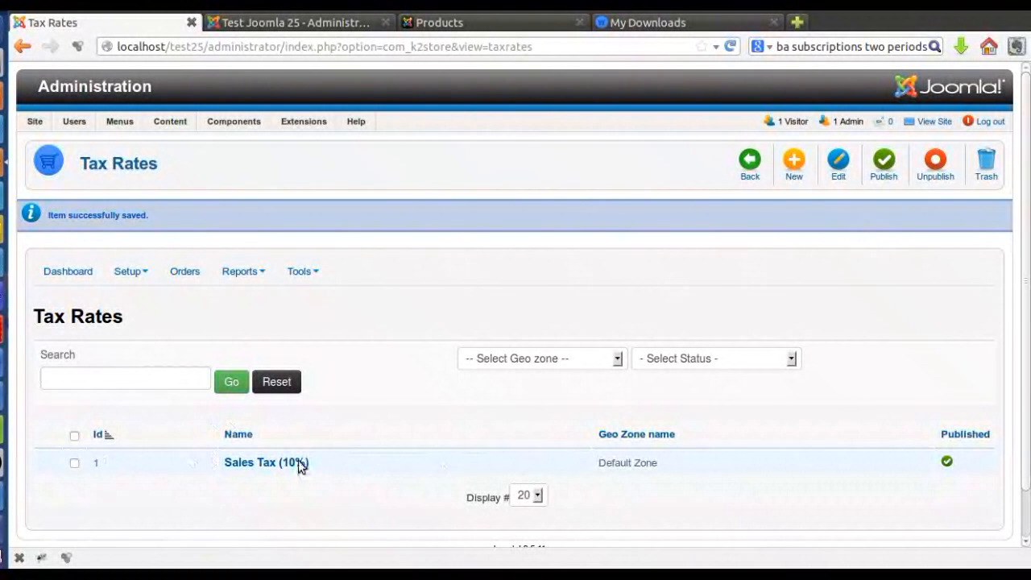
Check the saved Sales Tax (10%) rate in the list and start another new tax rate.
scroll(534, 425, down, 2)
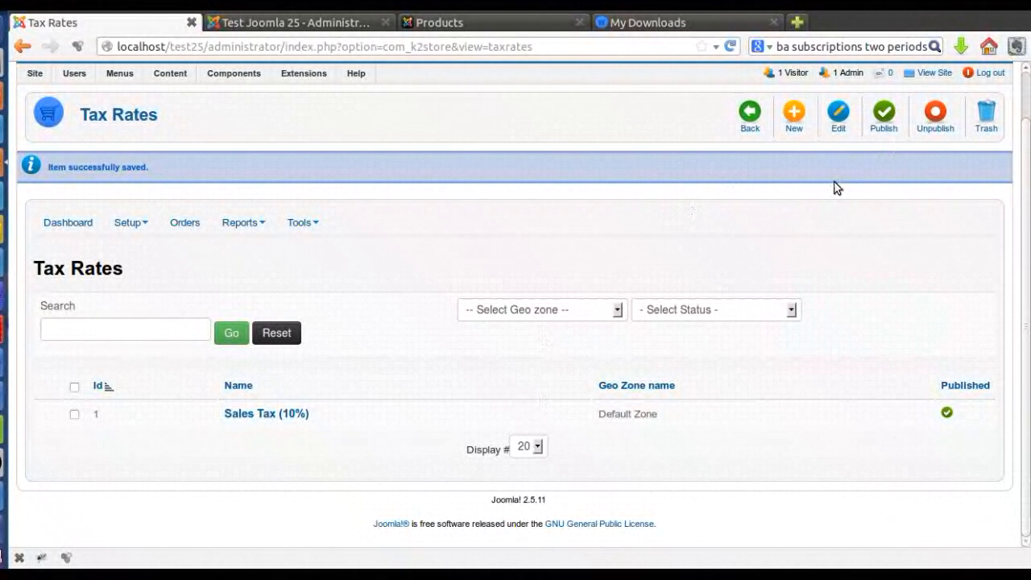
click(794, 128)
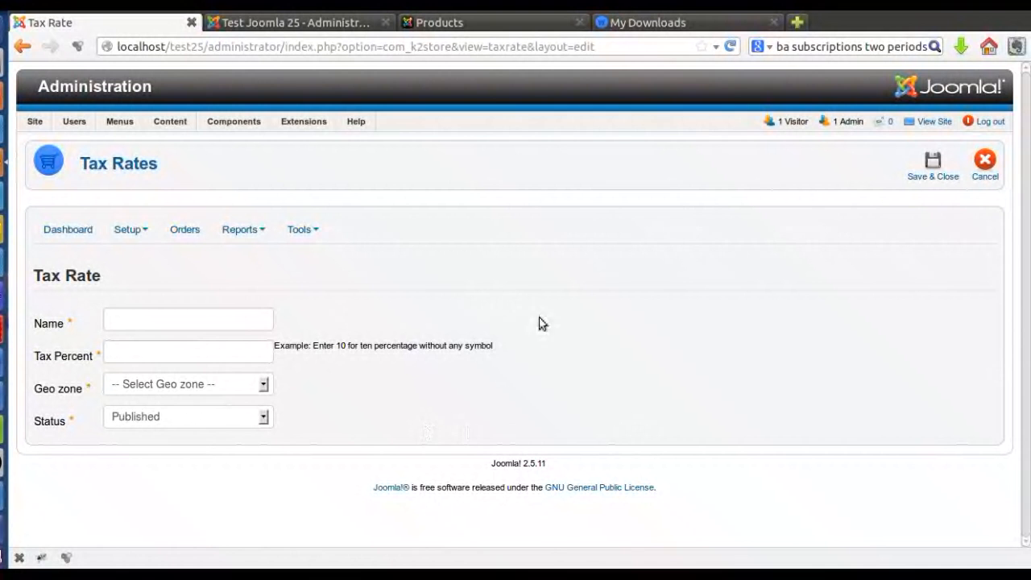
Create an 'Eco Tax' rate of 2 percent for Default Zone and save it.
click(149, 325)
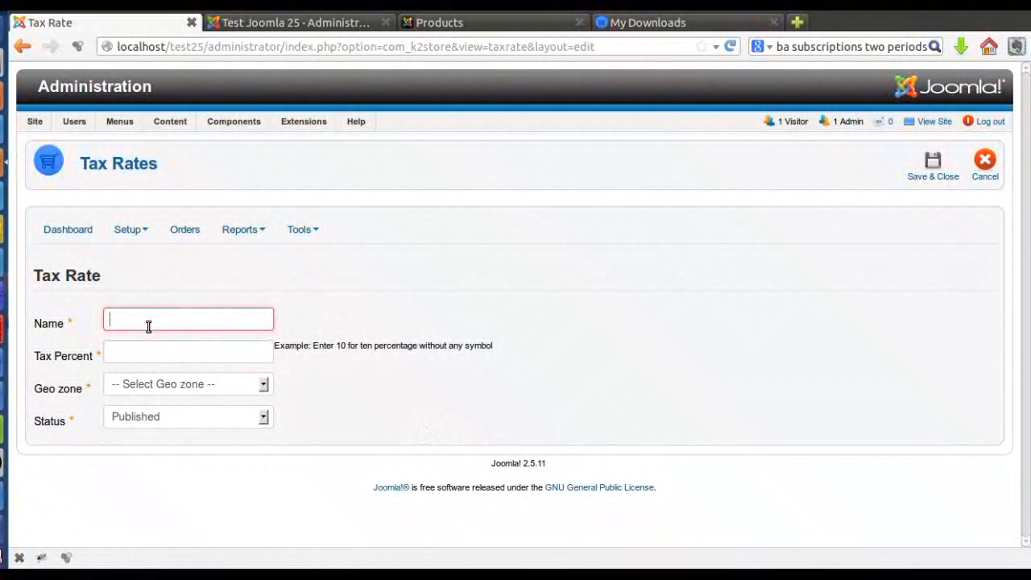
text(Eco)
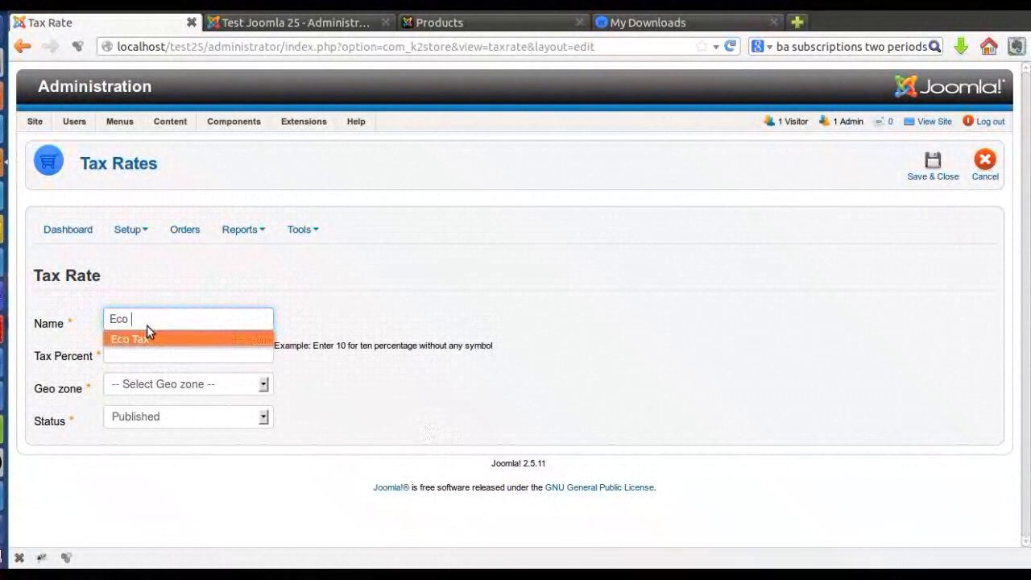
click(147, 336)
key(Tab)
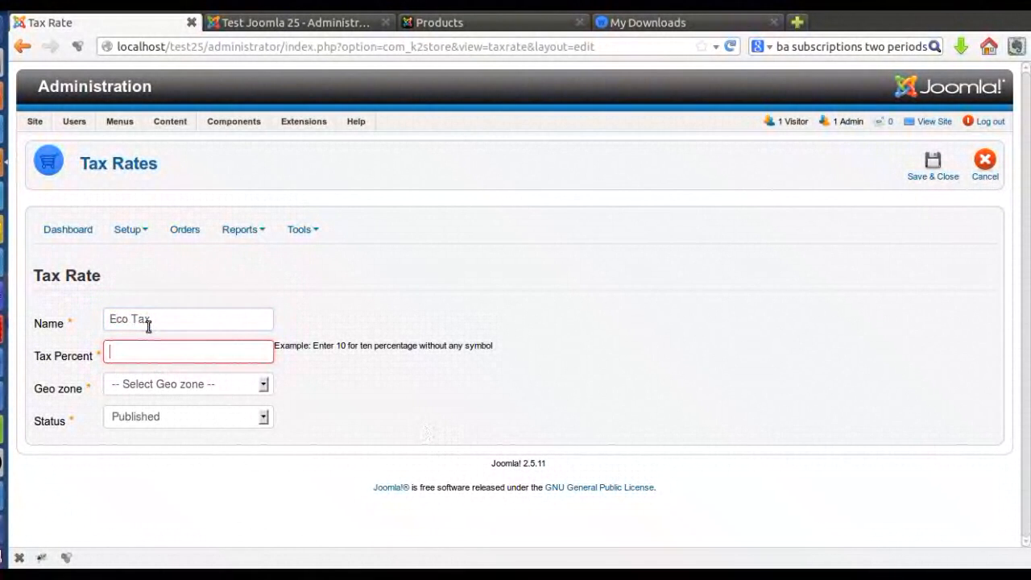
text(2)
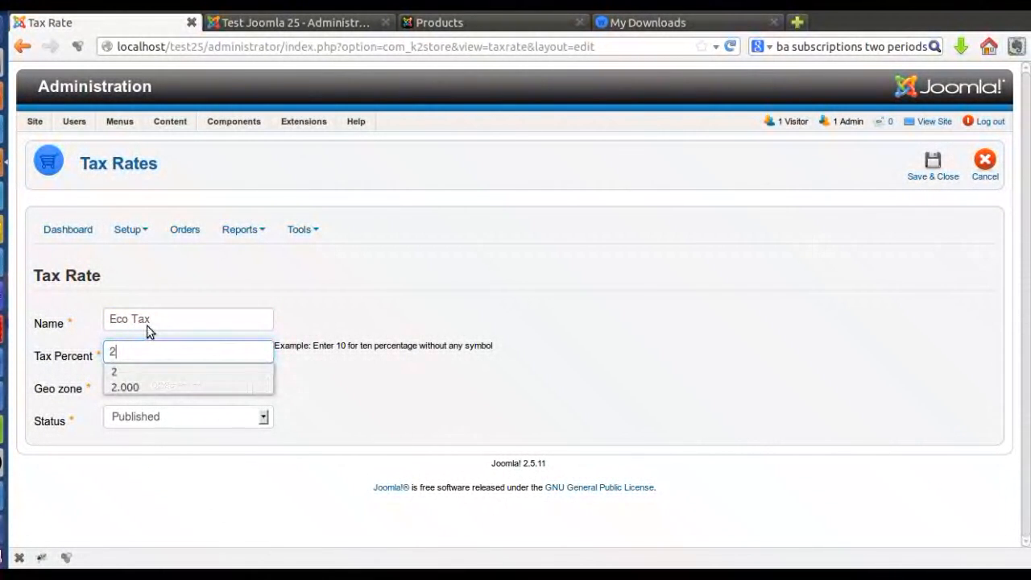
click(123, 371)
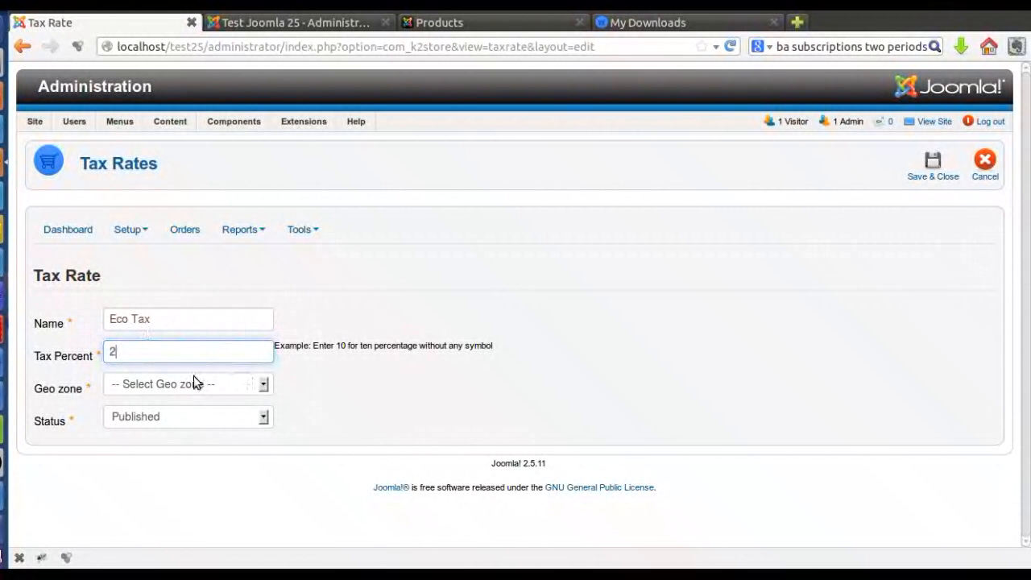
click(155, 385)
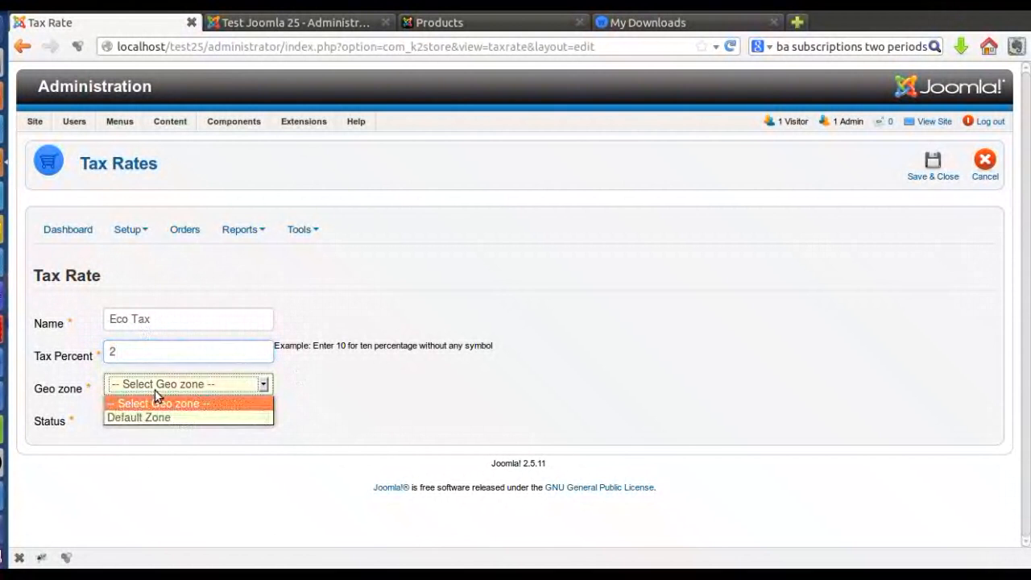
click(157, 417)
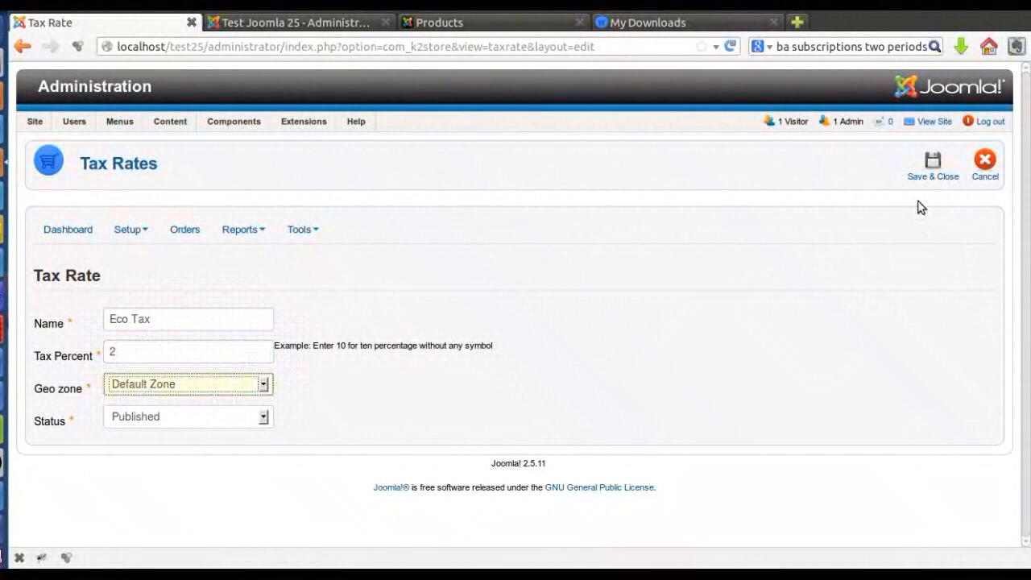
click(933, 163)
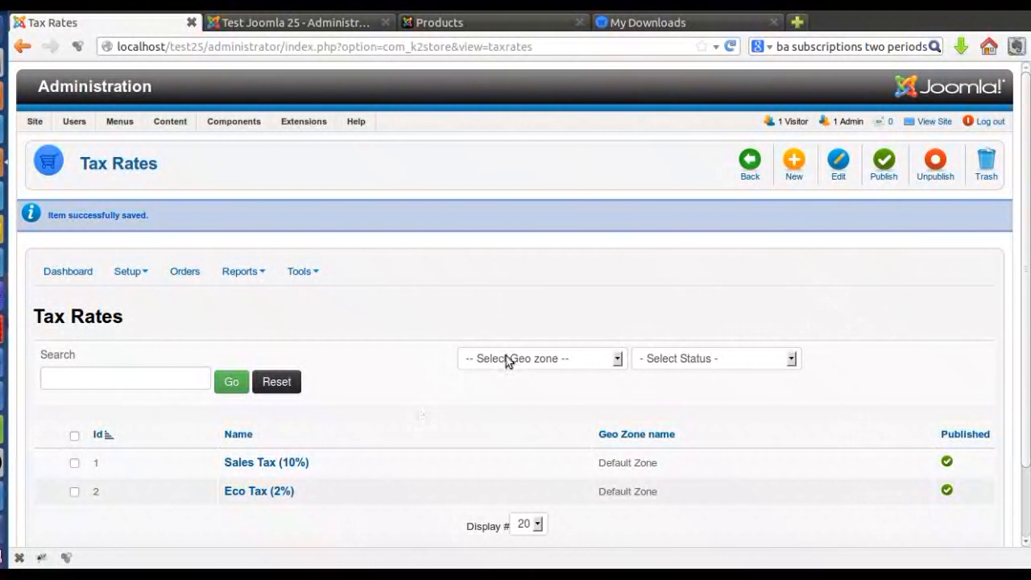
Confirm Eco Tax (2%) and Sales Tax (10%) are both listed, then bring up the Setup menu.
scroll(502, 295, down, 2)
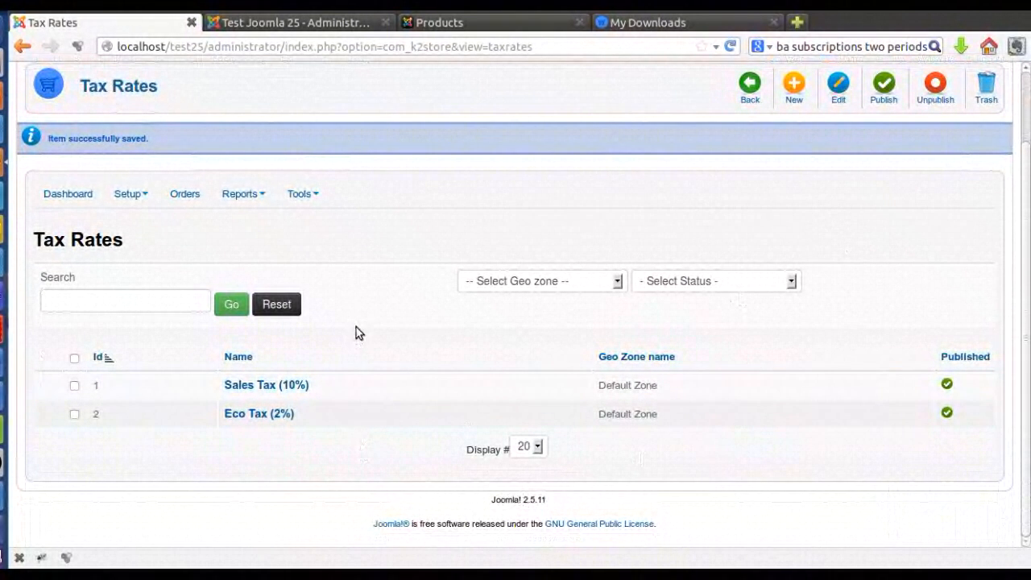
scroll(357, 327, up, 2)
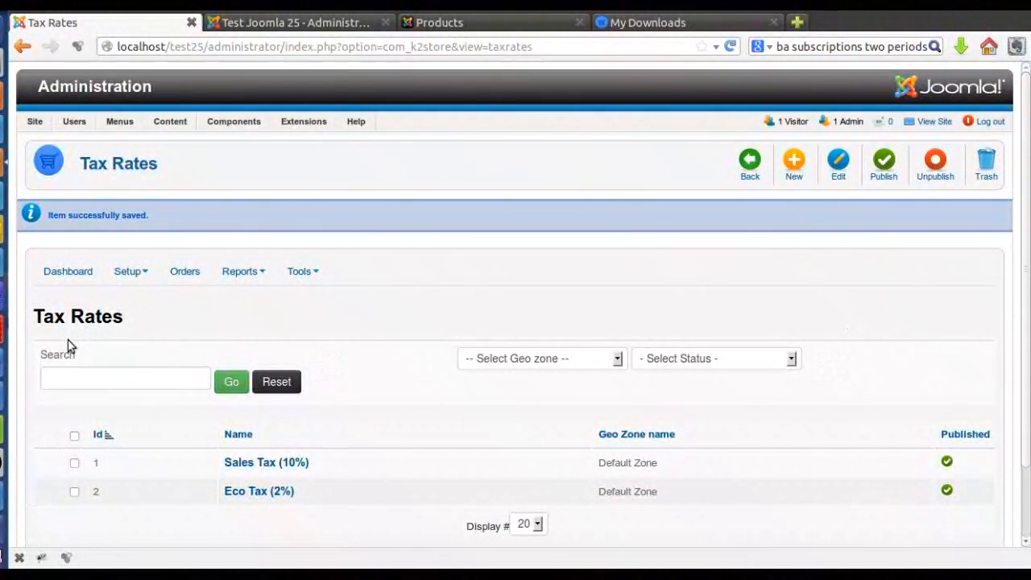
click(140, 271)
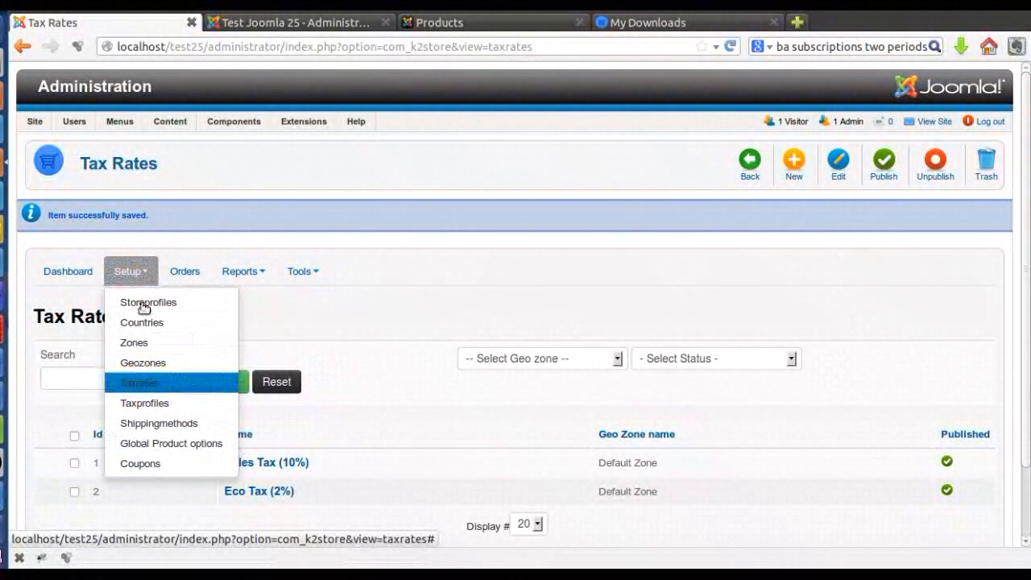
Go to Setup > Taxprofiles, reload the empty list, and start a new tax profile.
click(160, 406)
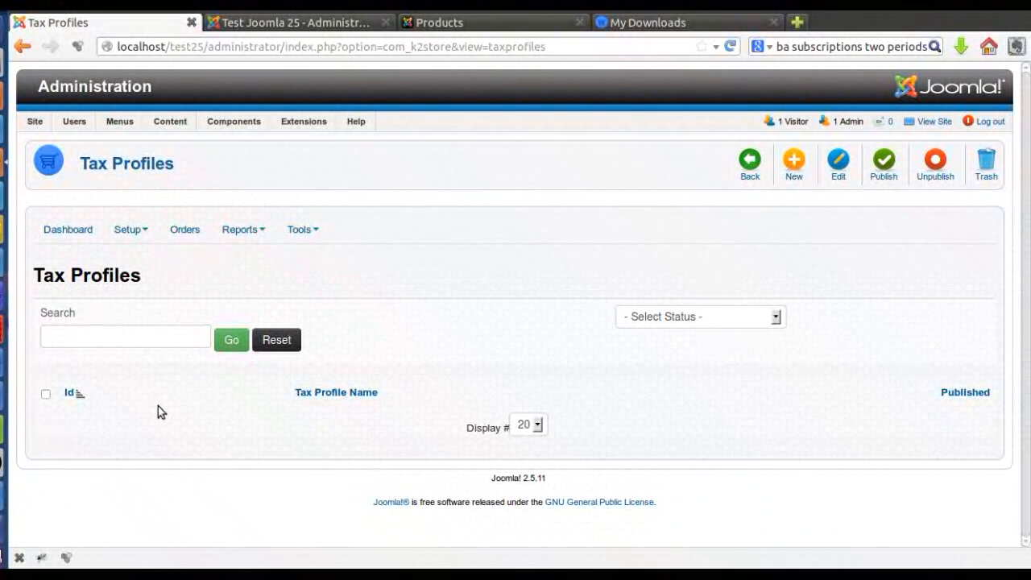
click(144, 231)
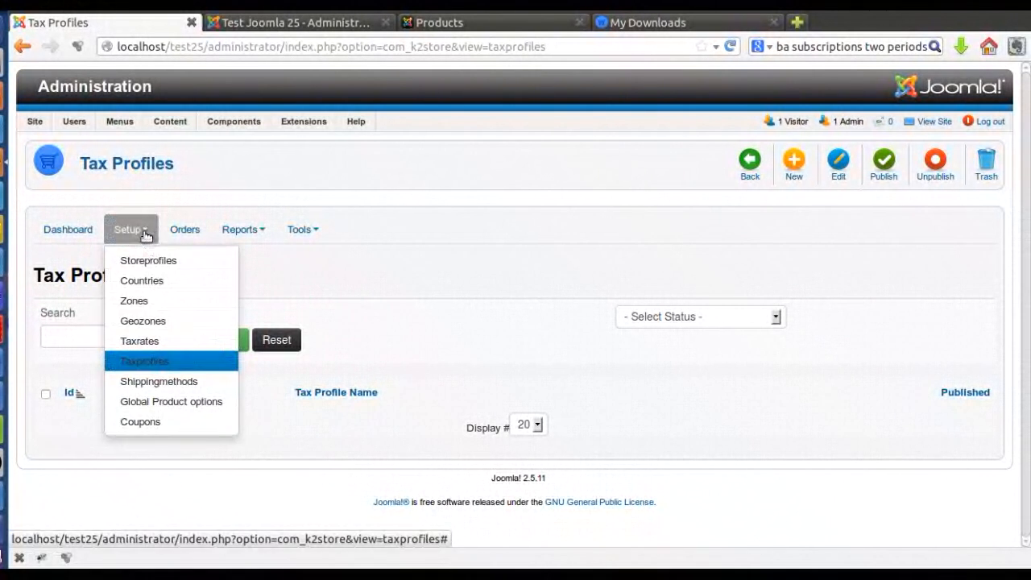
click(150, 364)
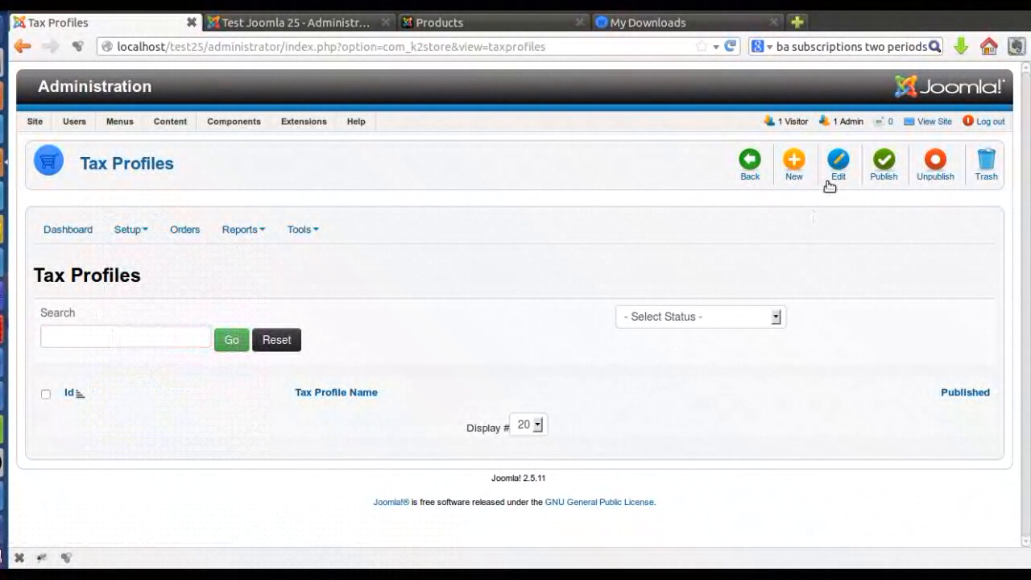
click(793, 164)
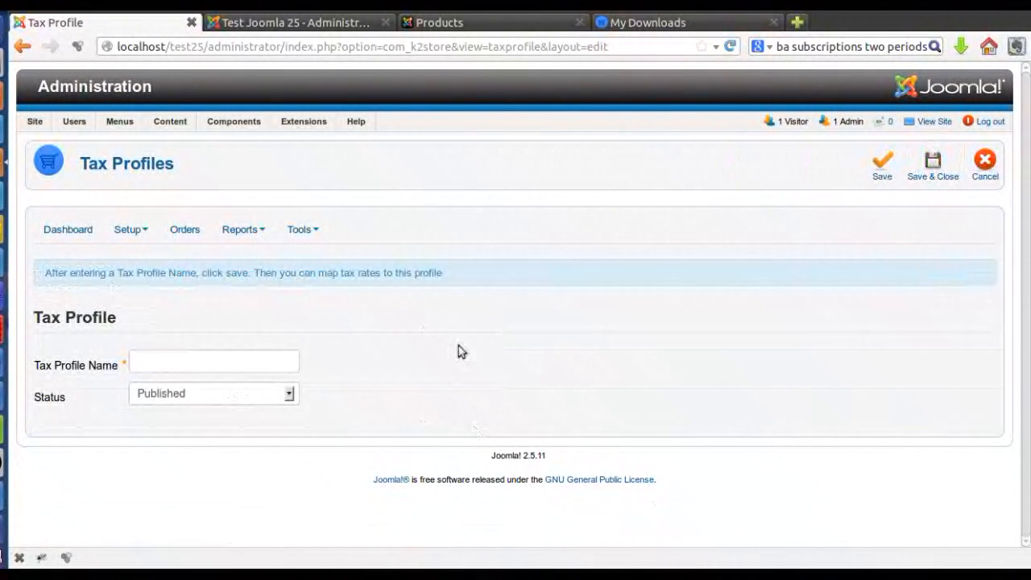
Name the new tax profile 'Taxable Goods' and save it.
click(153, 365)
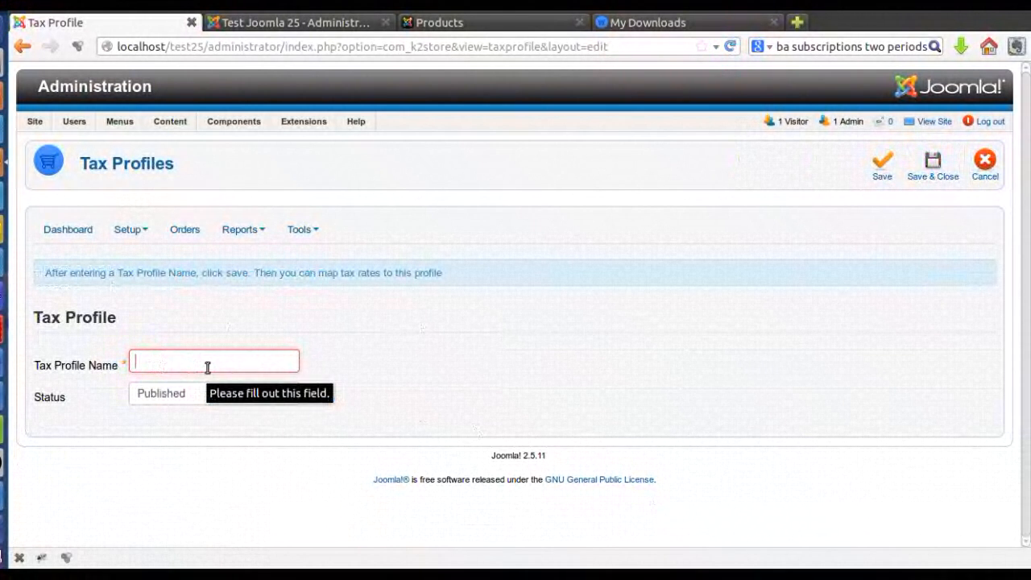
text(T)
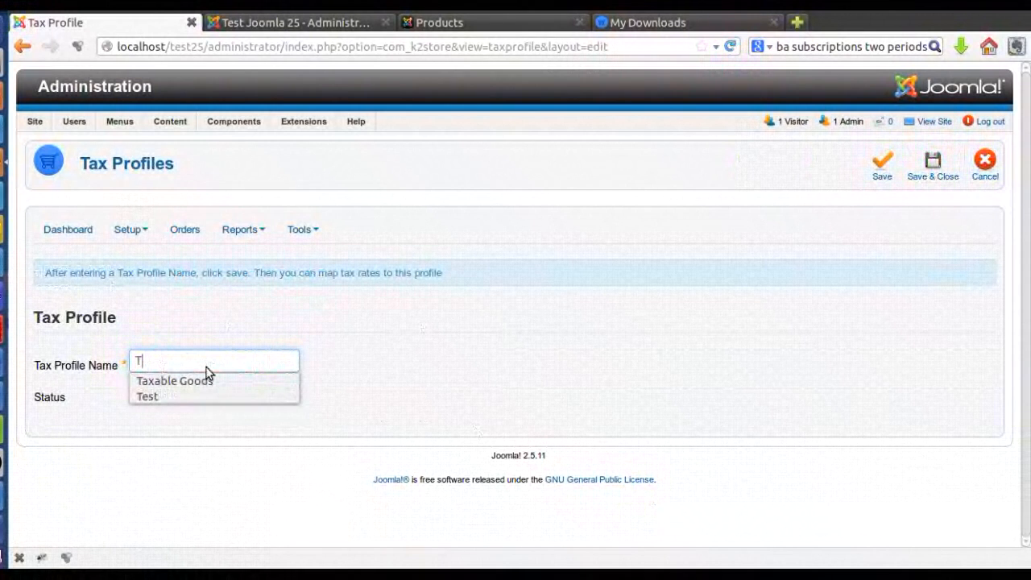
text(ax)
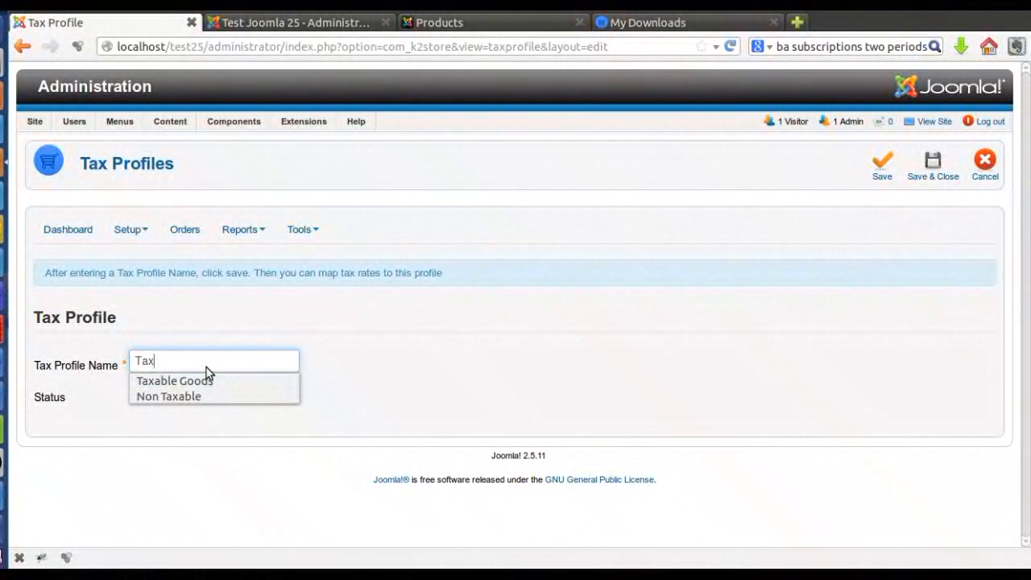
click(209, 380)
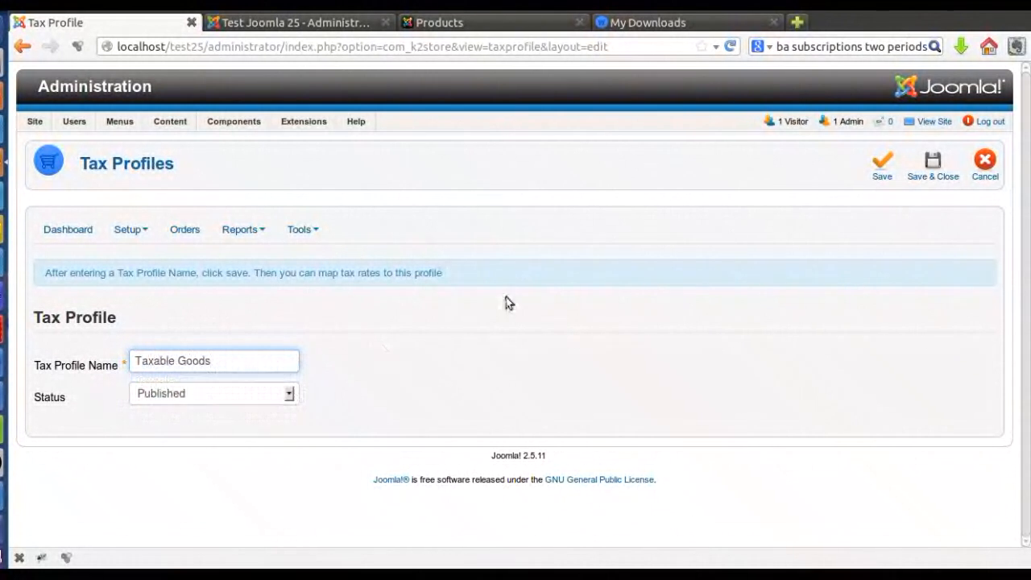
click(884, 158)
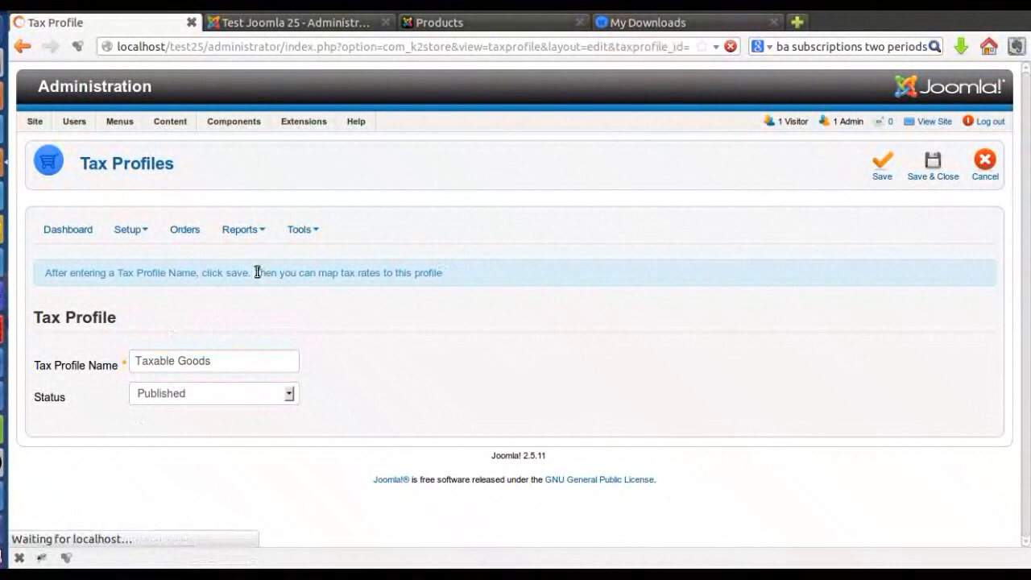
Map Sales Tax (10%) to the Billing address in the profile's tax rates.
scroll(364, 351, down, 3)
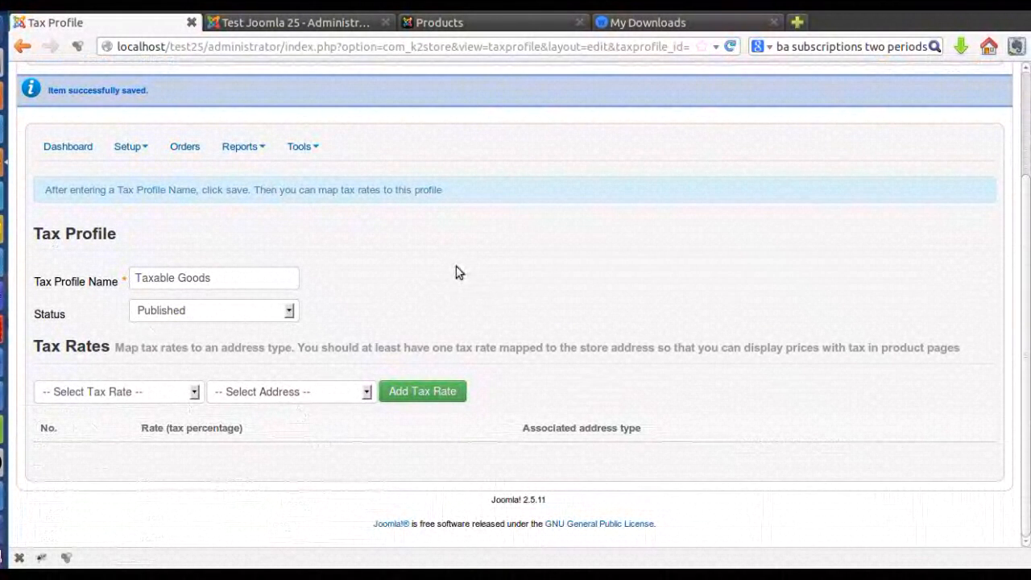
click(113, 392)
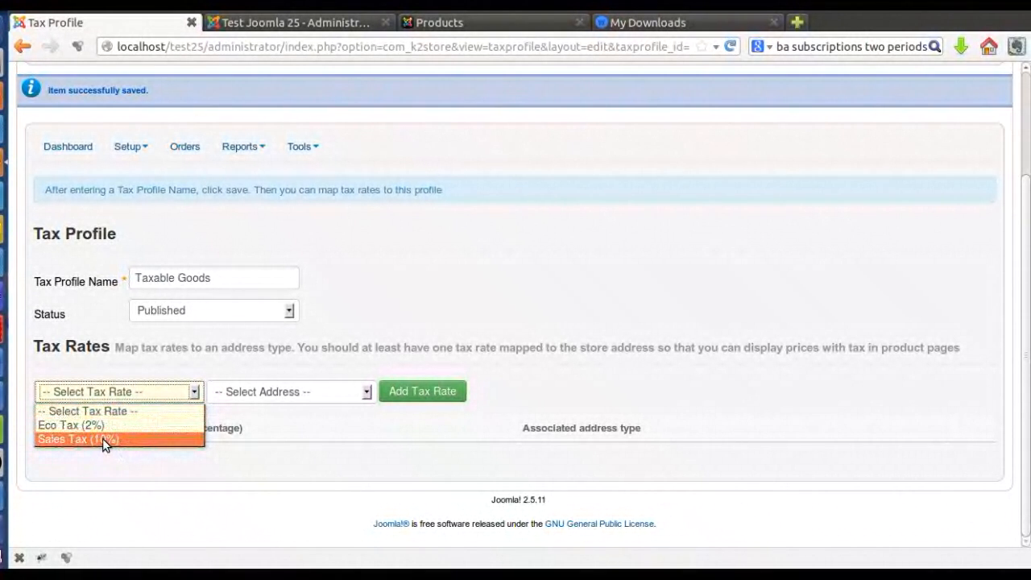
click(103, 439)
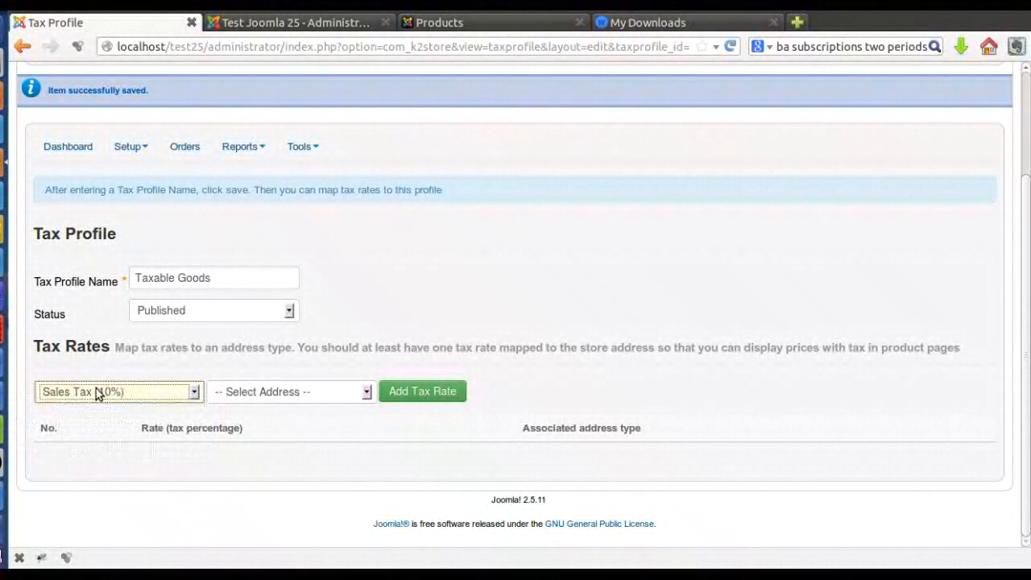
click(286, 395)
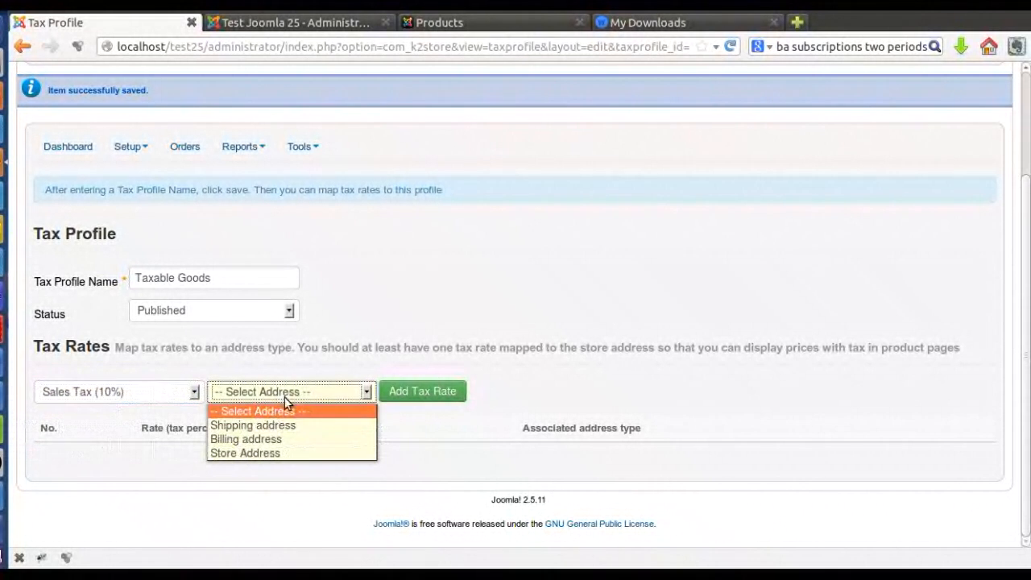
click(279, 439)
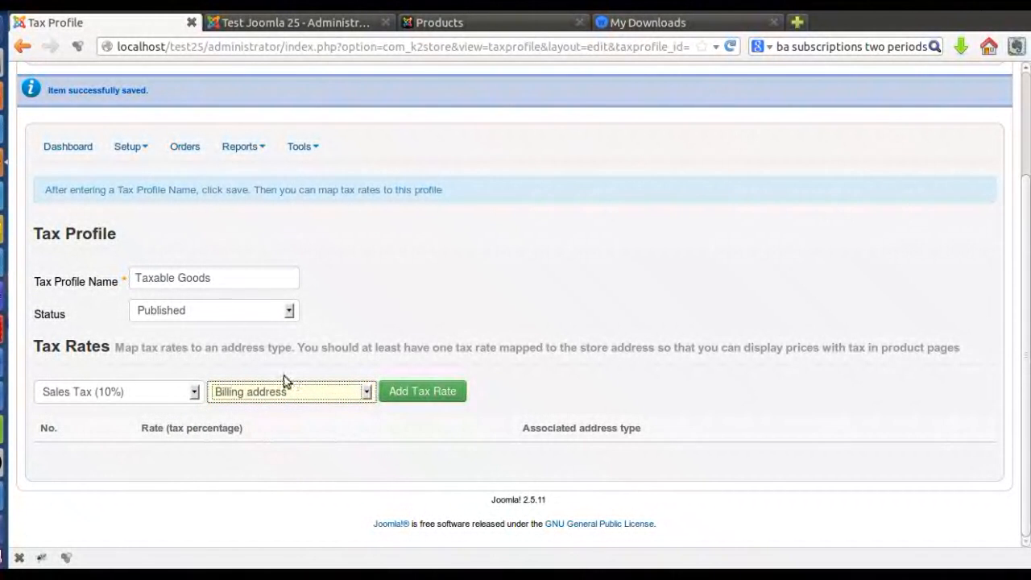
click(428, 392)
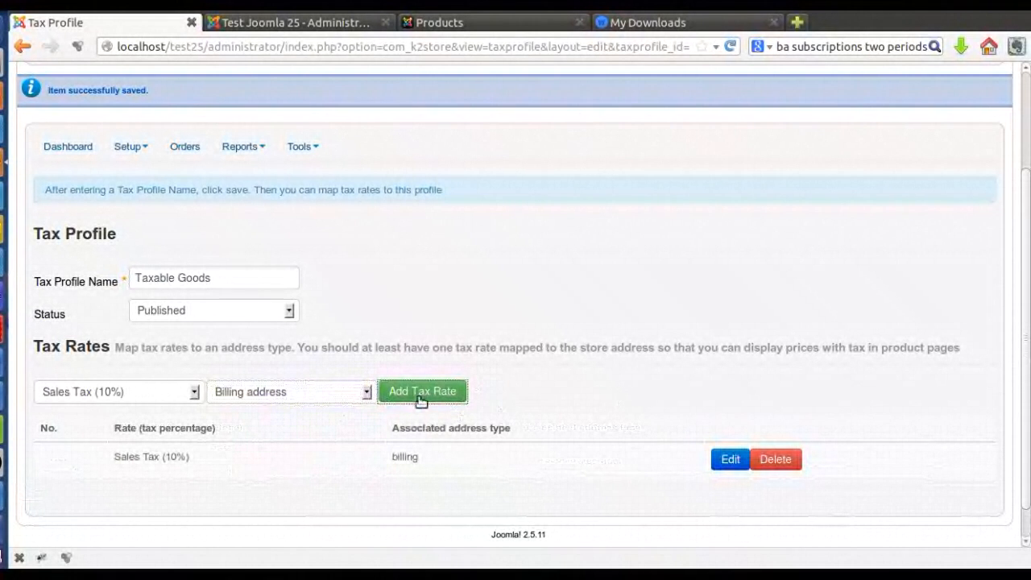
Add Eco Tax (2%) for the Billing address and review the profile's two mapped rates.
click(125, 392)
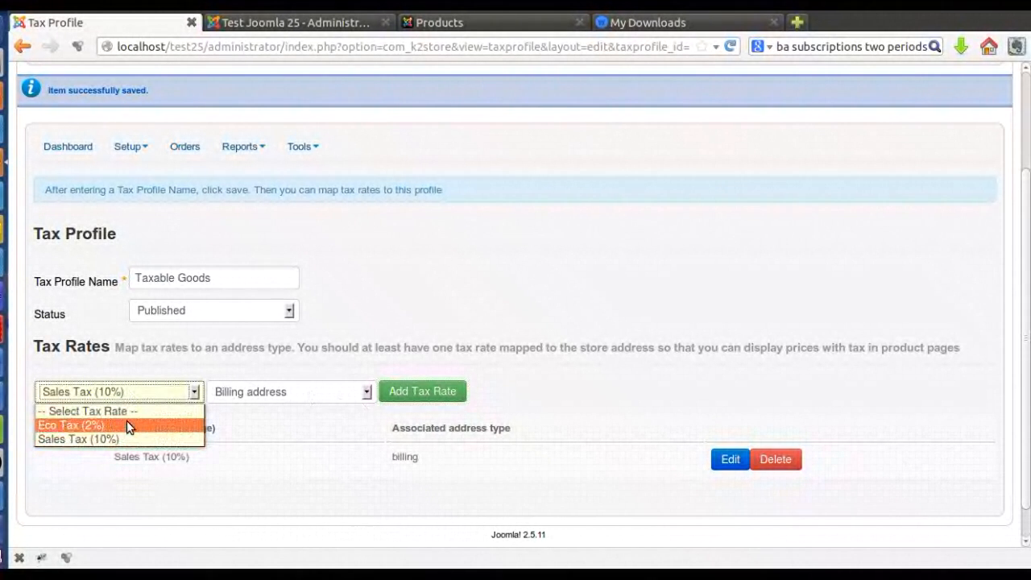
click(126, 425)
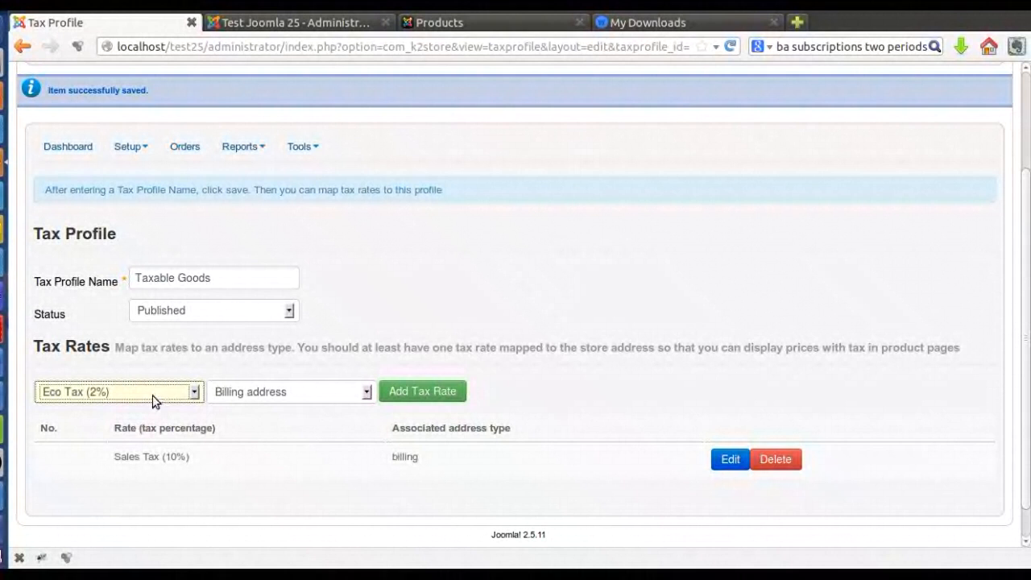
click(243, 394)
click(242, 394)
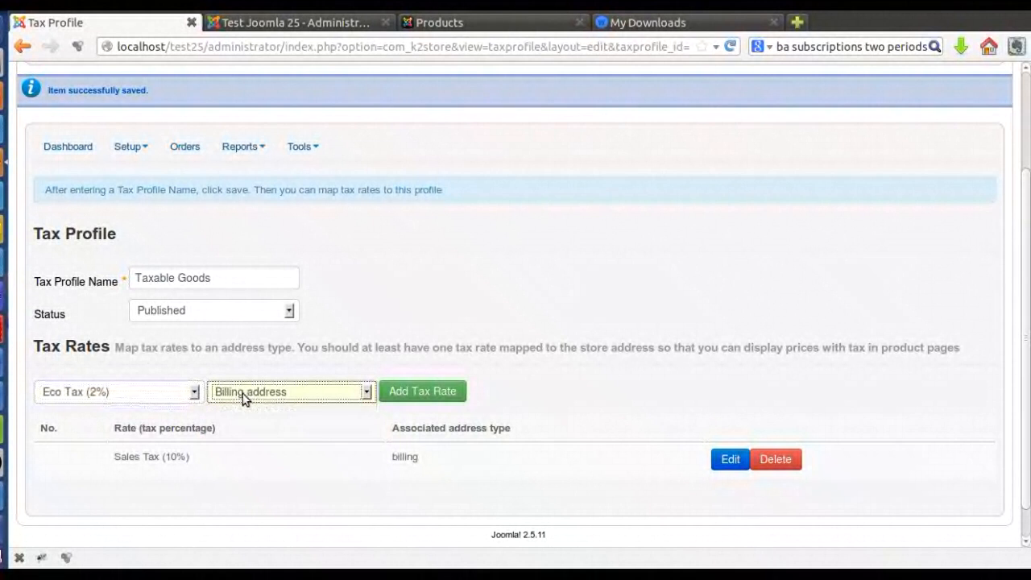
click(412, 396)
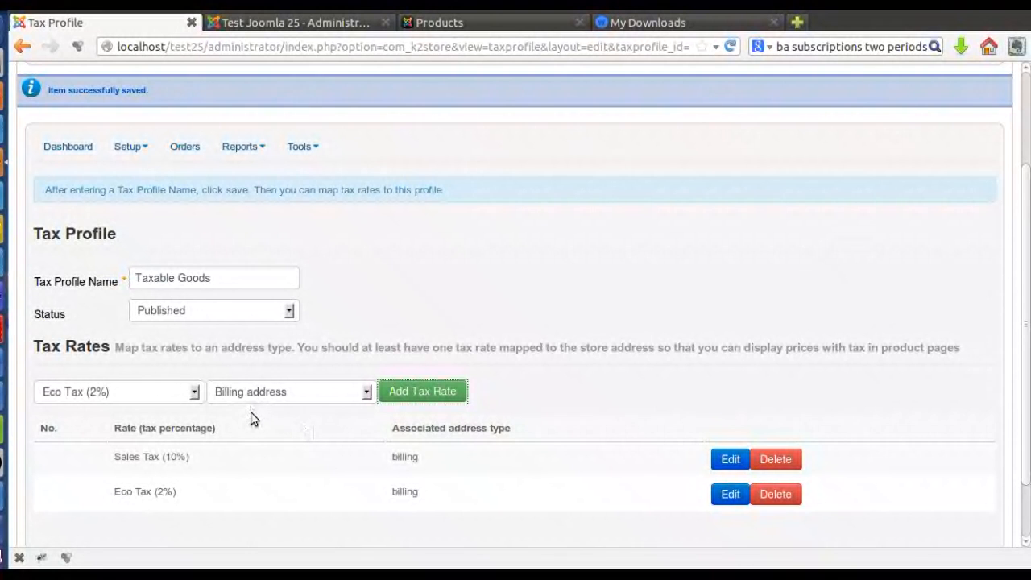
scroll(251, 412, down, 2)
scroll(684, 290, up, 5)
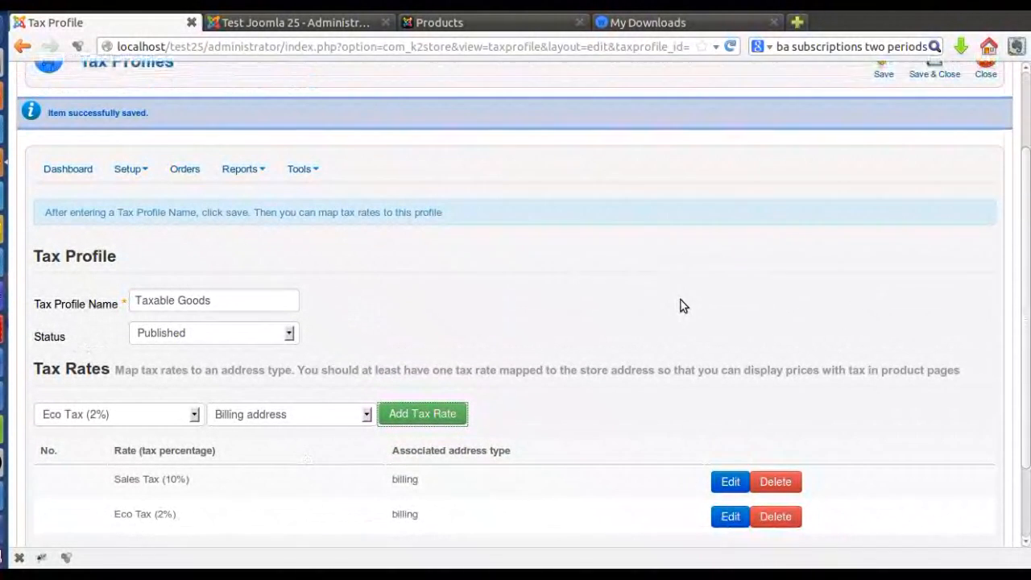
scroll(548, 322, down, 5)
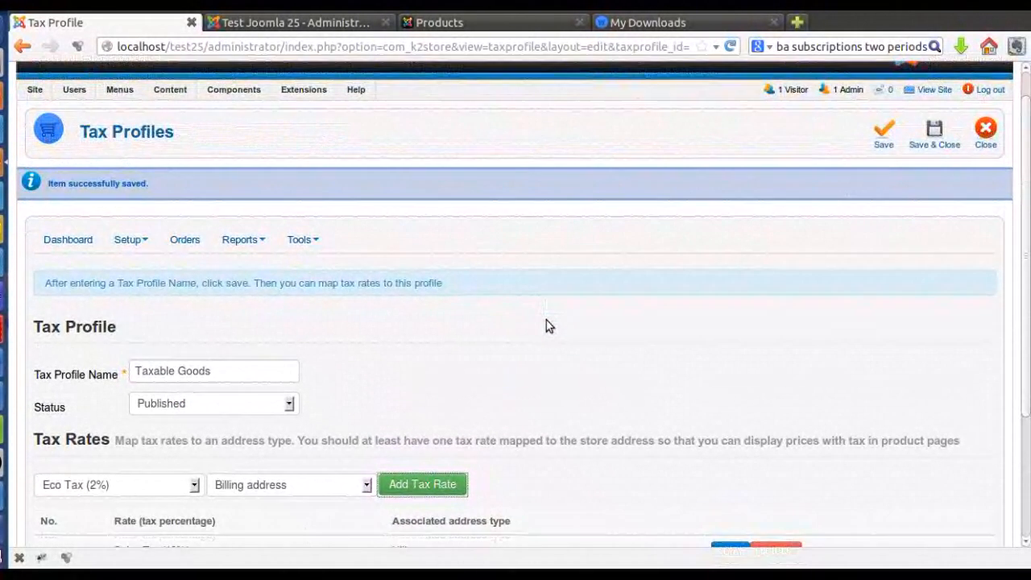
scroll(612, 315, up, 5)
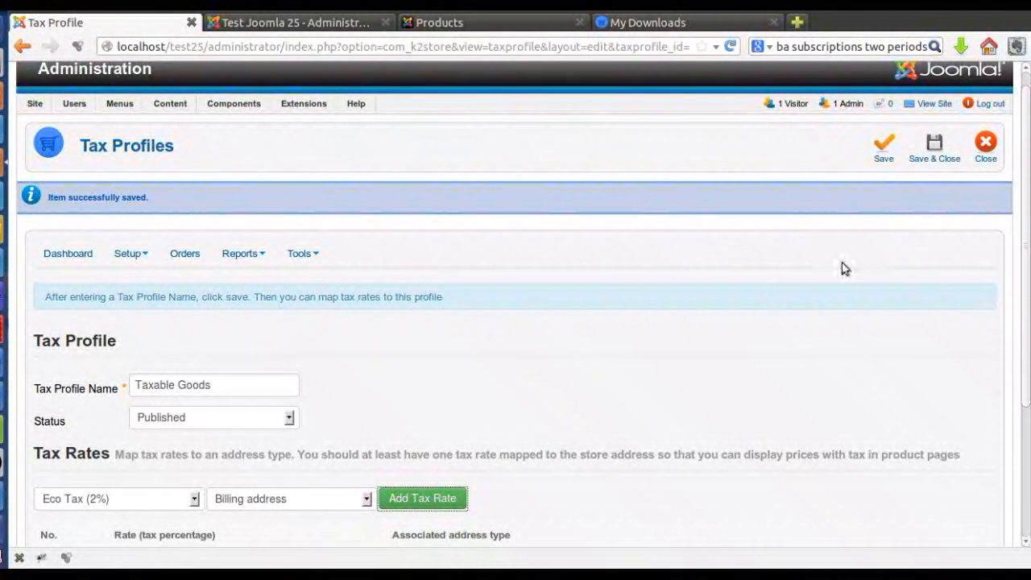
scroll(491, 379, down, 4)
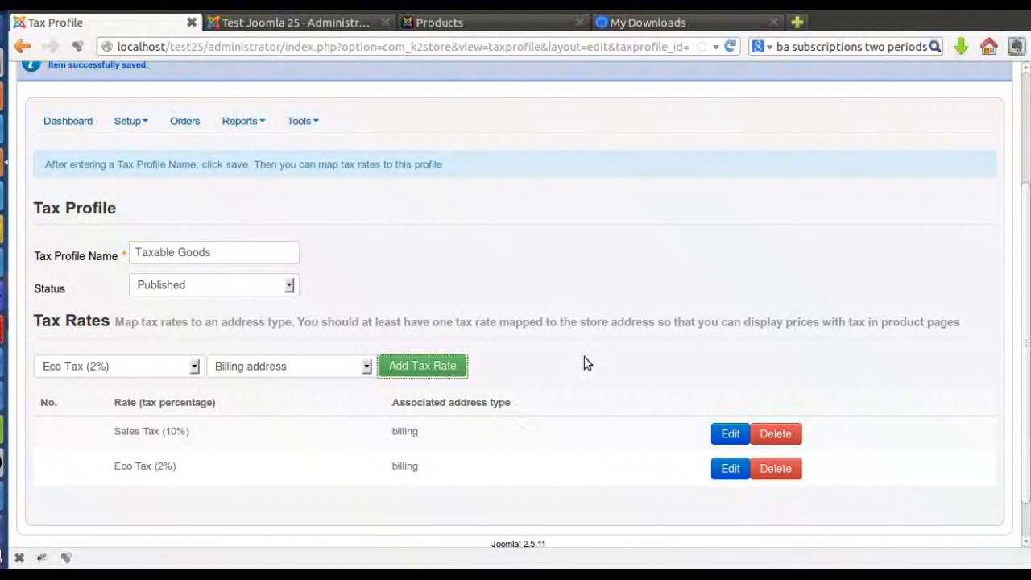
scroll(742, 355, up, 1)
scroll(741, 357, up, 3)
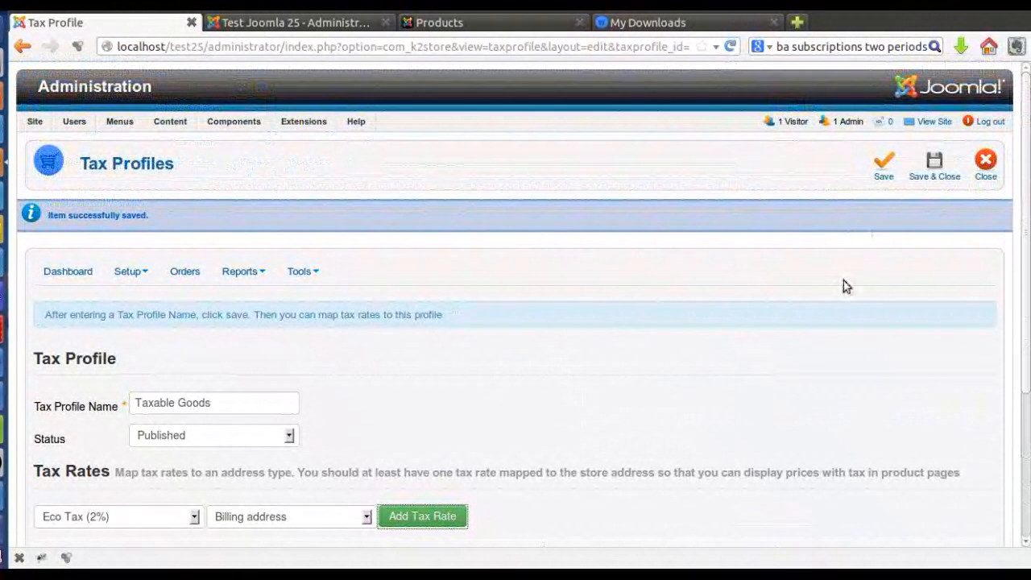
Save the Taxable Goods profile, then save and close back to the Tax Profiles list.
click(888, 168)
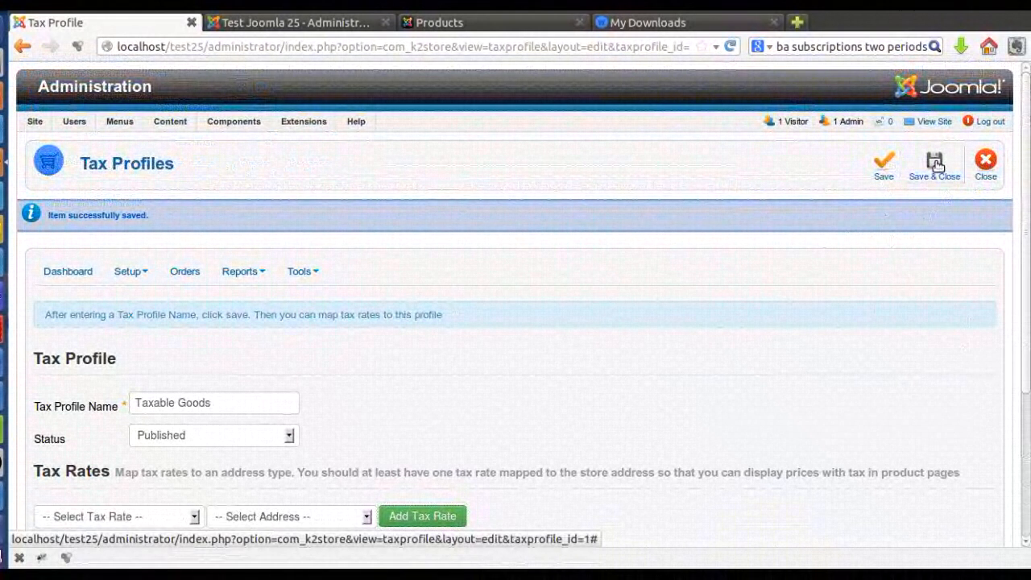
click(924, 183)
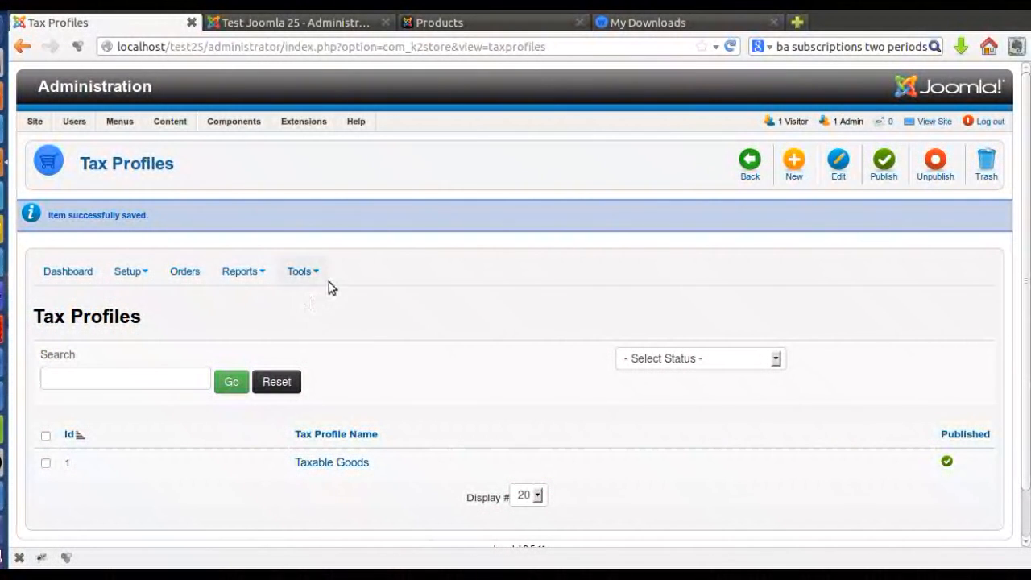
Open the K2 Items list from Components > K2 in a new browser tab and switch to it.
mouse_move(235, 130)
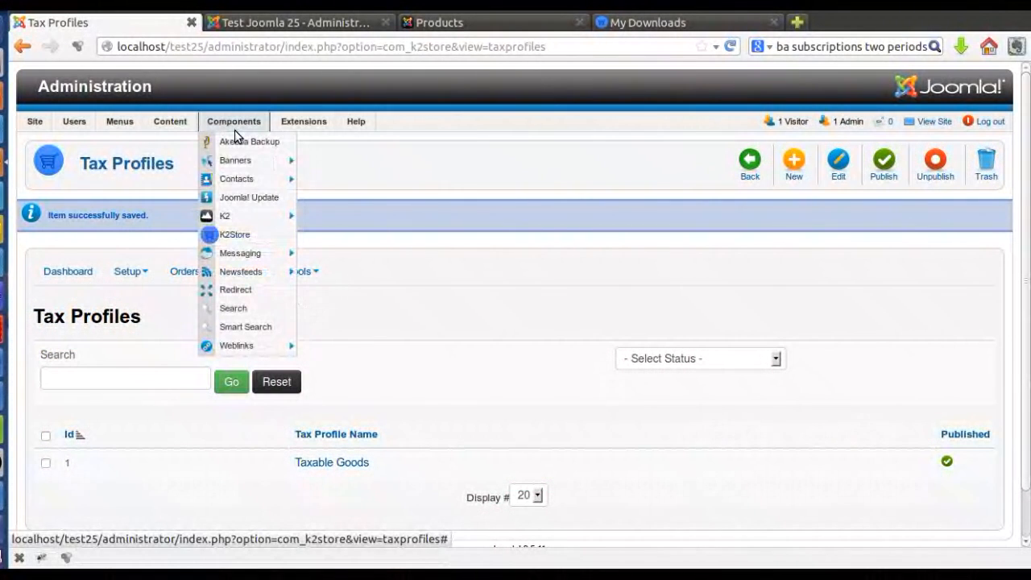
mouse_move(238, 221)
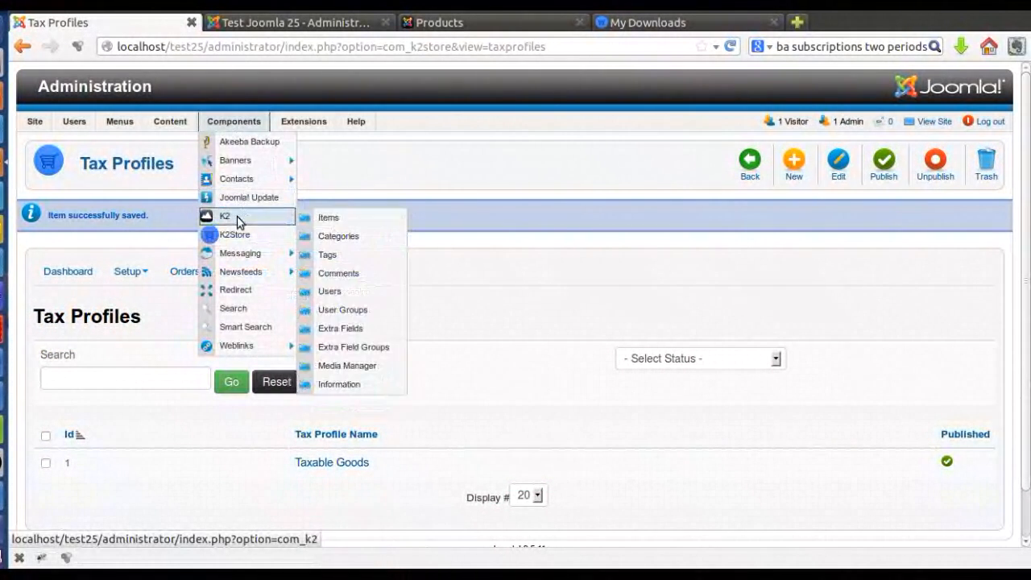
right_click(322, 218)
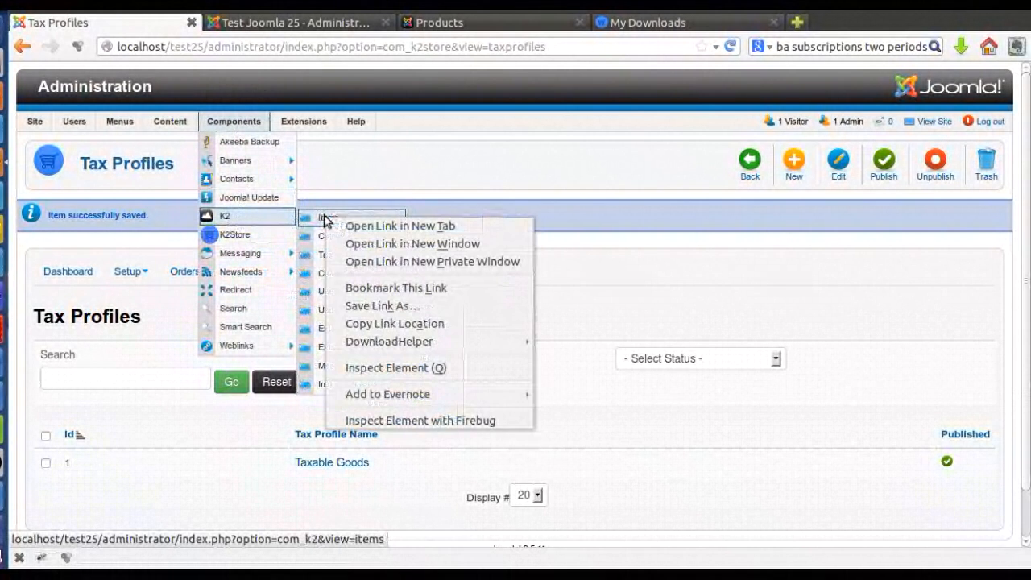
click(370, 226)
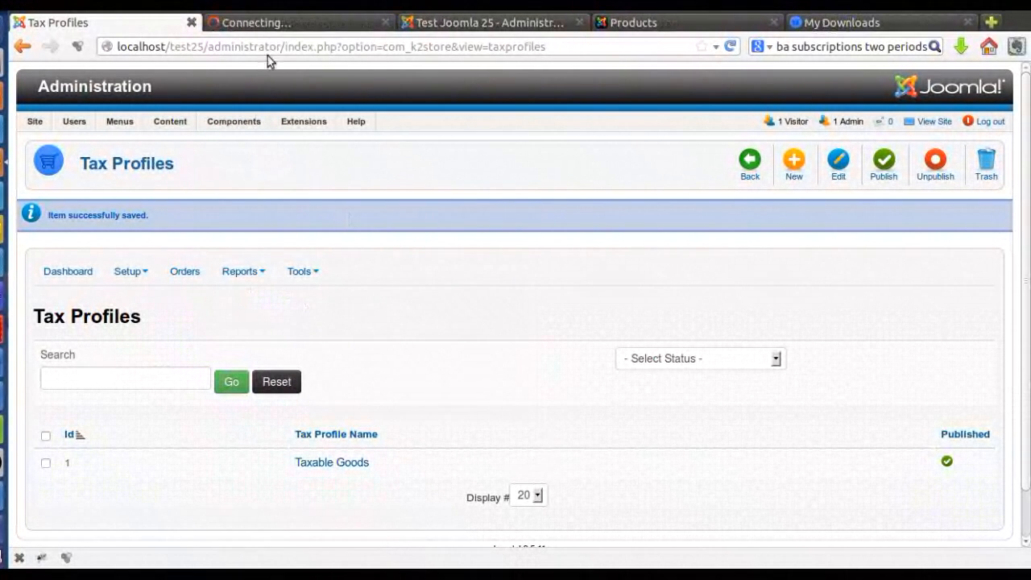
click(286, 24)
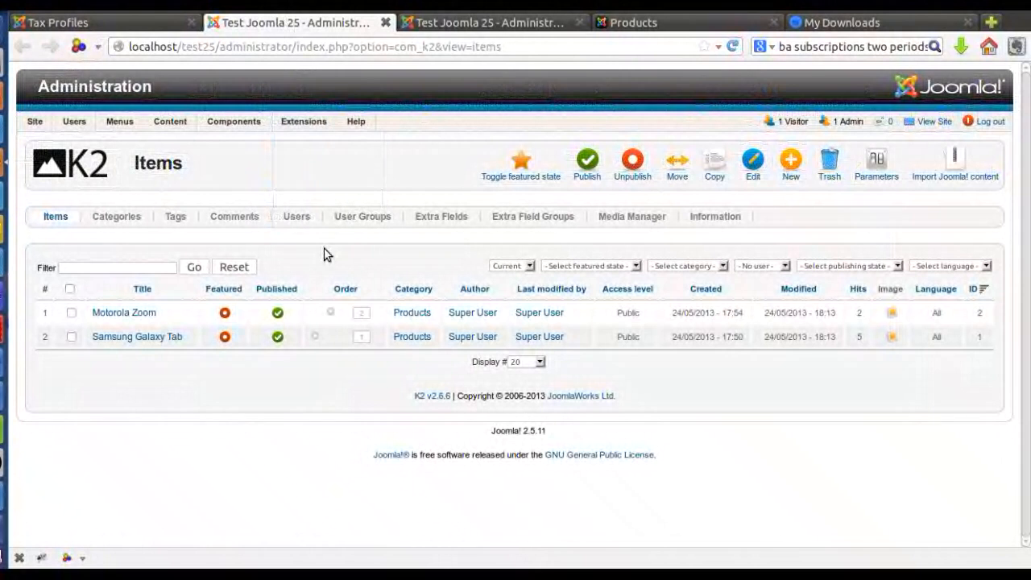
Open Samsung Galaxy Tab, leave it without saving, and reload the K2 Items list.
click(141, 339)
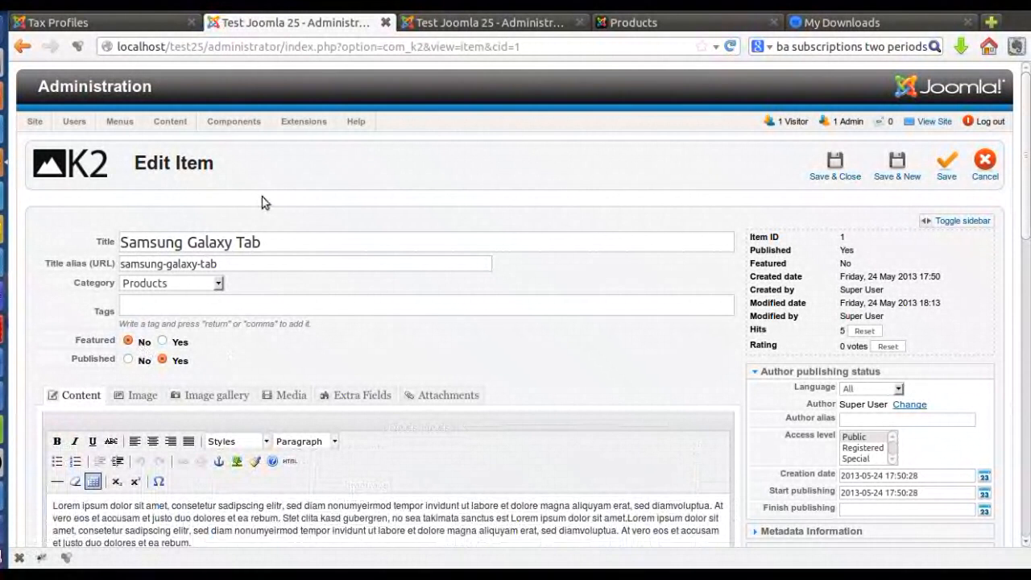
click(977, 179)
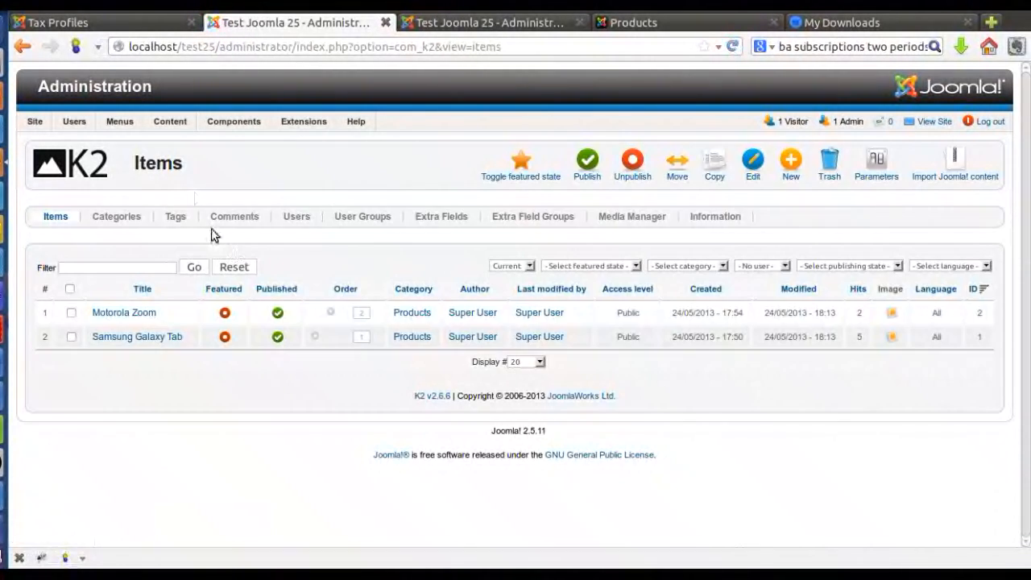
mouse_move(189, 135)
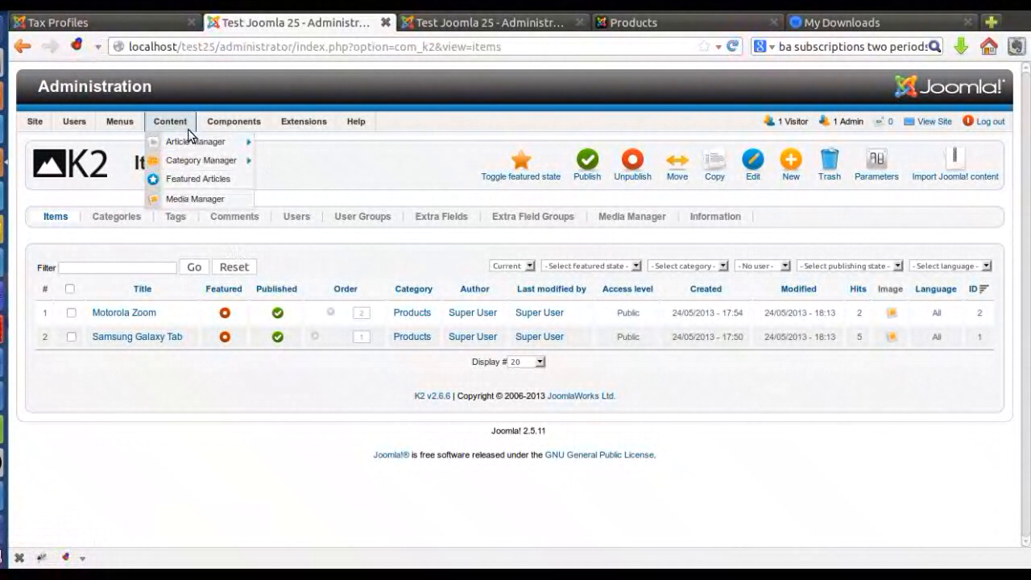
mouse_move(233, 125)
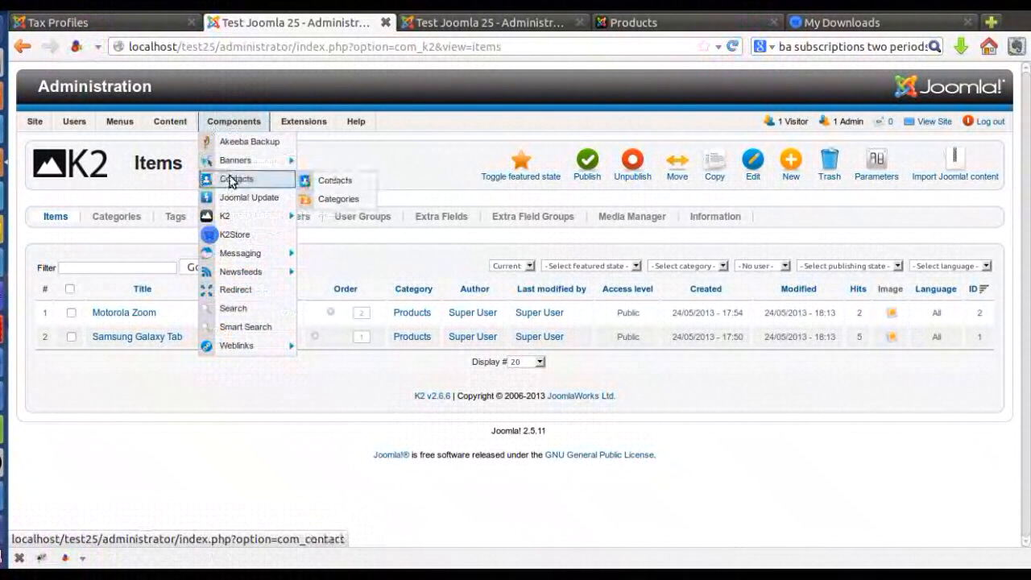
mouse_move(233, 216)
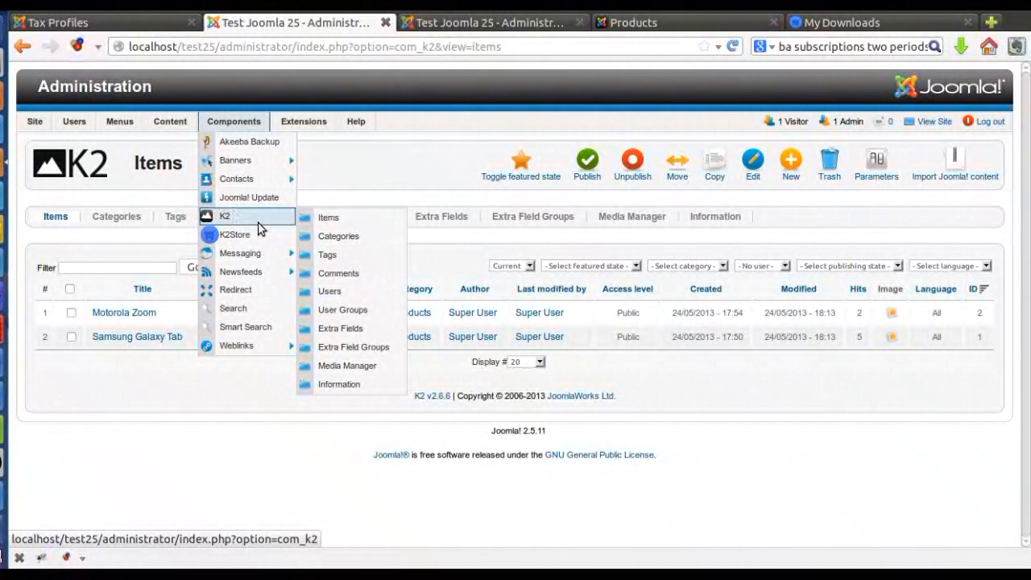
click(325, 219)
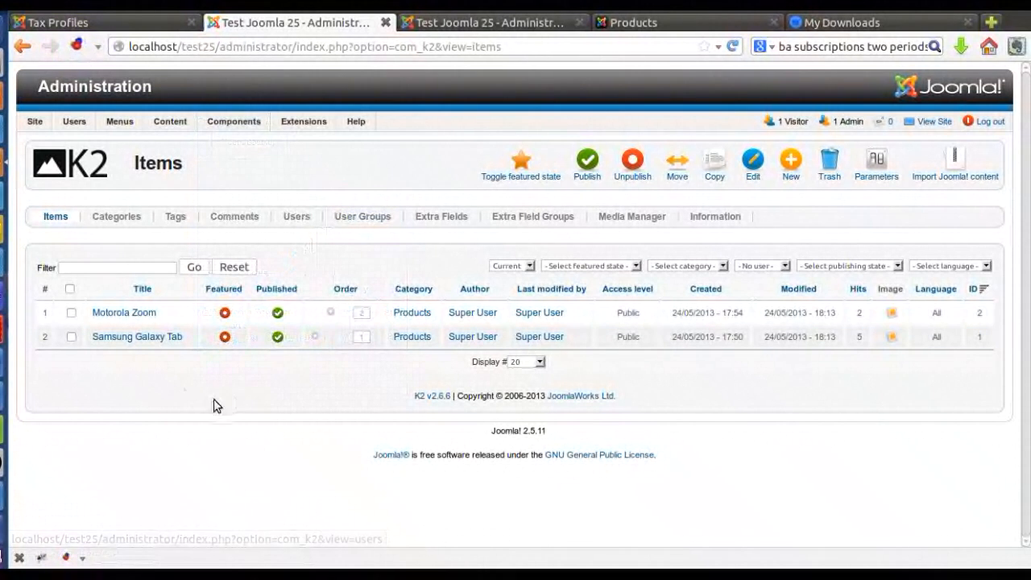
Set Samsung Galaxy Tab's K2Store tax profile to Taxable Goods and save and close.
click(147, 339)
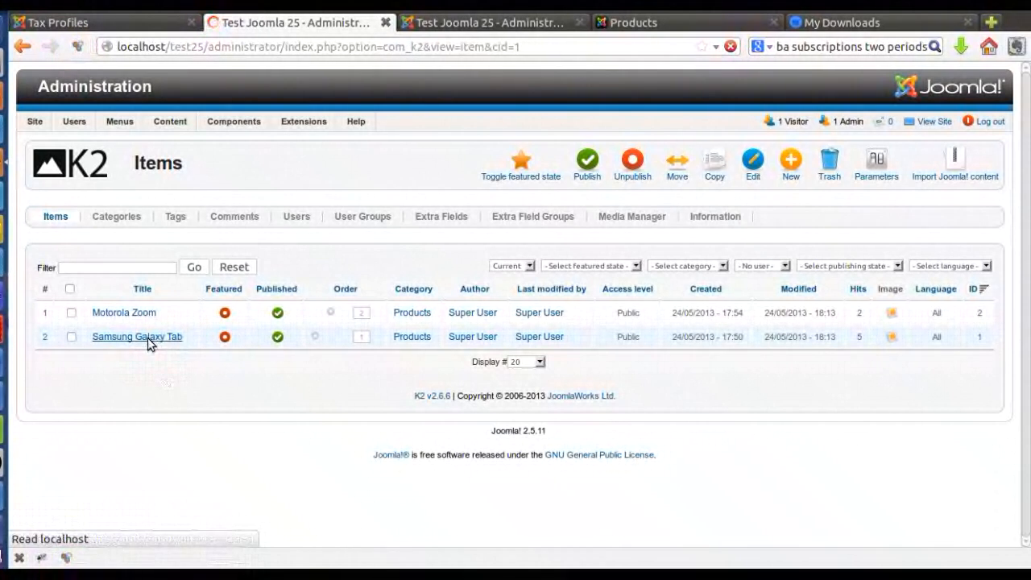
scroll(372, 300, down, 2)
scroll(373, 300, down, 10)
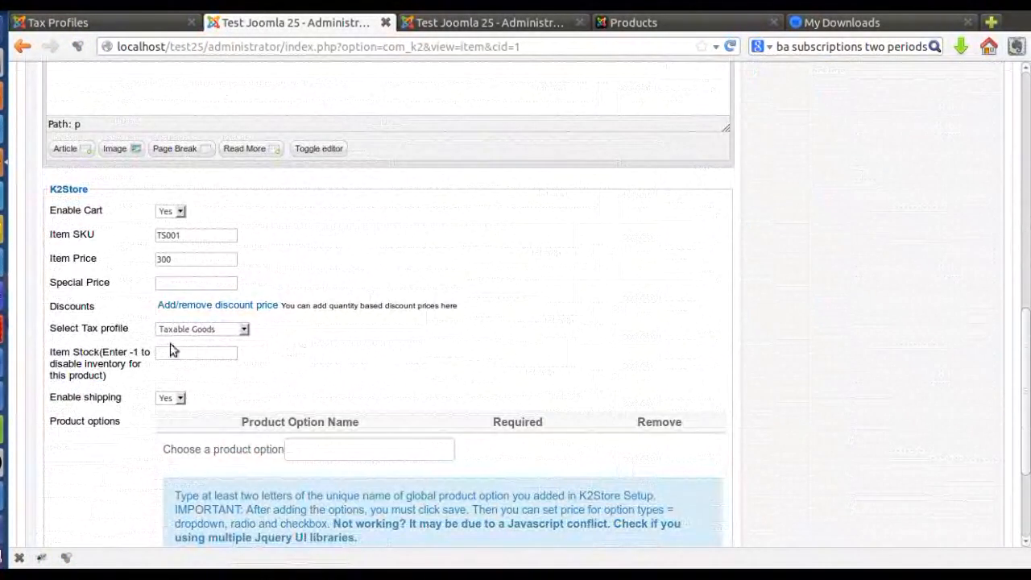
click(209, 331)
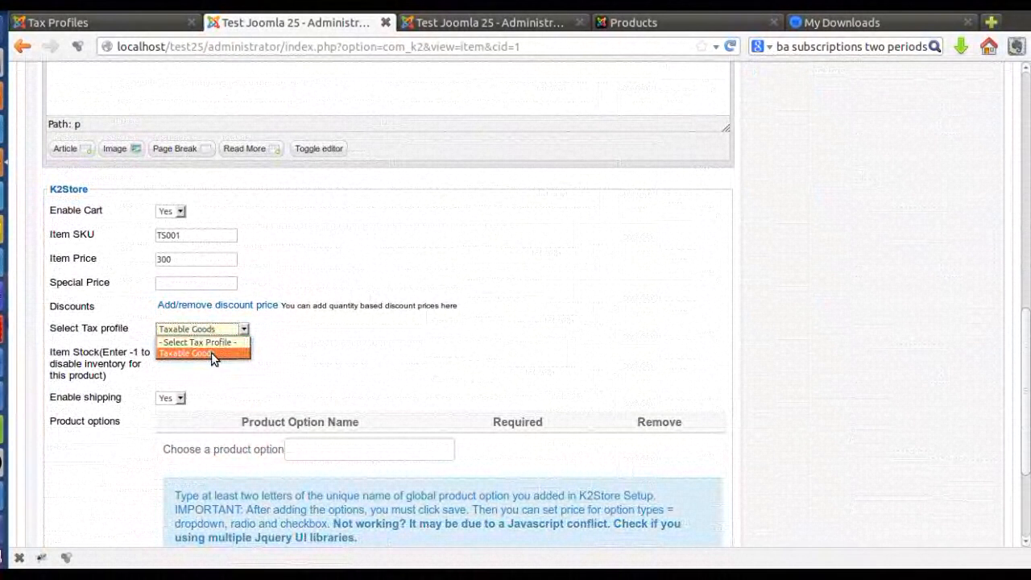
click(211, 352)
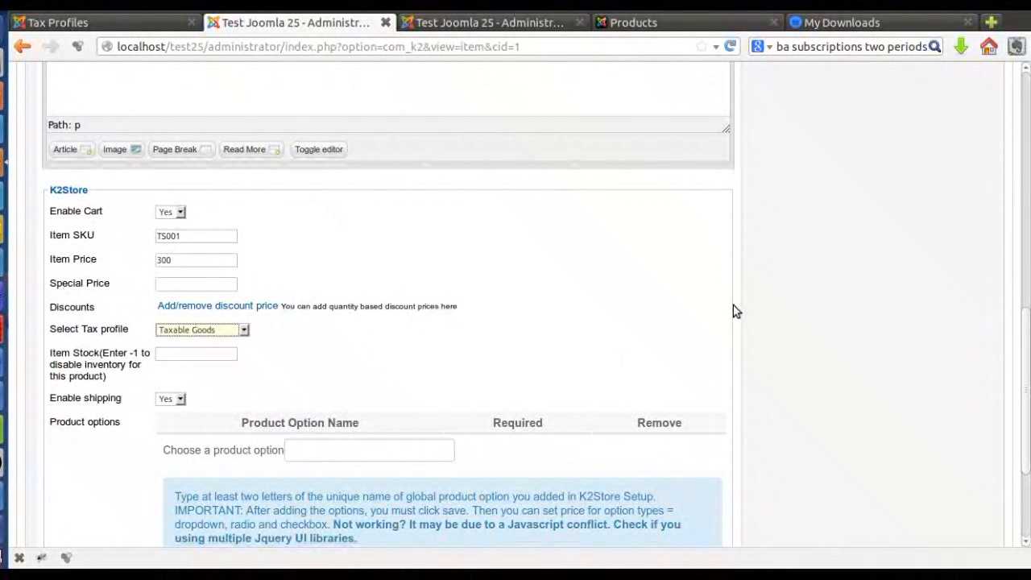
scroll(846, 324, up, 3)
scroll(862, 311, up, 8)
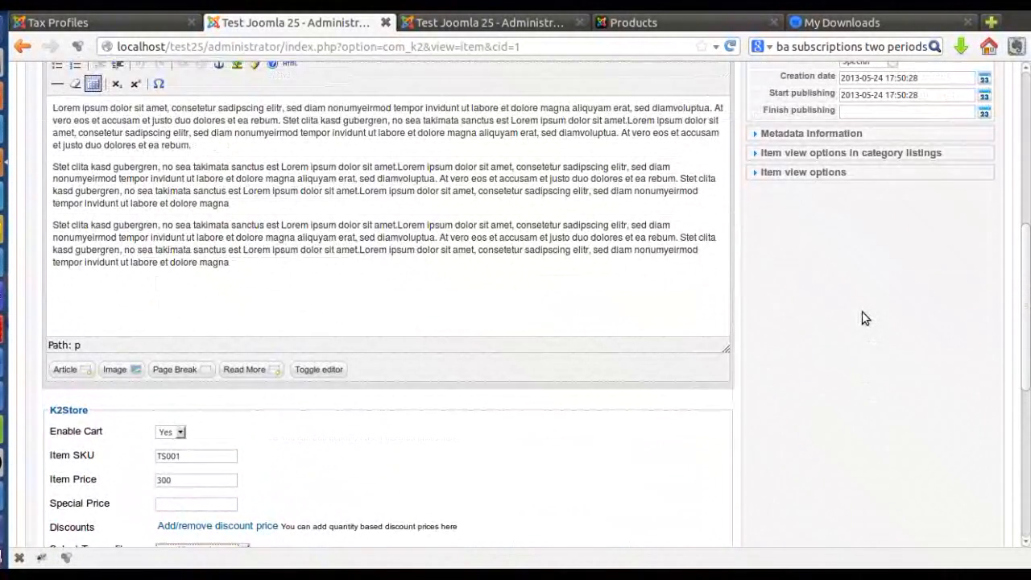
scroll(808, 222, up, 4)
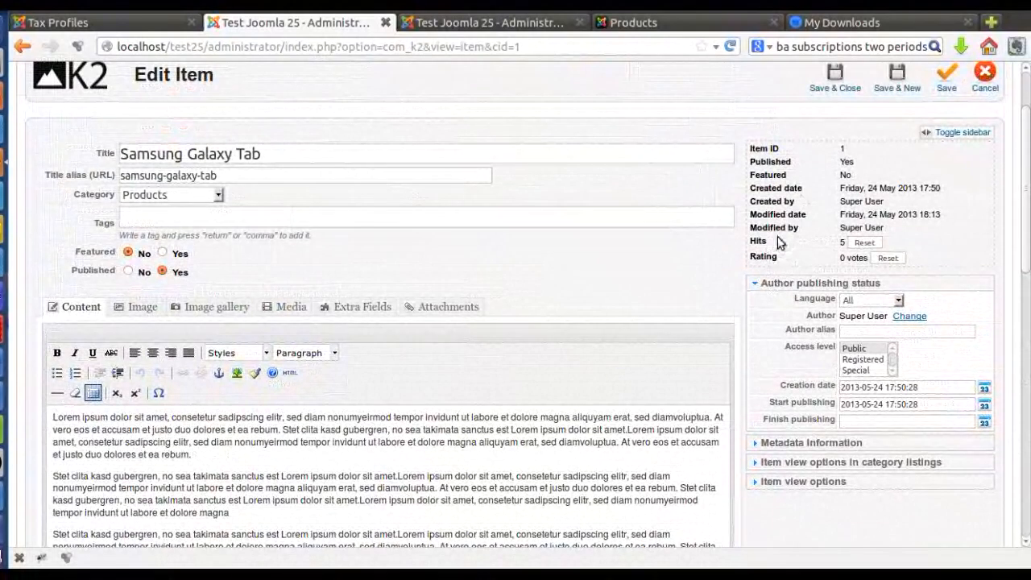
scroll(896, 168, up, 1)
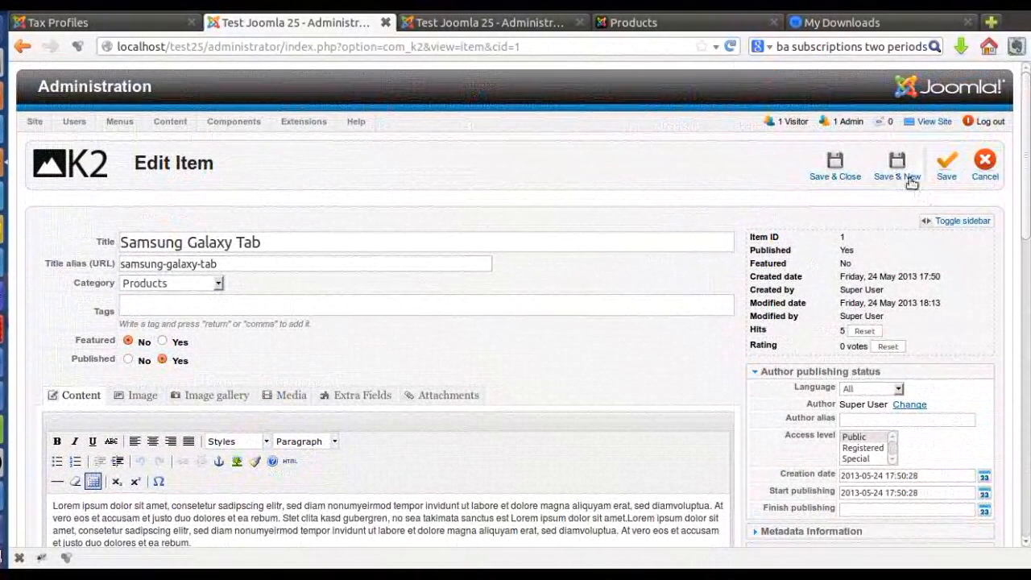
click(844, 176)
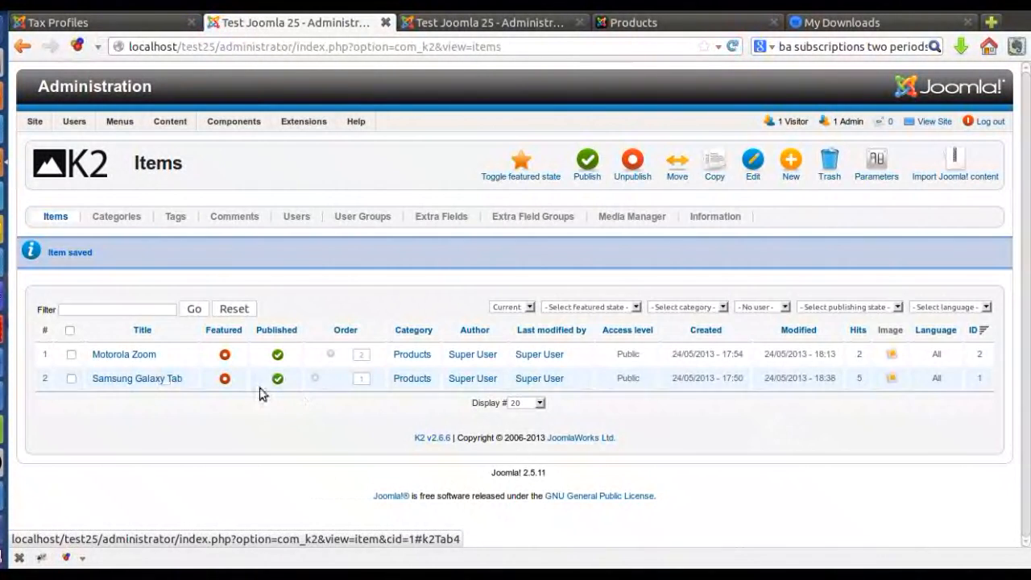
Give Motorola Zoom the Taxable Goods tax profile in its K2Store section and save and close.
click(126, 356)
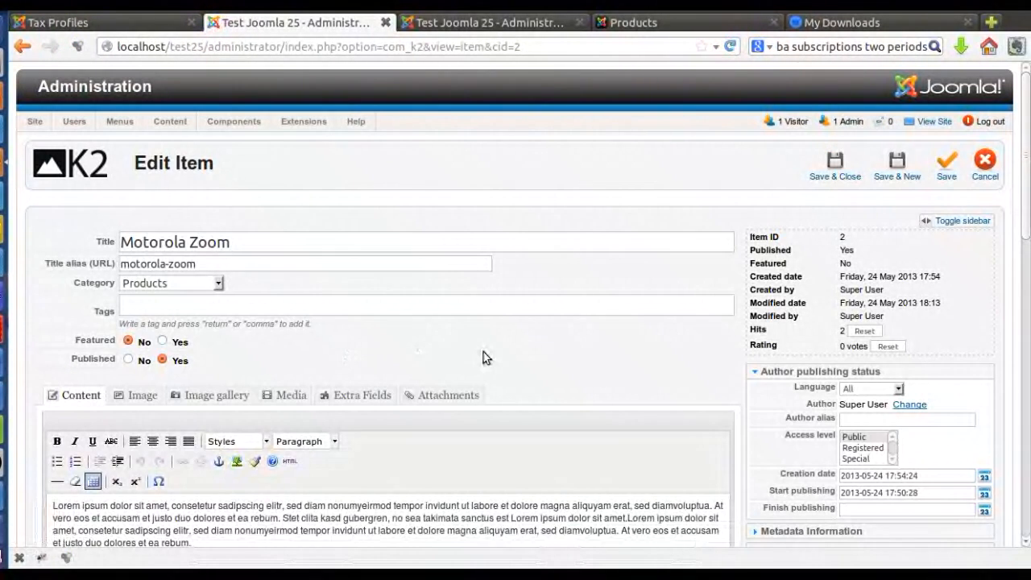
scroll(501, 383, down, 7)
scroll(533, 385, down, 2)
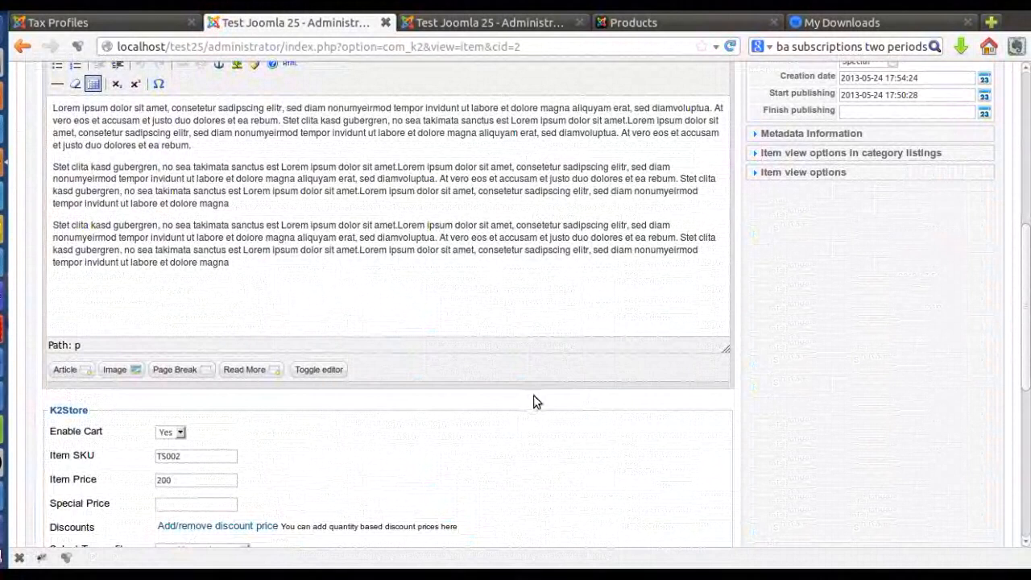
scroll(523, 425, down, 4)
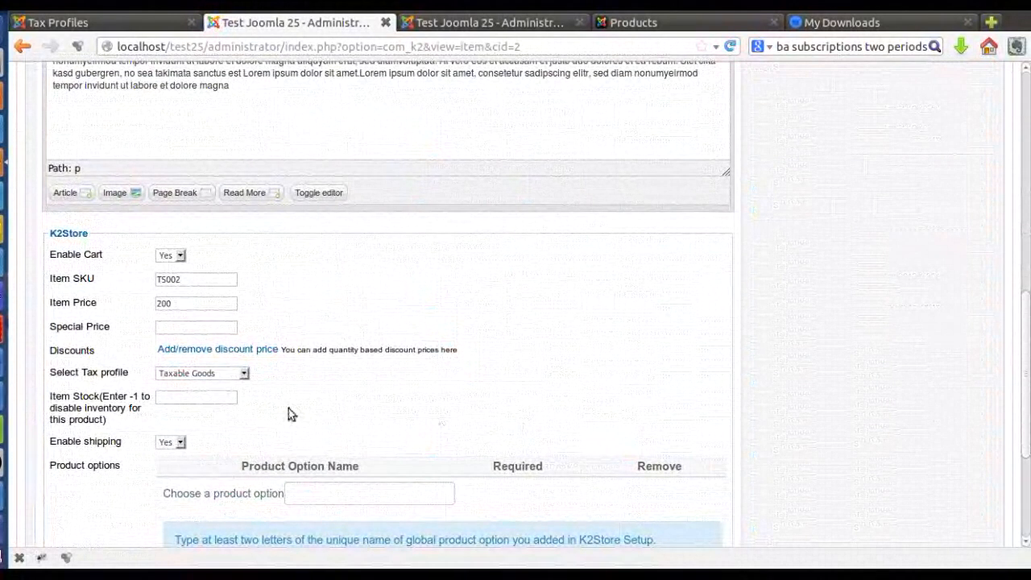
click(203, 372)
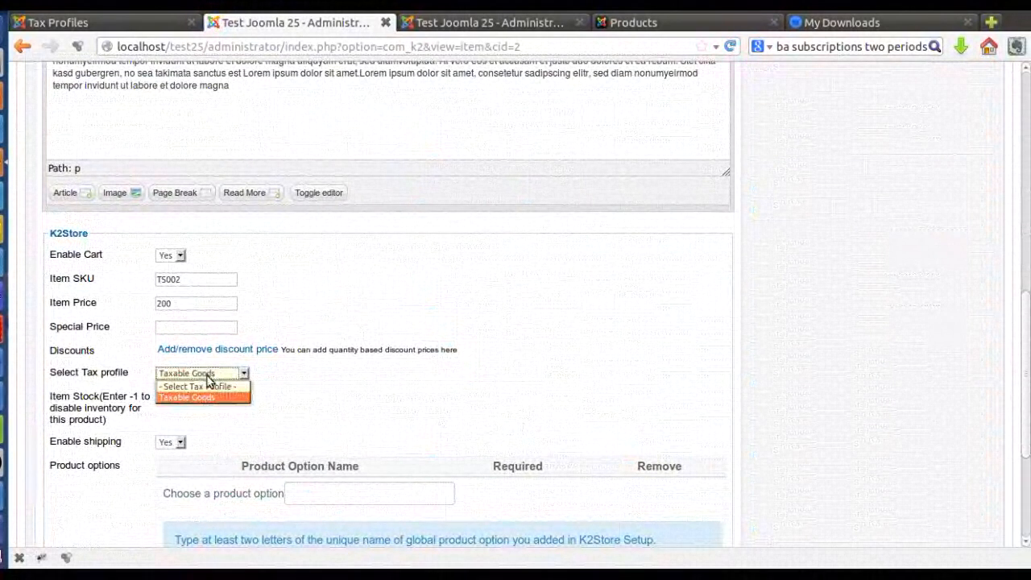
click(201, 397)
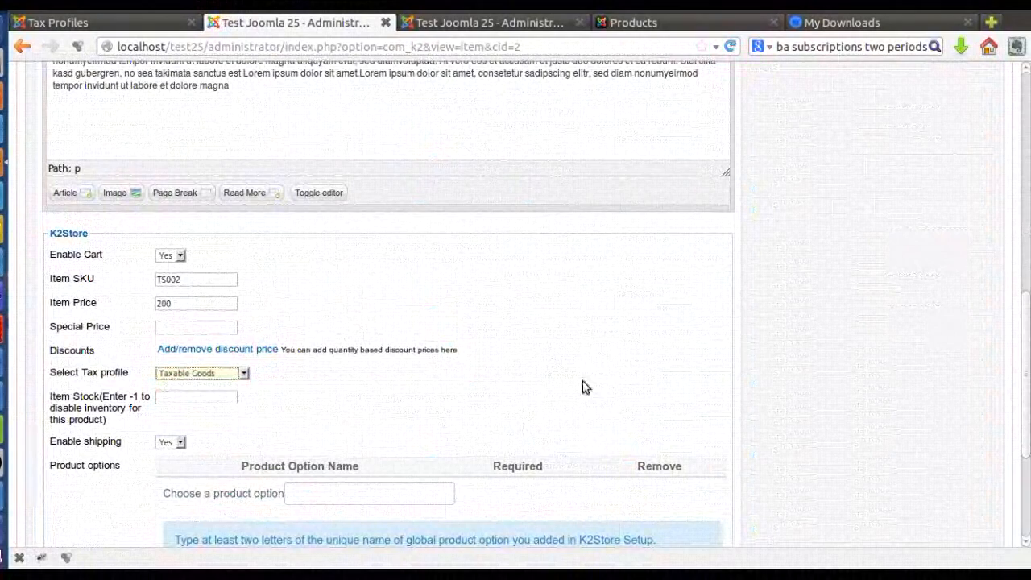
scroll(733, 403, up, 10)
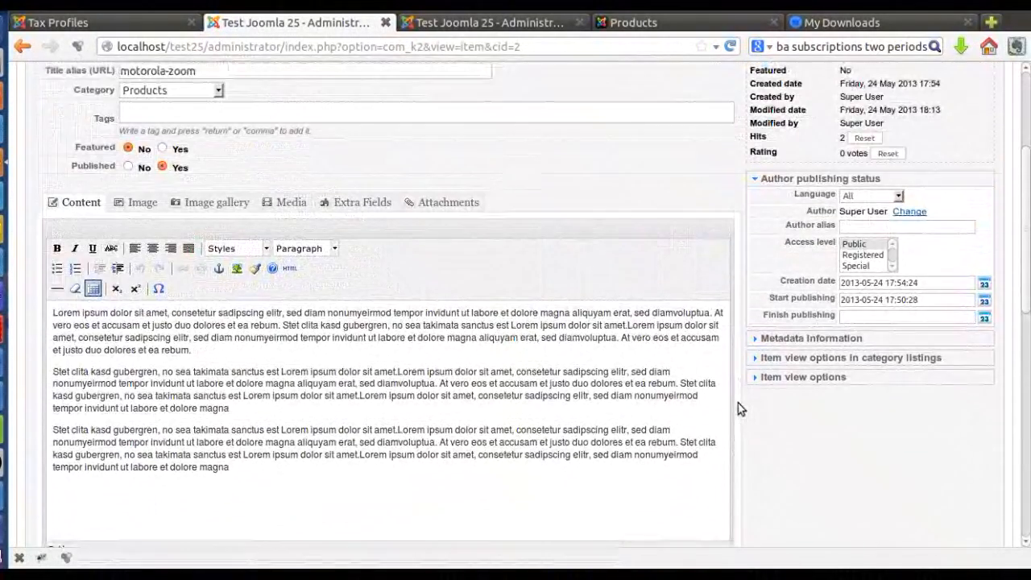
scroll(746, 376, up, 2)
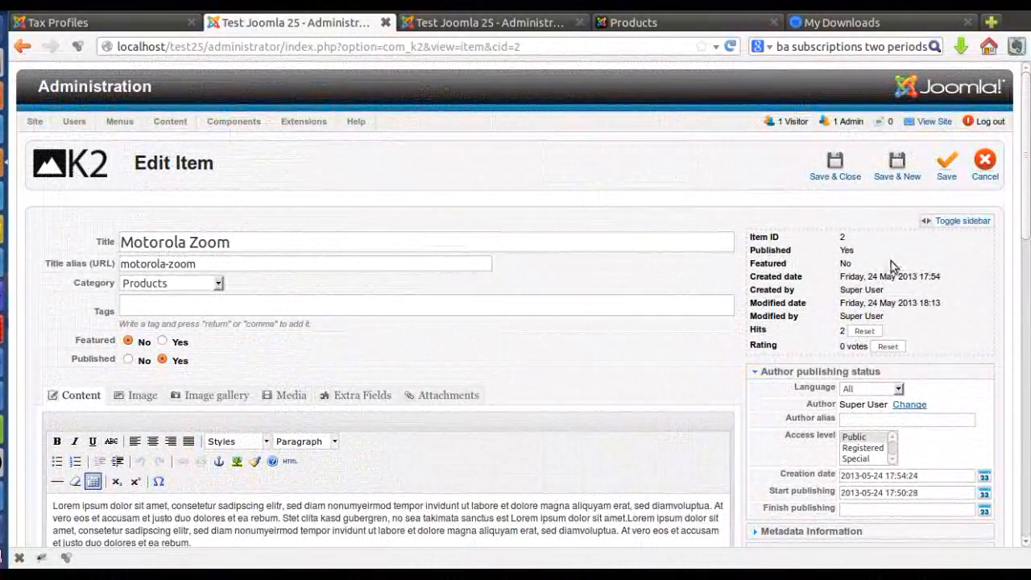
click(835, 165)
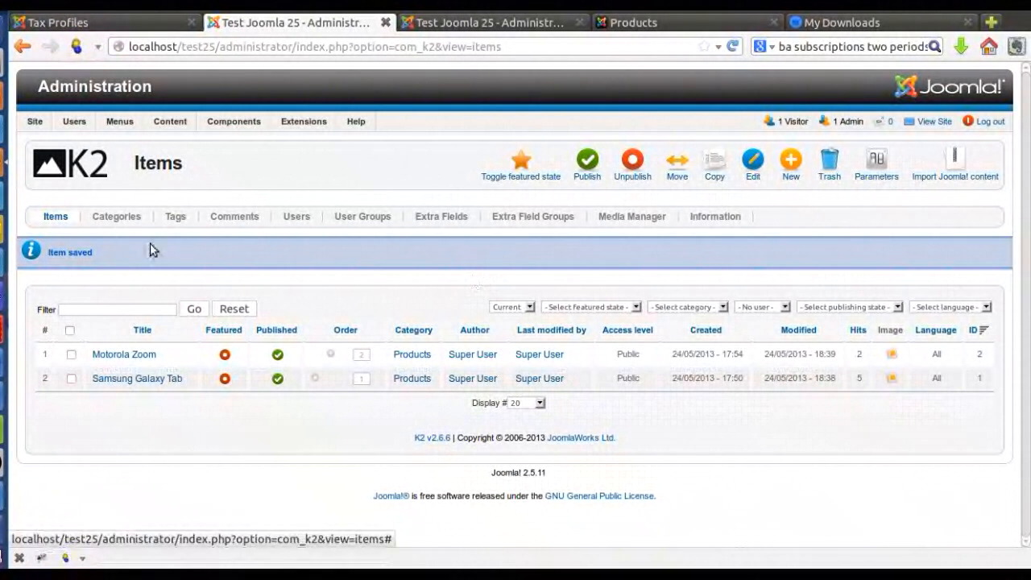
Go to the K2Store dashboard, review its 3.5 product-attribute migration notice, and expand the Setup menu.
mouse_move(232, 122)
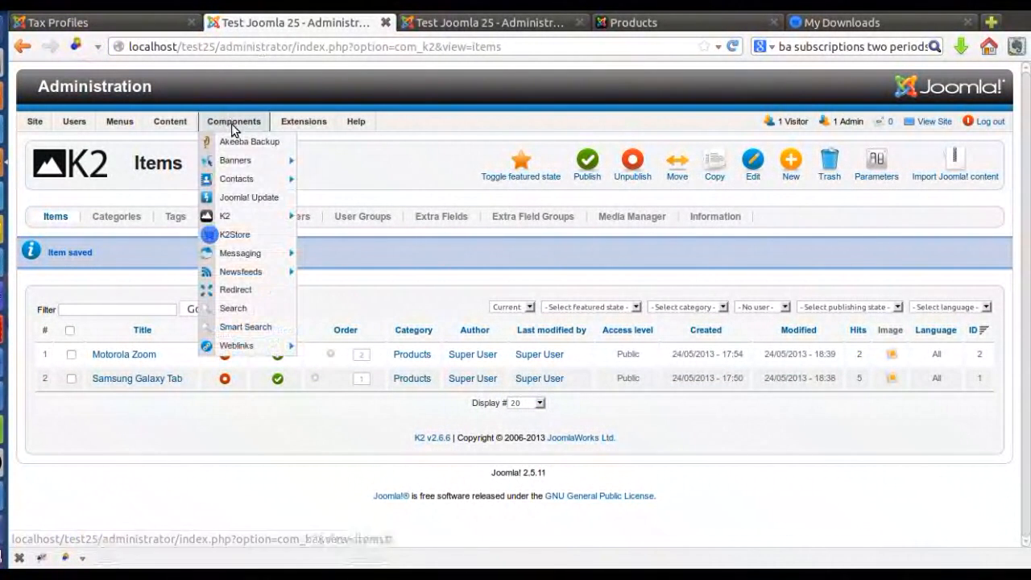
click(242, 234)
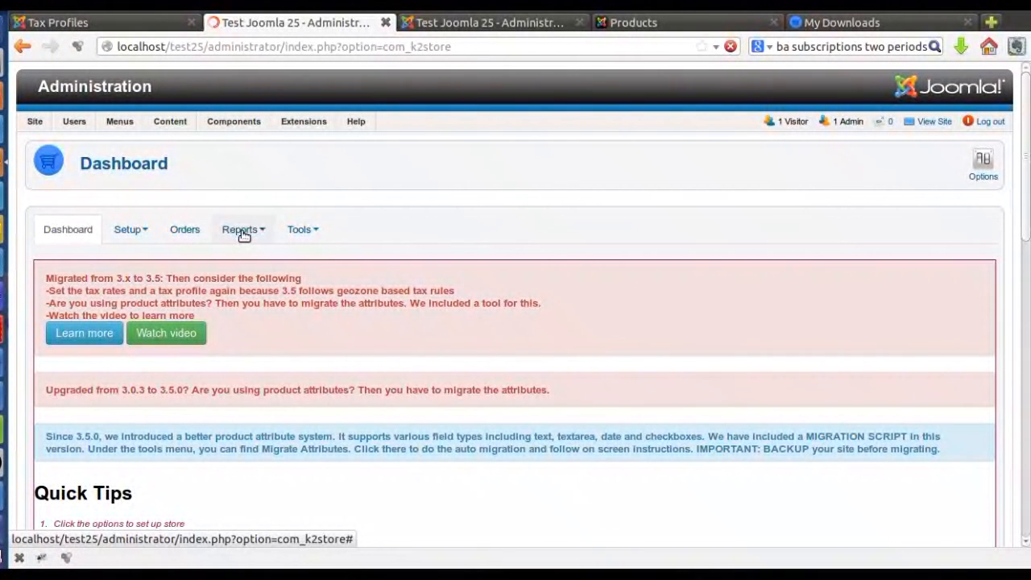
scroll(311, 430, down, 5)
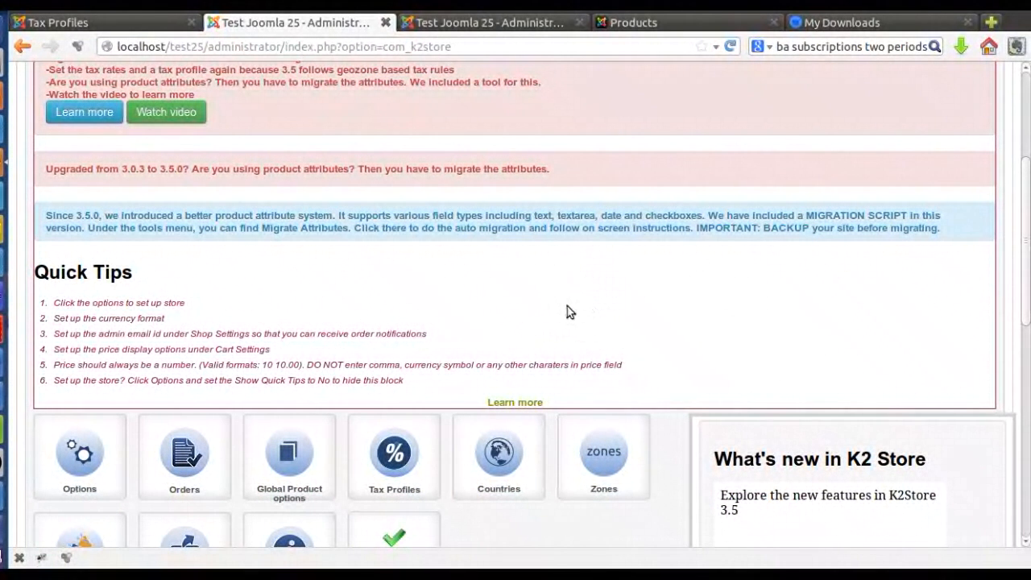
scroll(483, 361, up, 3)
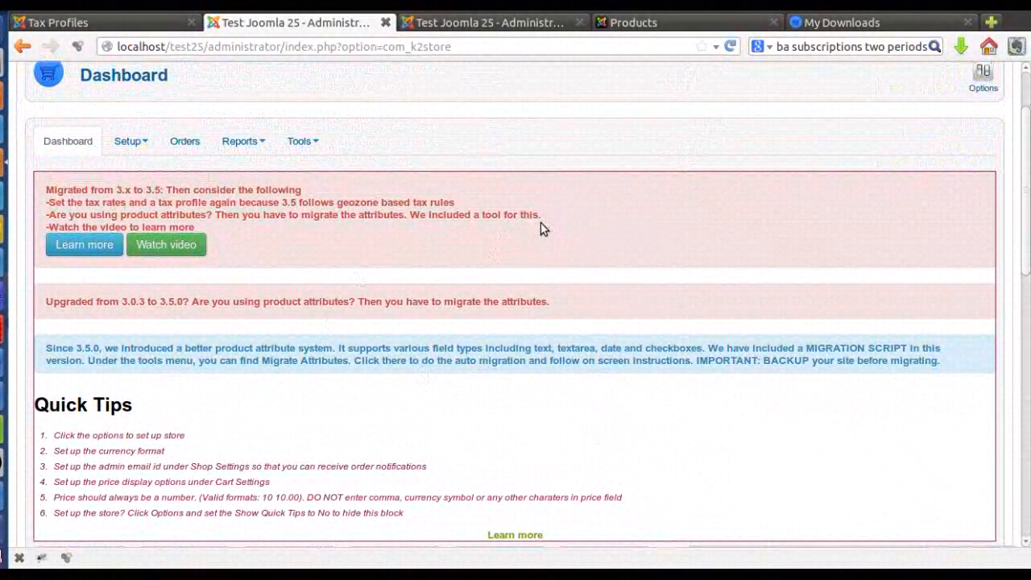
scroll(341, 309, up, 3)
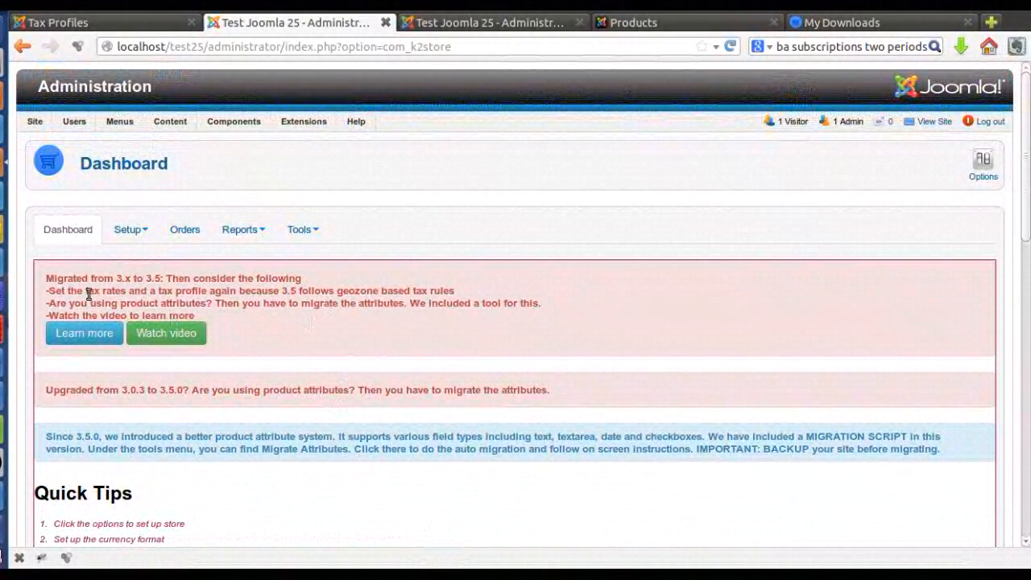
drag(90, 303, 215, 304)
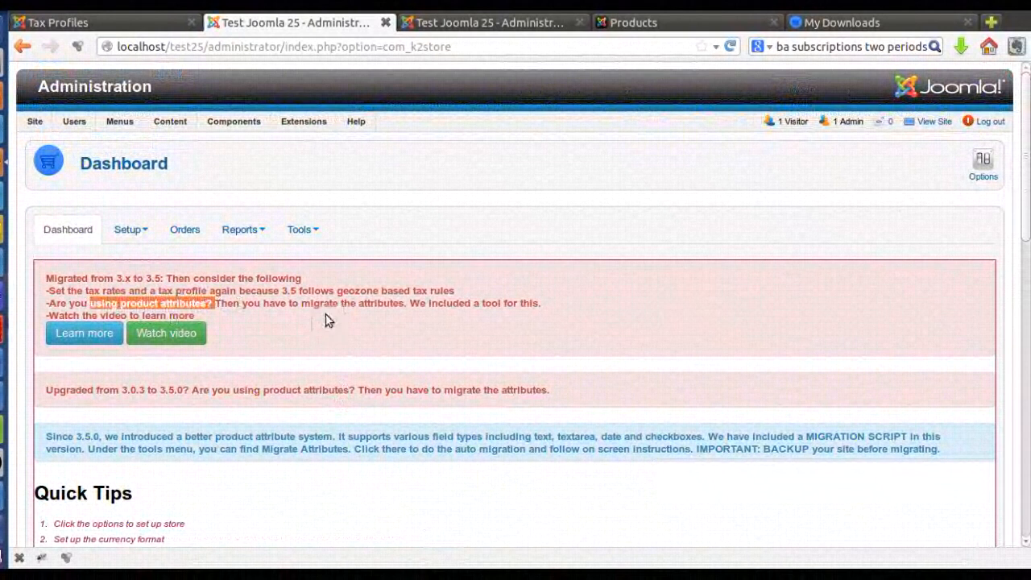
click(534, 305)
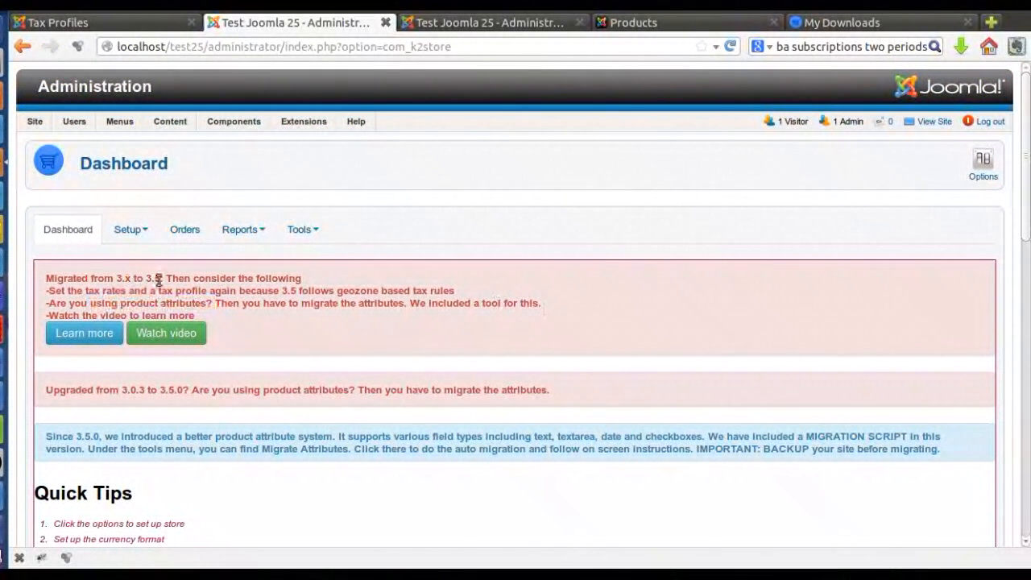
click(144, 233)
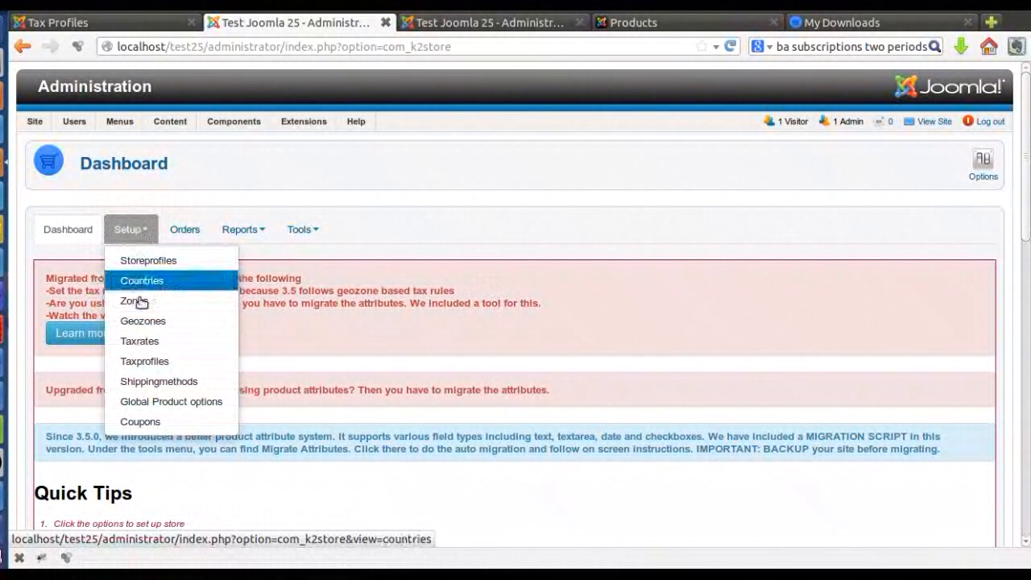
click(158, 404)
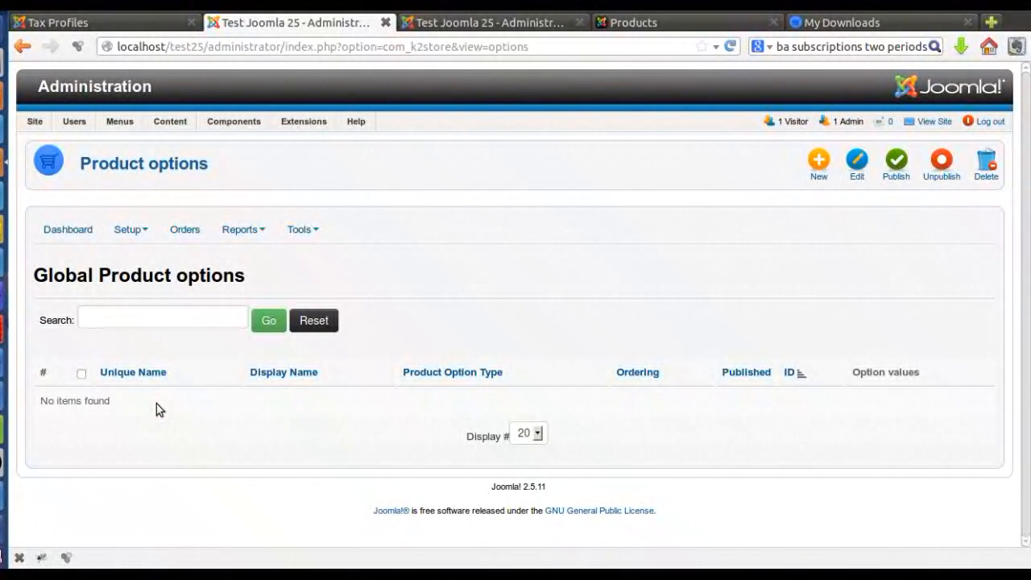
key(alt+Left)
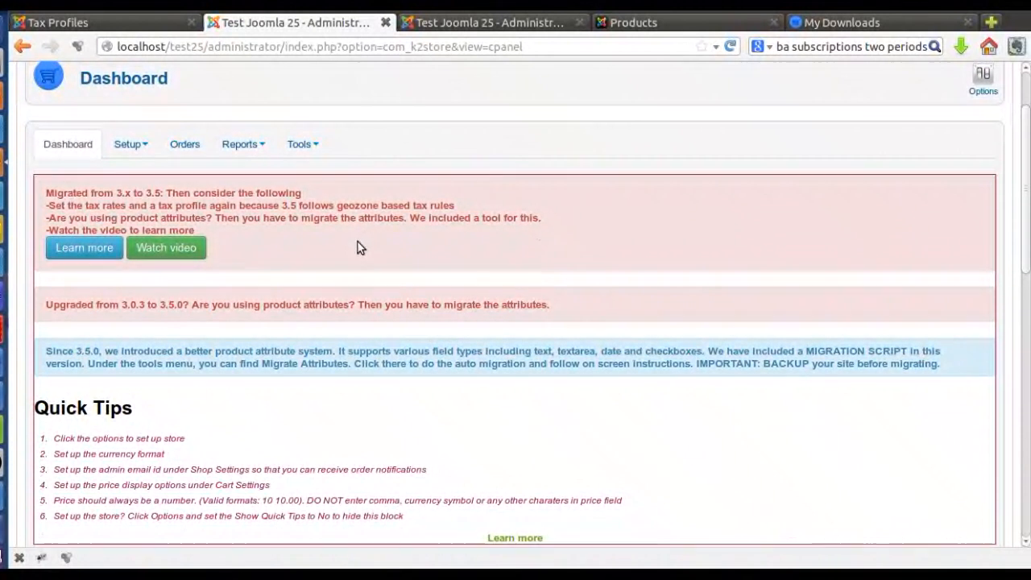
scroll(356, 244, up, 2)
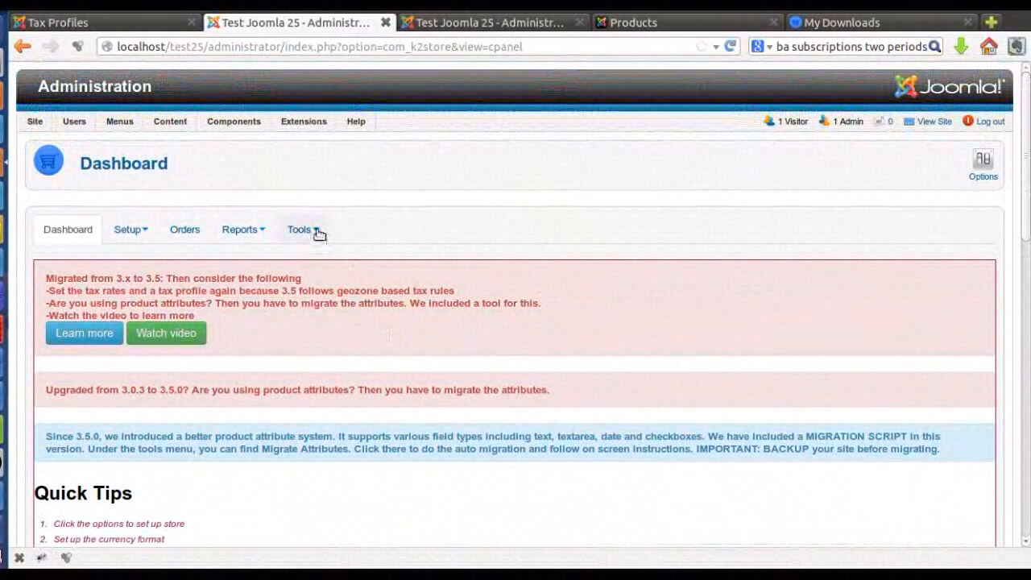
Open Tools > Migrate attributes, reload it, and review Motorola Zoom's Memory 8 GB entry.
click(314, 230)
click(351, 262)
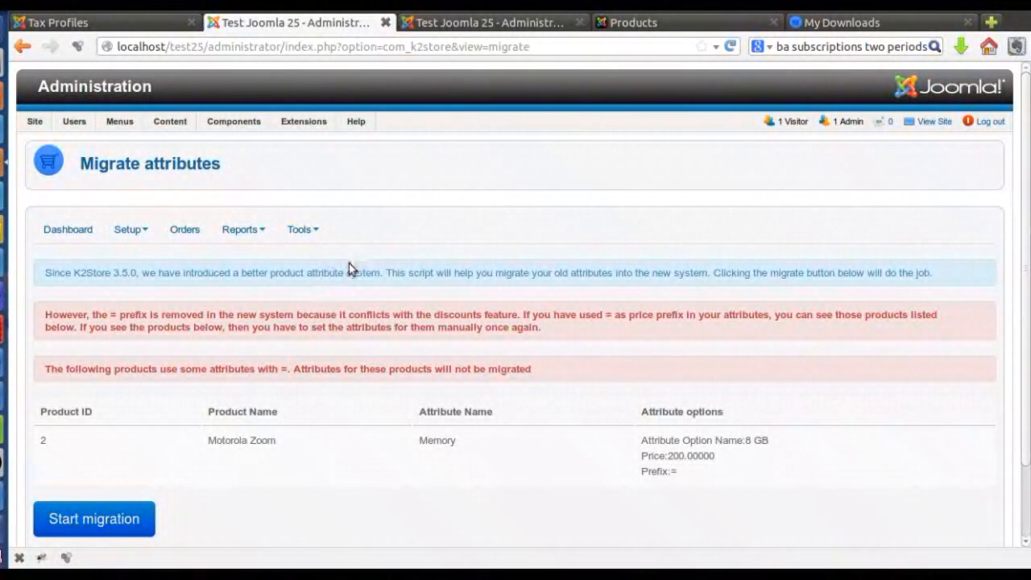
click(316, 231)
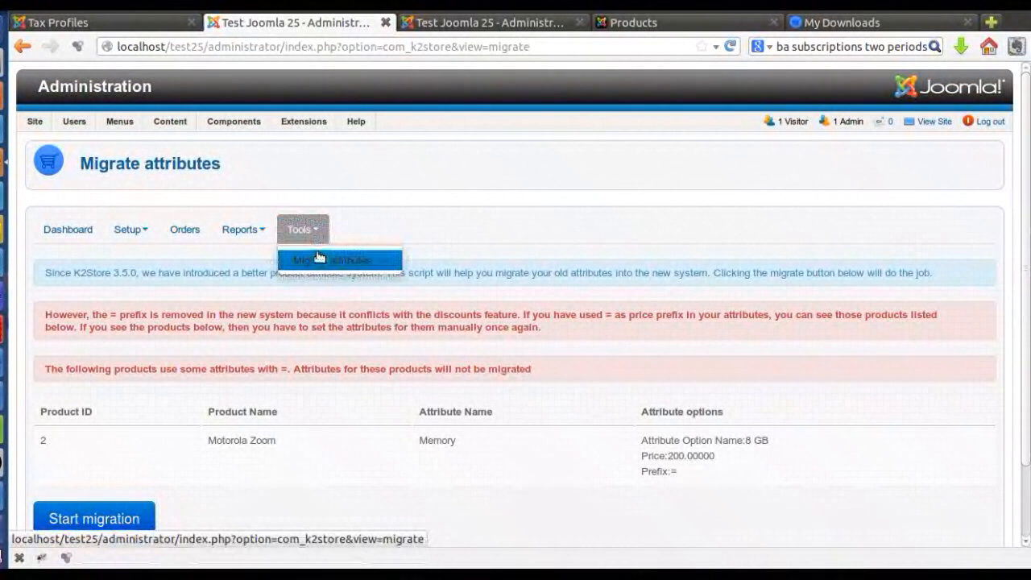
click(322, 259)
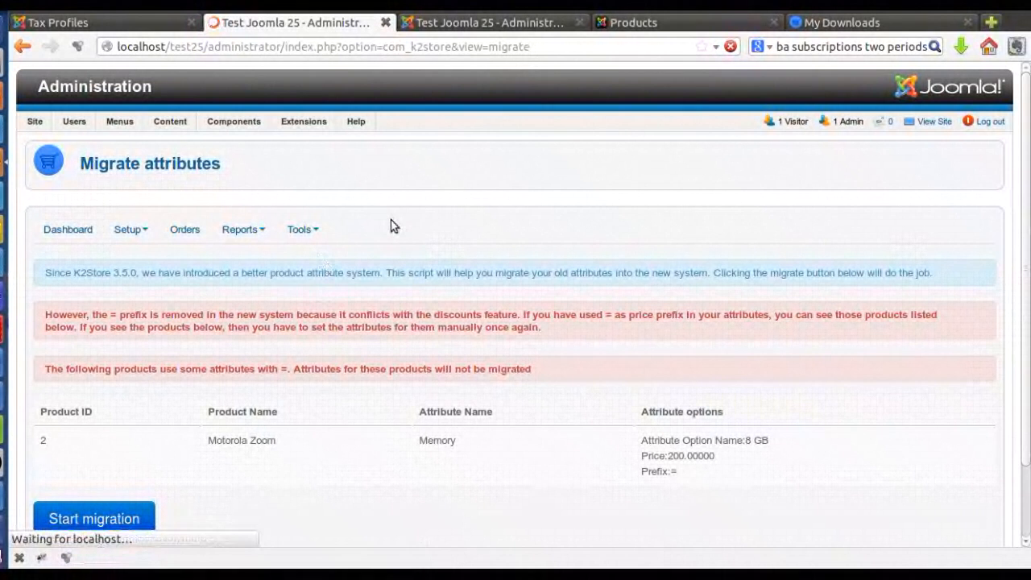
scroll(392, 240, down, 2)
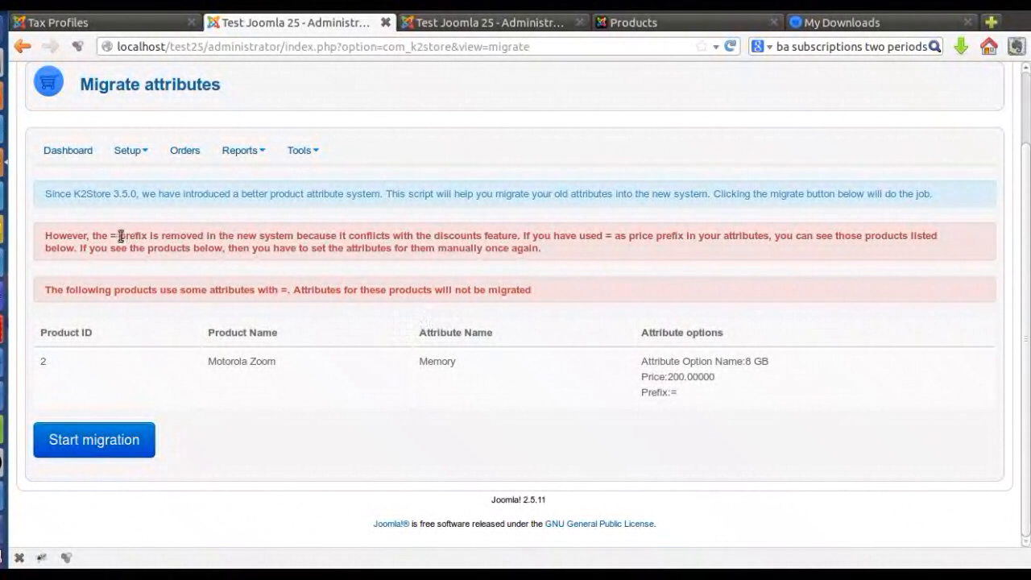
drag(111, 235, 126, 238)
click(117, 240)
double_click(115, 235)
click(141, 246)
double_click(207, 365)
click(361, 380)
drag(205, 364, 285, 369)
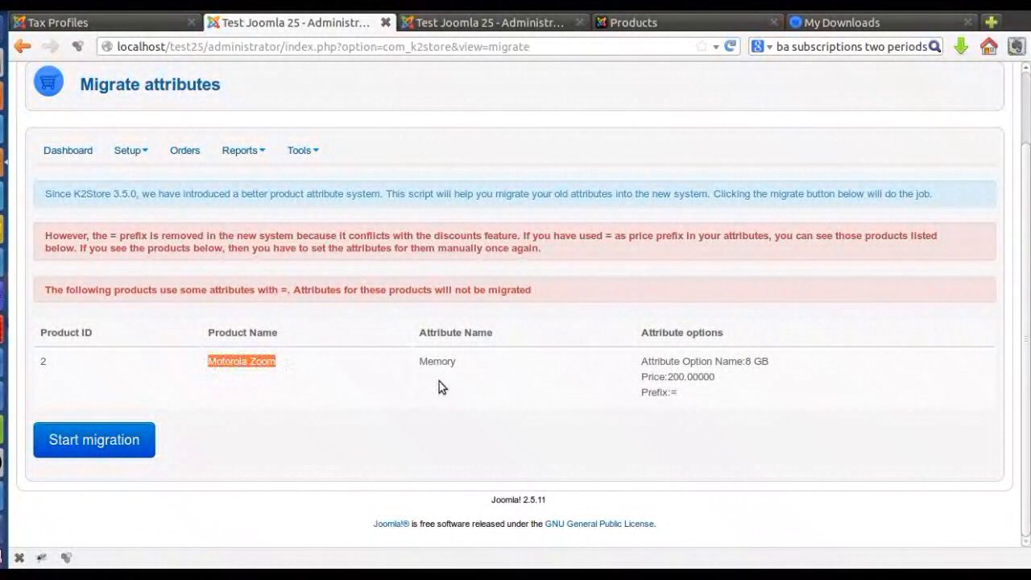
click(459, 365)
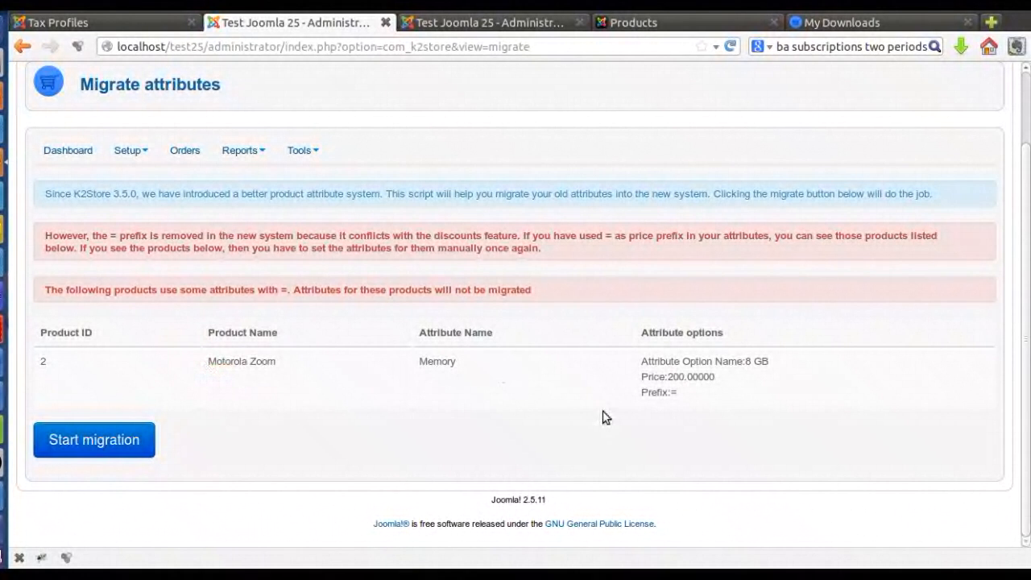
double_click(749, 361)
click(773, 372)
drag(747, 361, 773, 368)
click(684, 396)
click(681, 398)
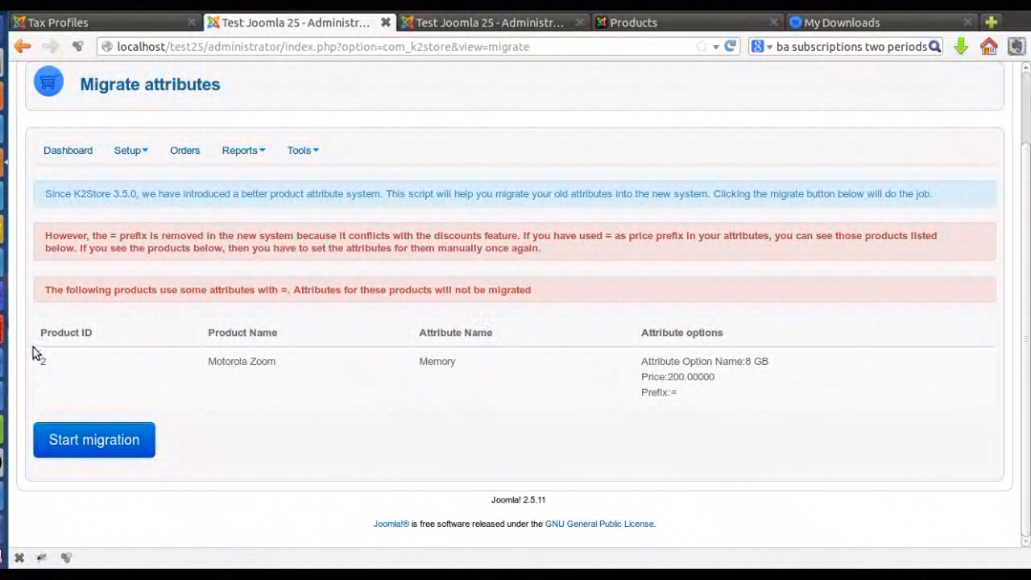
Check product ID 2's Memory 8 GB entry and price, then start the attribute migration.
drag(38, 357, 102, 370)
drag(642, 362, 752, 375)
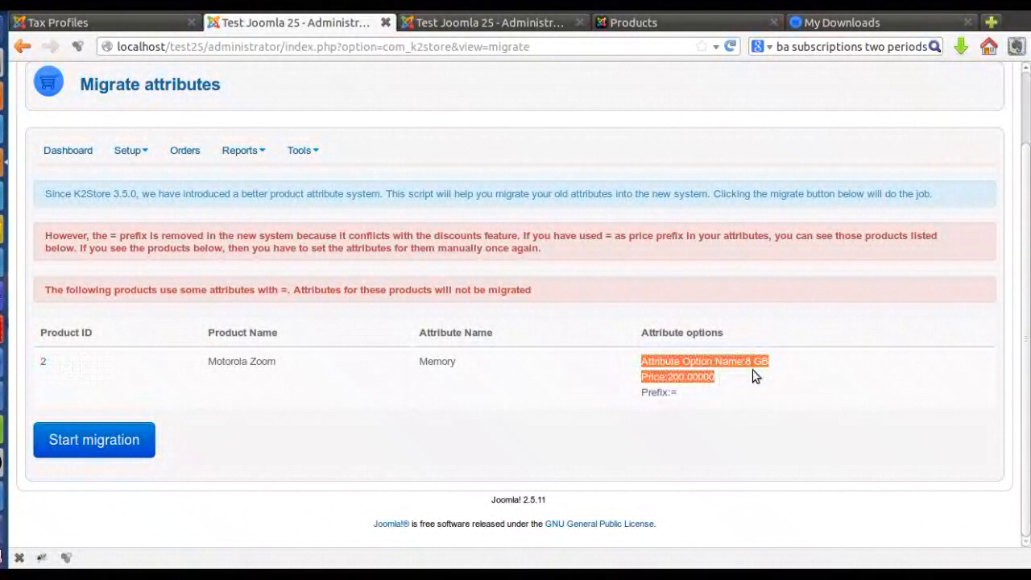
click(749, 396)
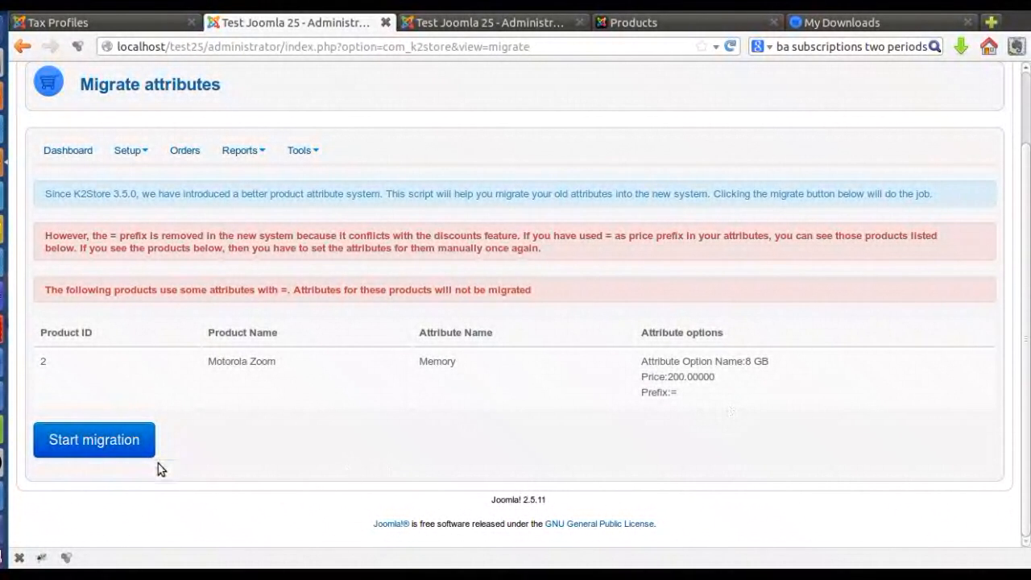
click(119, 454)
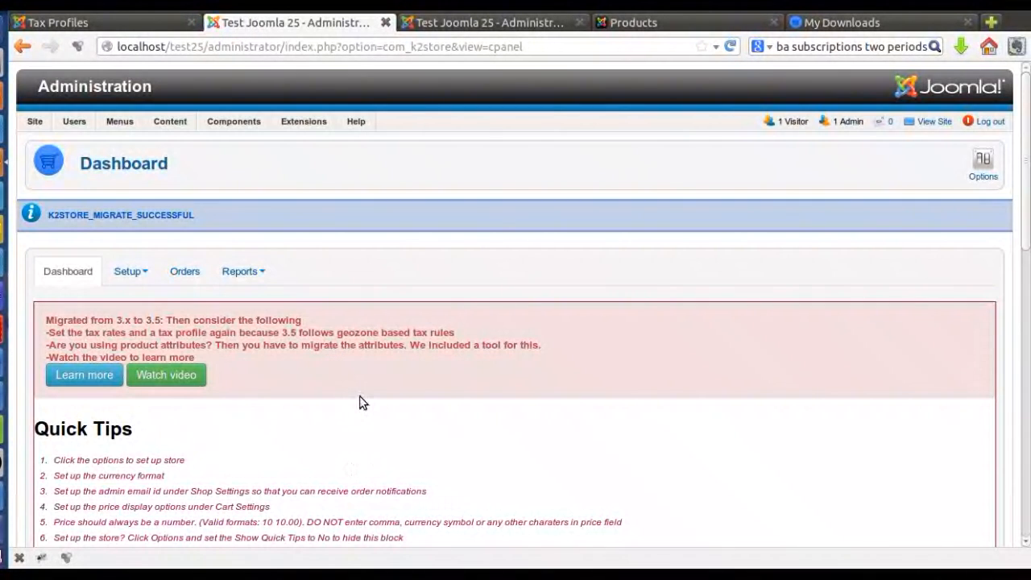
Review the migrate-successful message on the K2Store dashboard and expand the Setup dropdown.
scroll(262, 235, down, 3)
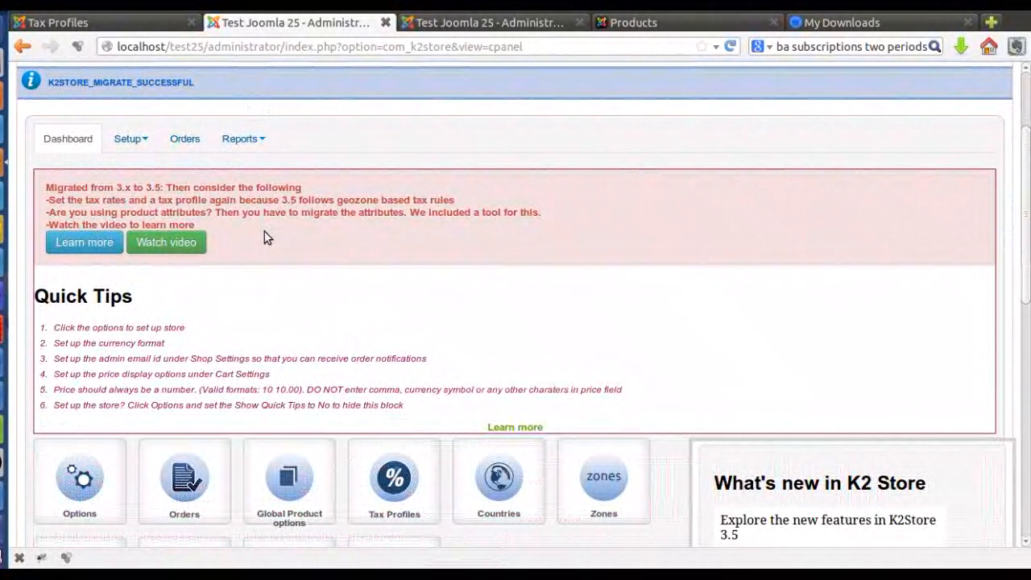
scroll(310, 304, up, 2)
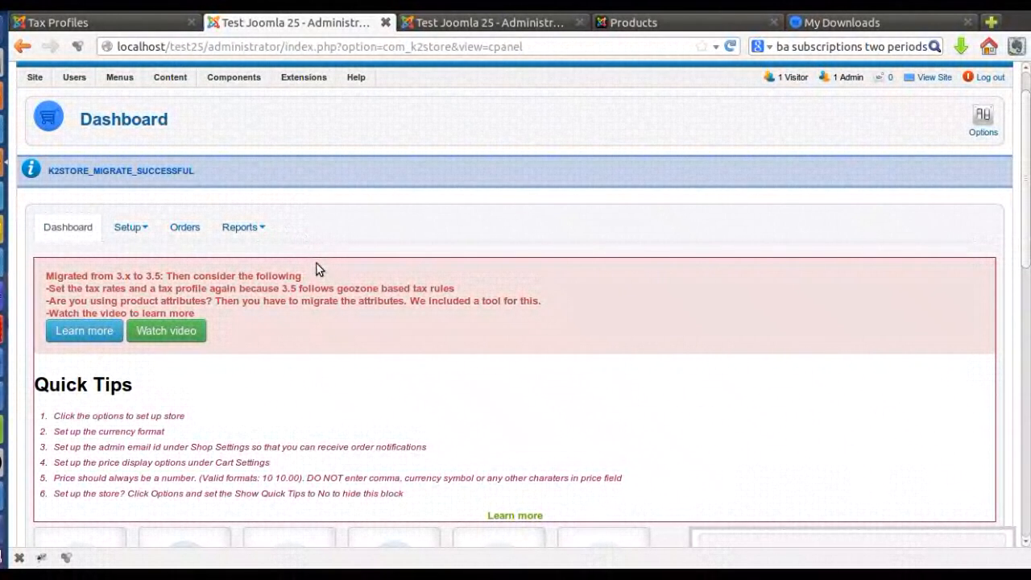
click(145, 235)
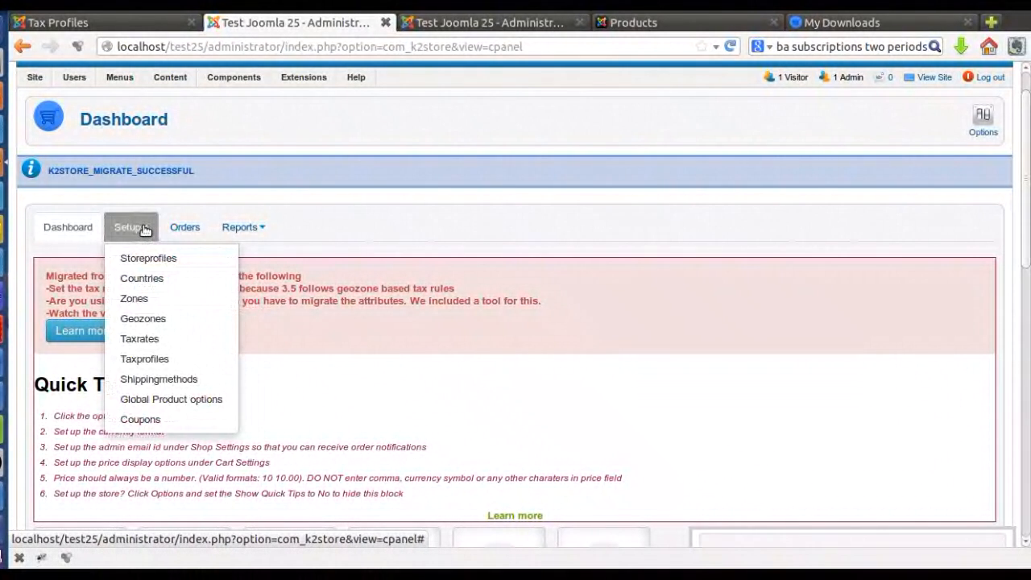
Open Global Product options and inspect the option values of memory and colour.
click(179, 401)
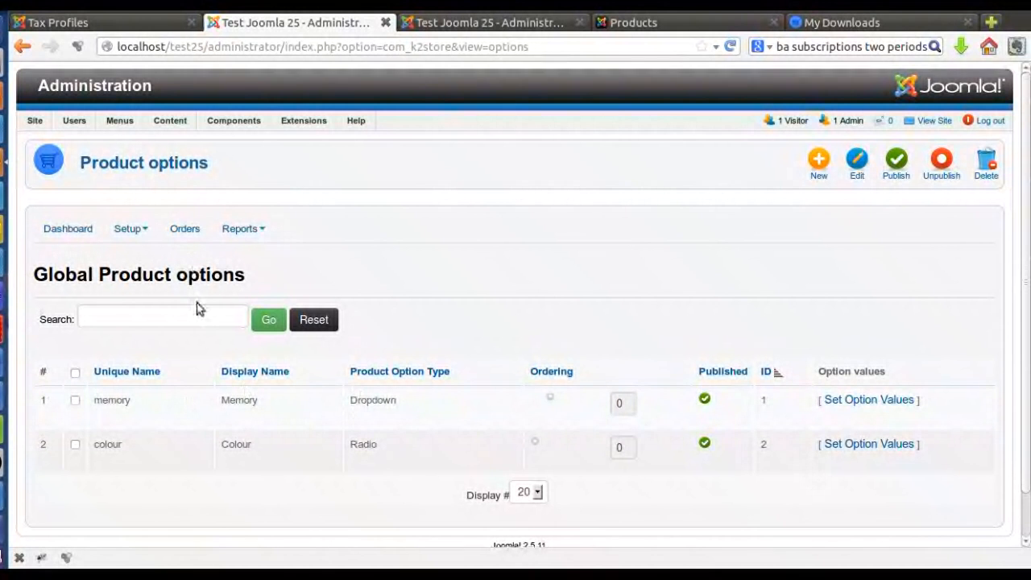
scroll(159, 365, down, 1)
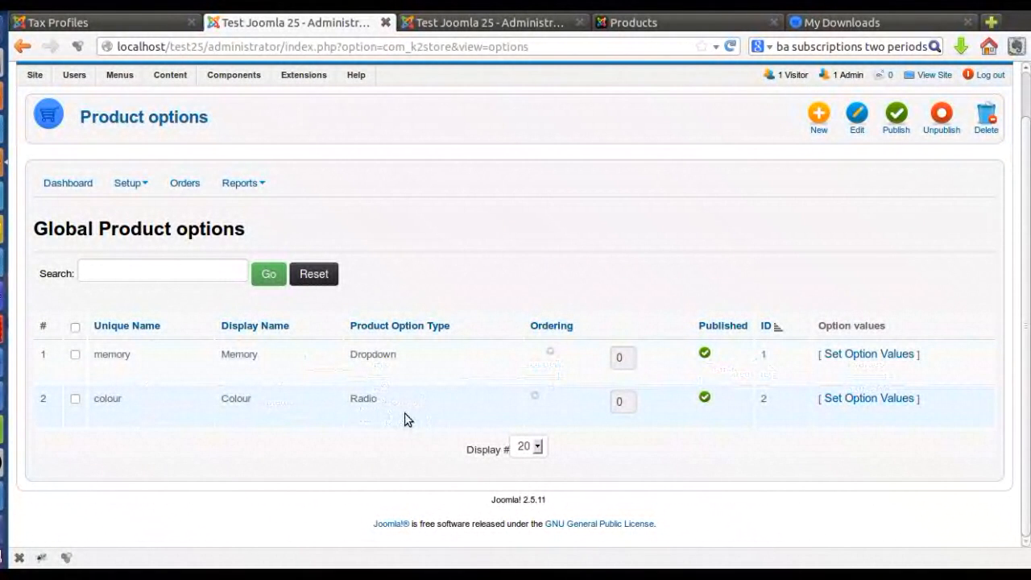
click(885, 362)
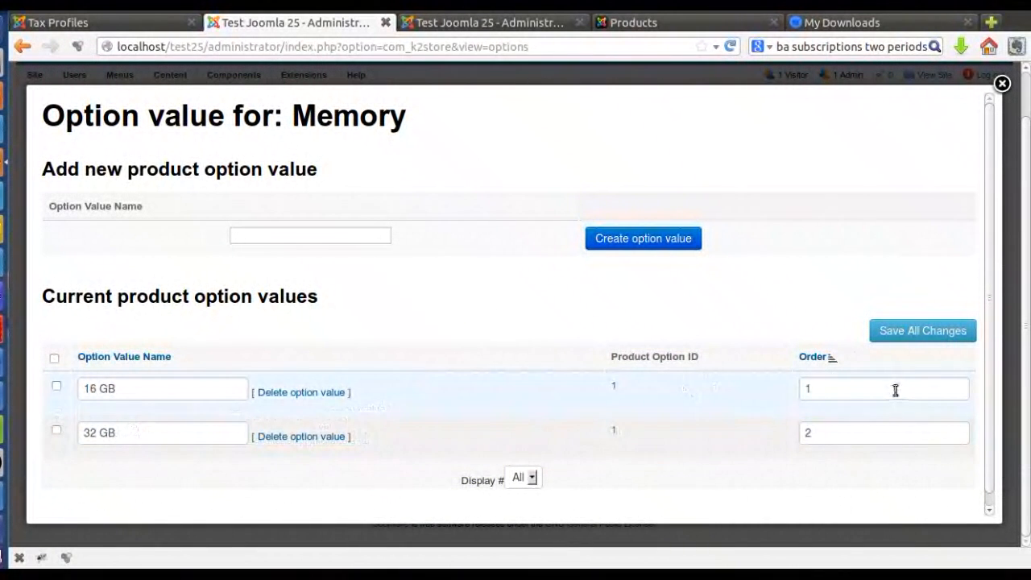
click(1003, 83)
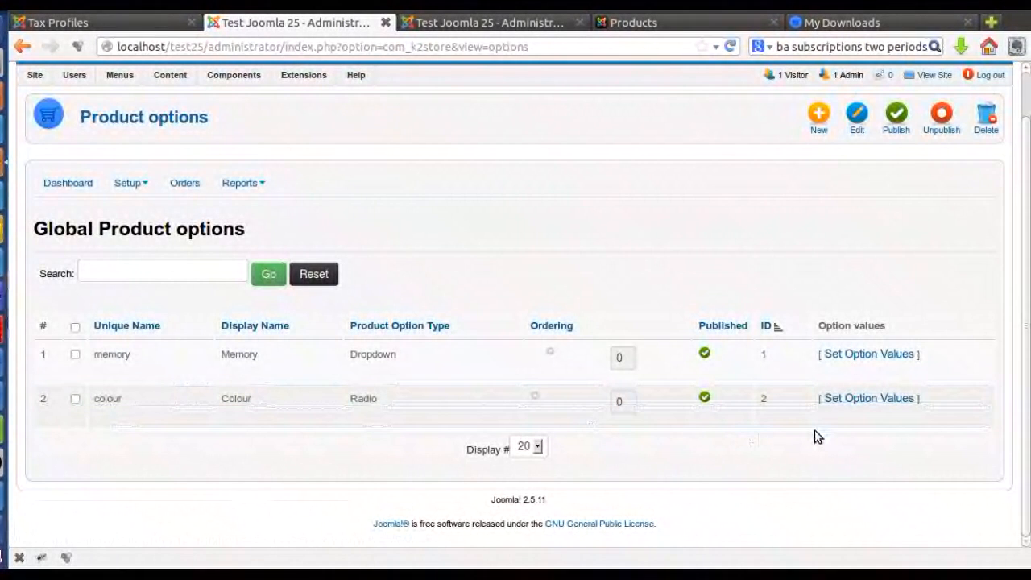
click(867, 398)
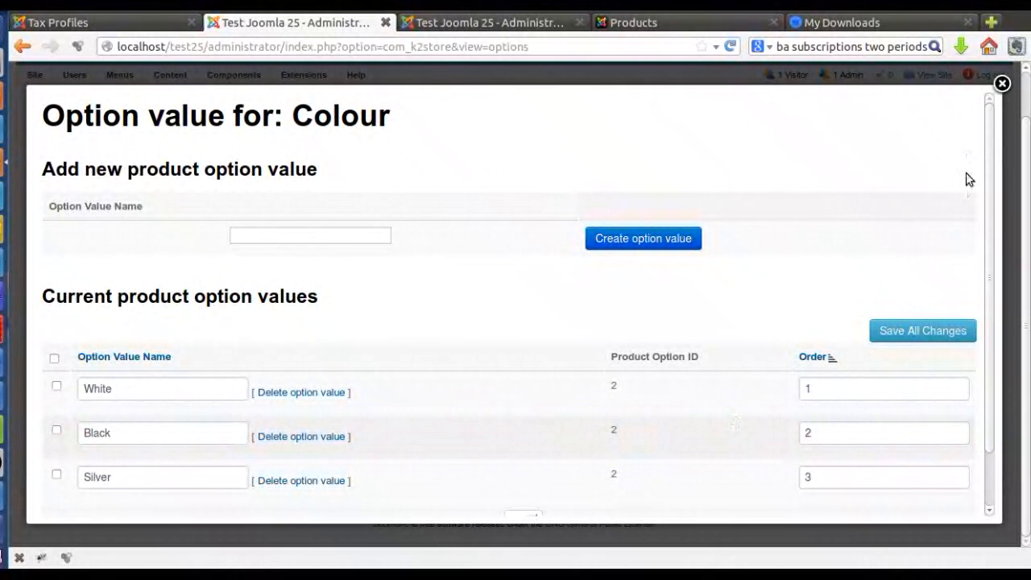
click(1002, 83)
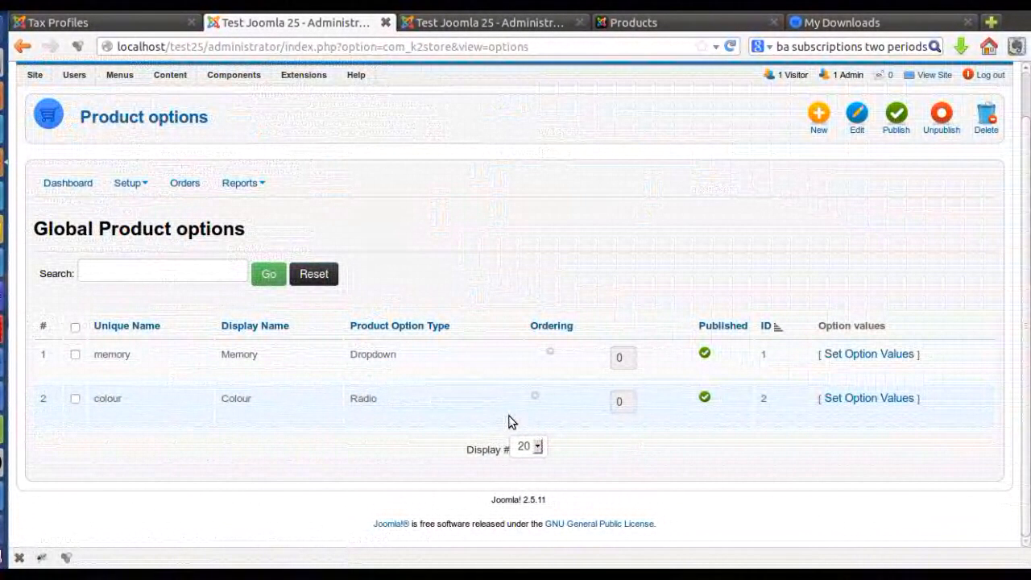
scroll(508, 421, up, 1)
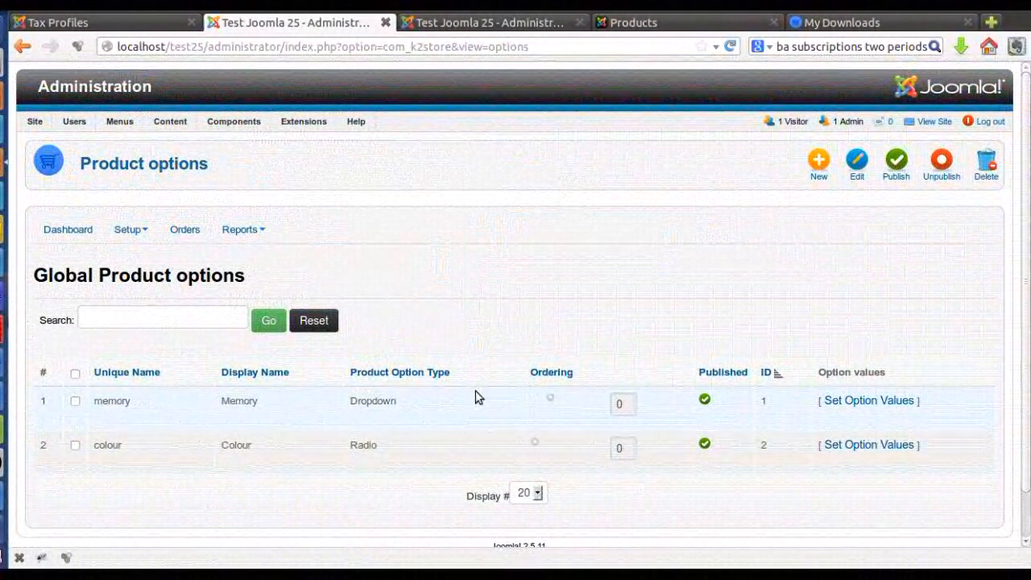
Go to Components > K2 > Items and open Motorola Zoom for editing.
mouse_move(244, 117)
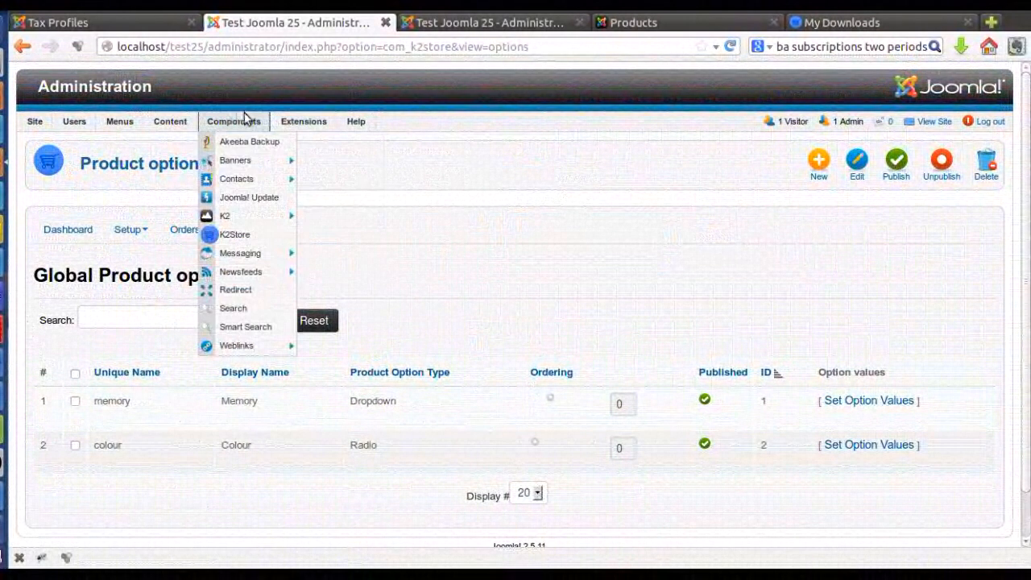
mouse_move(232, 167)
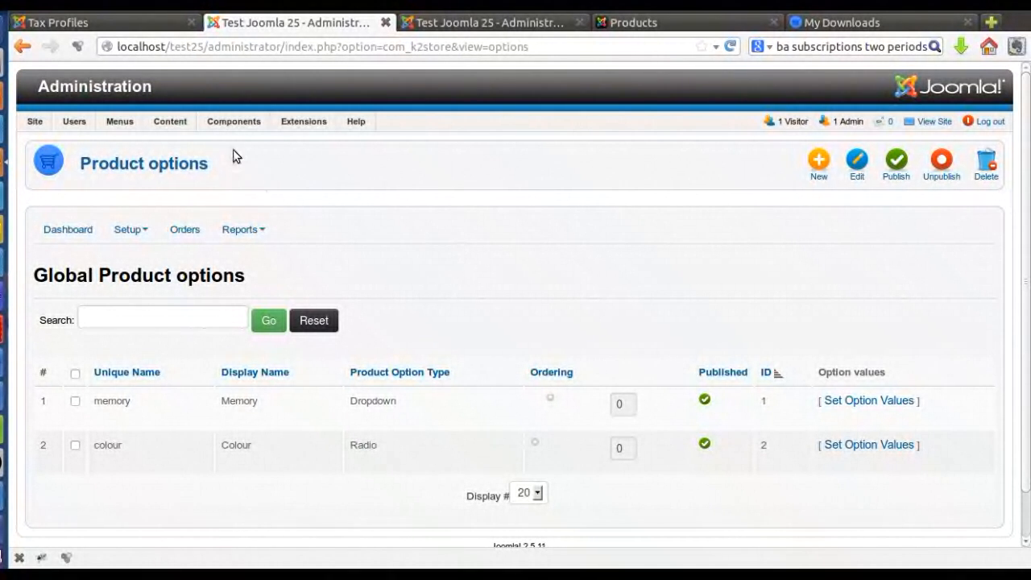
mouse_move(236, 185)
mouse_move(238, 223)
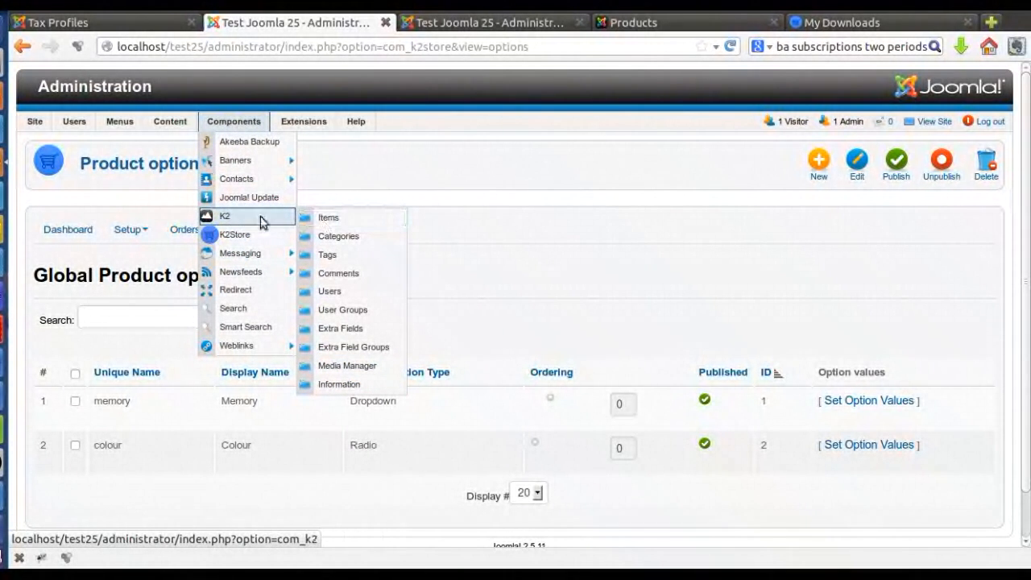
click(326, 223)
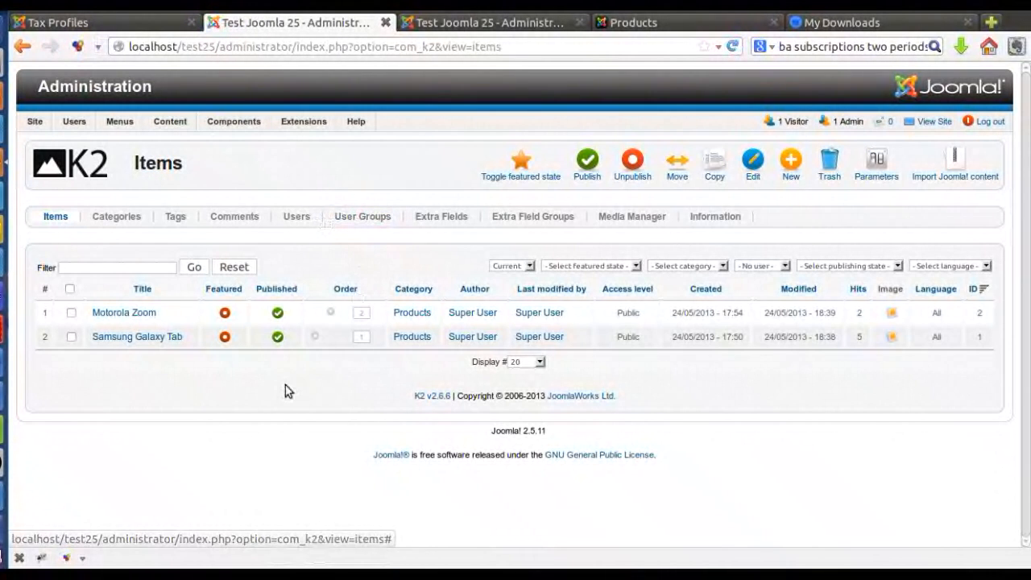
click(139, 319)
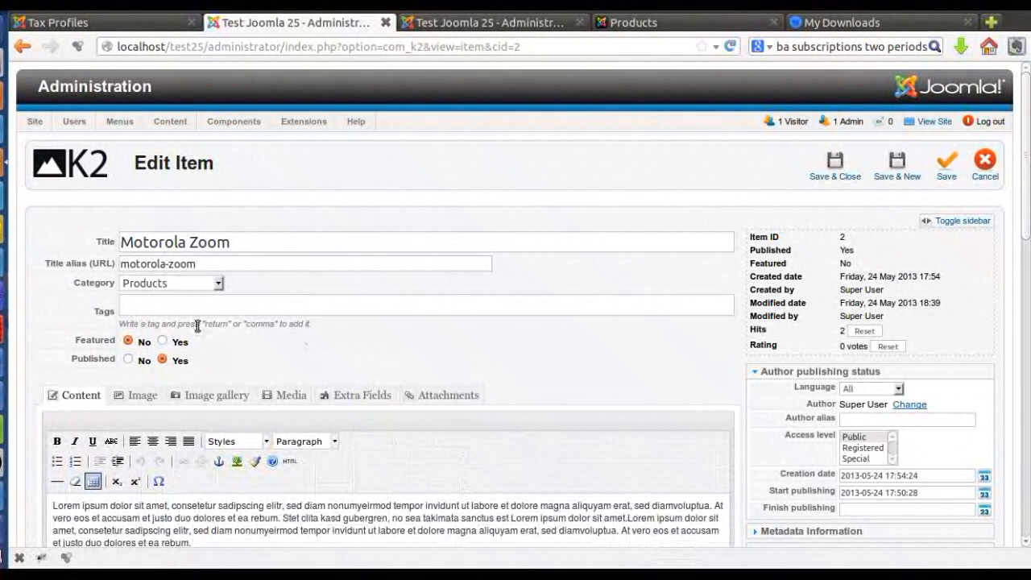
Scroll to the K2Store section and focus the Choose a product option field.
scroll(421, 329, down, 10)
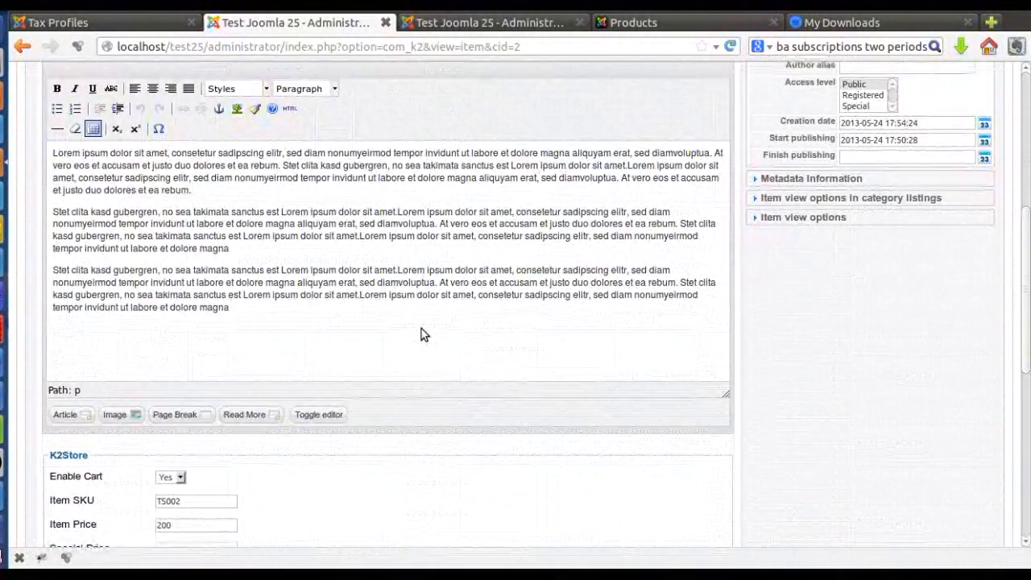
scroll(420, 331, down, 5)
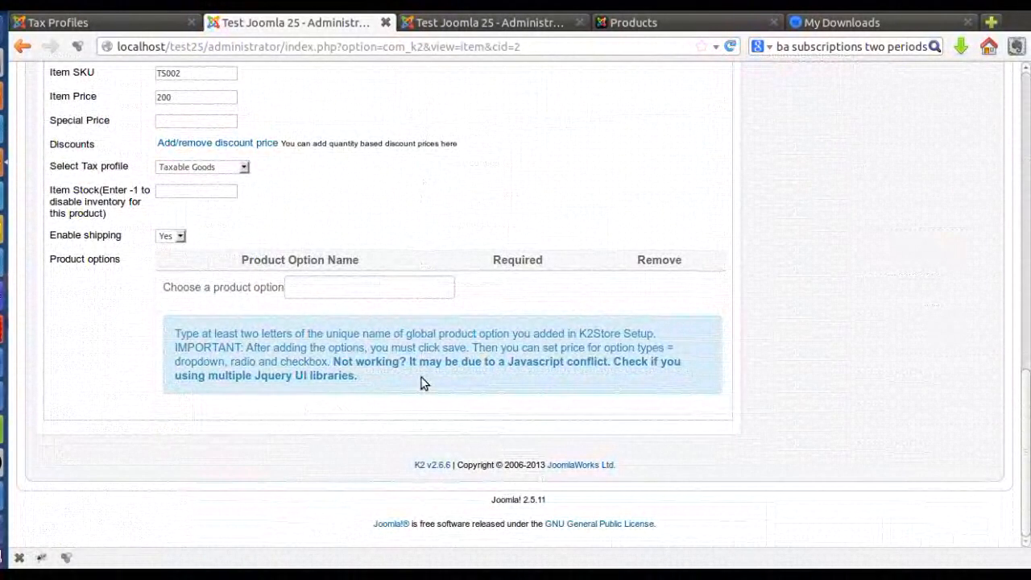
scroll(420, 380, up, 1)
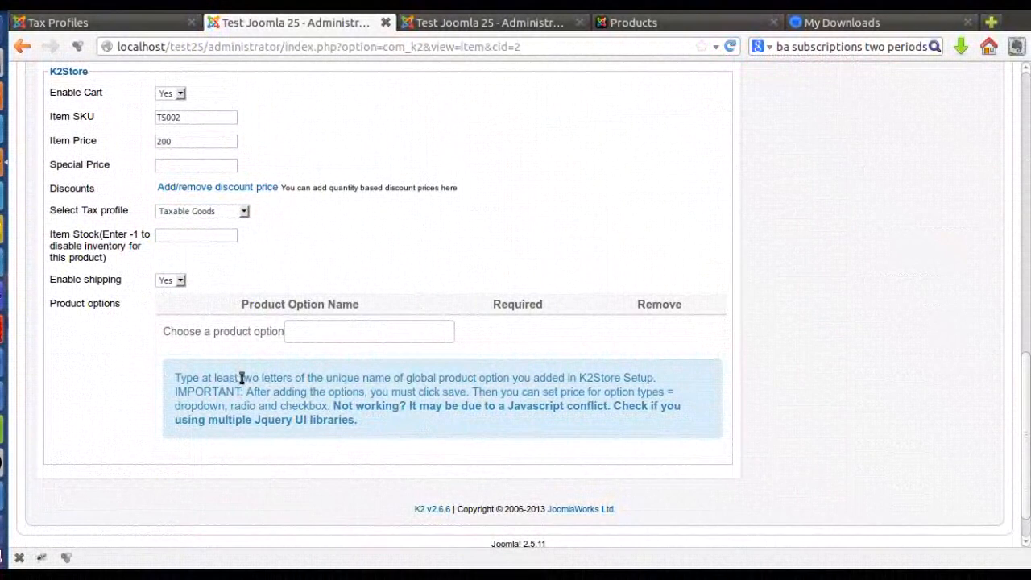
click(373, 342)
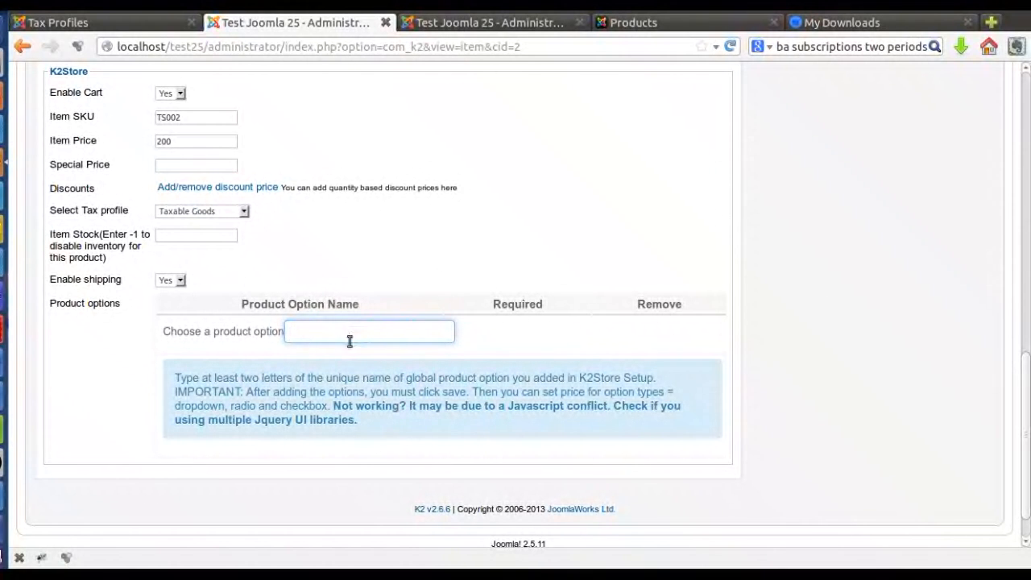
scroll(431, 322, up, 15)
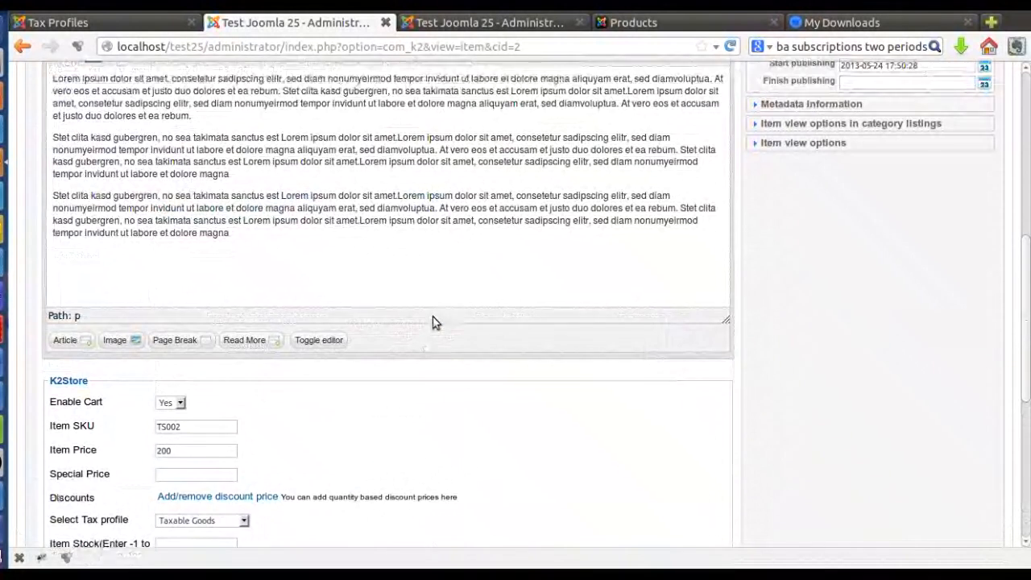
drag(246, 242, 73, 239)
scroll(416, 299, down, 15)
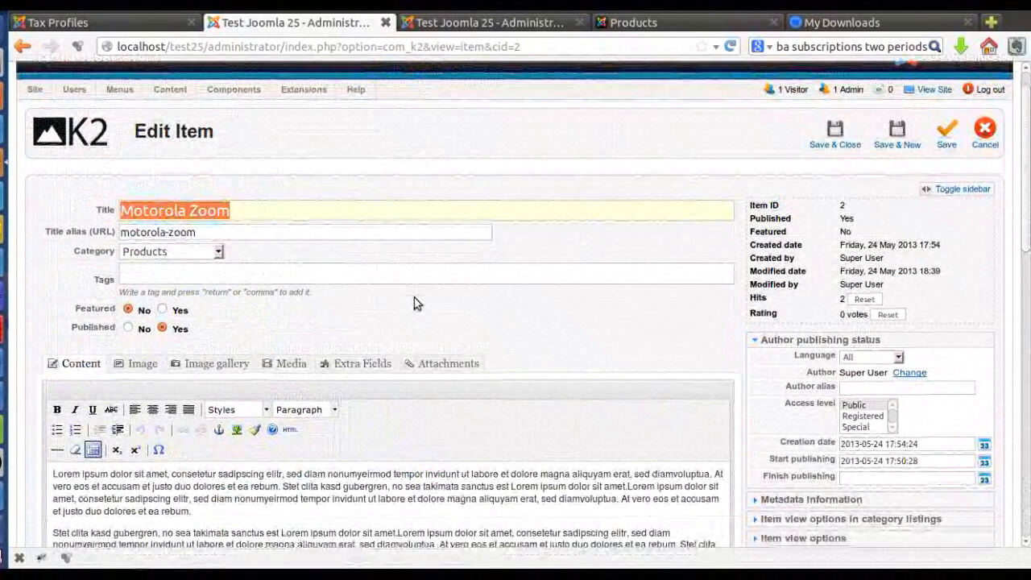
scroll(411, 310, down, 3)
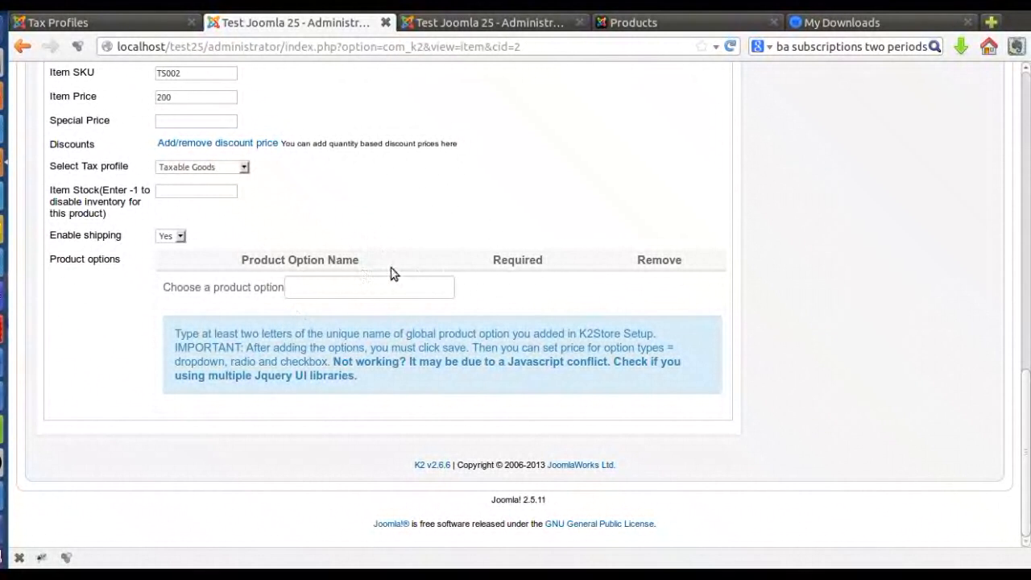
click(316, 290)
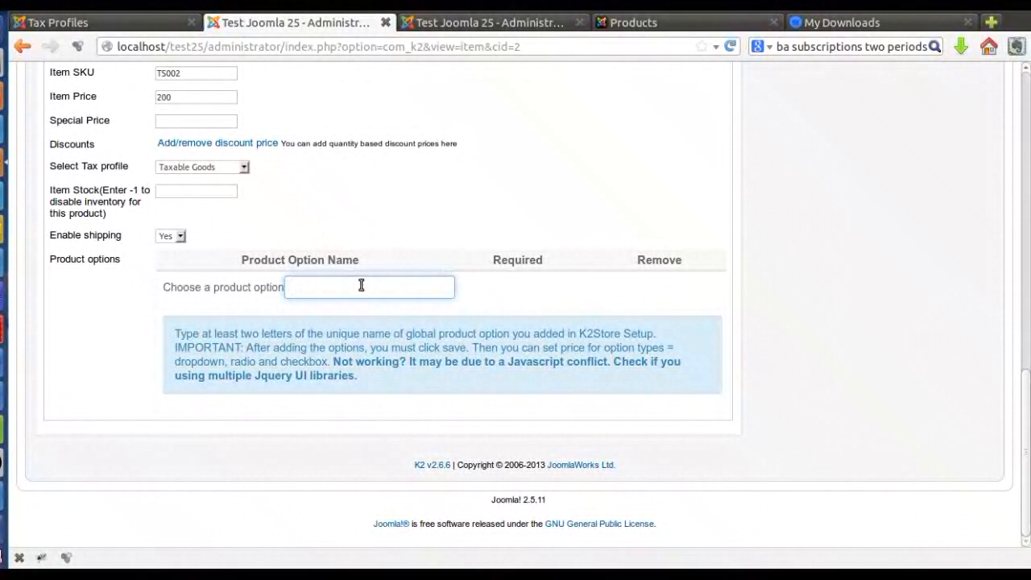
text(Me)
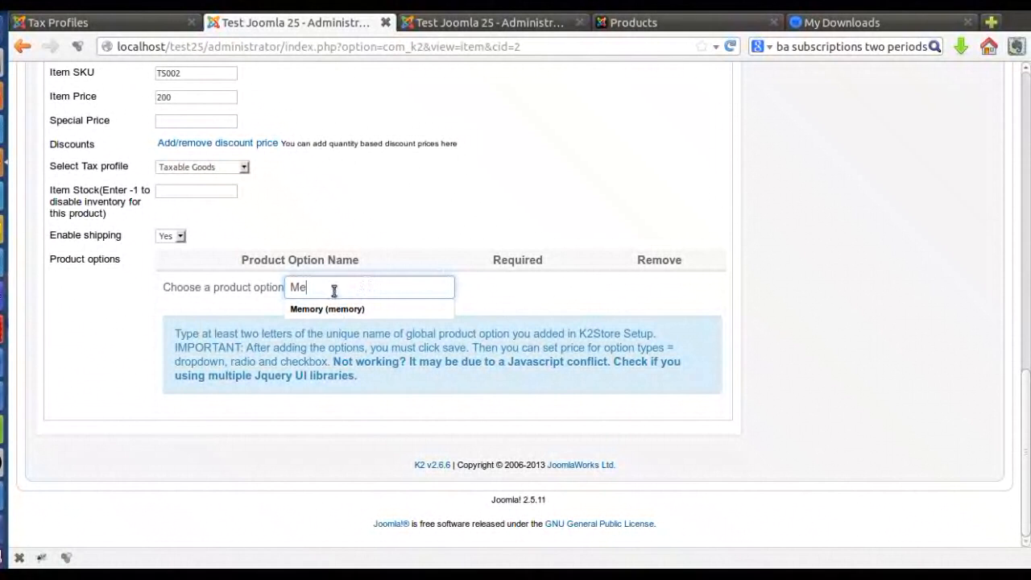
drag(331, 290, 264, 281)
key(BackSpace)
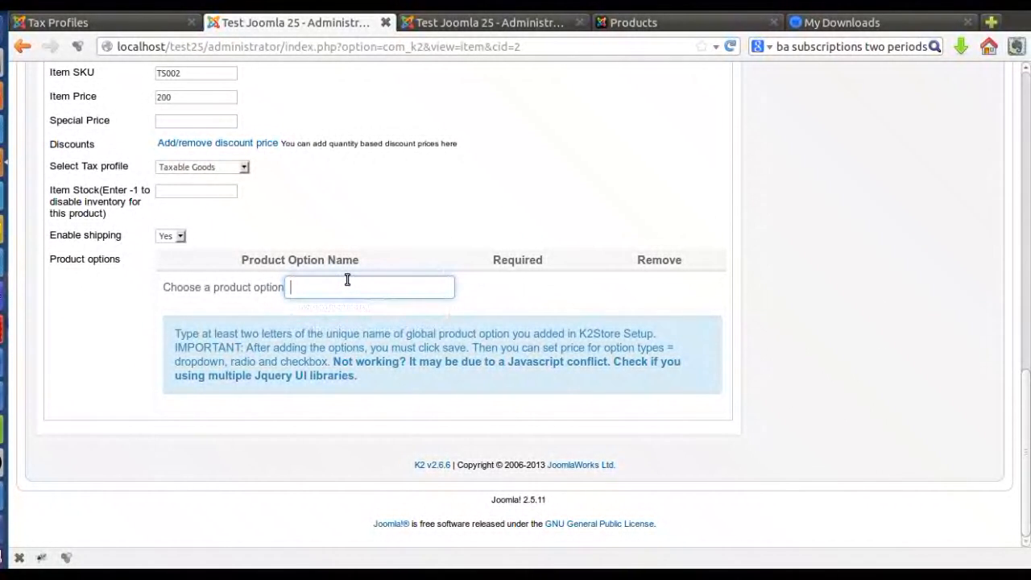
scroll(368, 283, up, 2)
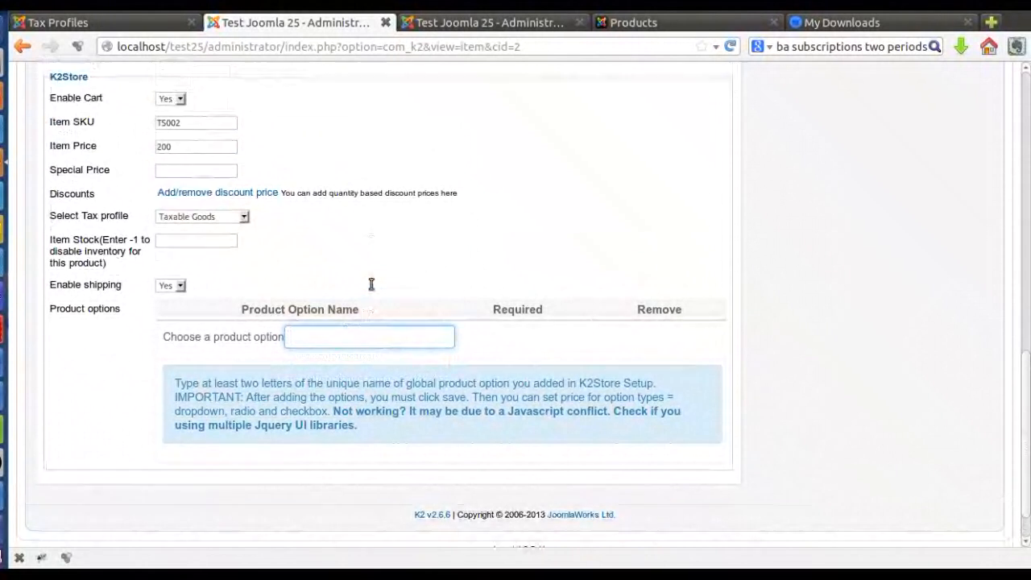
scroll(395, 294, down, 2)
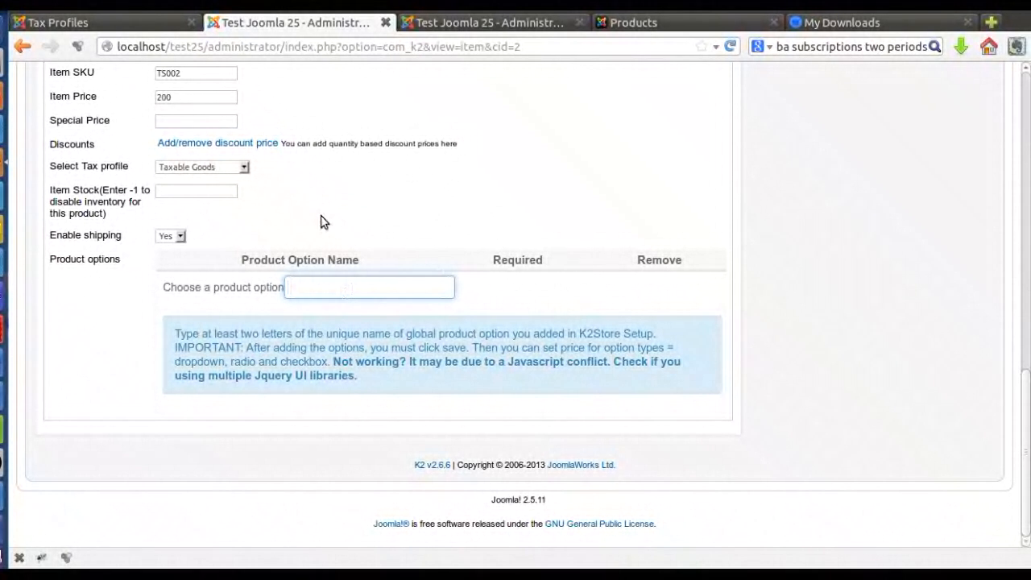
scroll(391, 204, up, 1)
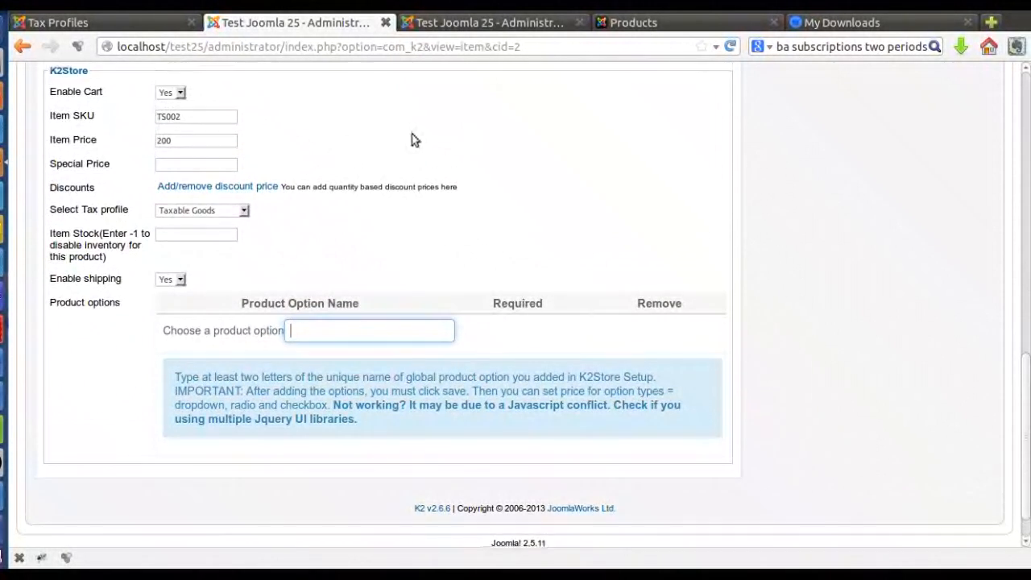
In the other admin tab, go to Components > K2Store > Setup > Global Product options.
click(495, 26)
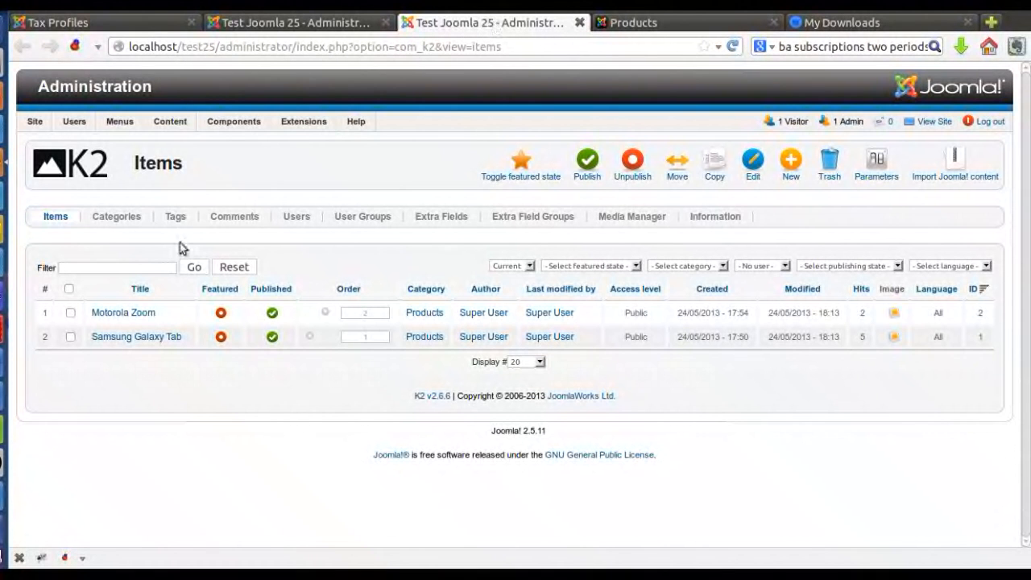
mouse_move(191, 117)
mouse_move(234, 120)
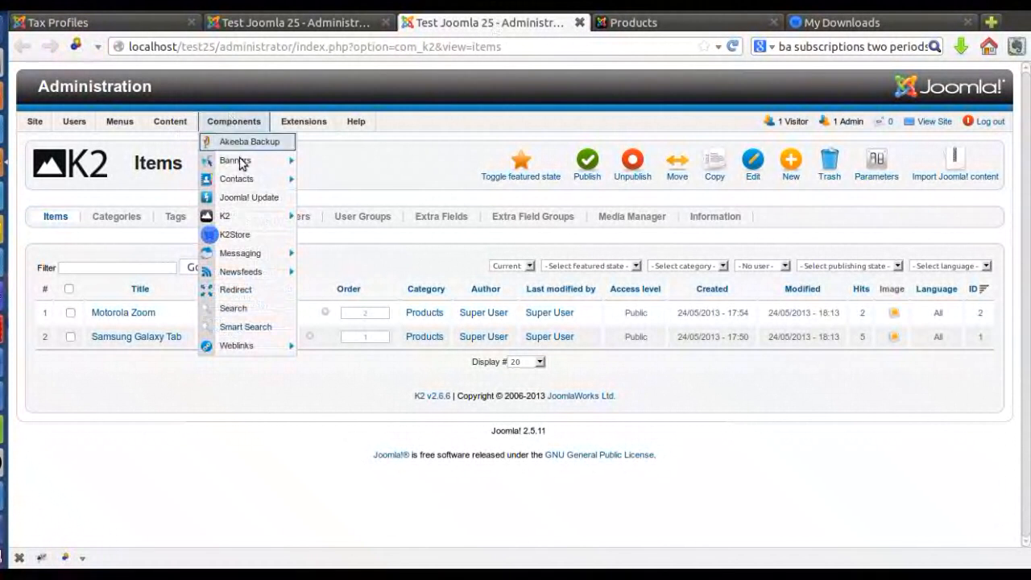
click(250, 236)
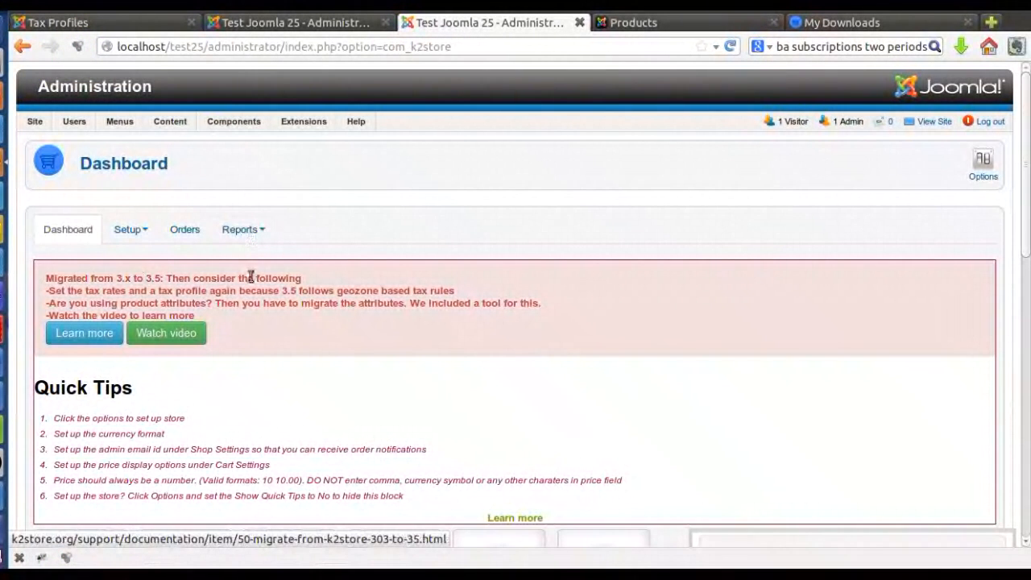
click(144, 233)
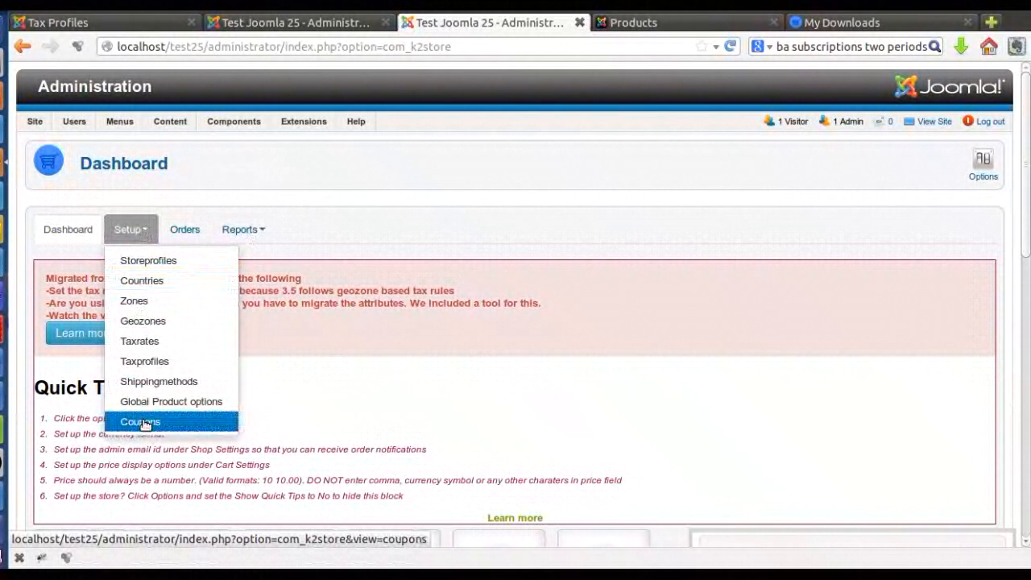
click(162, 403)
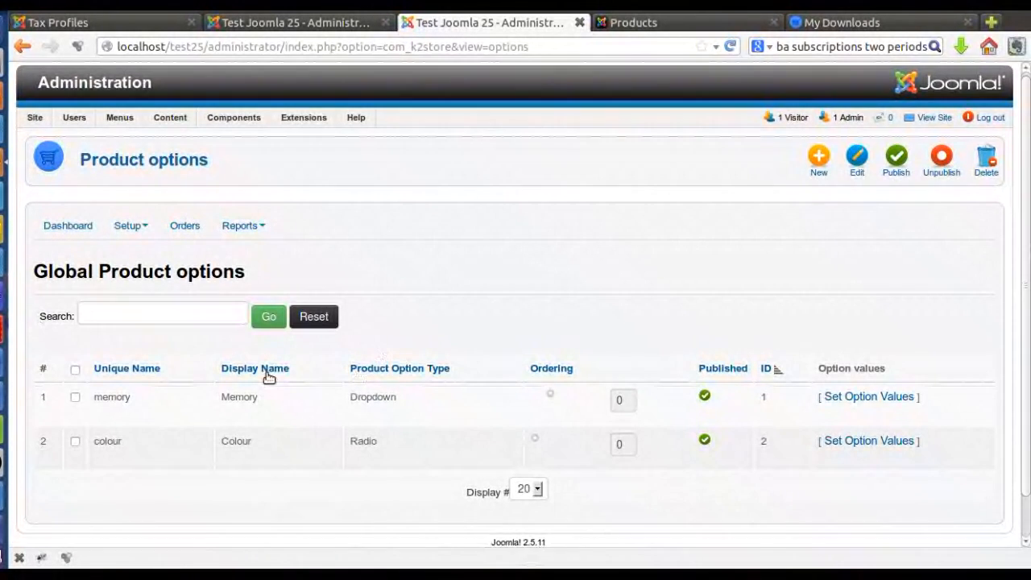
scroll(161, 366, down, 1)
Note the unique names memory and colour and the Memory display name.
drag(135, 360, 95, 360)
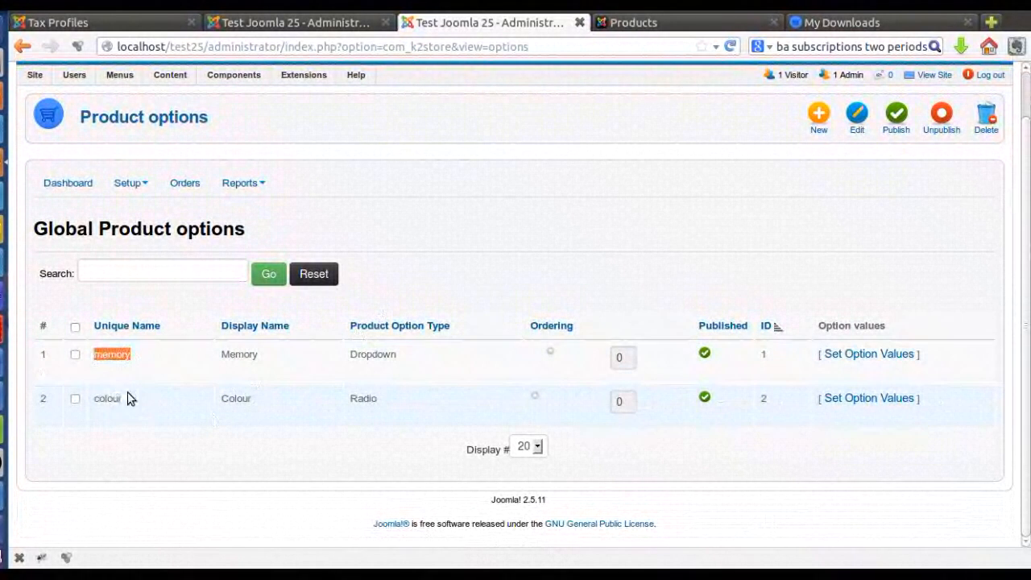
drag(130, 401, 92, 403)
click(259, 395)
drag(258, 358, 215, 354)
click(254, 357)
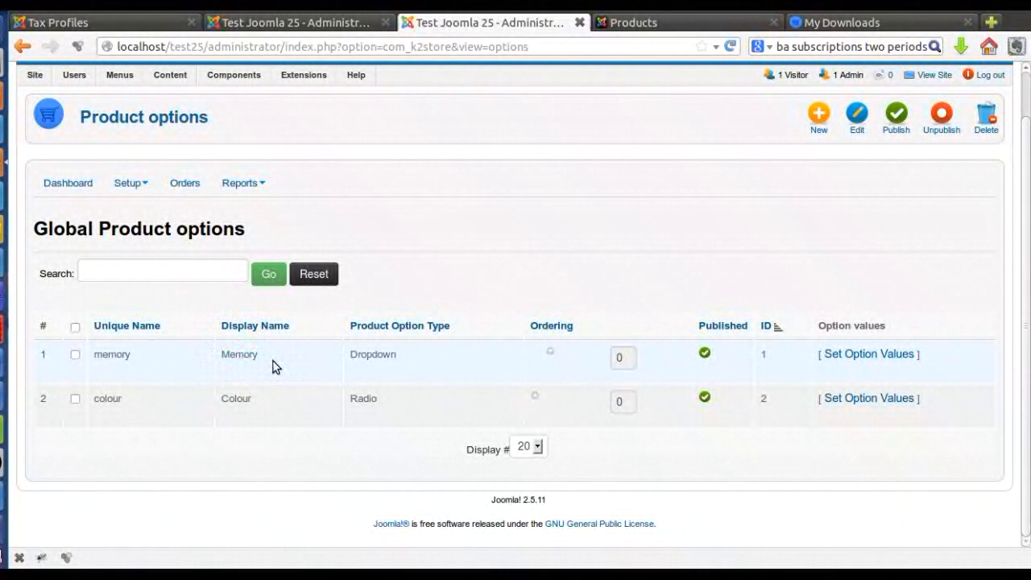
drag(258, 357, 218, 354)
click(136, 397)
drag(136, 396, 104, 354)
click(139, 365)
Back on the item edit tab, type 'me' and attach Memory (memory) as a product option.
click(302, 23)
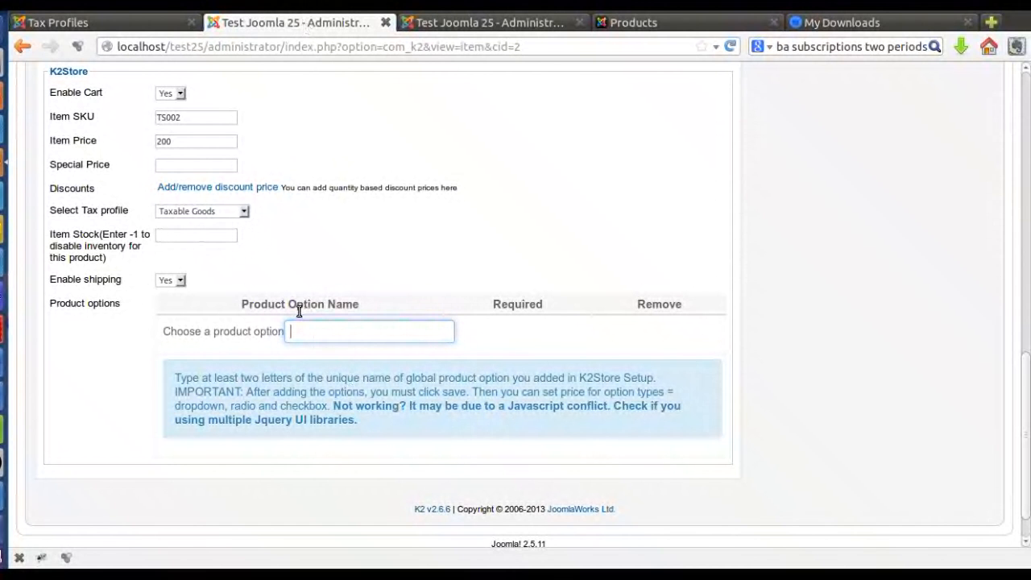
scroll(360, 287, up, 1)
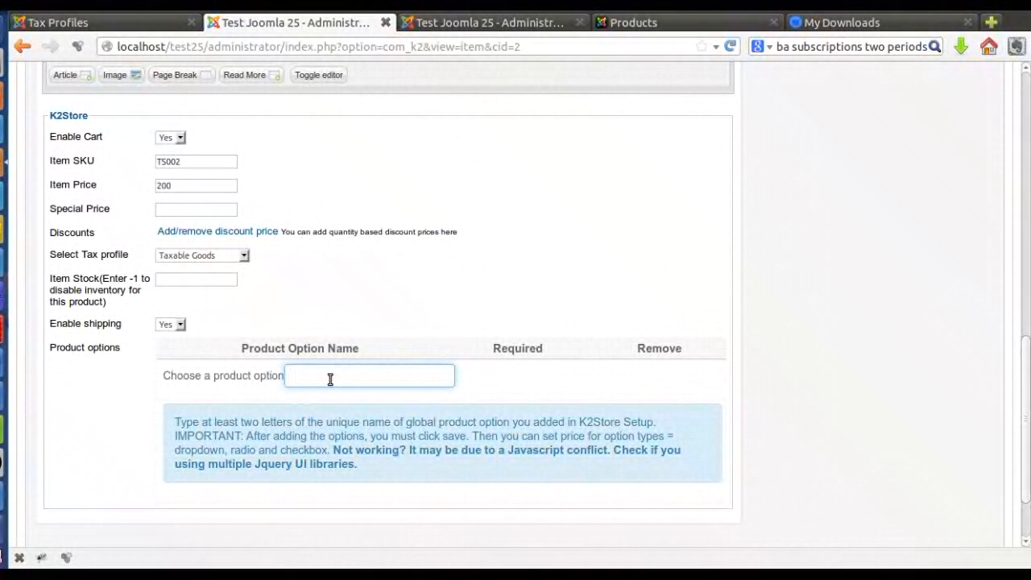
text(me)
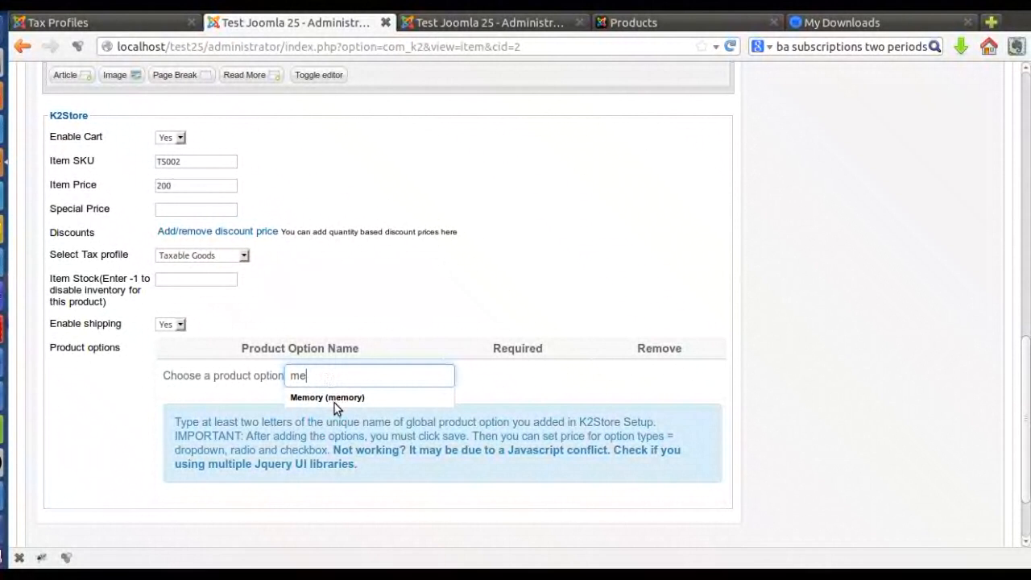
click(348, 401)
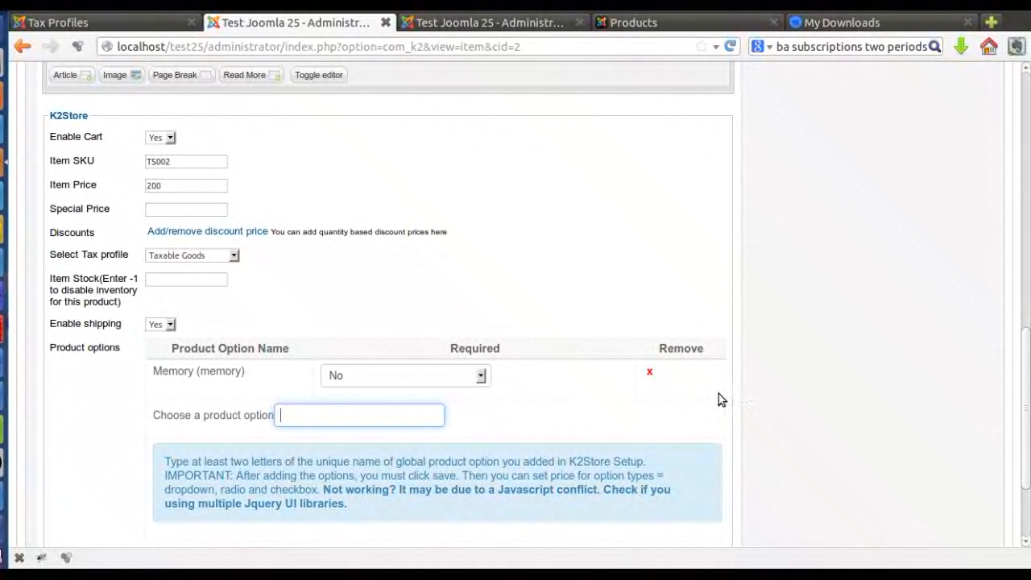
Set Memory's Required to Yes and type 'co' in the product option field.
click(388, 375)
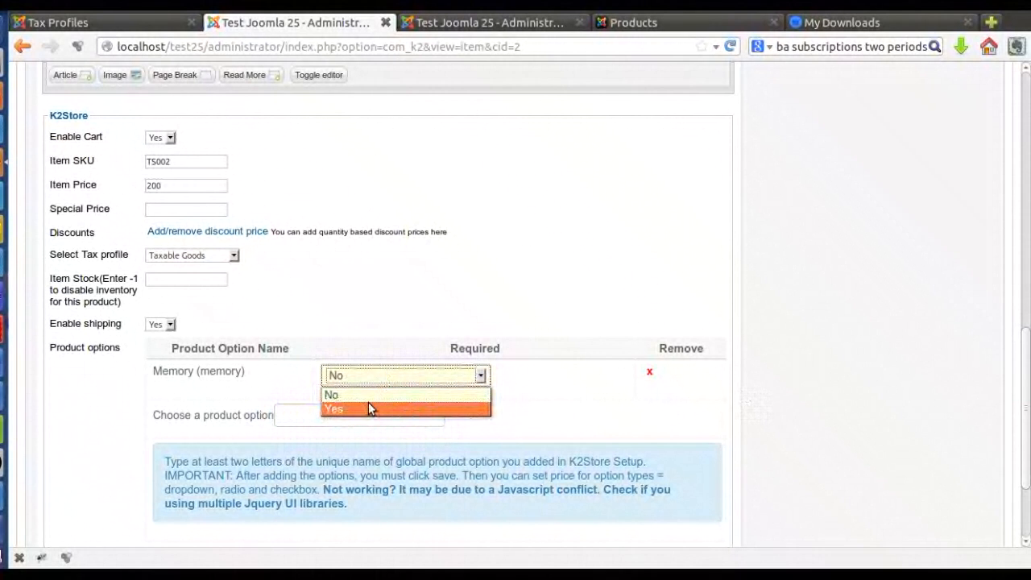
click(368, 409)
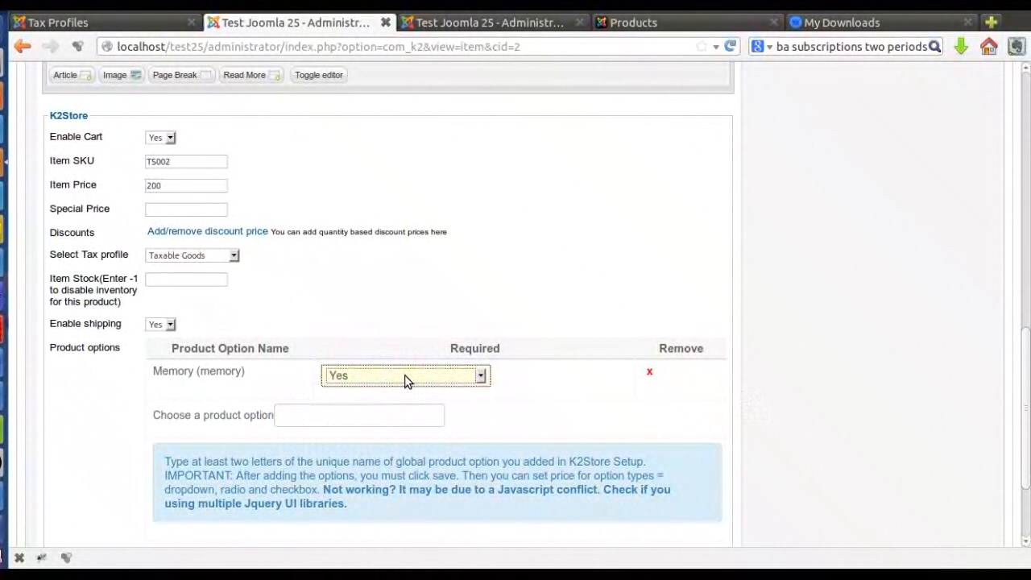
click(289, 416)
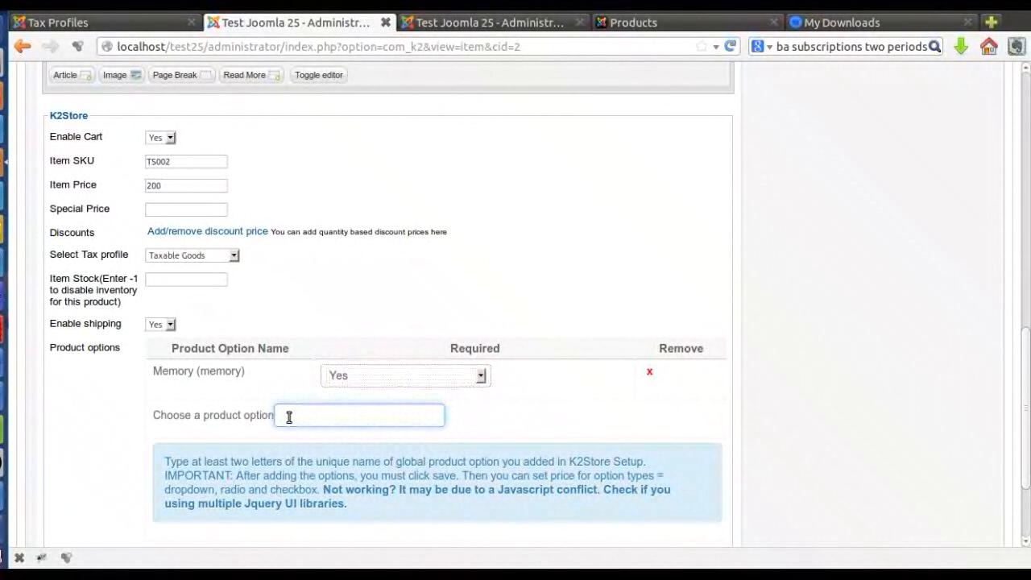
text(co)
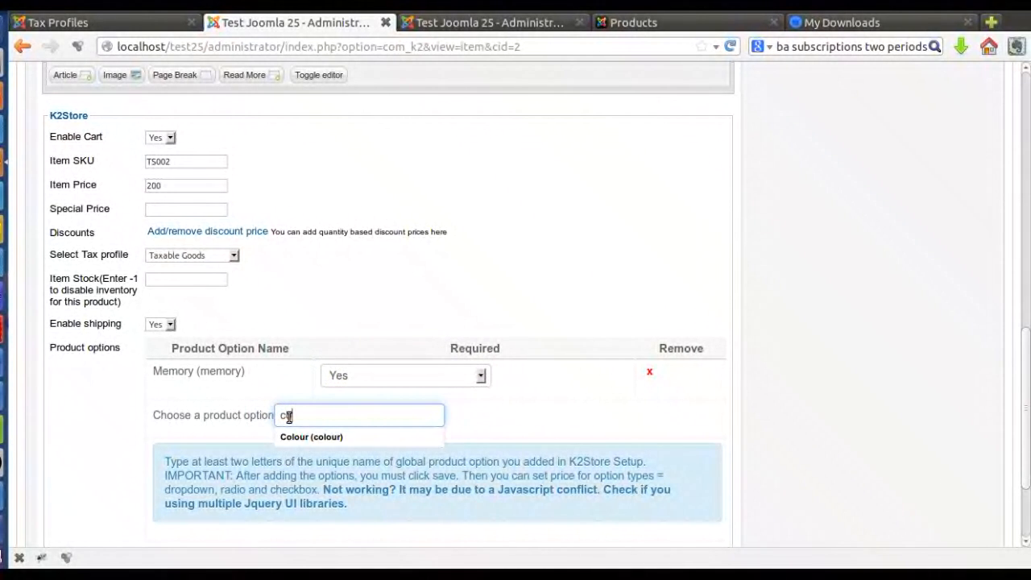
Add Colour (colour) as a second, non-required product option, then scroll to the top.
click(324, 437)
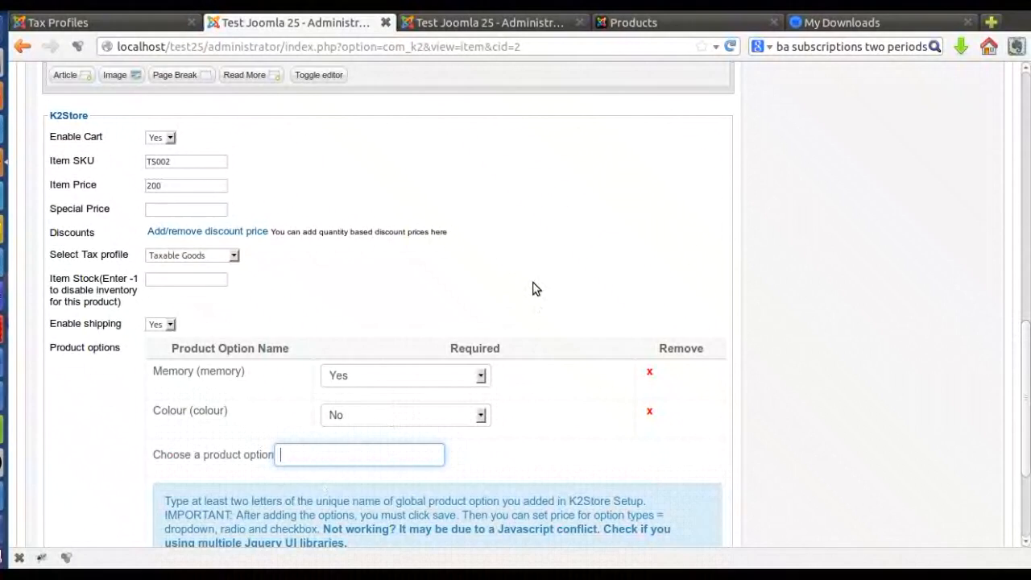
scroll(536, 294, up, 5)
scroll(541, 313, up, 10)
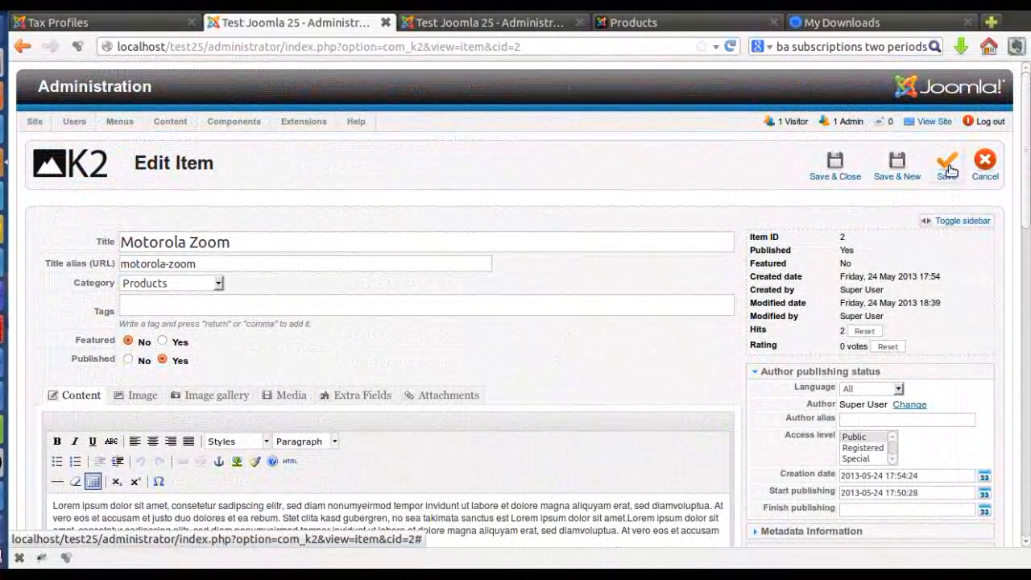
Save the Motorola Zoom item and scroll down to its Memory and Colour options.
click(945, 165)
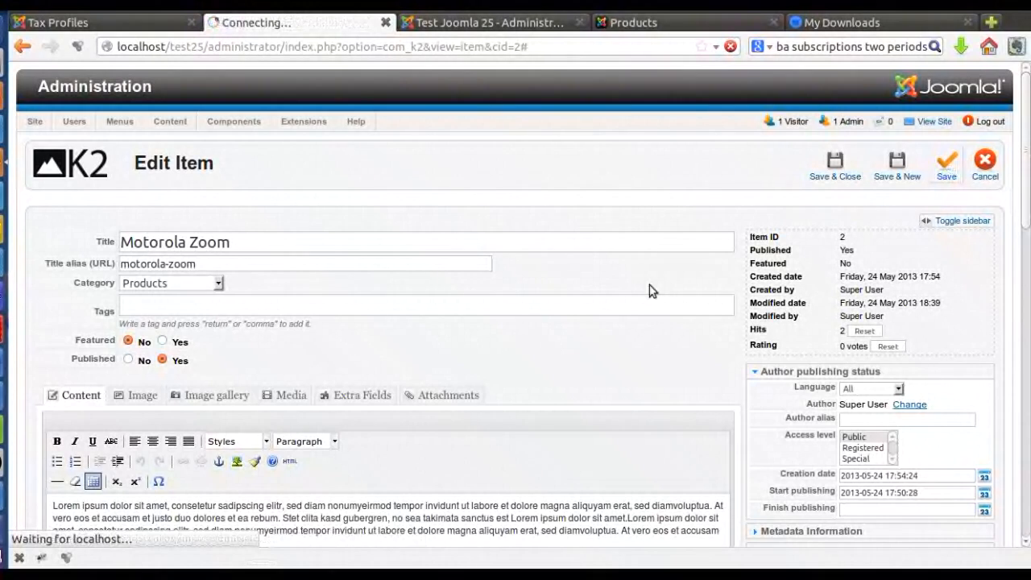
scroll(668, 273, down, 8)
scroll(667, 310, down, 8)
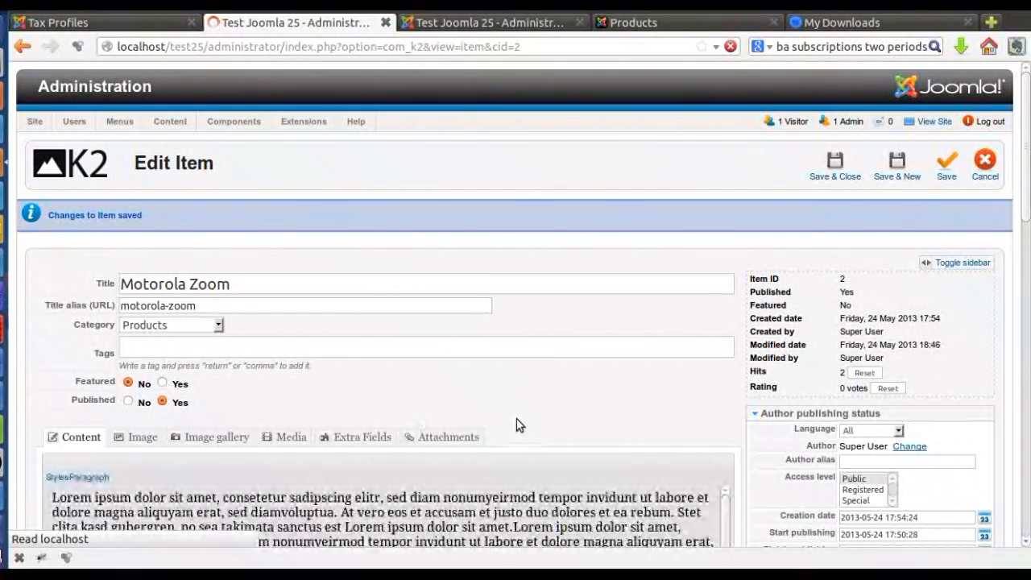
scroll(545, 346, down, 6)
scroll(545, 347, down, 9)
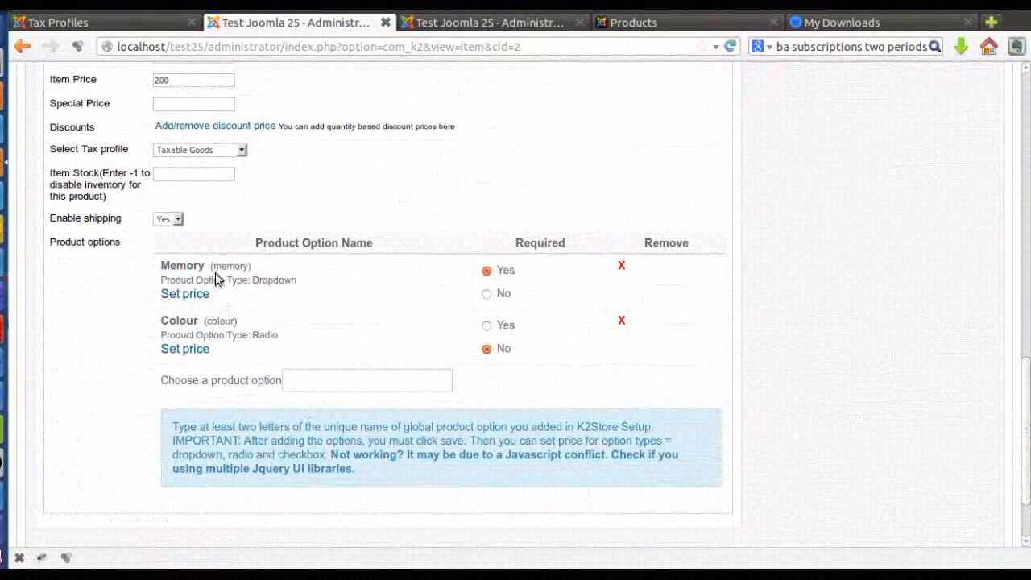
In Memory's Set price window, create 16 GB with a + prefix and price 20.
click(189, 295)
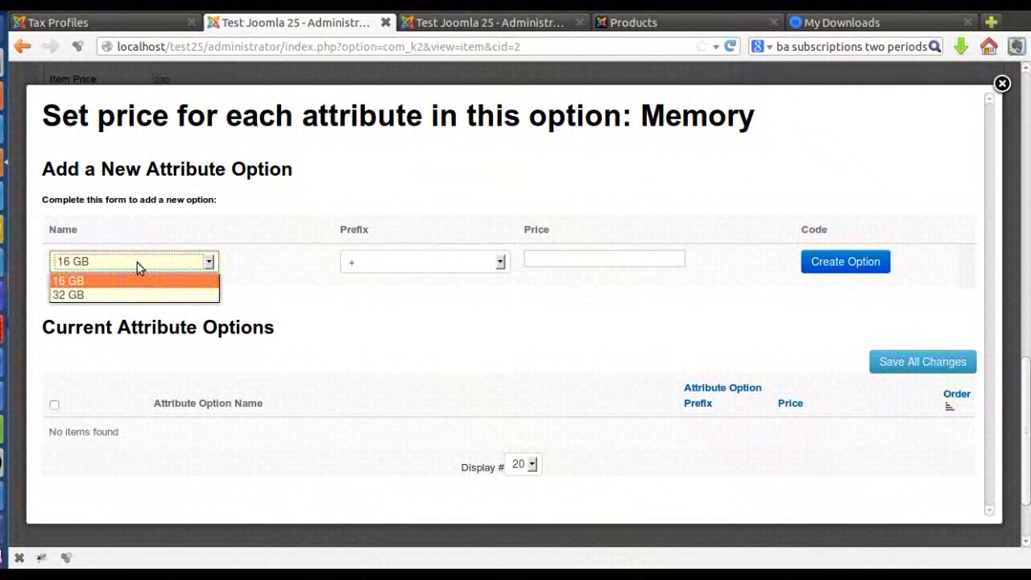
click(137, 262)
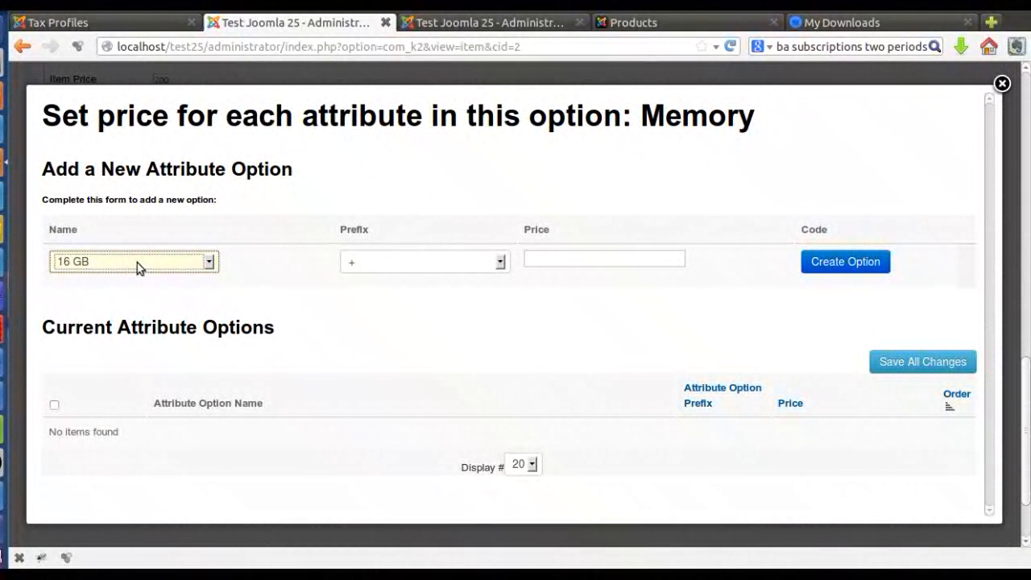
click(137, 262)
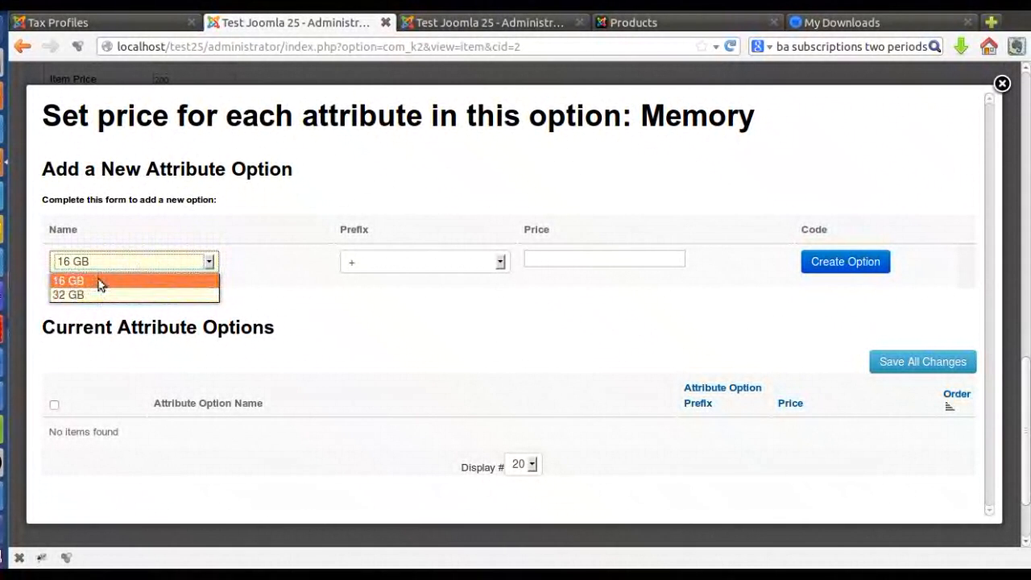
click(264, 219)
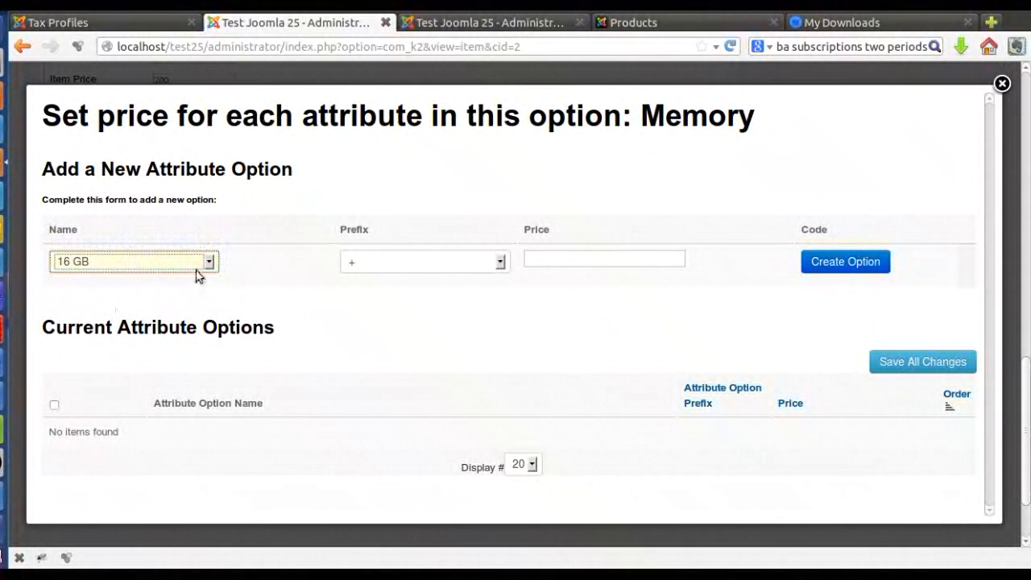
click(384, 270)
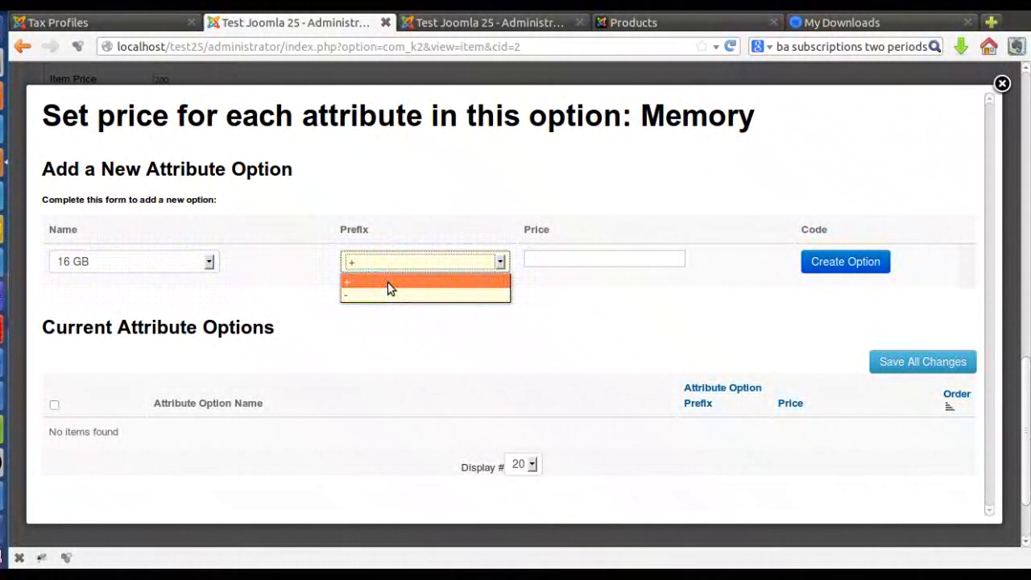
click(382, 283)
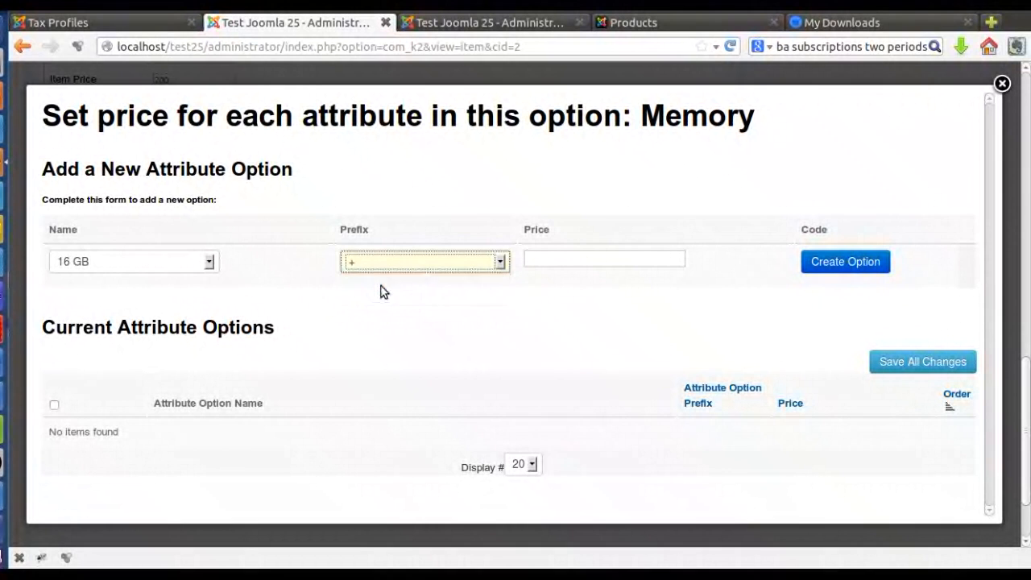
click(555, 259)
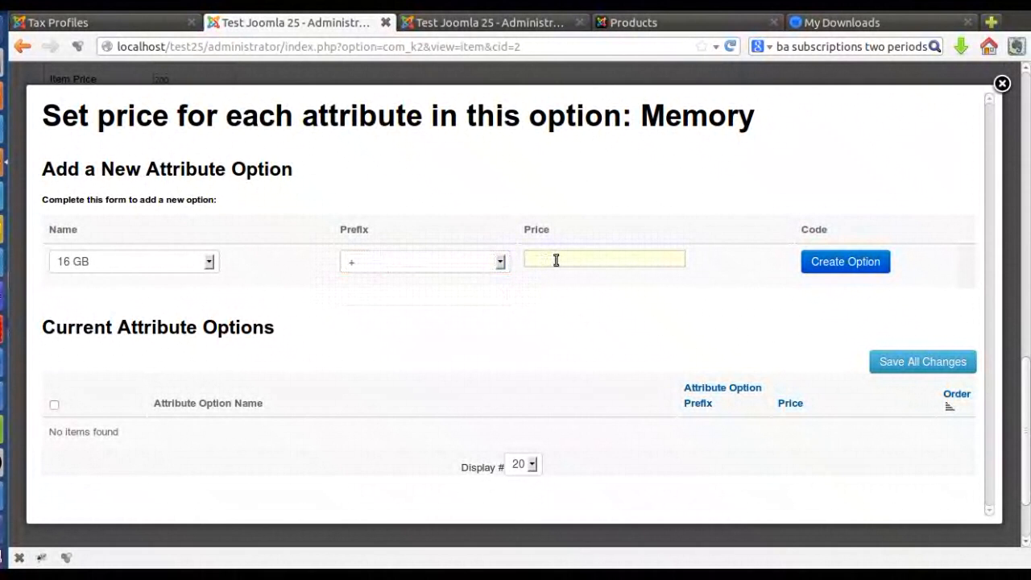
text(20)
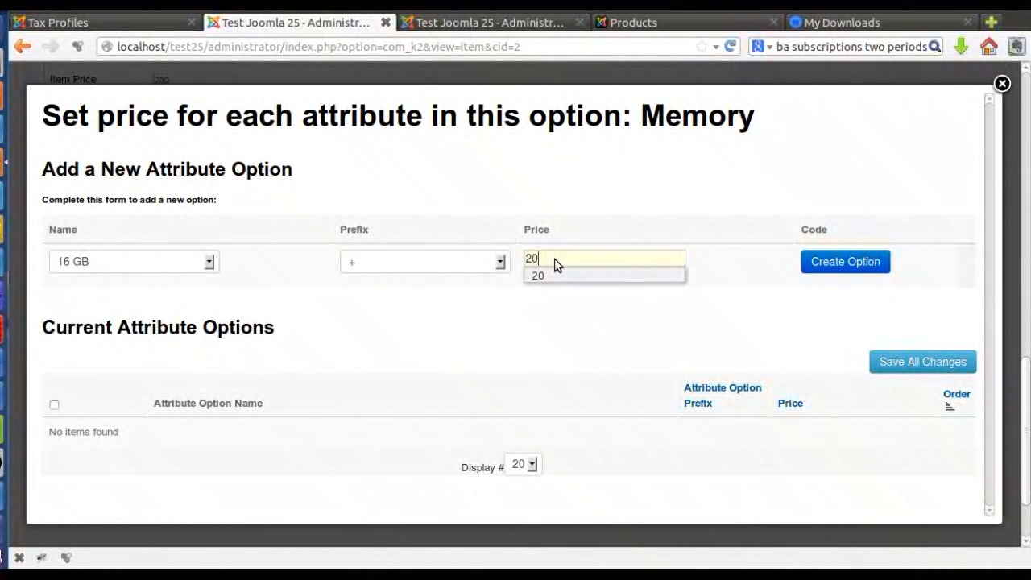
click(840, 267)
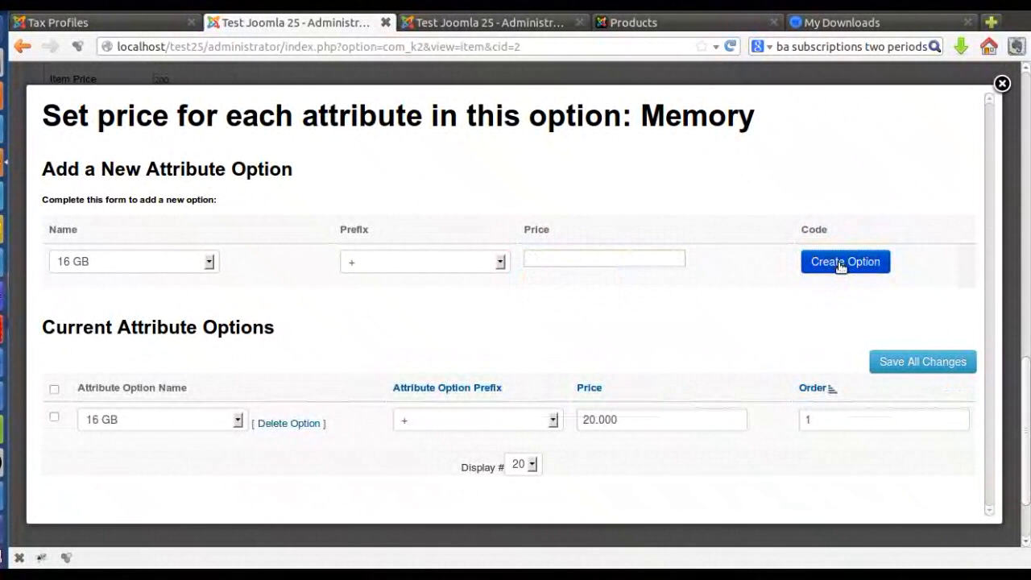
Create the 32 GB memory option with price 30.
click(173, 261)
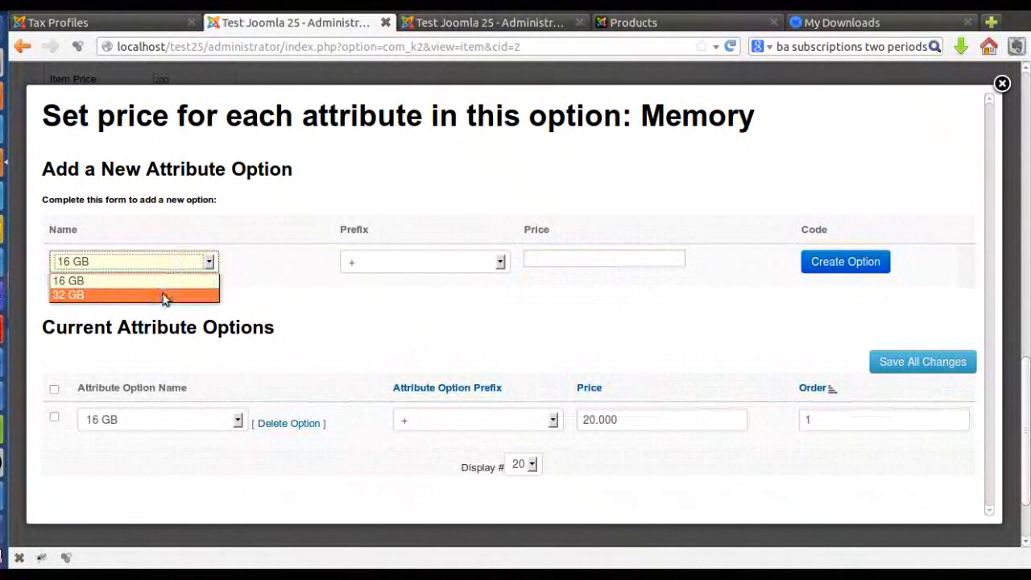
click(156, 295)
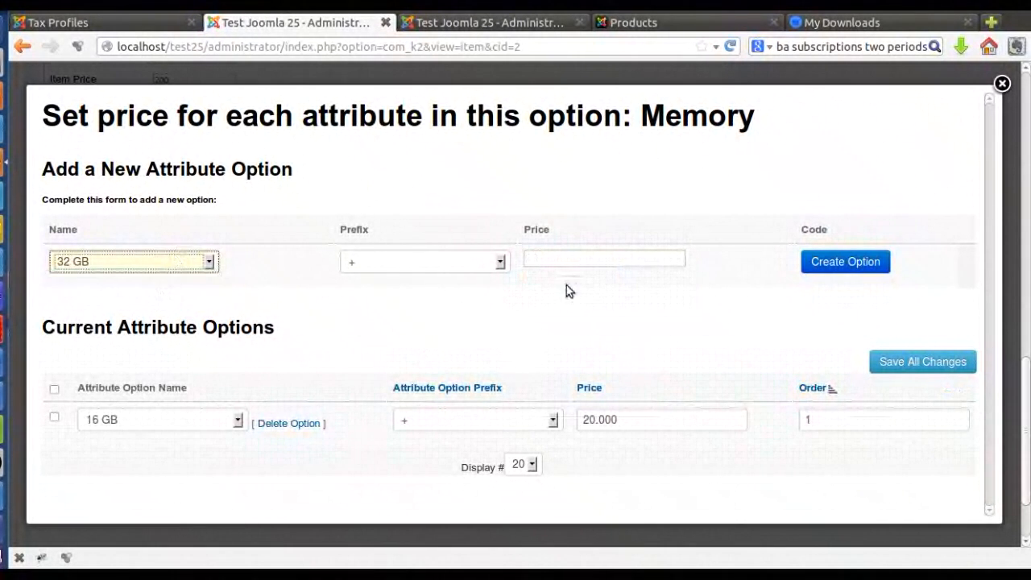
click(569, 260)
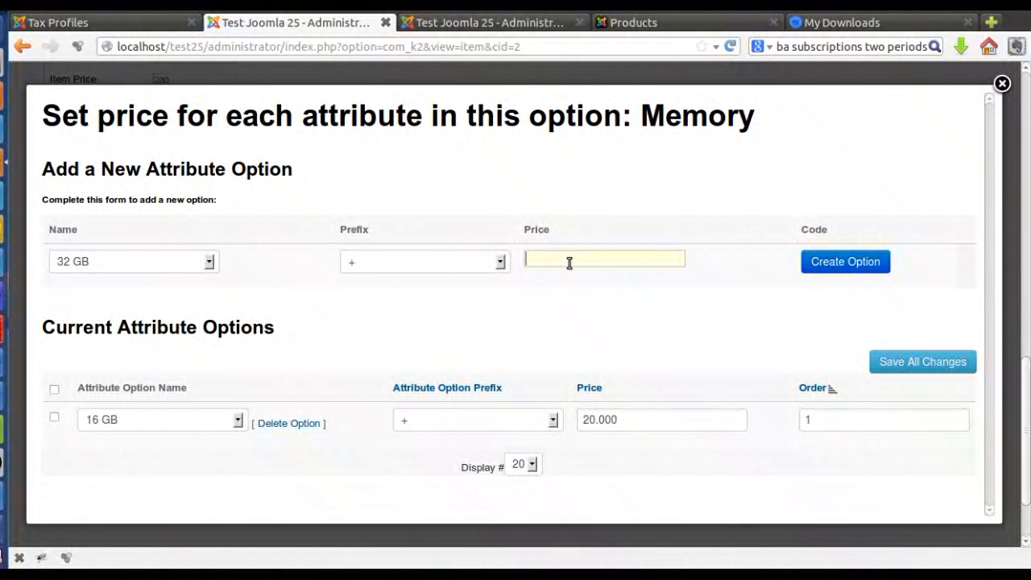
text(30)
click(875, 264)
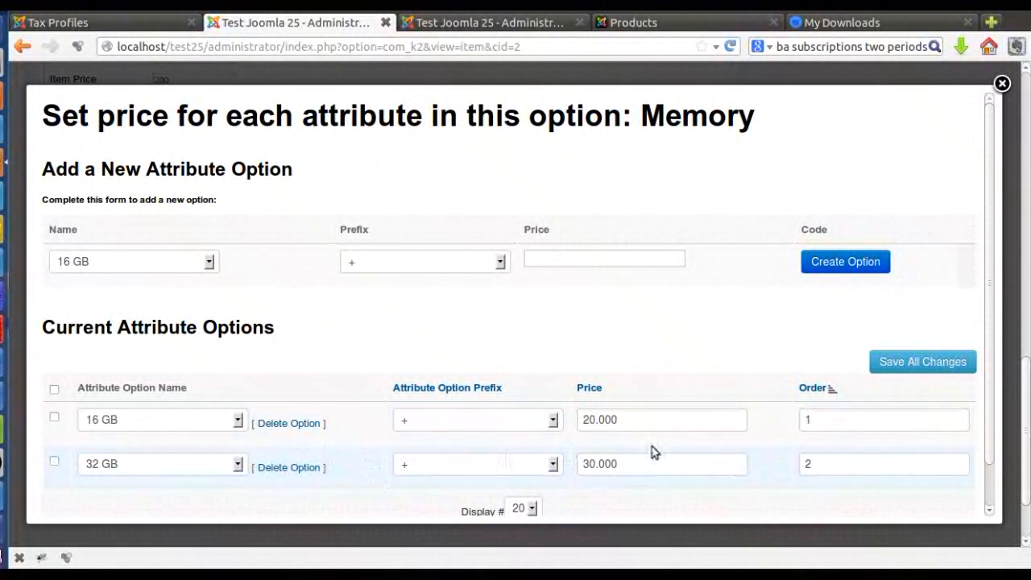
Price the Colour attribute White at +10 and Black at +15.
click(1002, 84)
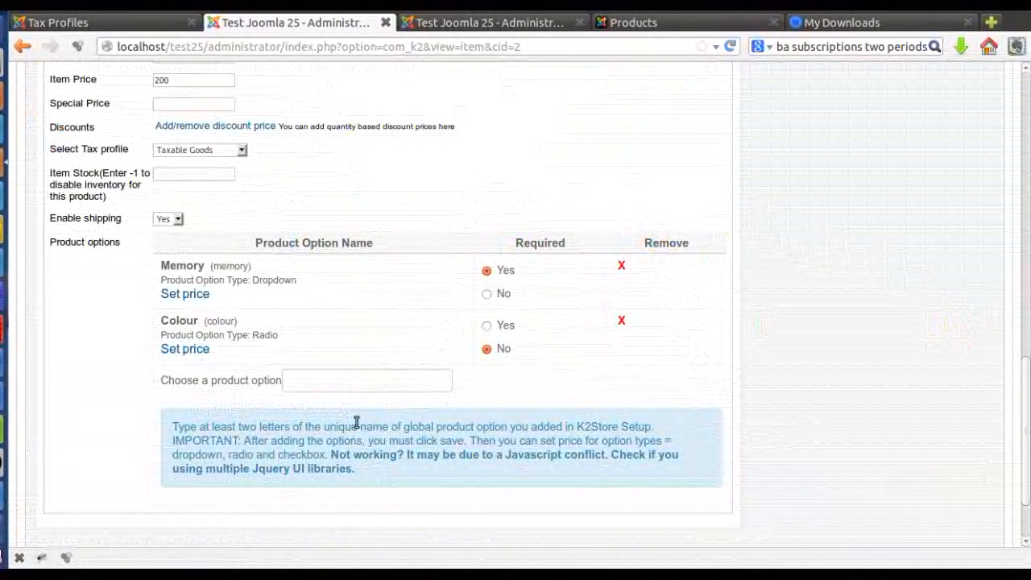
click(191, 353)
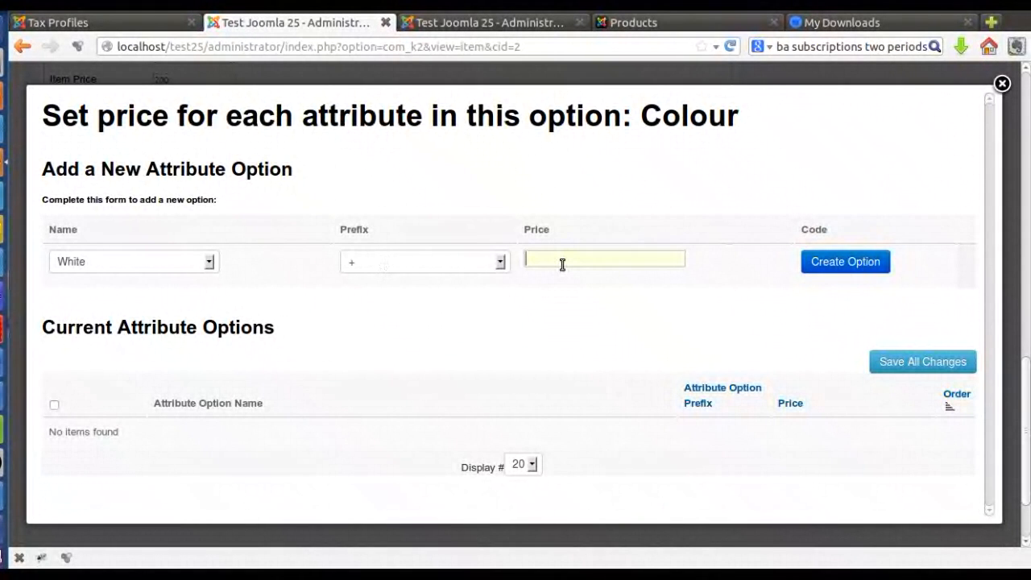
text(10)
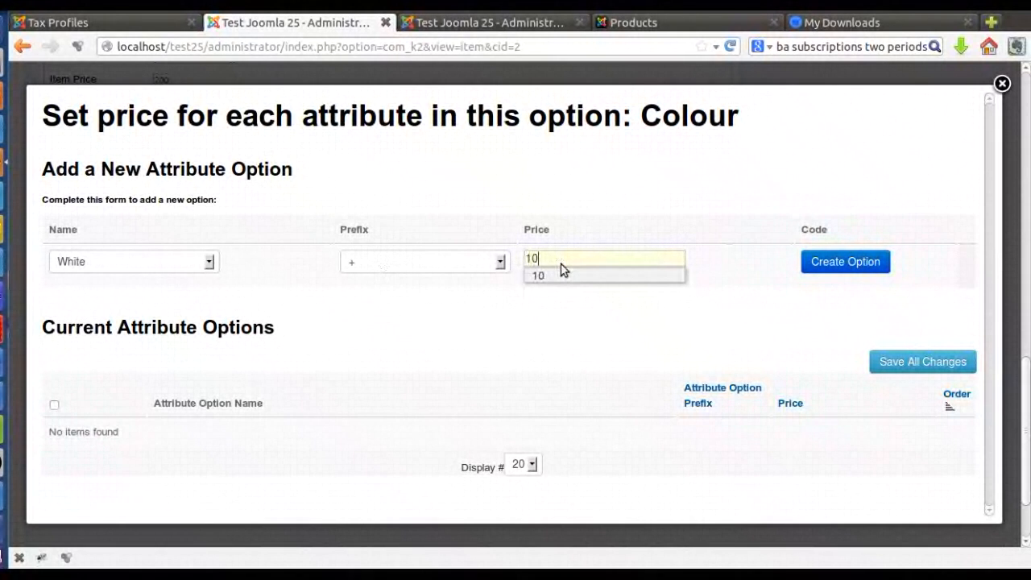
click(564, 274)
click(854, 269)
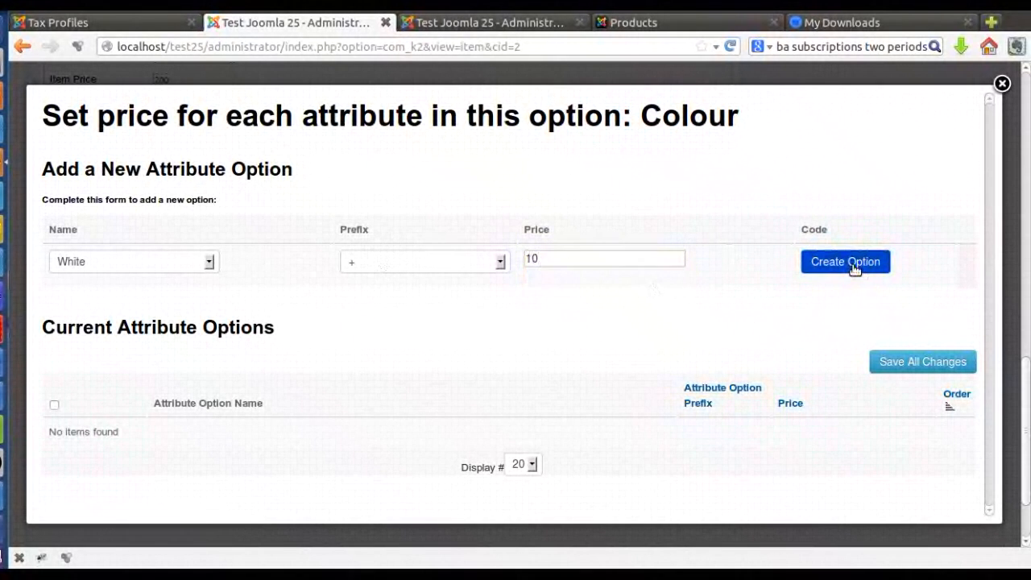
click(153, 266)
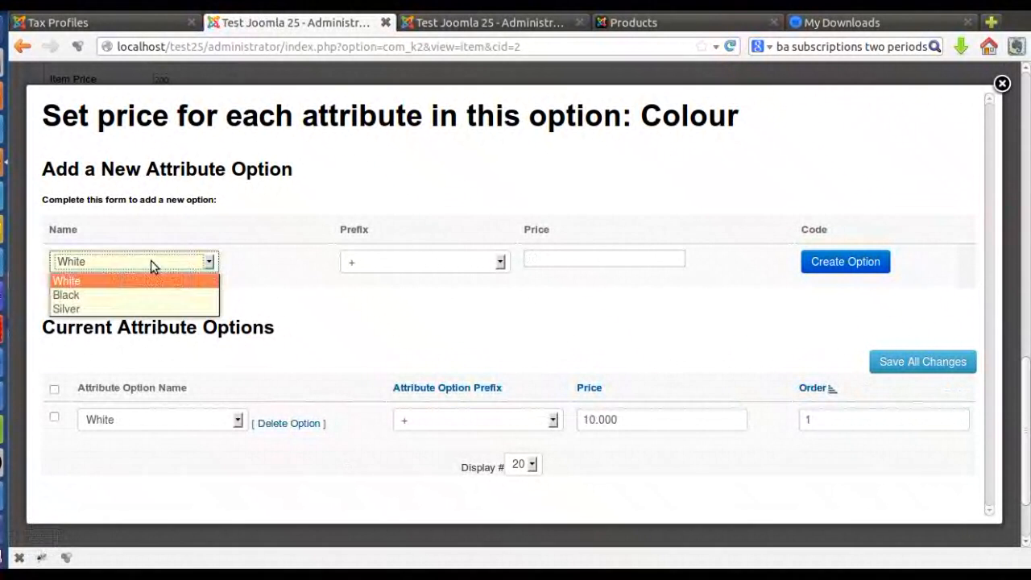
click(104, 296)
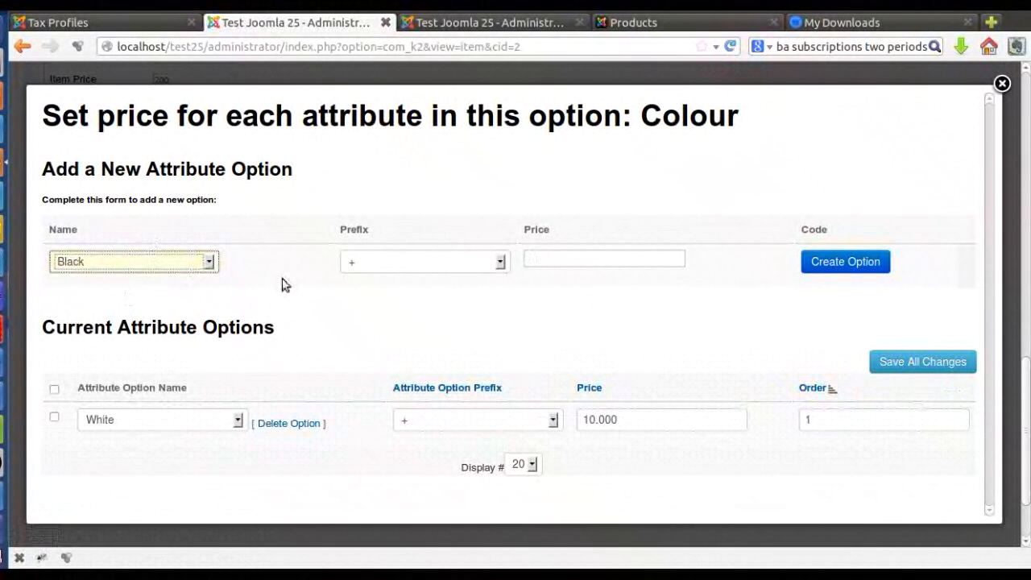
click(531, 256)
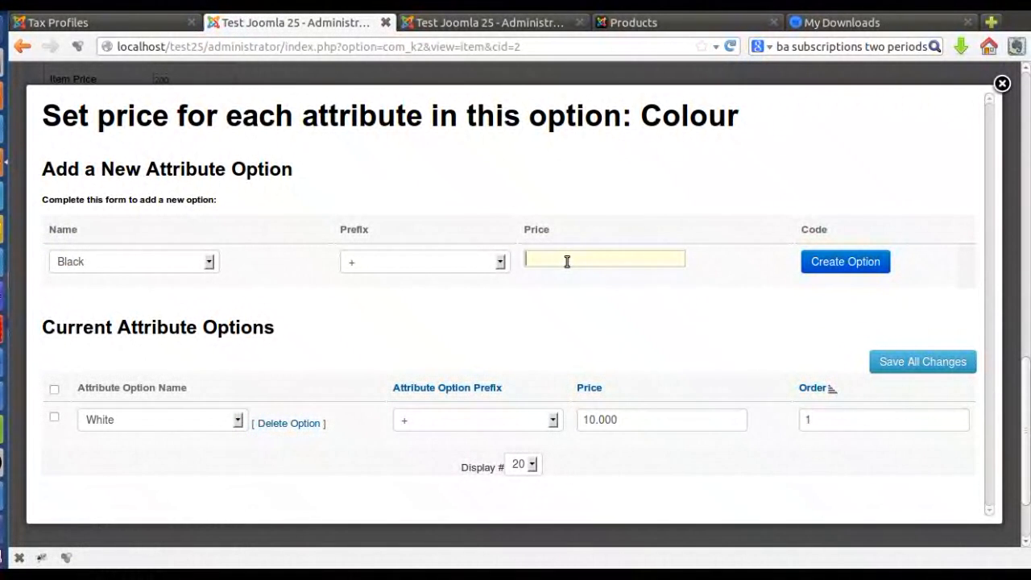
text(15)
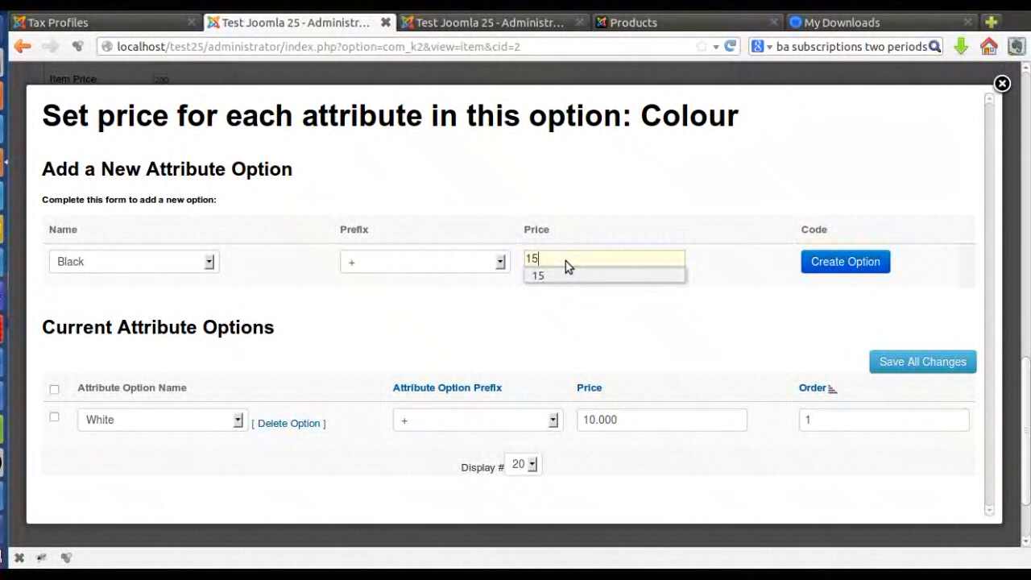
click(631, 282)
click(813, 269)
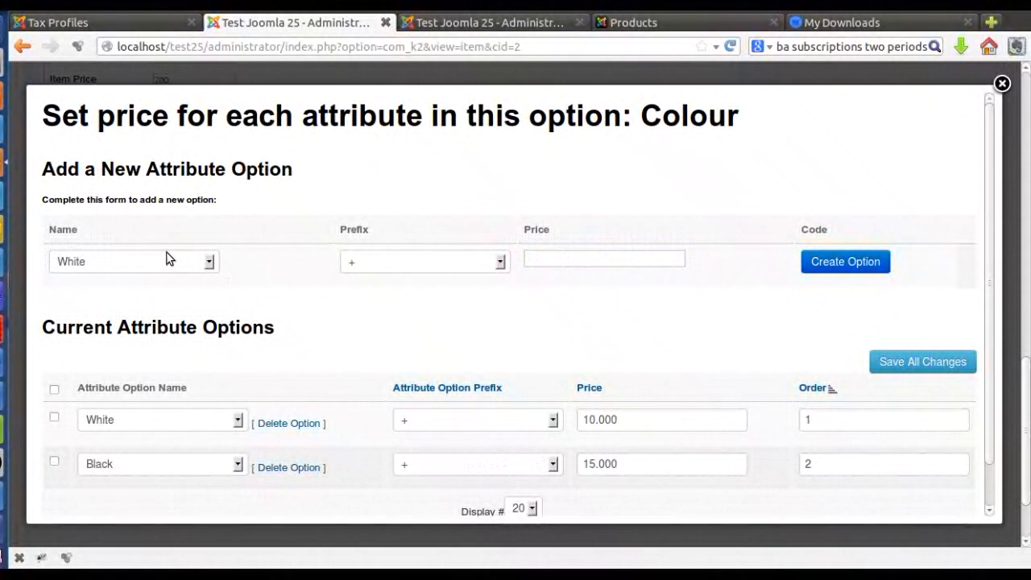
Add Silver to the Colour option with a +30 price.
click(148, 266)
click(132, 307)
click(580, 259)
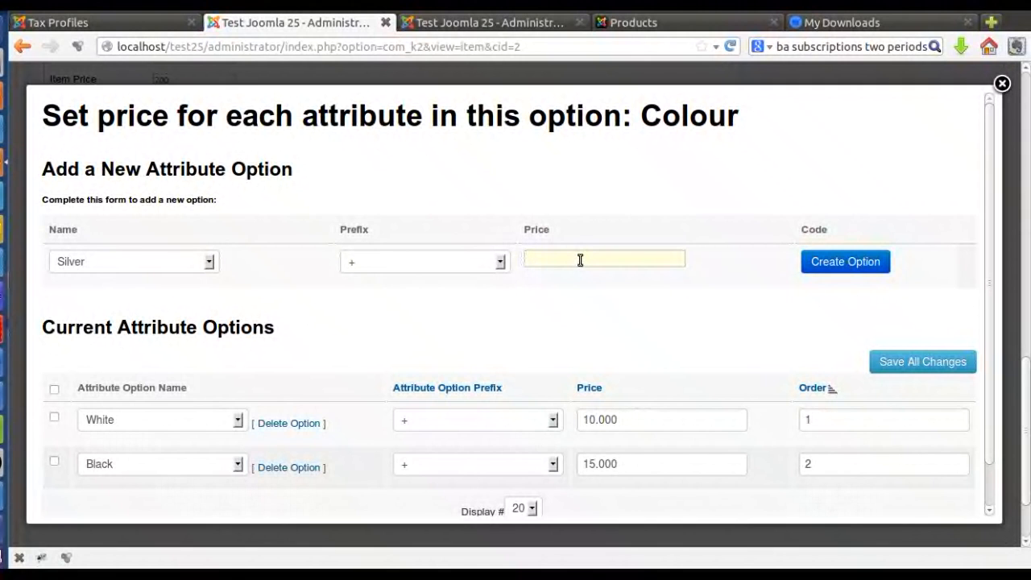
text(30)
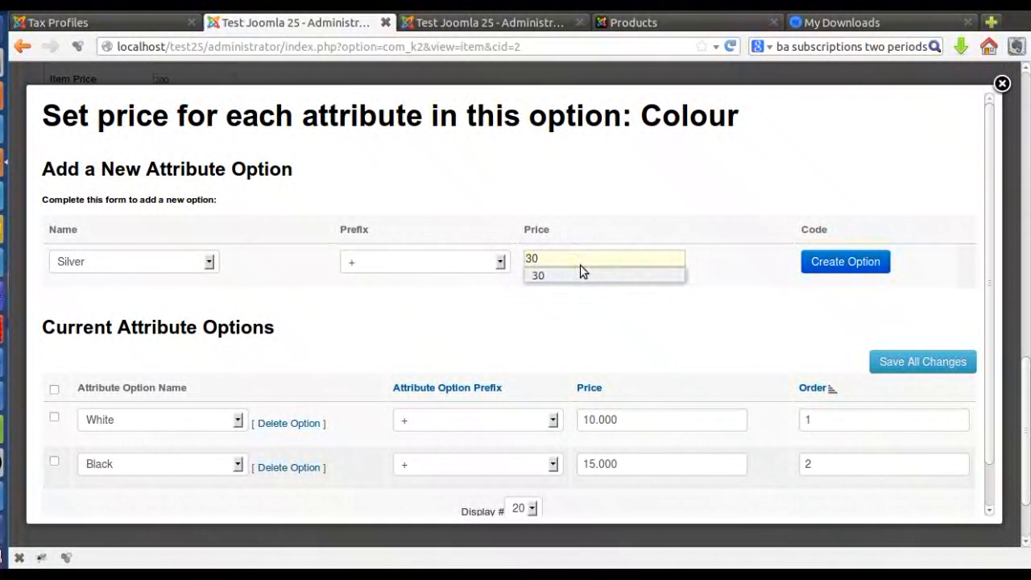
click(589, 275)
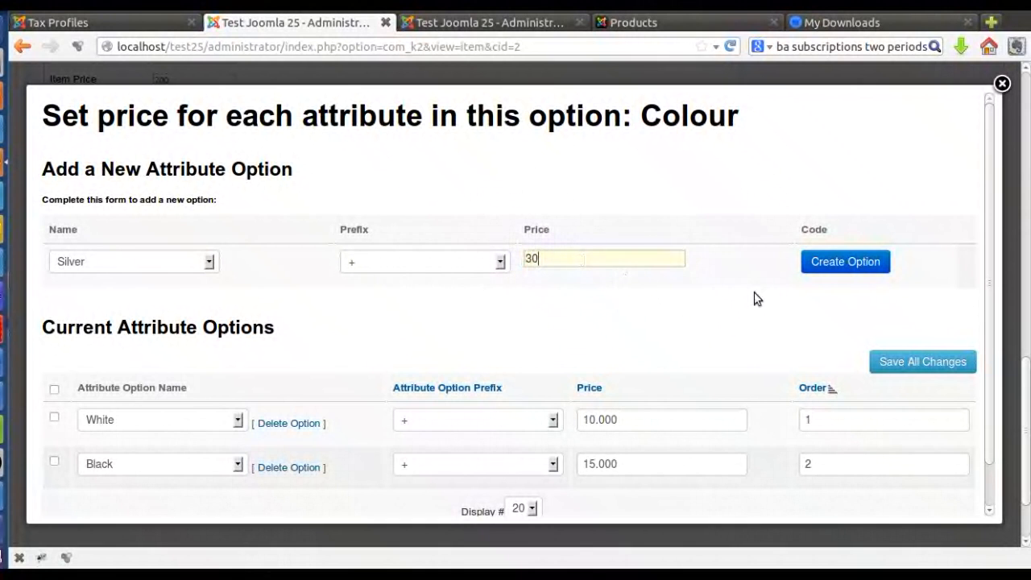
click(844, 267)
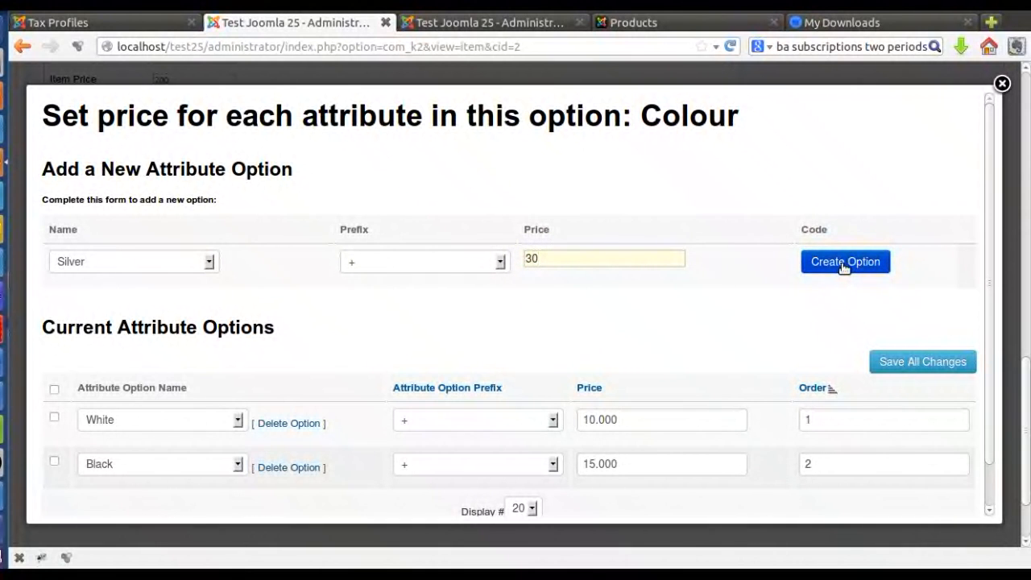
click(844, 267)
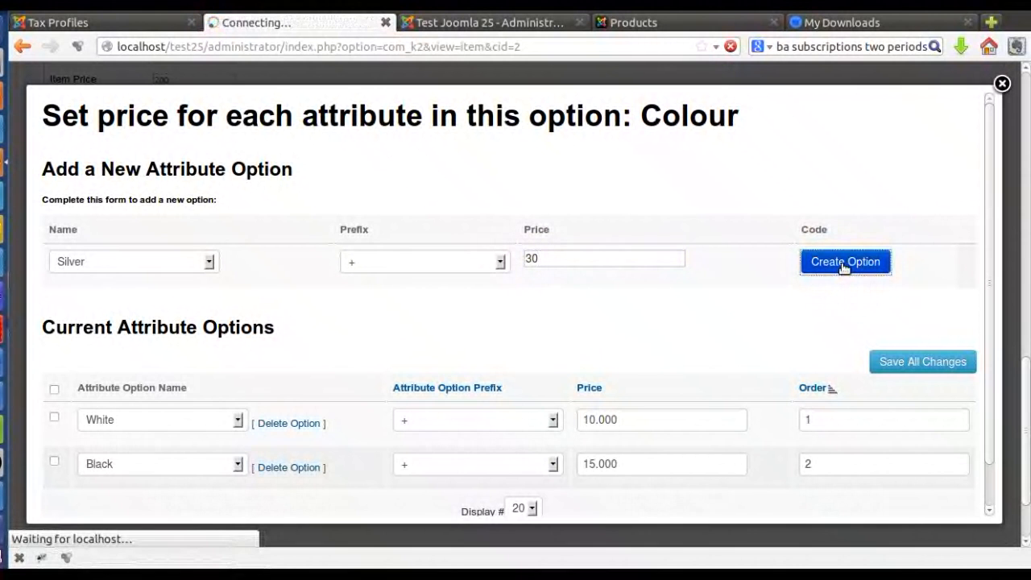
Check the colour list to confirm White, Black and Silver are all priced.
click(116, 260)
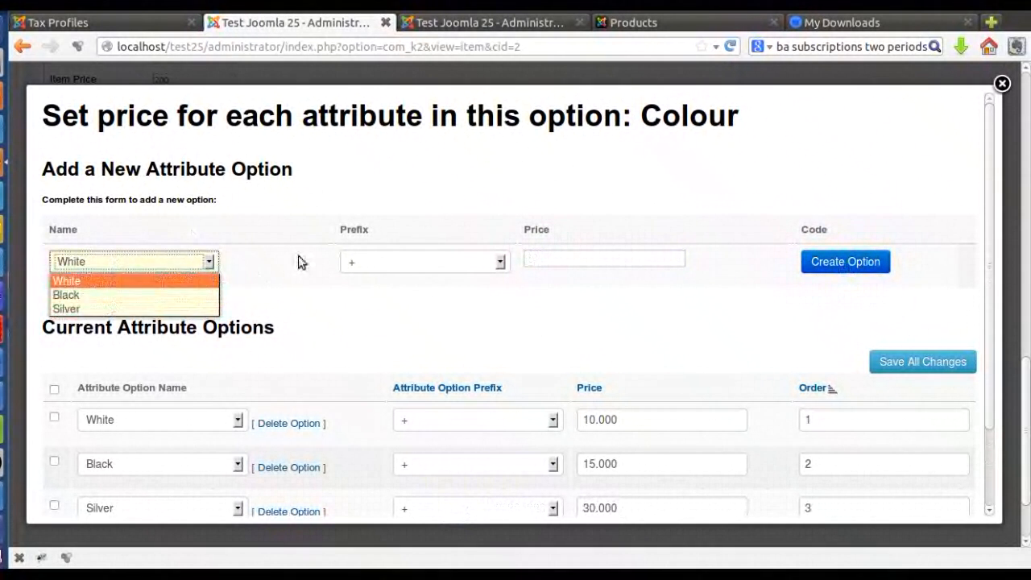
click(401, 144)
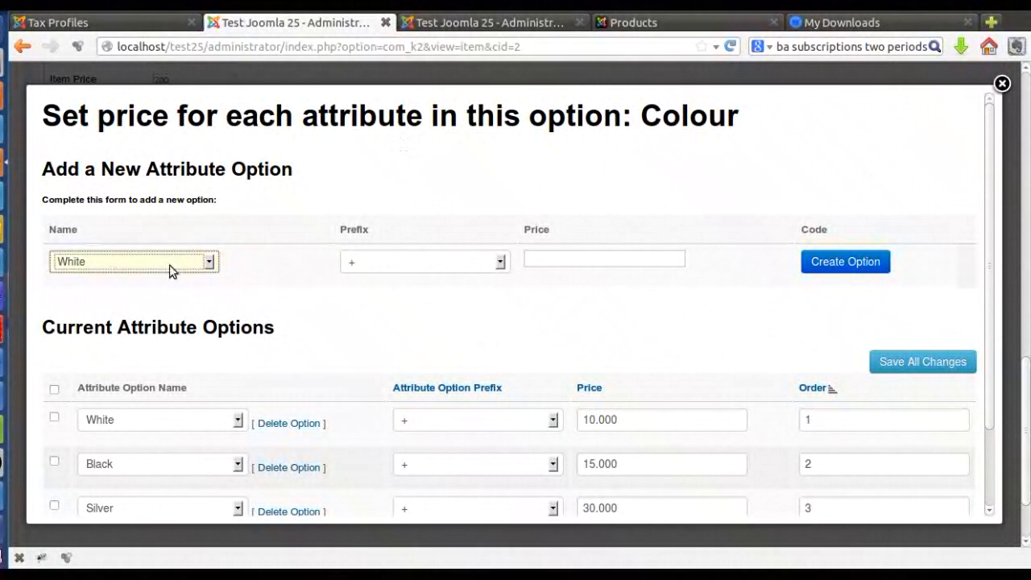
click(130, 268)
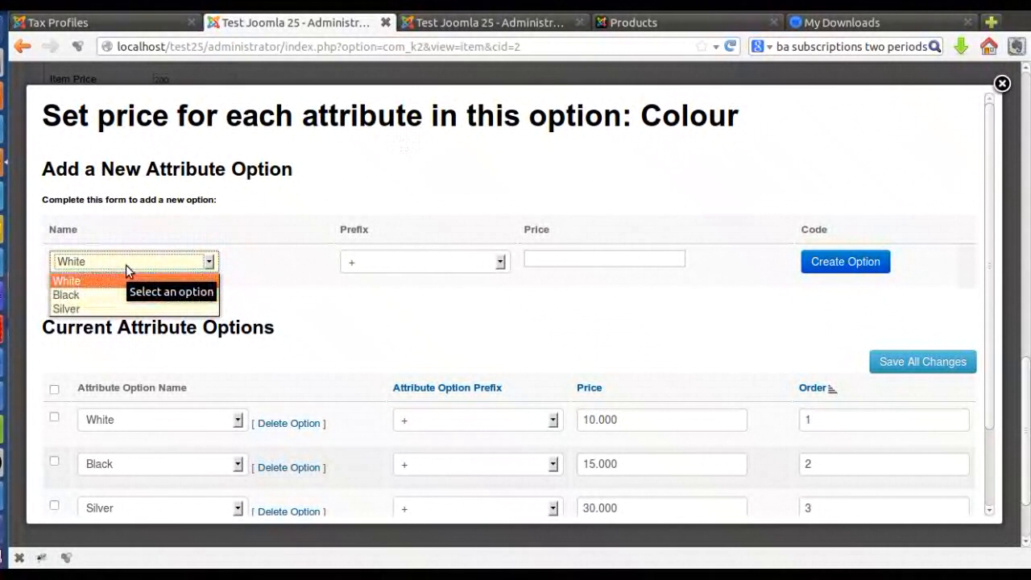
click(632, 300)
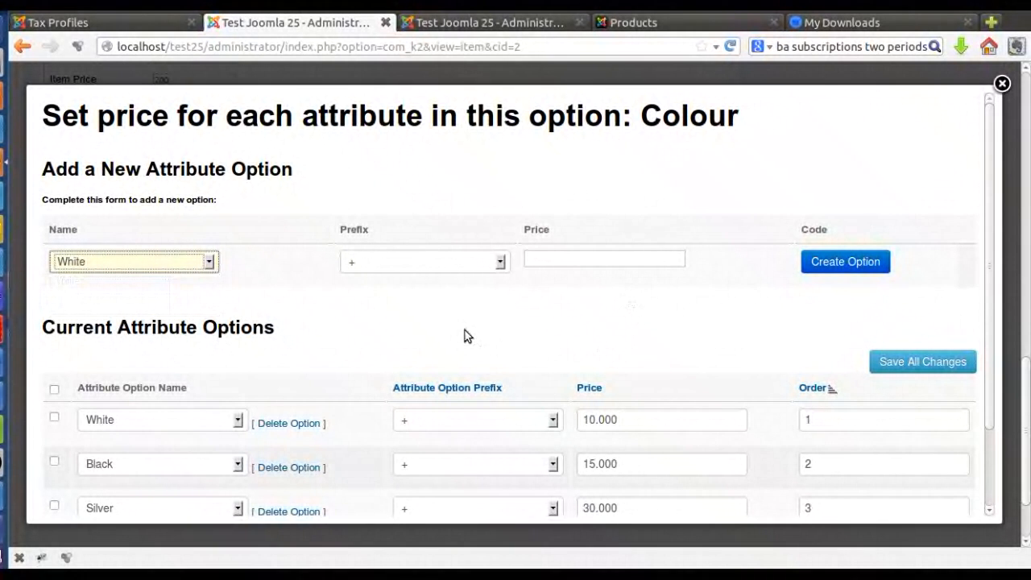
scroll(465, 335, down, 2)
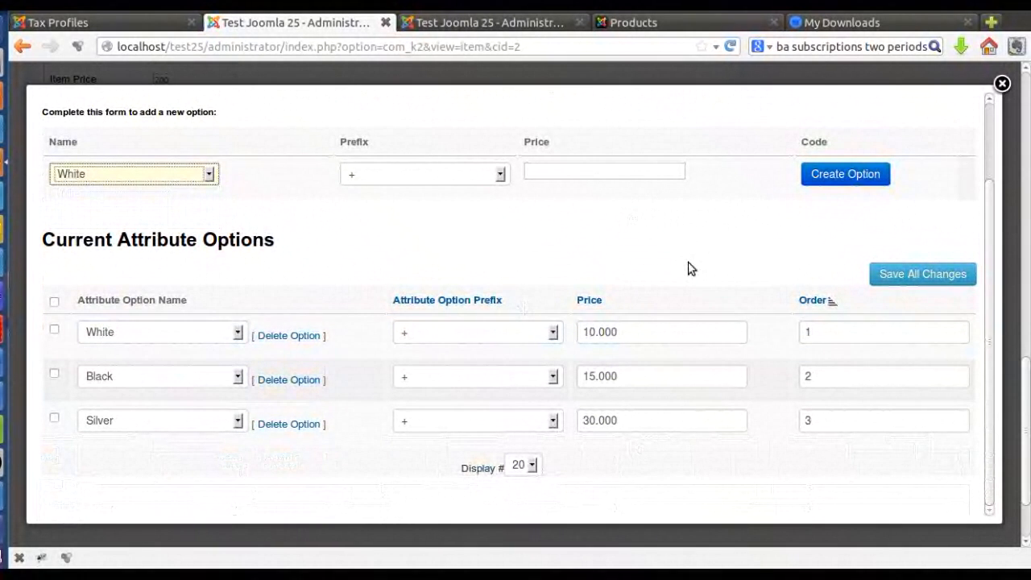
scroll(833, 274, up, 2)
scroll(567, 293, down, 1)
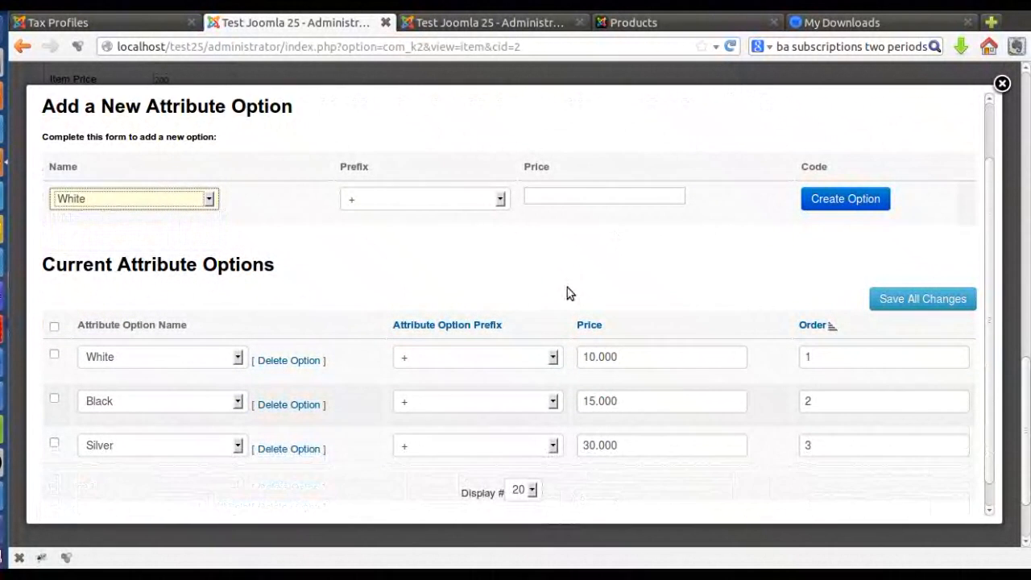
scroll(568, 293, down, 1)
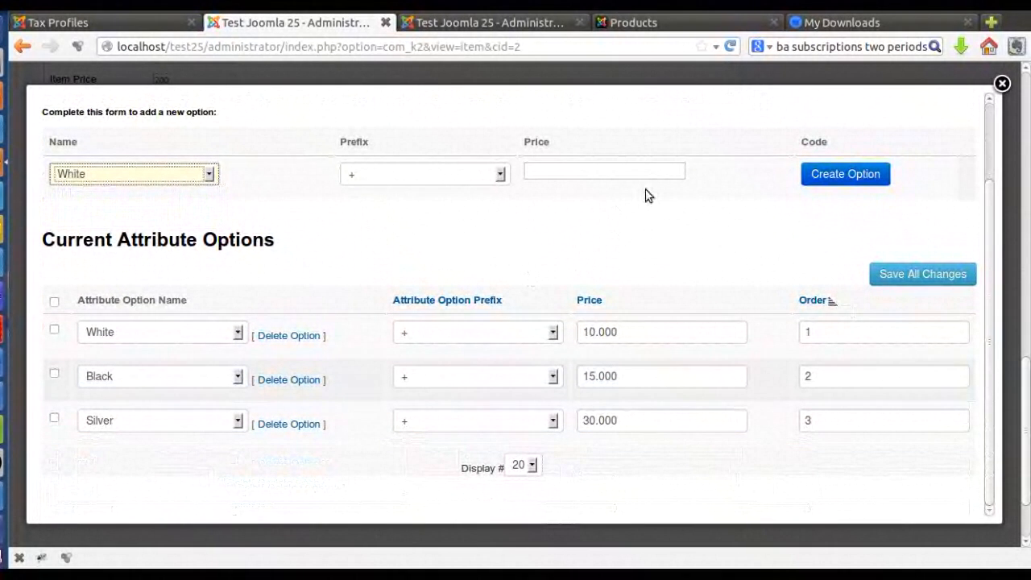
scroll(663, 237, up, 2)
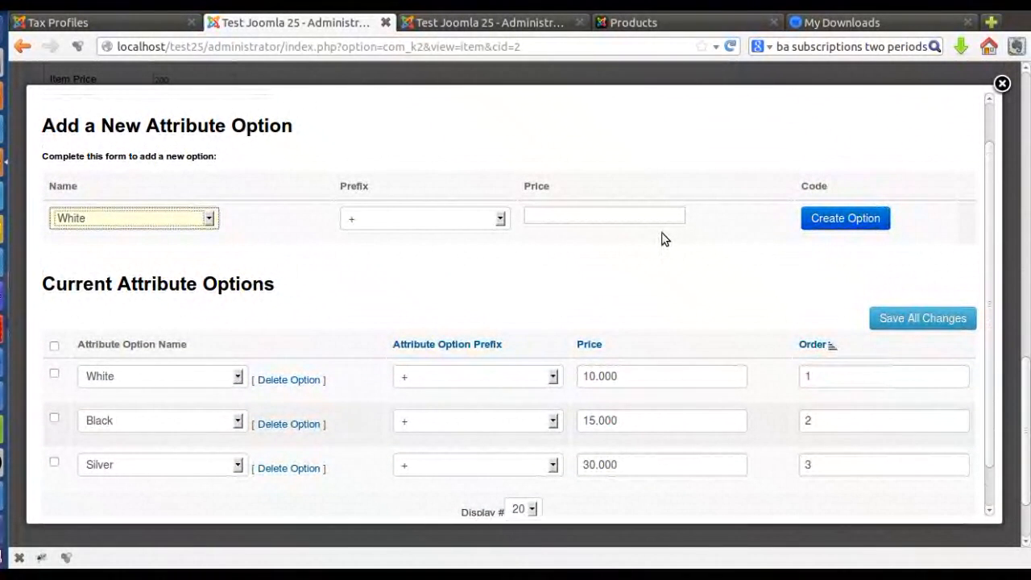
scroll(615, 266, up, 2)
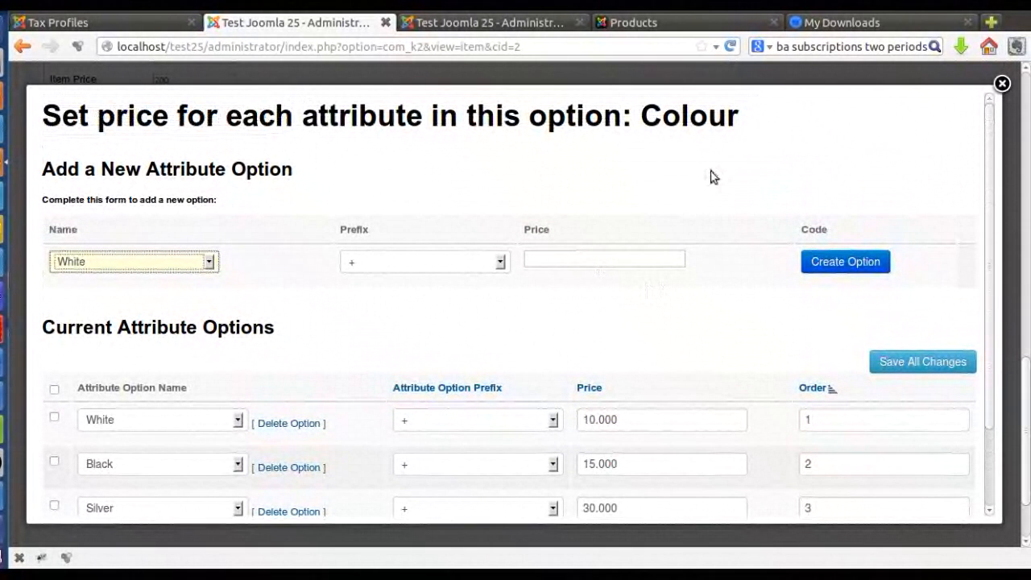
Save the priced Motorola Zoom item and open Samsung Galaxy Tab for editing.
click(1002, 83)
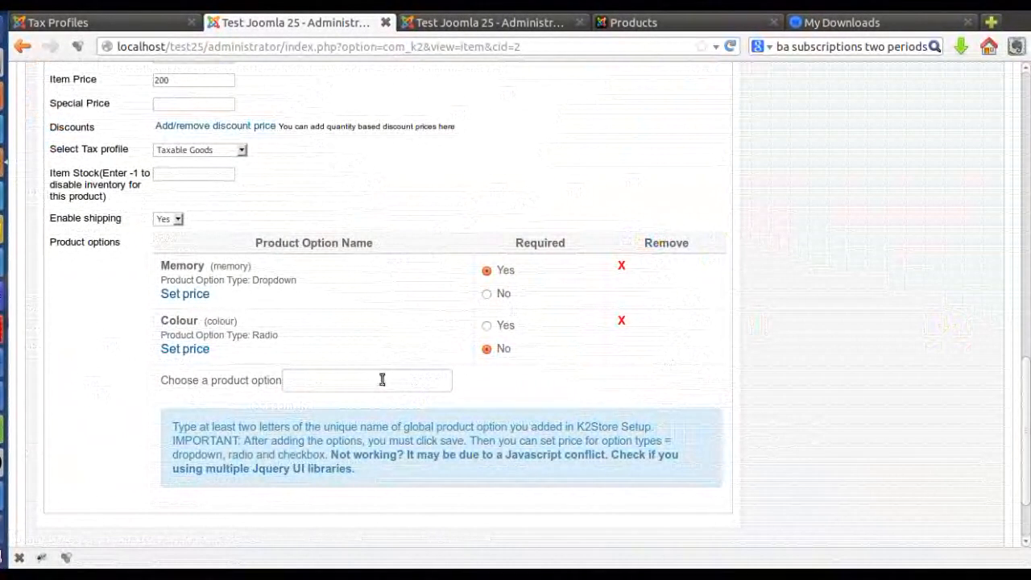
scroll(373, 242, up, 10)
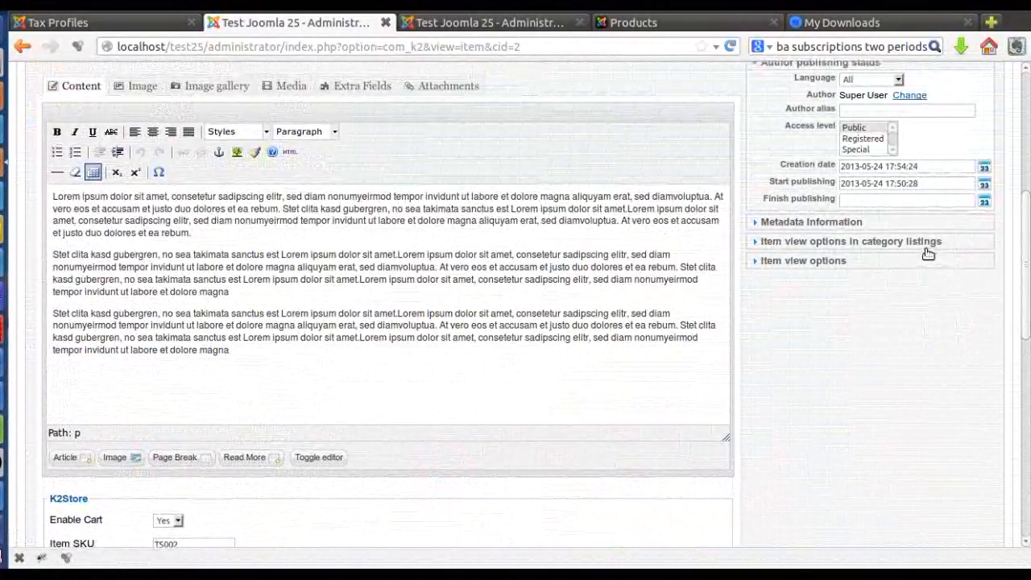
scroll(928, 254, up, 7)
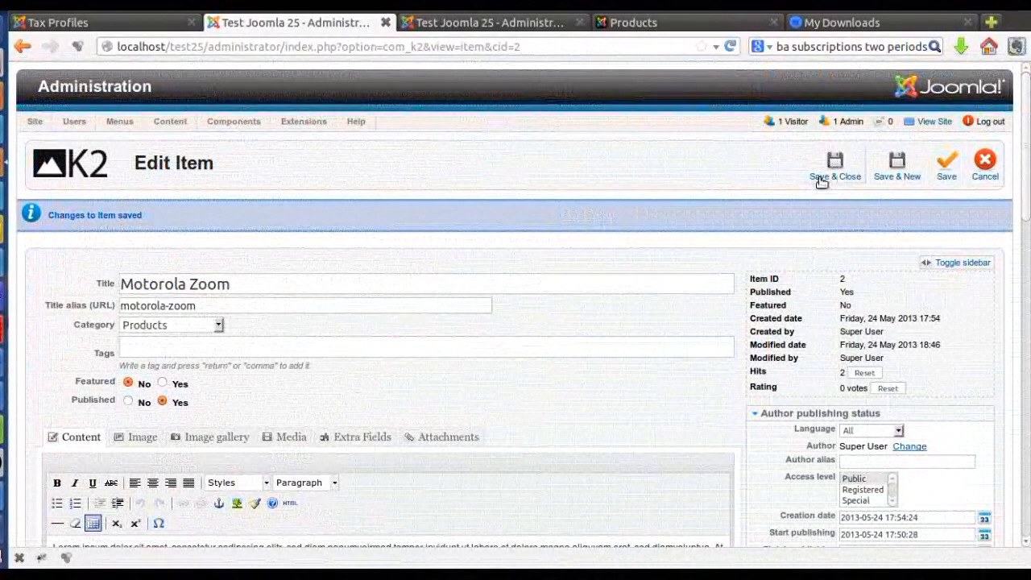
click(844, 166)
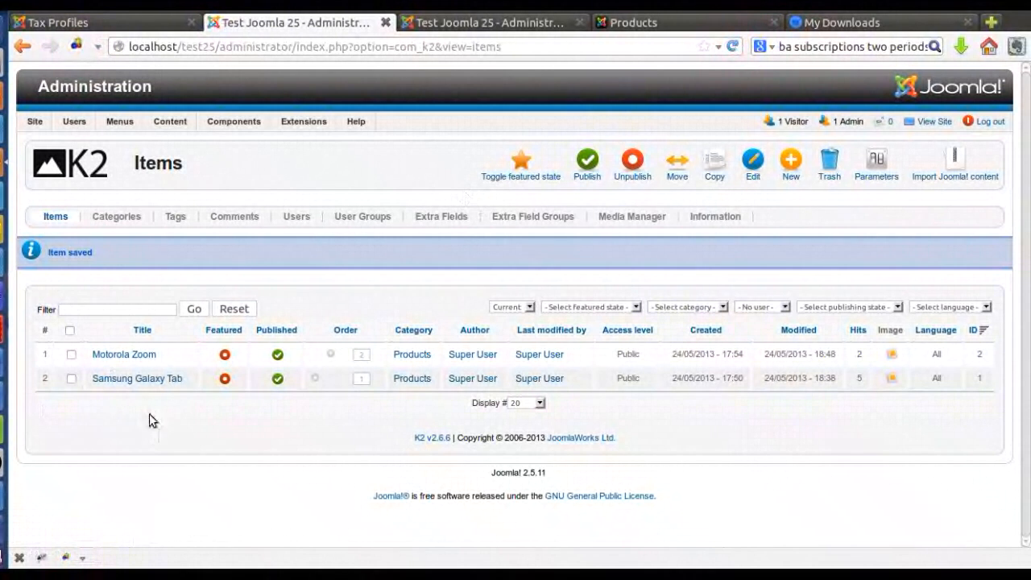
click(149, 380)
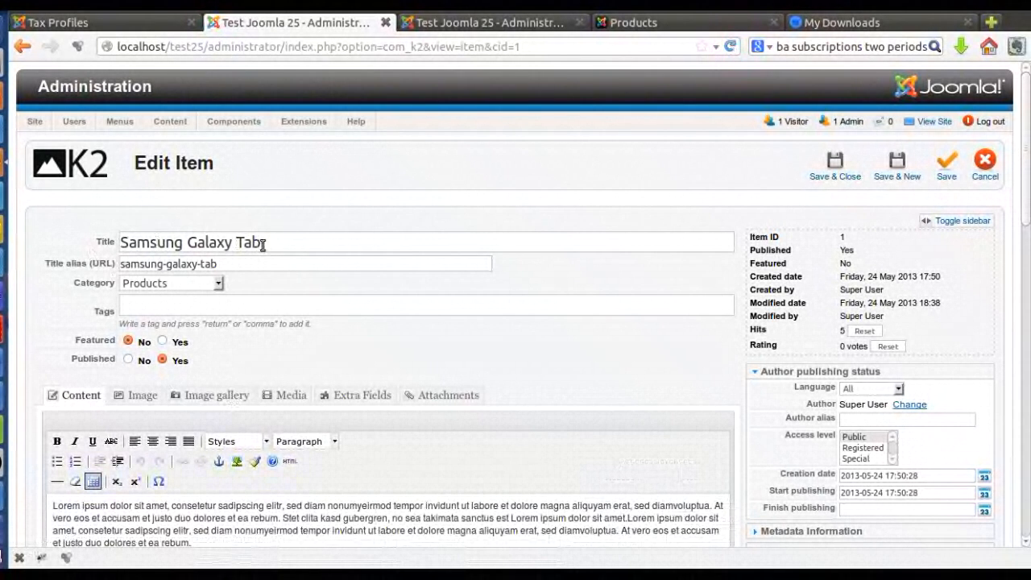
scroll(377, 216, down, 10)
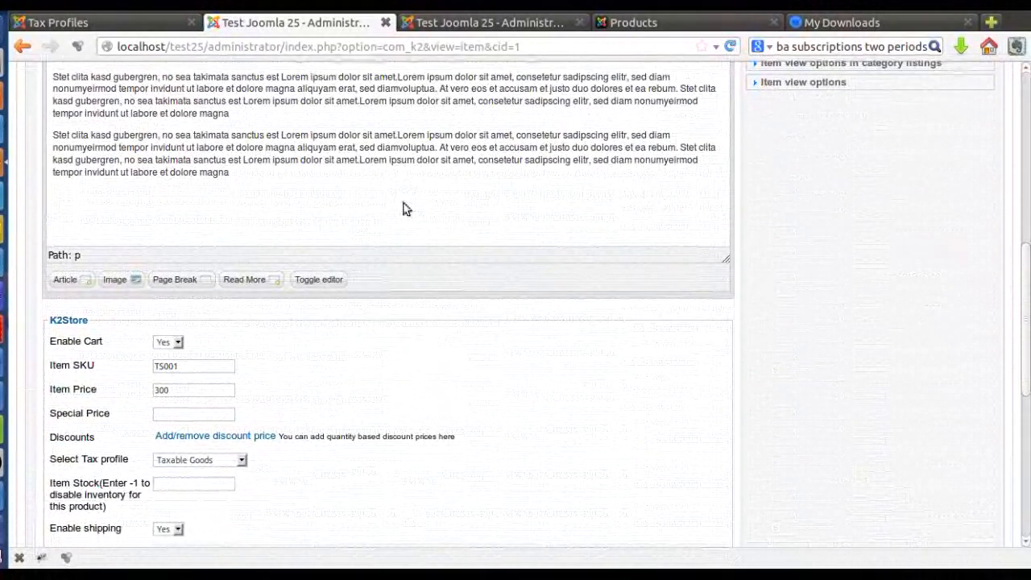
scroll(405, 209, down, 6)
scroll(404, 210, down, 2)
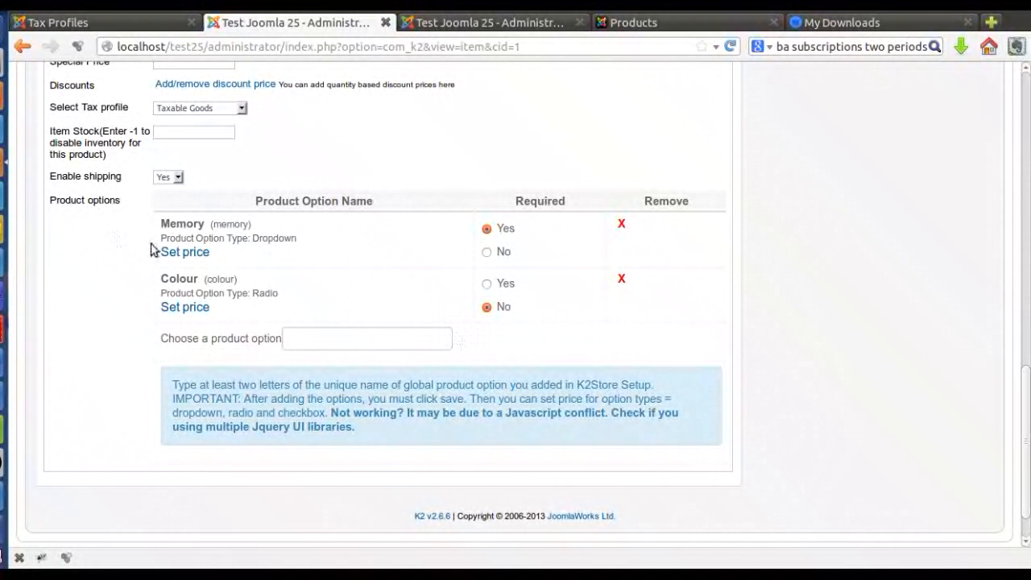
click(180, 255)
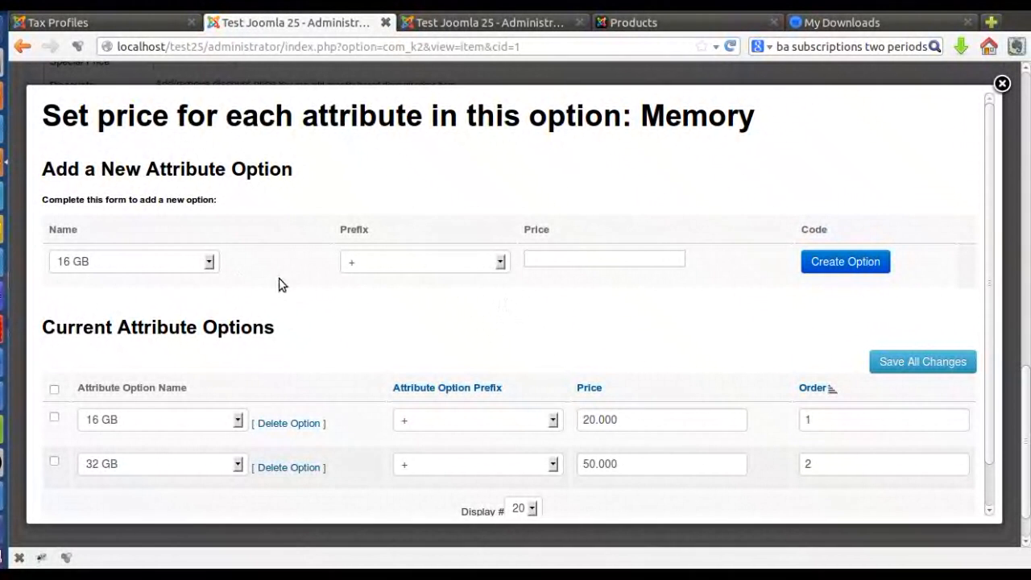
scroll(385, 350, down, 1)
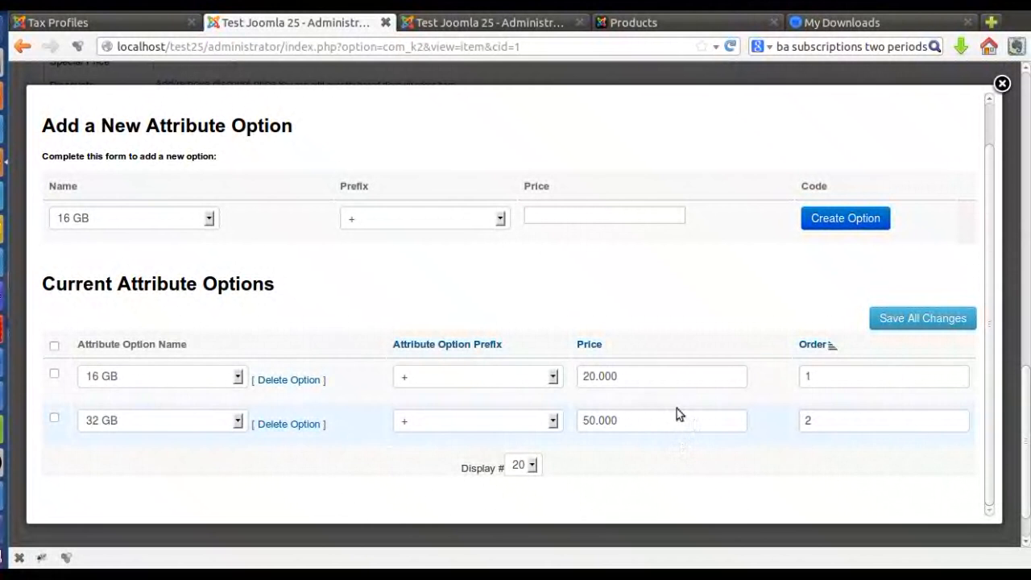
click(1002, 83)
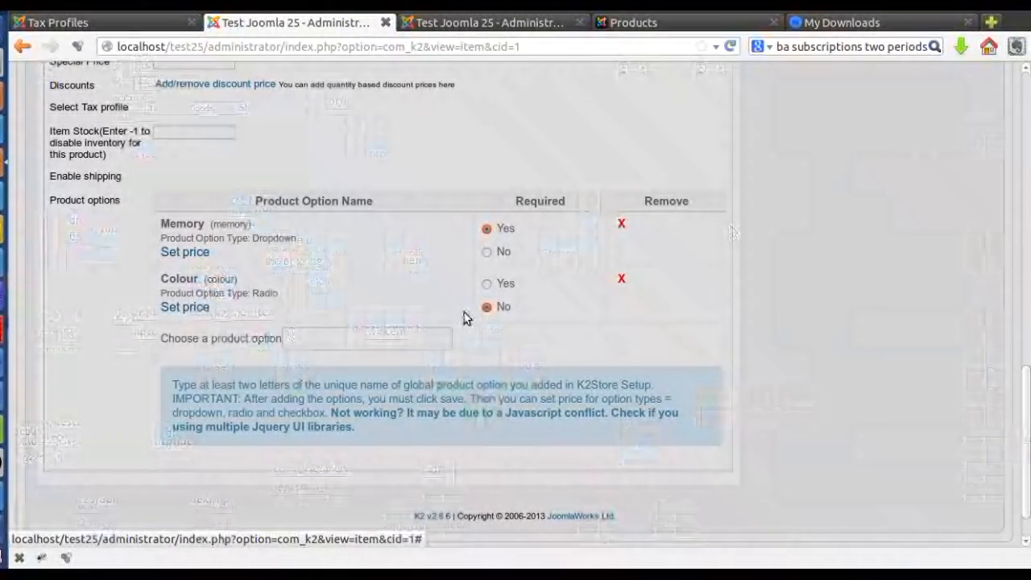
click(187, 307)
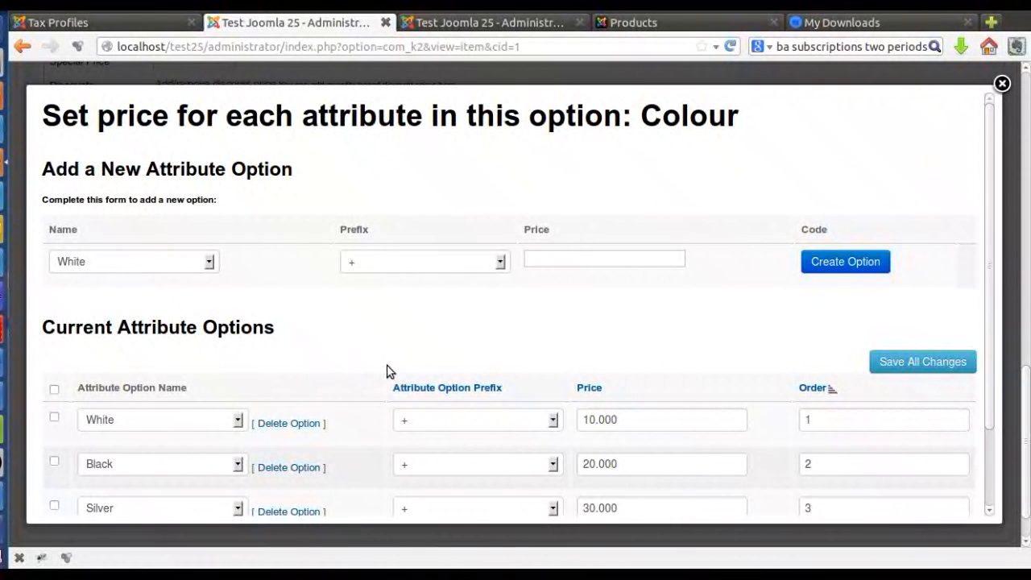
scroll(491, 392, down, 3)
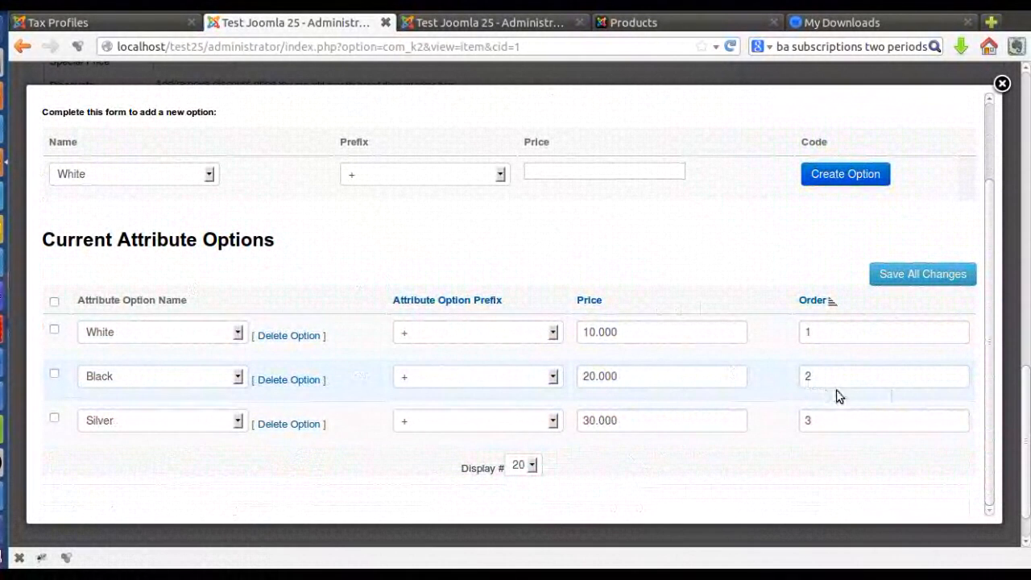
scroll(686, 330, up, 2)
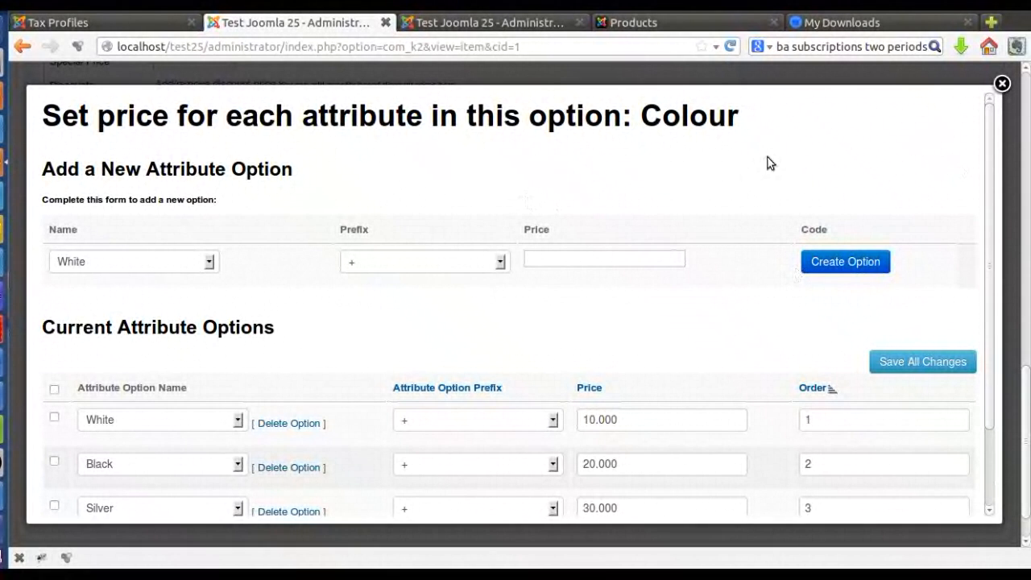
click(1002, 83)
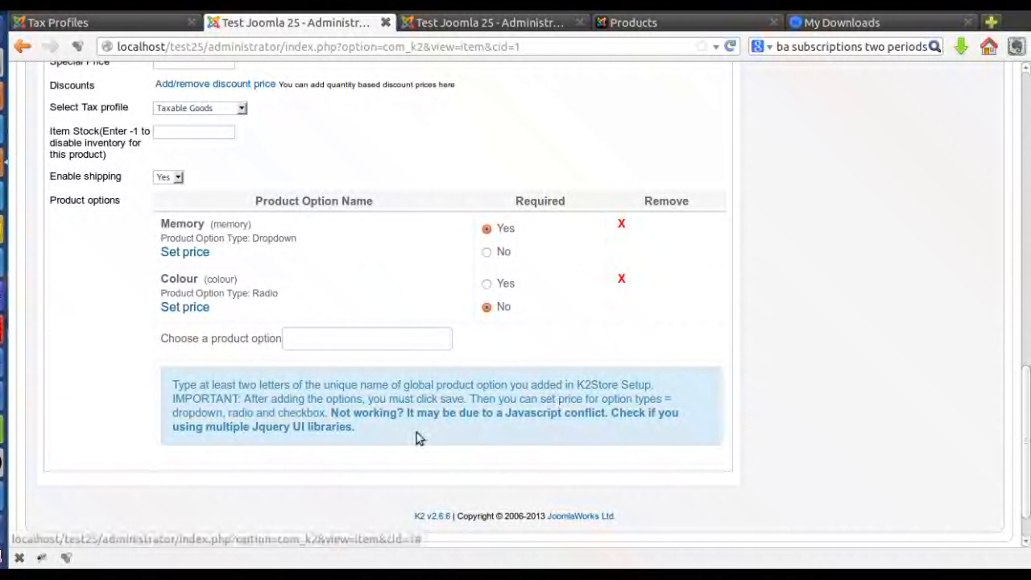
click(192, 255)
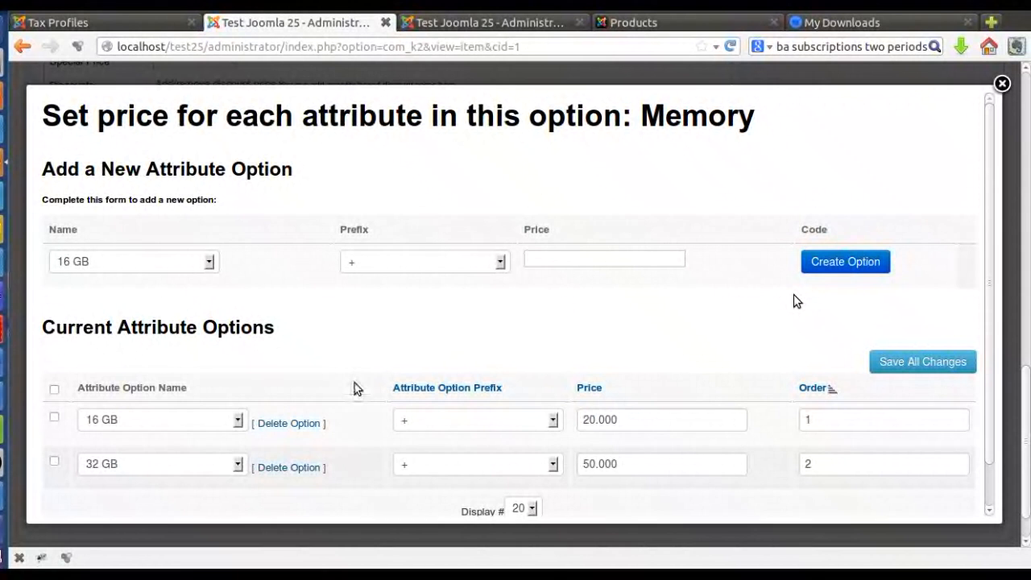
scroll(644, 338, down, 1)
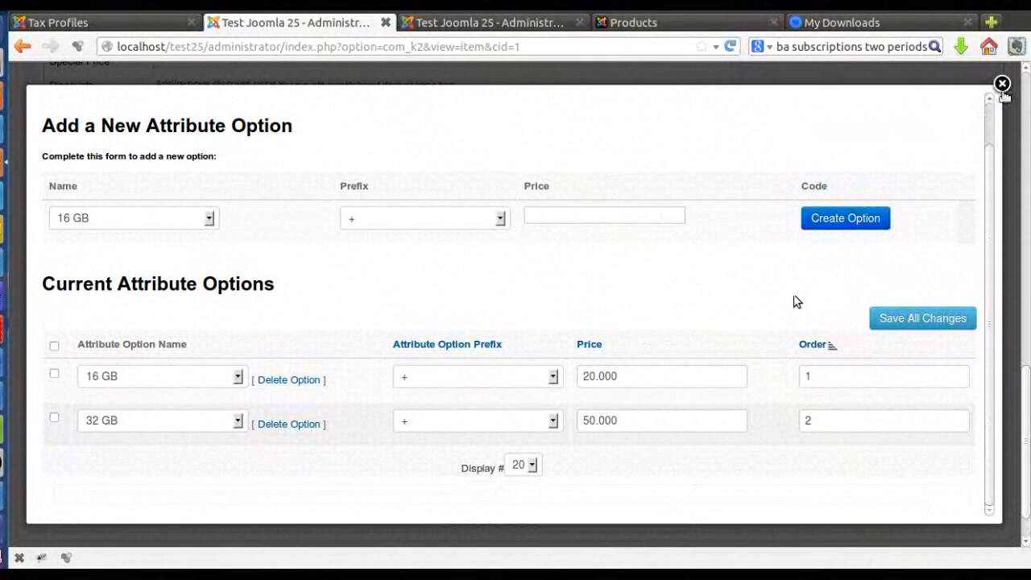
click(1002, 83)
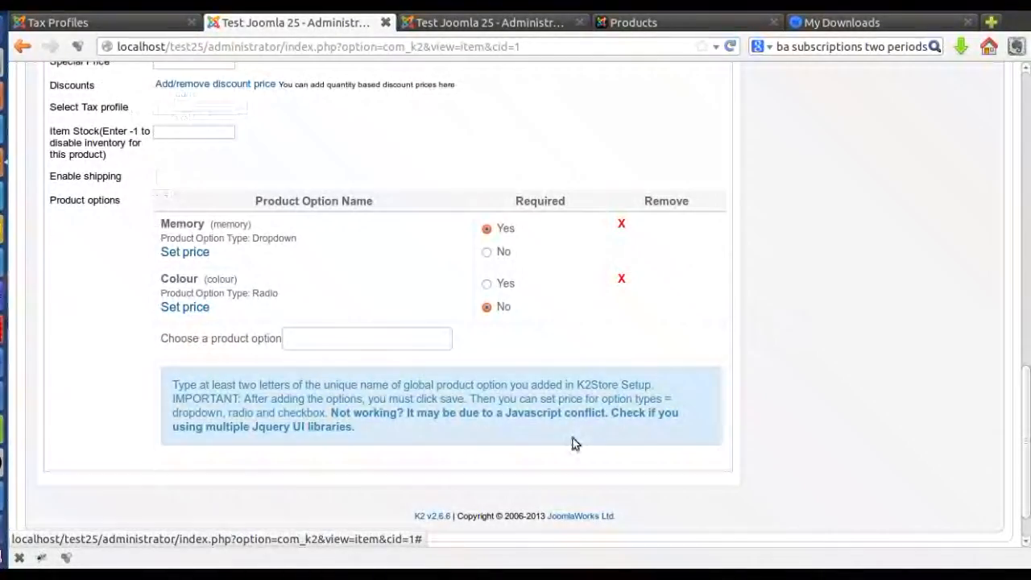
scroll(551, 365, up, 4)
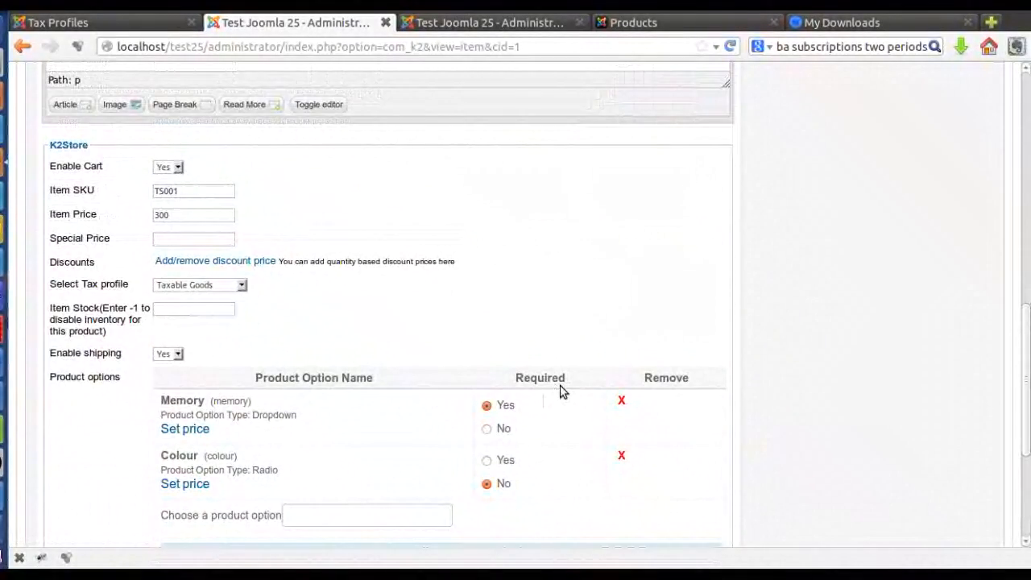
scroll(554, 385, up, 7)
scroll(553, 386, up, 8)
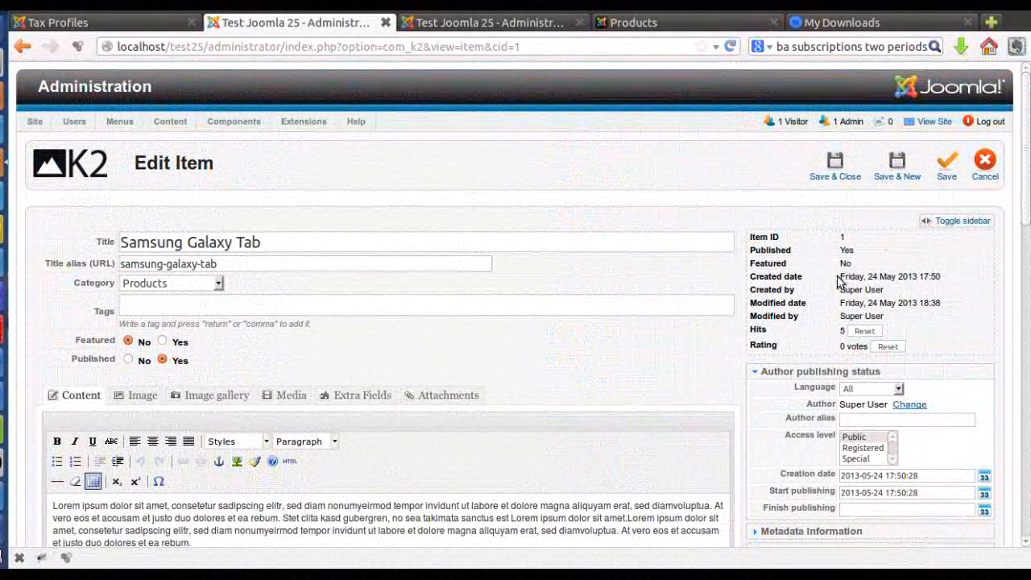
Save Samsung Galaxy Tab, go to Components > K2Store, and open the store Options.
click(836, 166)
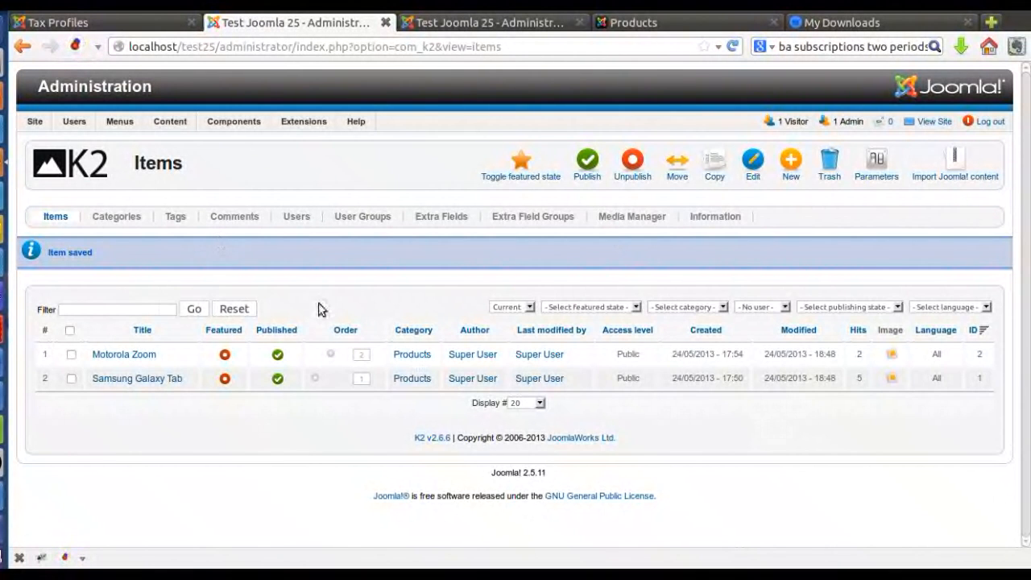
click(50, 219)
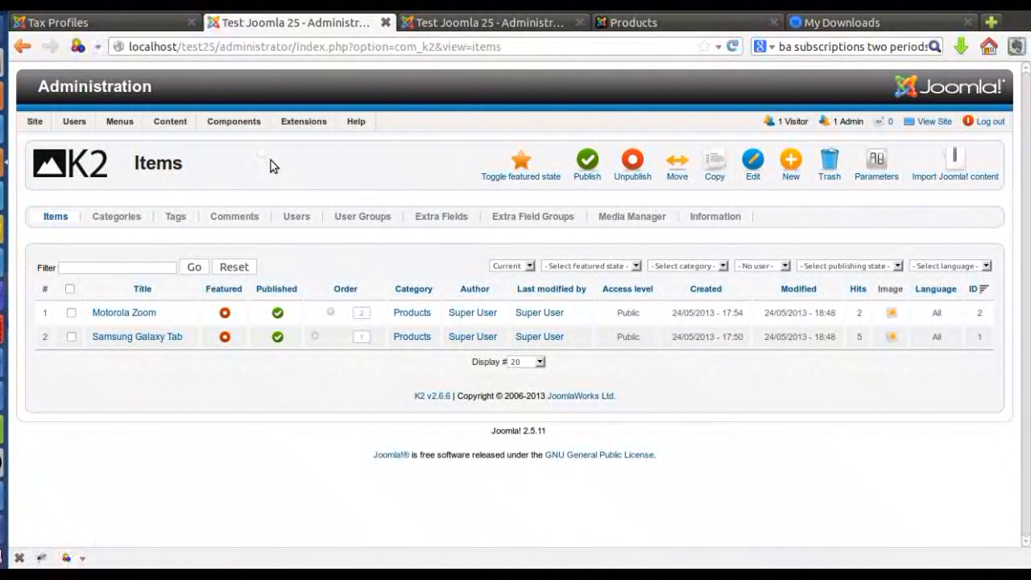
mouse_move(234, 123)
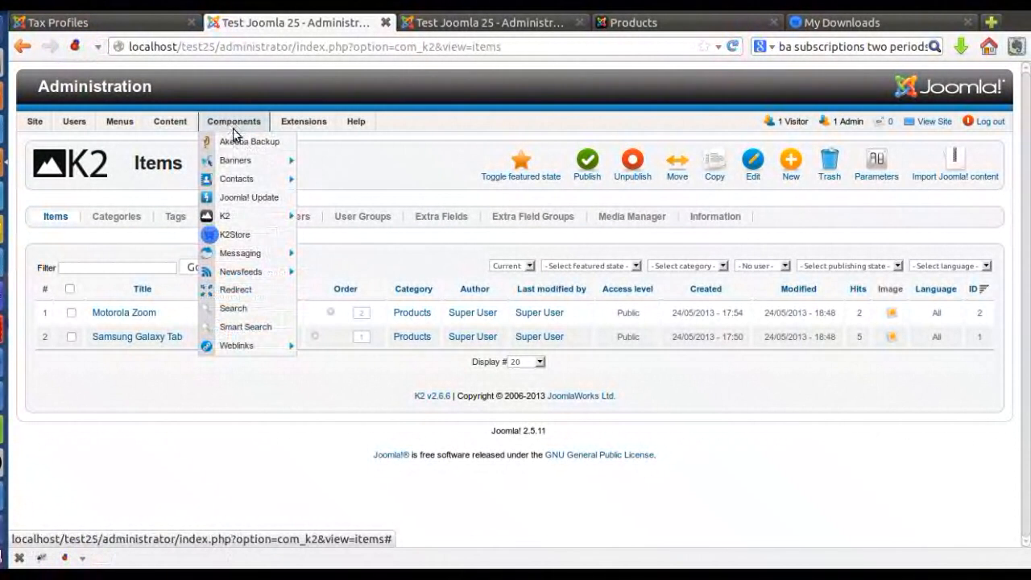
click(236, 235)
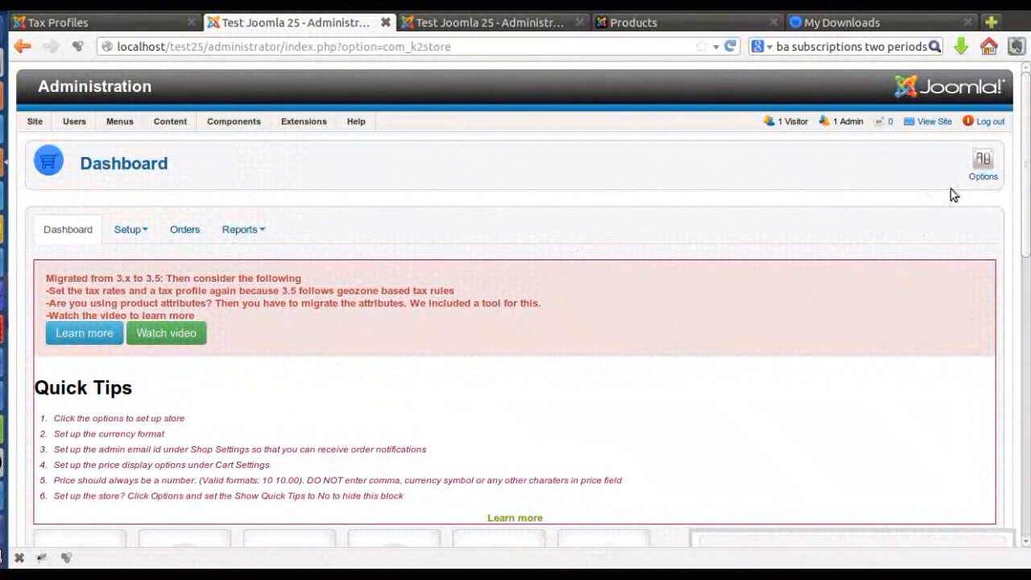
click(982, 165)
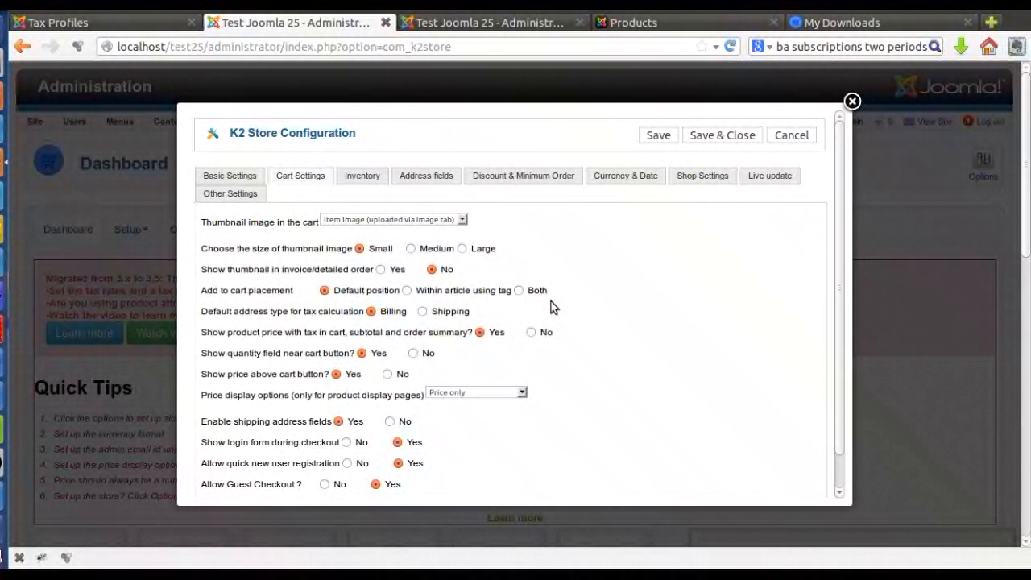
scroll(569, 261, down, 1)
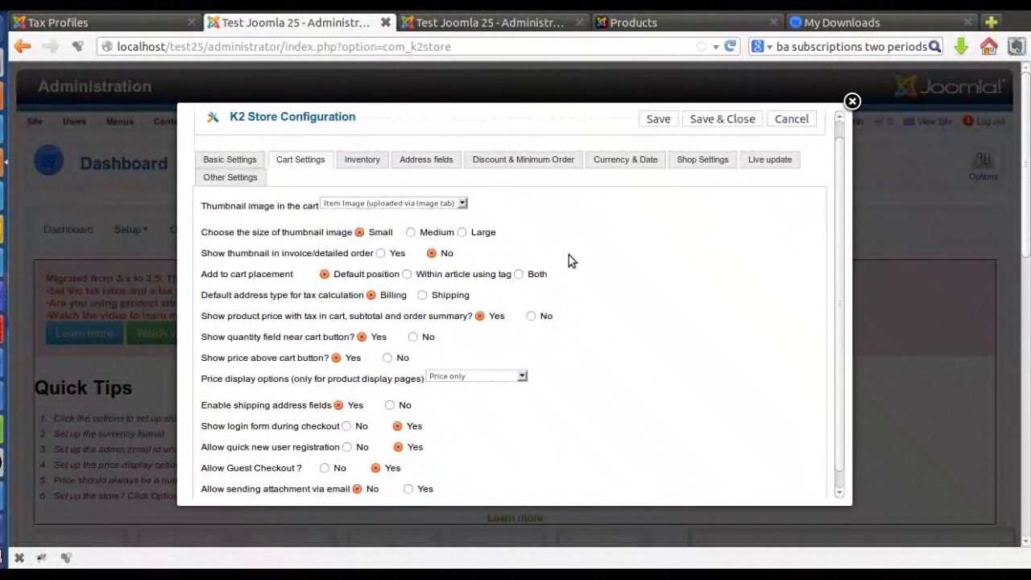
scroll(568, 260, down, 1)
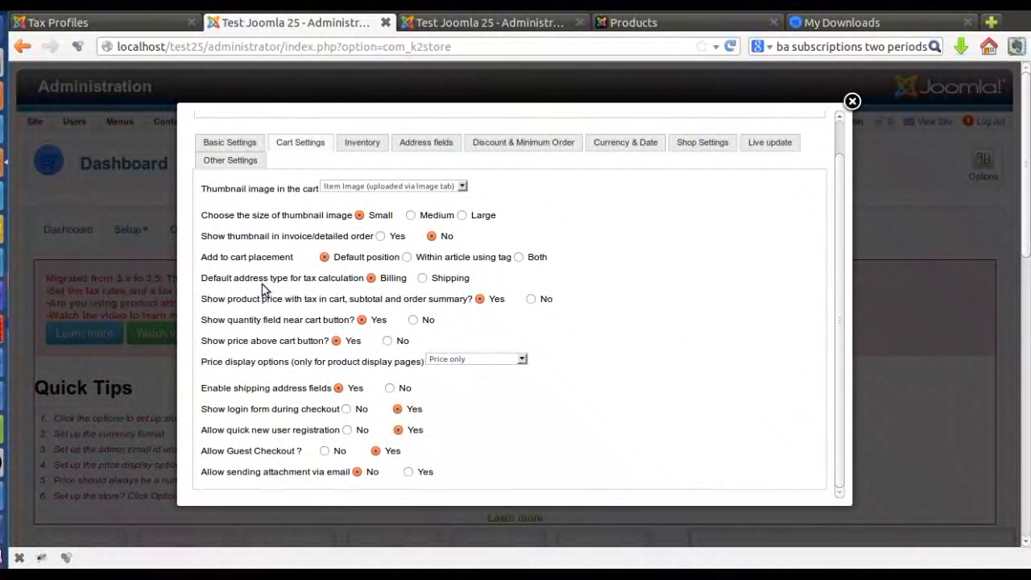
click(218, 139)
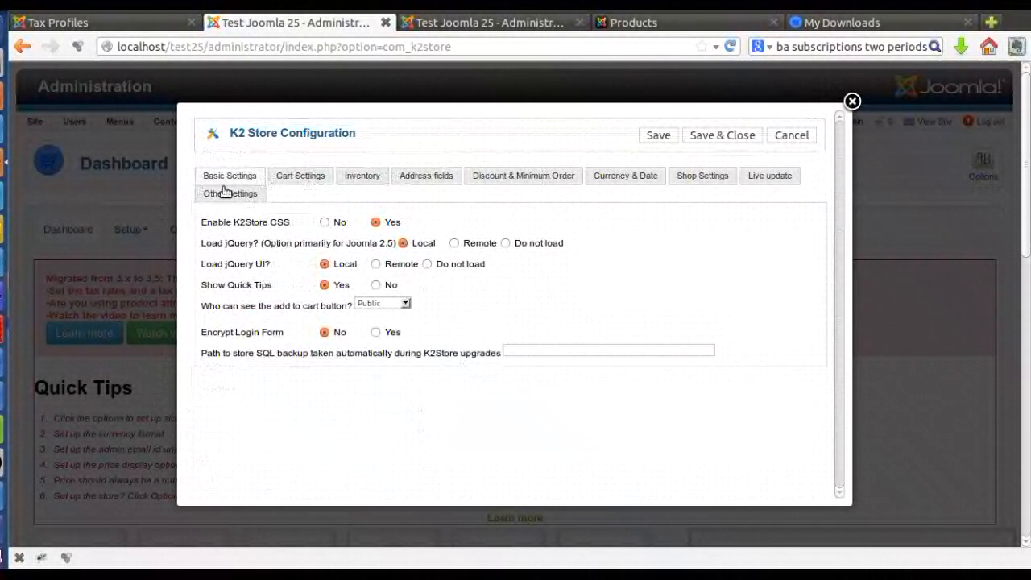
click(293, 183)
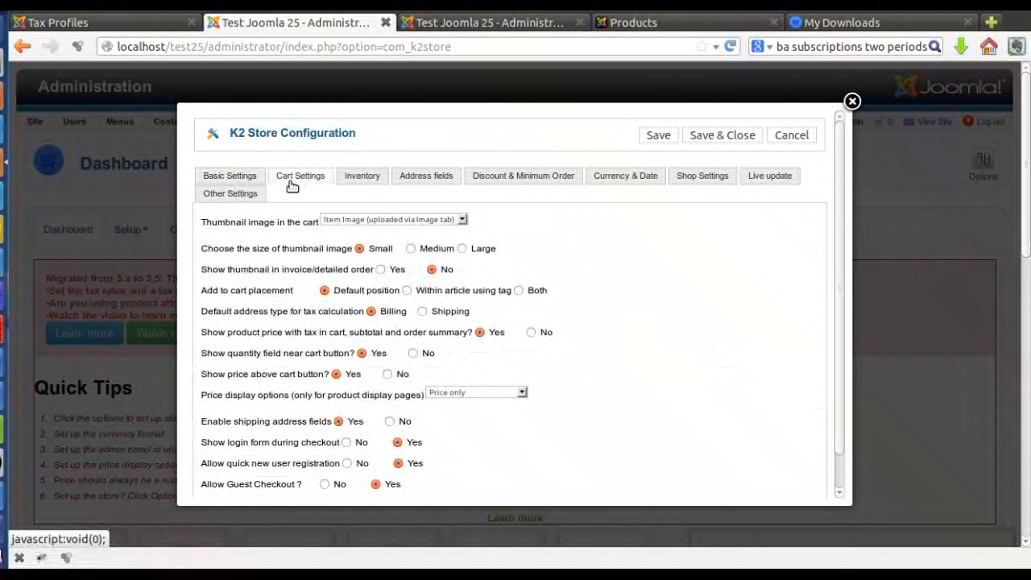
mouse_move(290, 375)
scroll(286, 374, down, 1)
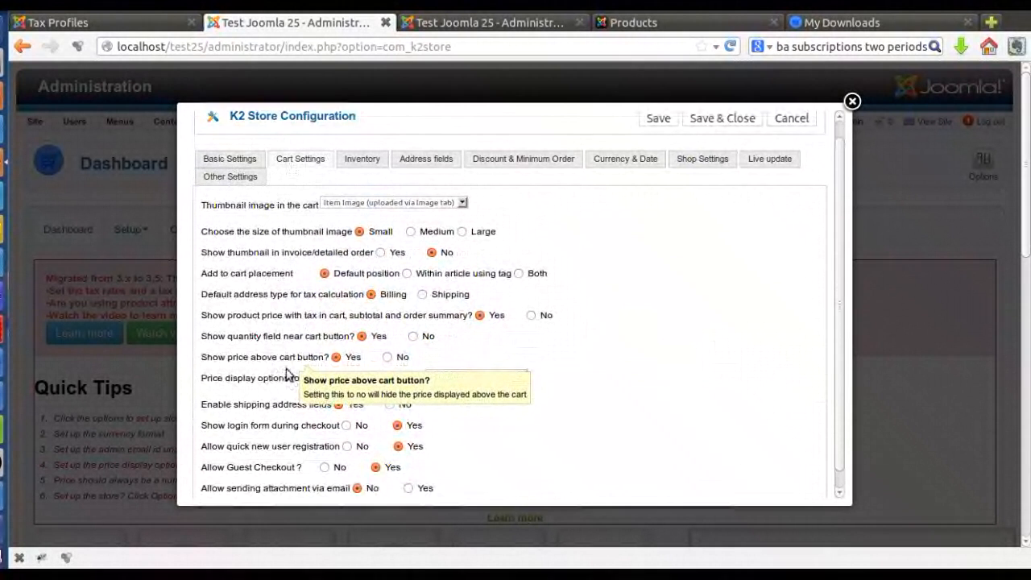
scroll(287, 375, down, 1)
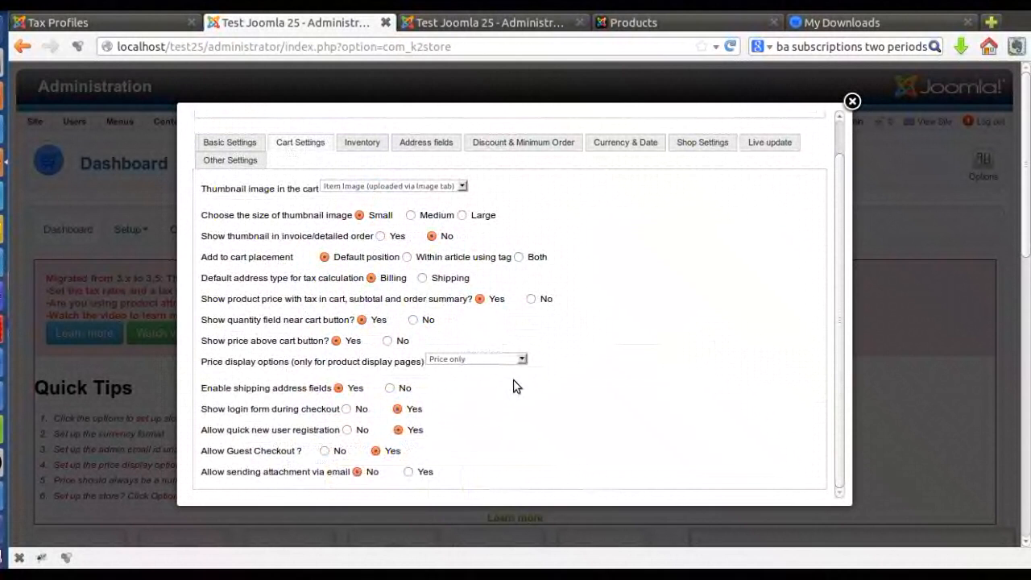
mouse_move(219, 430)
mouse_move(213, 280)
drag(208, 278, 274, 290)
click(310, 283)
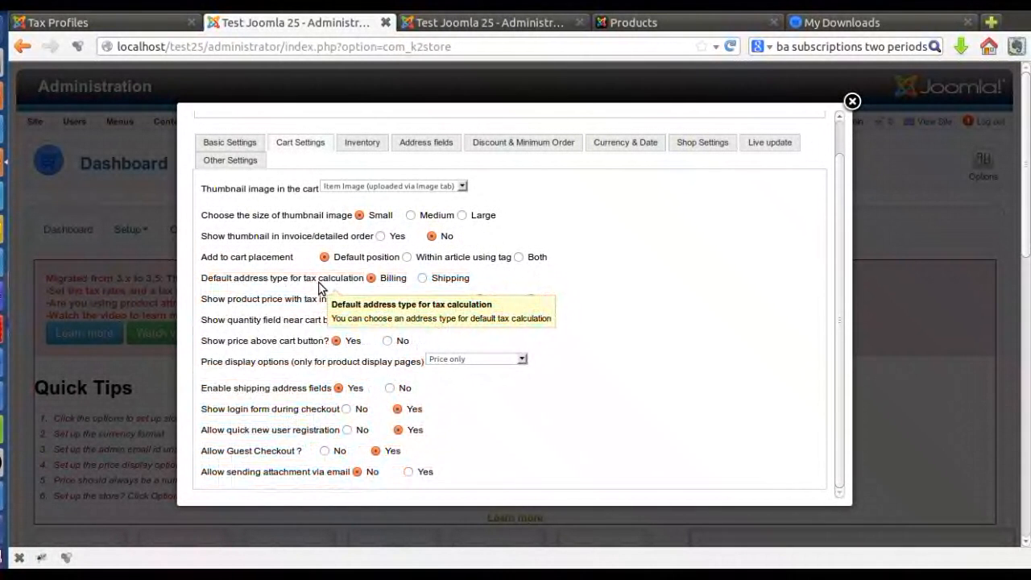
drag(364, 280, 207, 279)
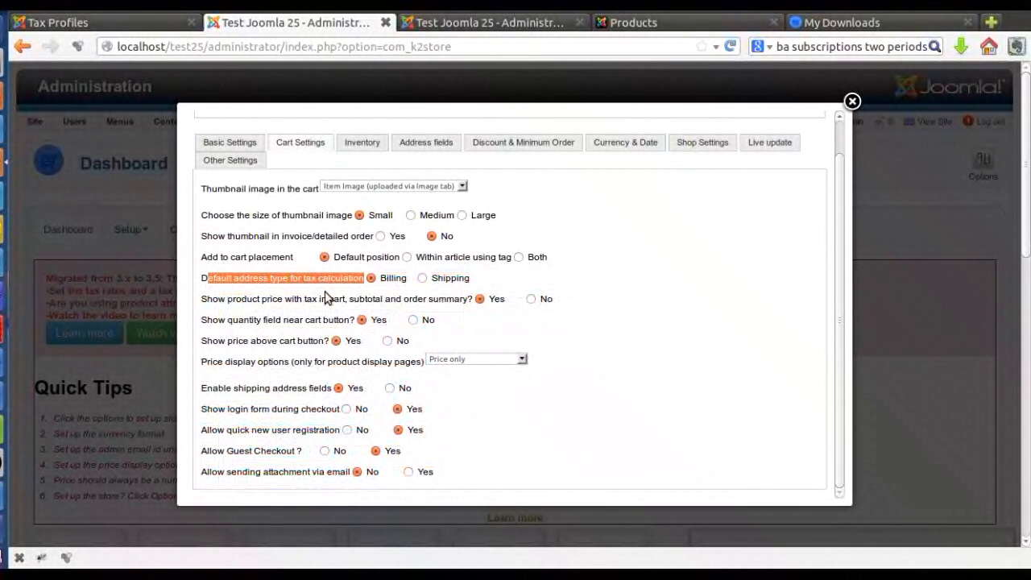
click(339, 291)
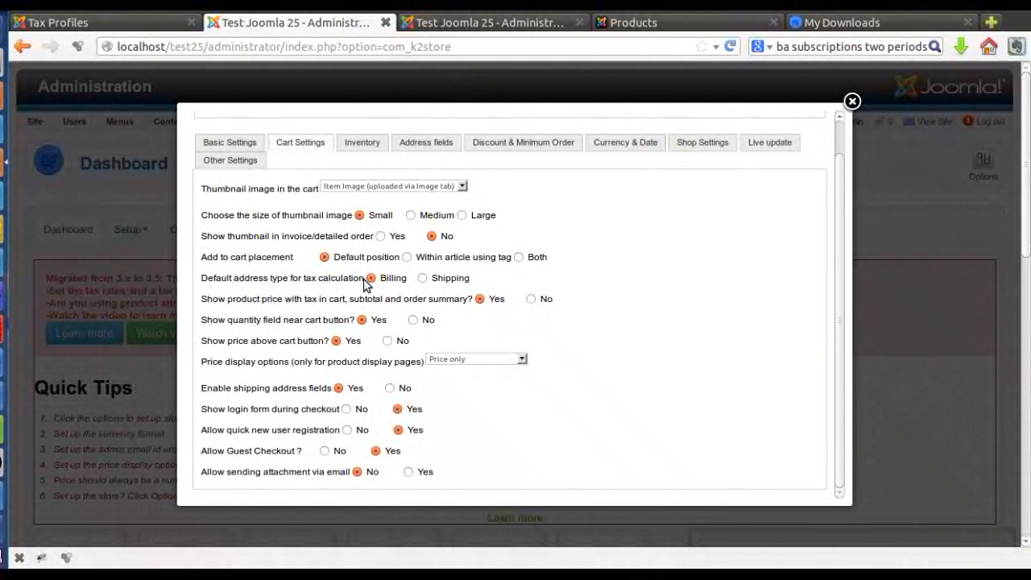
mouse_move(385, 300)
mouse_move(348, 284)
scroll(538, 331, down, 3)
scroll(556, 338, up, 4)
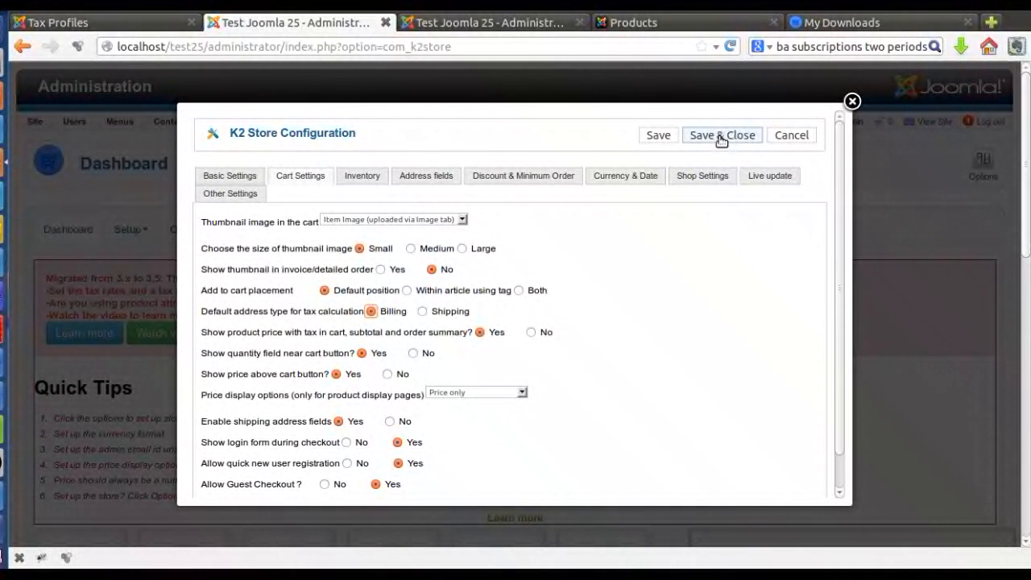
Set Enable coupons to Yes under Inventory > Discount & Minimum Order and save.
click(365, 178)
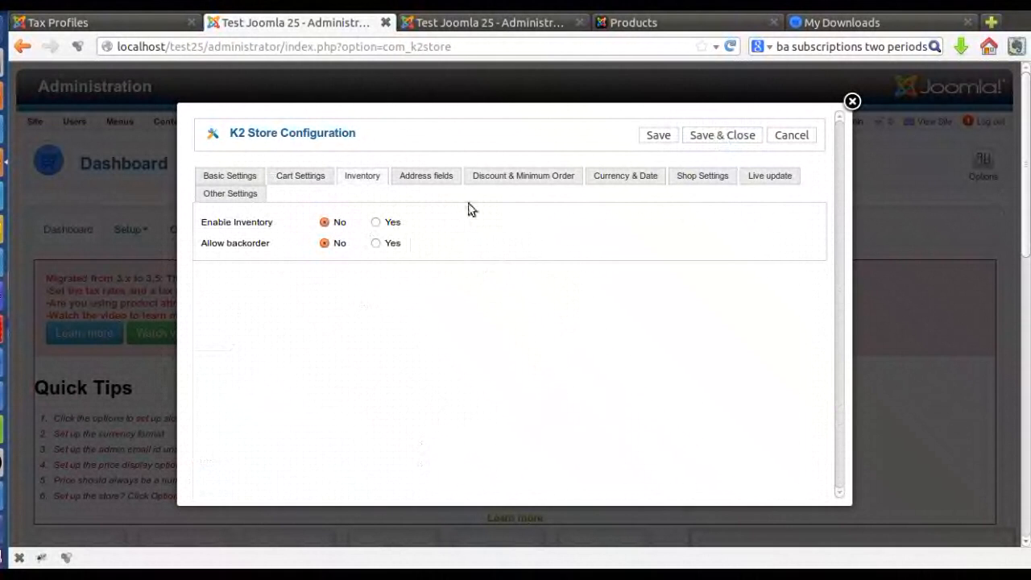
click(485, 184)
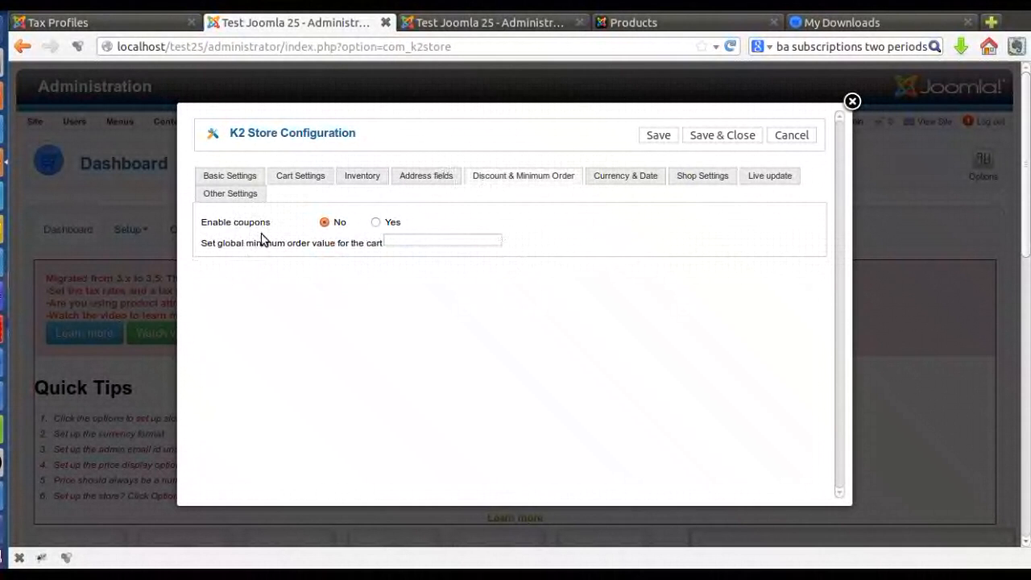
mouse_move(289, 244)
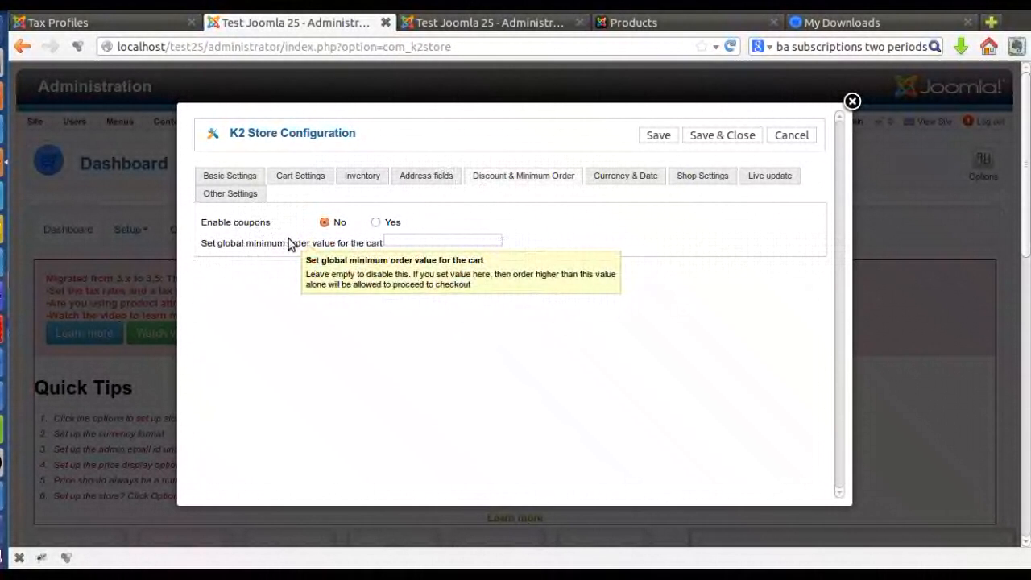
mouse_move(235, 227)
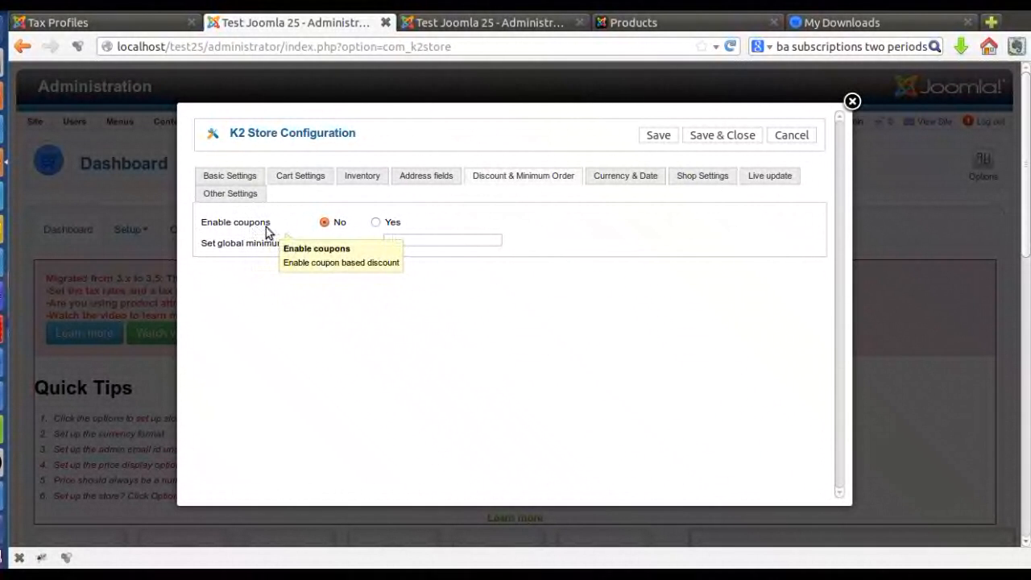
click(376, 223)
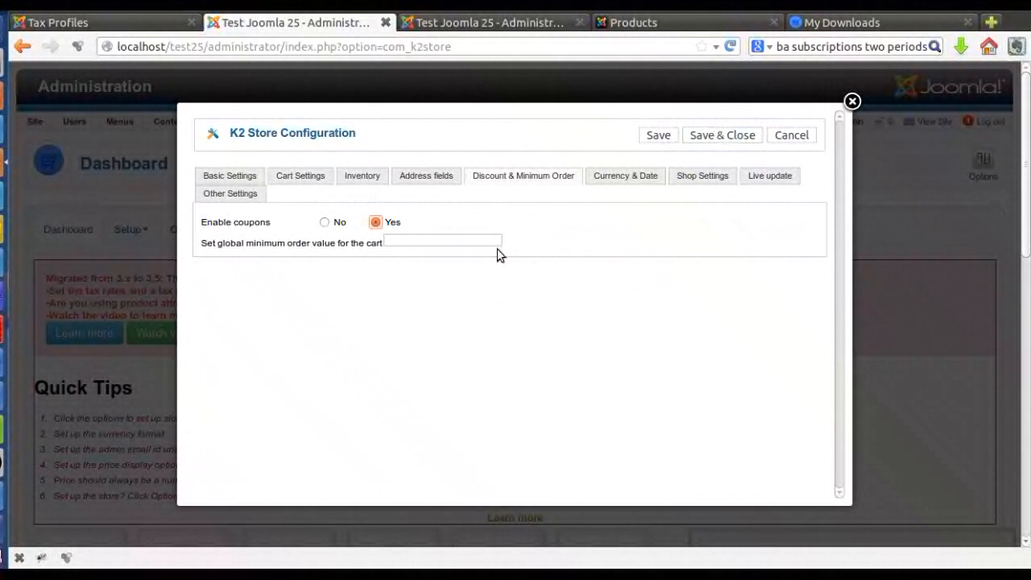
click(716, 138)
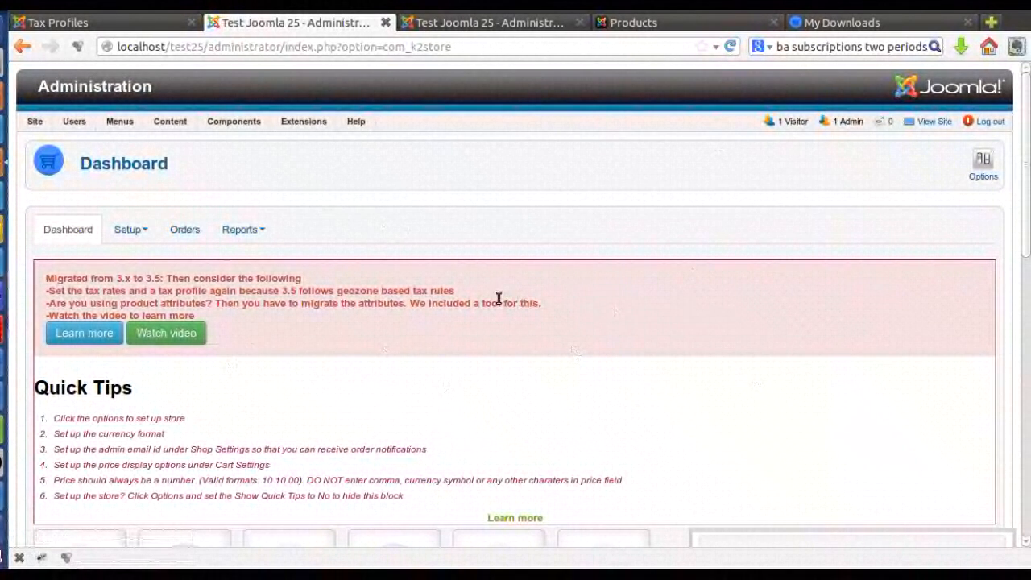
scroll(497, 299, down, 3)
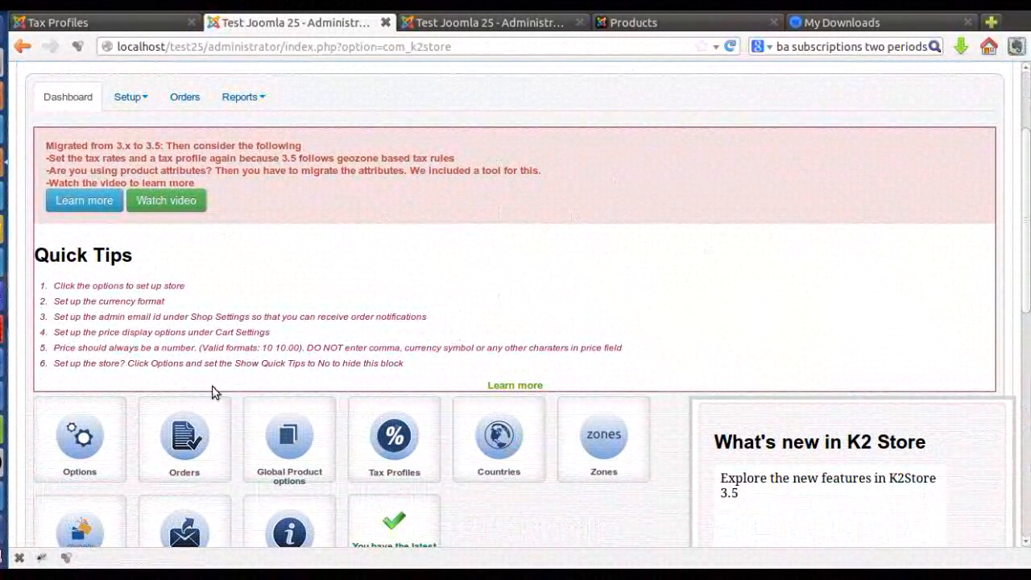
Set Show Quick Tips to No in Basic Settings and save the configuration.
scroll(436, 345, up, 2)
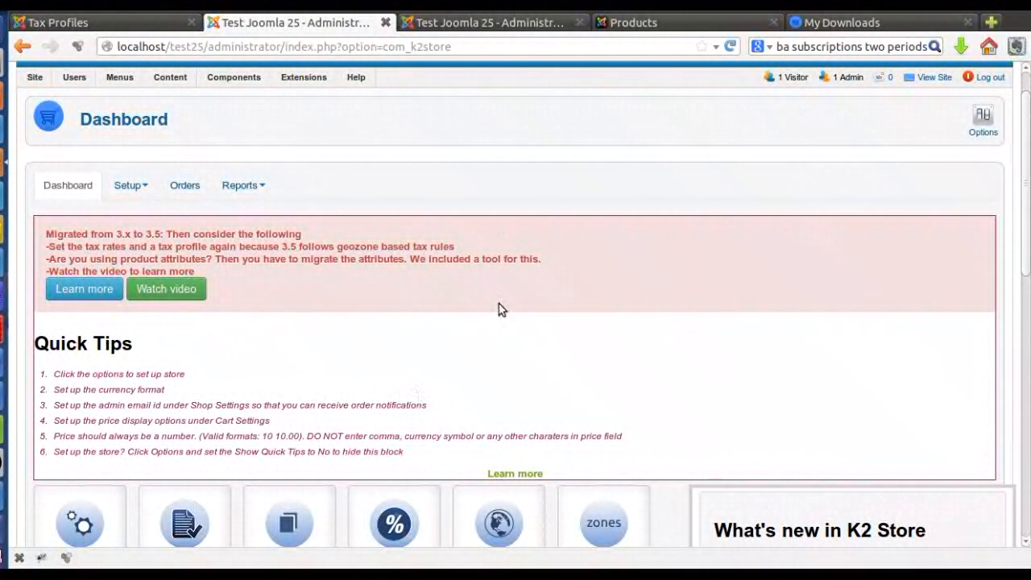
click(983, 125)
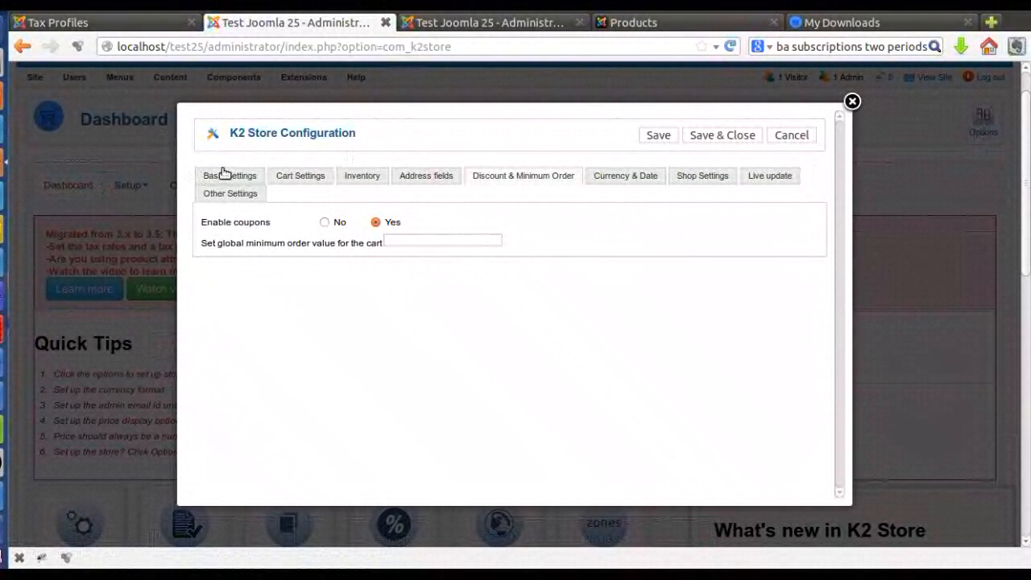
click(224, 174)
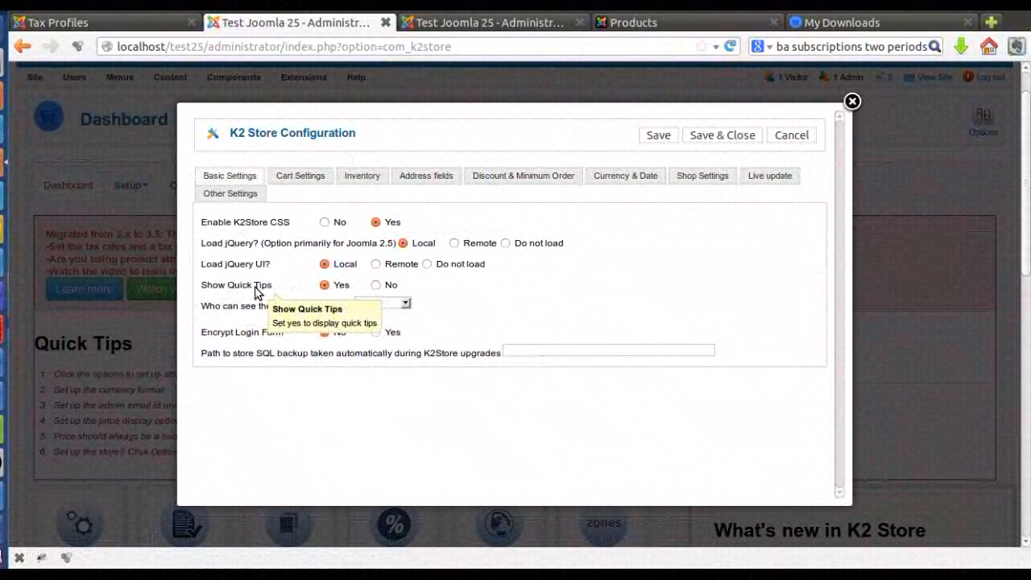
click(374, 285)
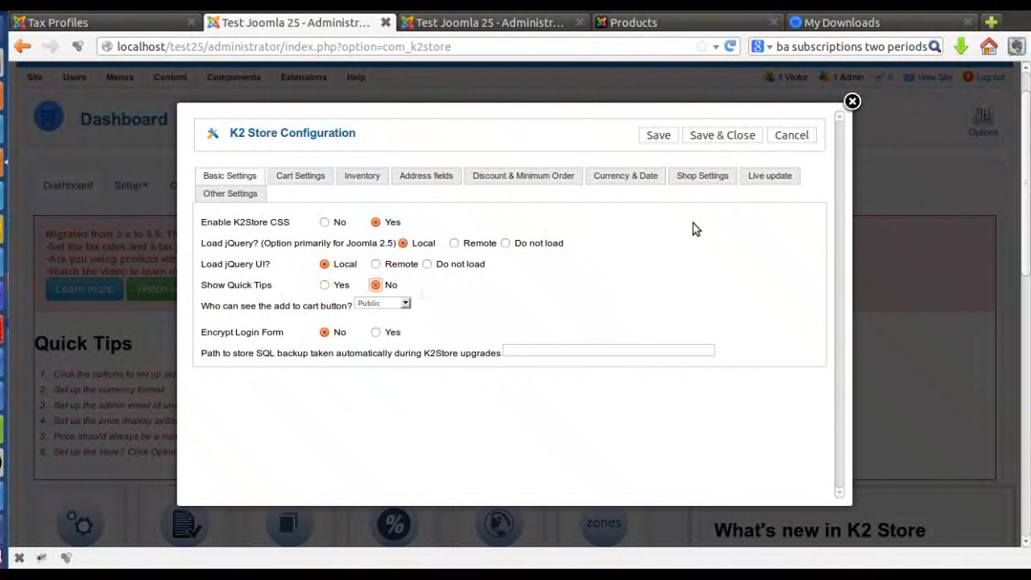
click(723, 136)
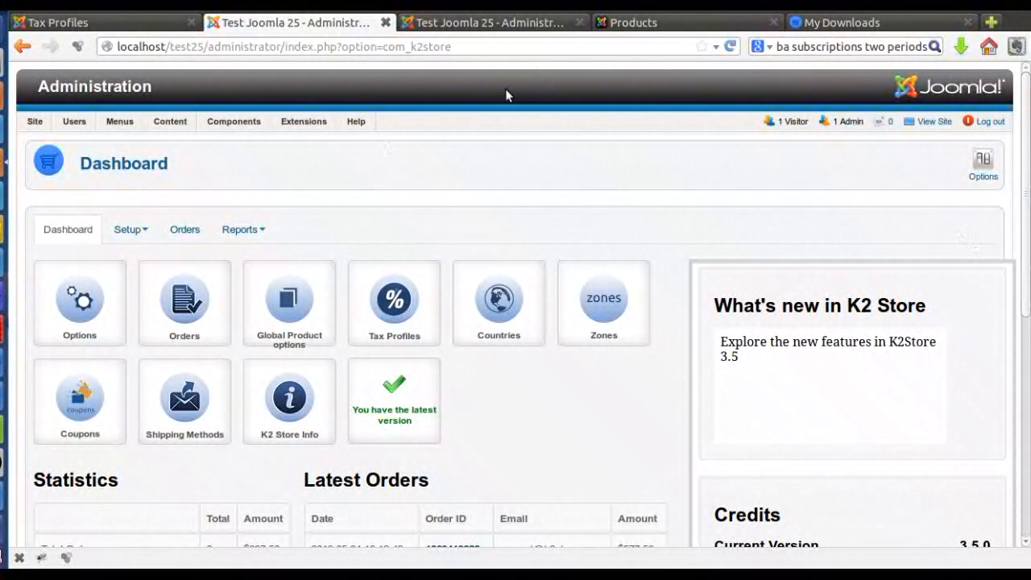
Switch to the Global Product options tab with Memory and Colour, then open View Site.
scroll(577, 355, down, 3)
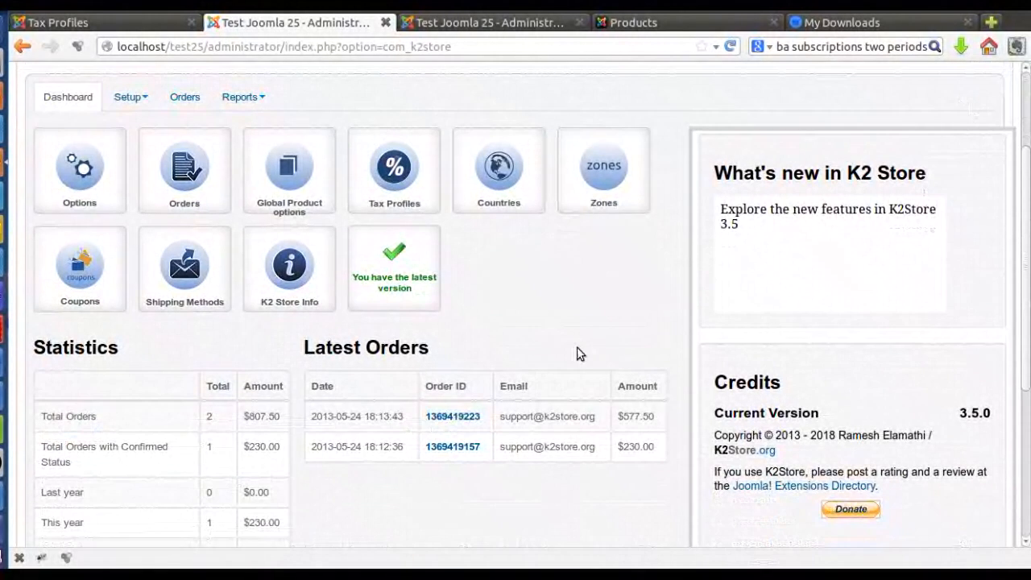
scroll(575, 319, up, 3)
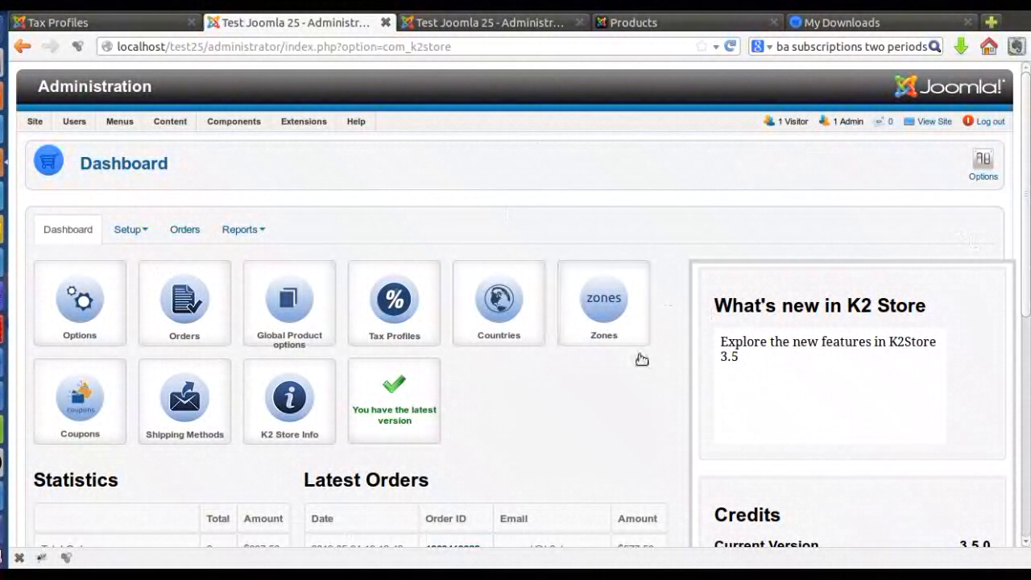
scroll(641, 370, down, 2)
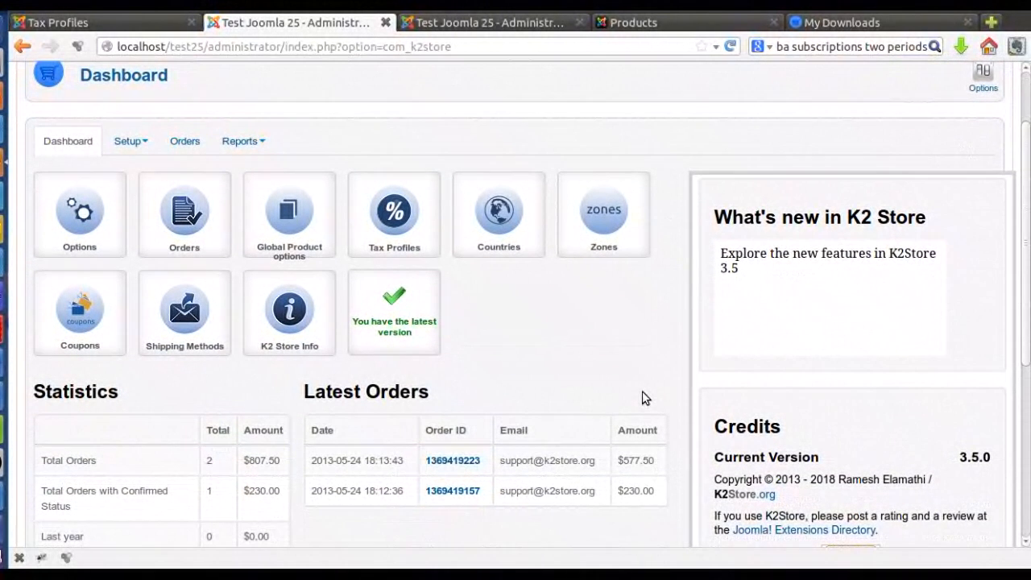
scroll(627, 383, down, 2)
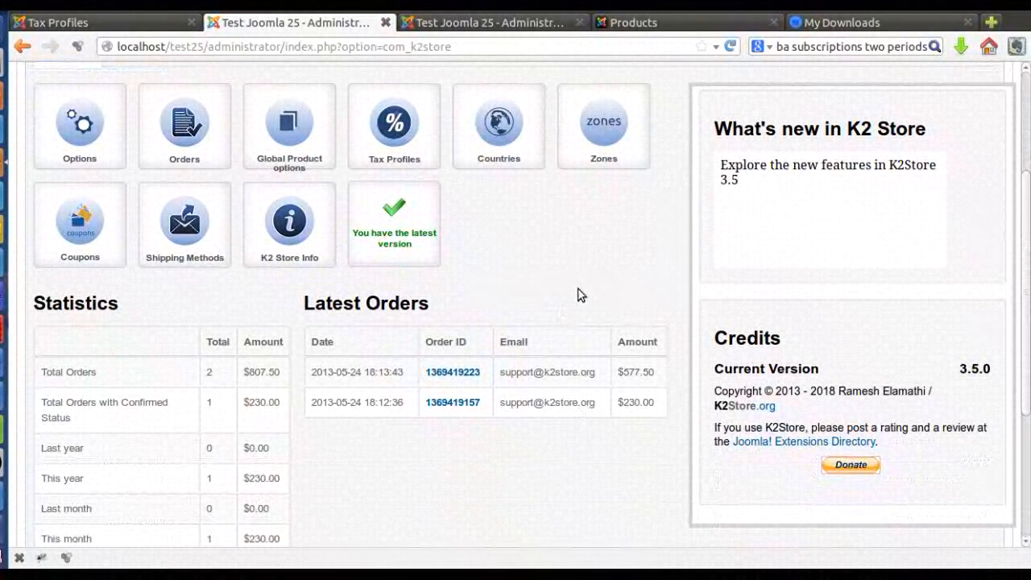
scroll(589, 310, up, 2)
scroll(589, 320, up, 1)
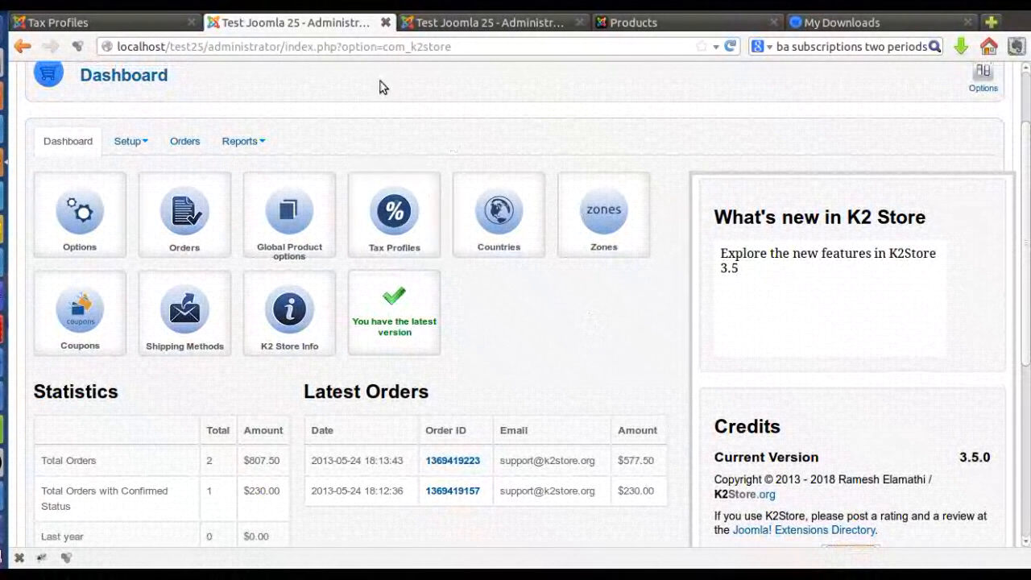
click(588, 19)
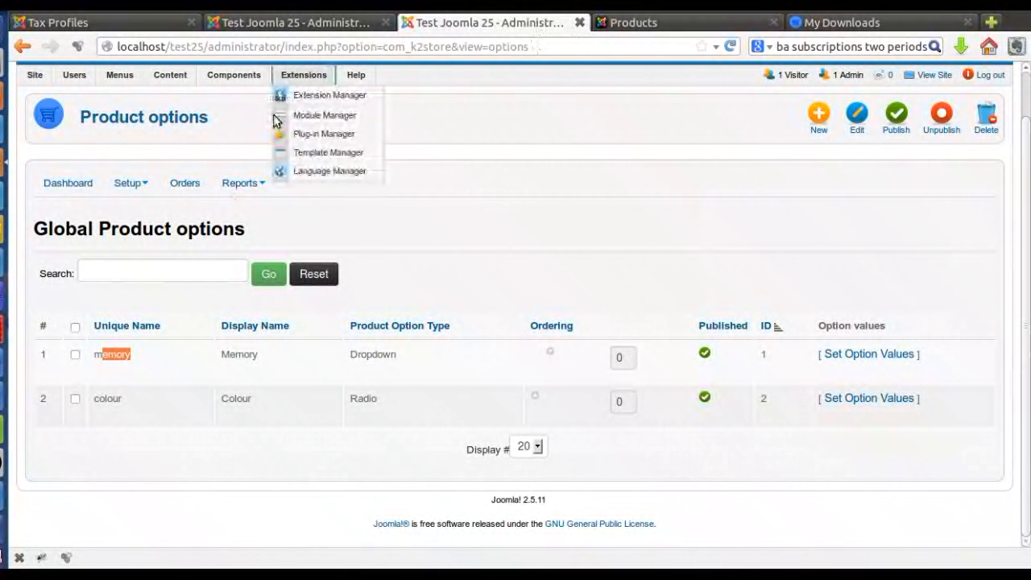
scroll(557, 197, up, 1)
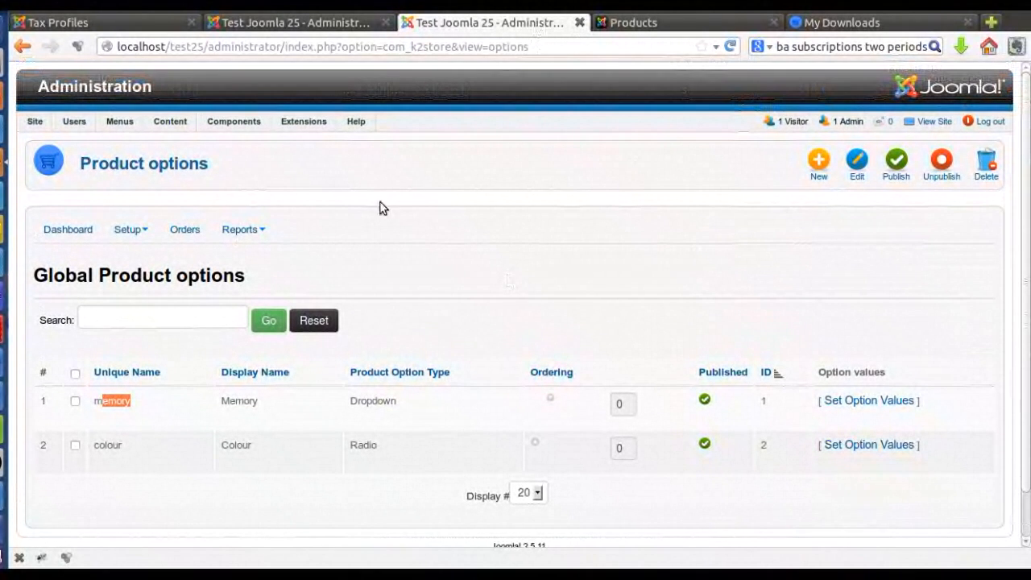
click(931, 122)
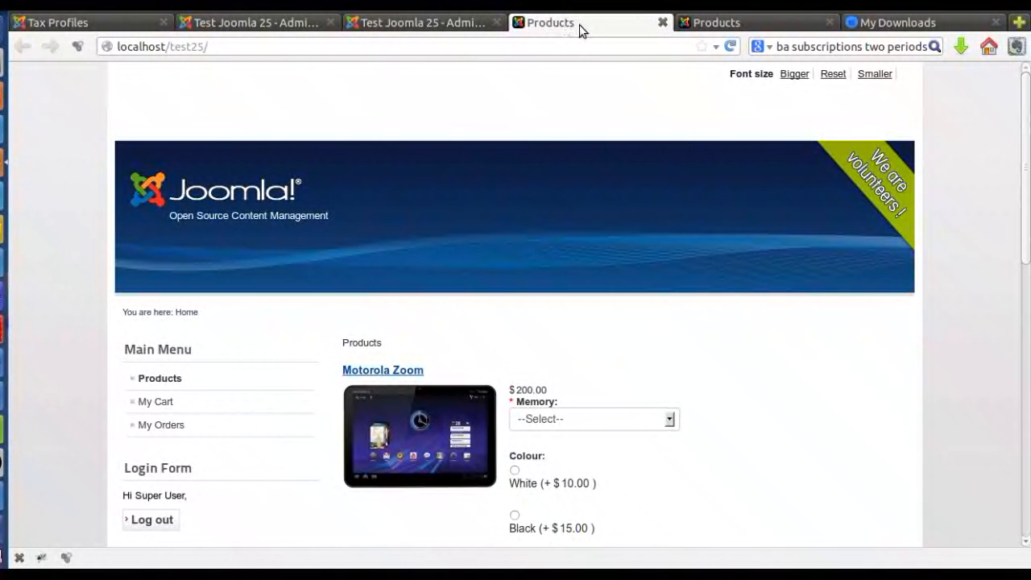
Find the Motorola Zoom on the Products page and try adding it to the cart.
scroll(707, 192, down, 5)
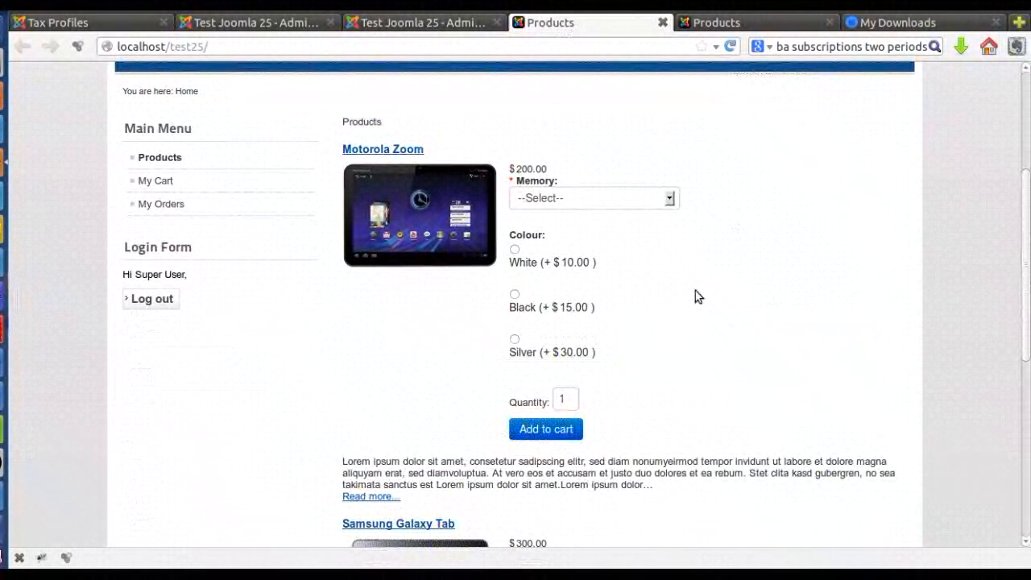
scroll(671, 353, down, 1)
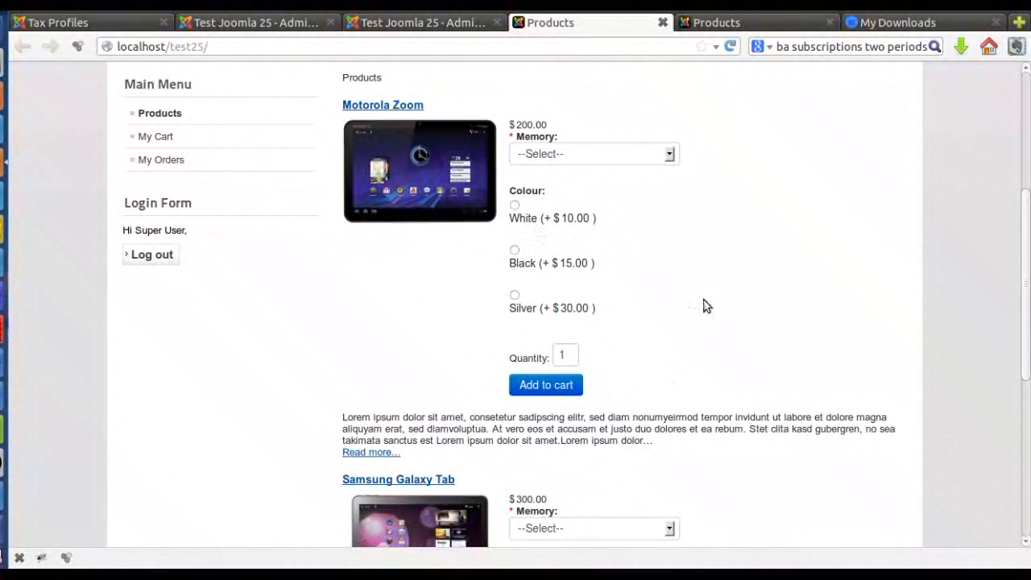
scroll(675, 299, up, 2)
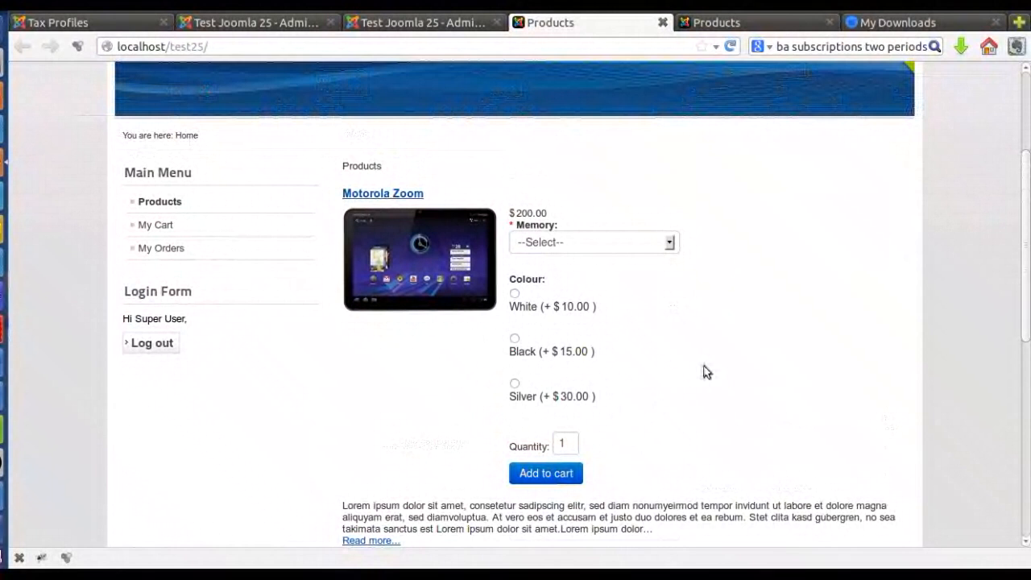
scroll(705, 288, down, 1)
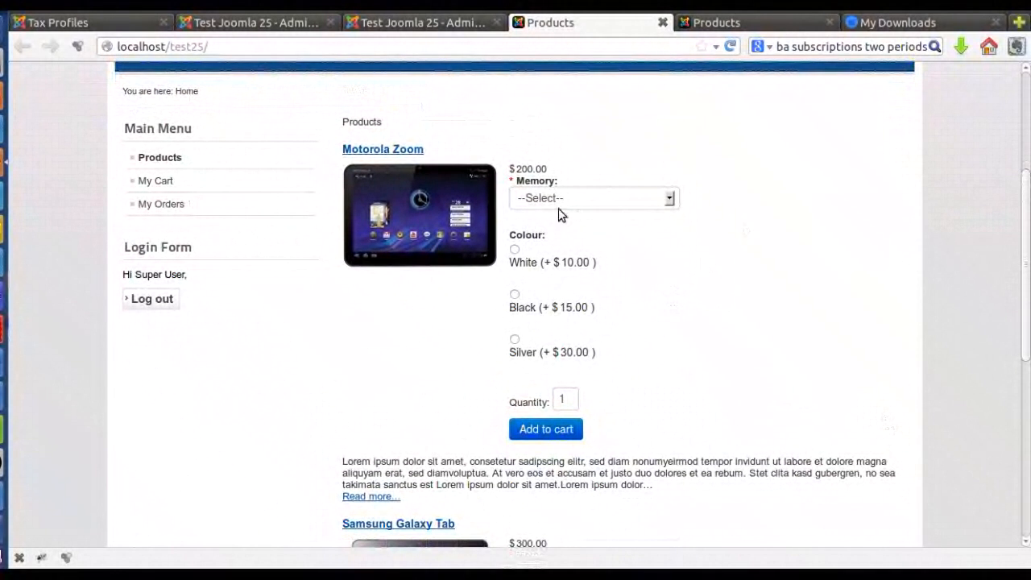
scroll(655, 273, down, 1)
scroll(653, 273, down, 2)
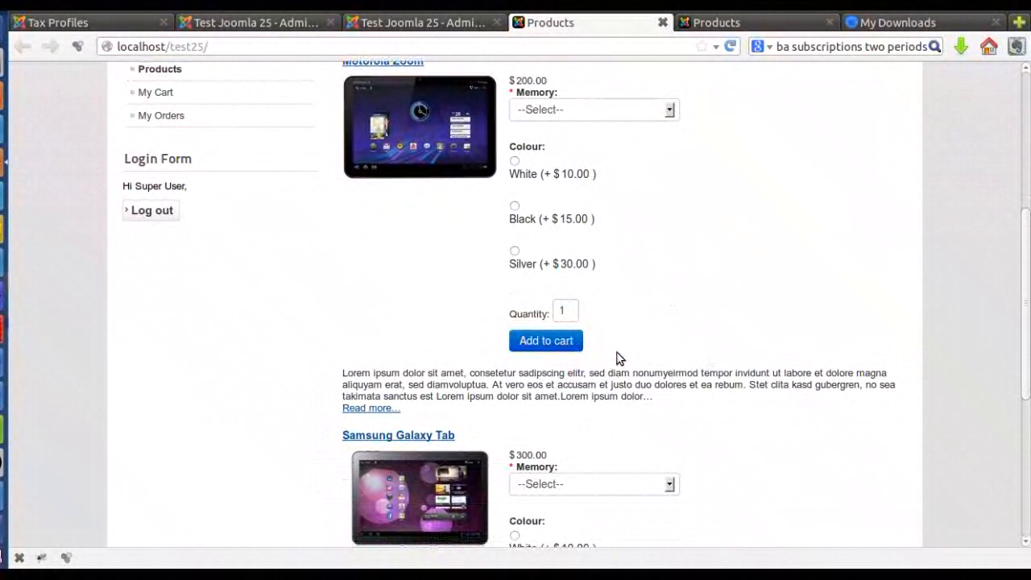
click(570, 342)
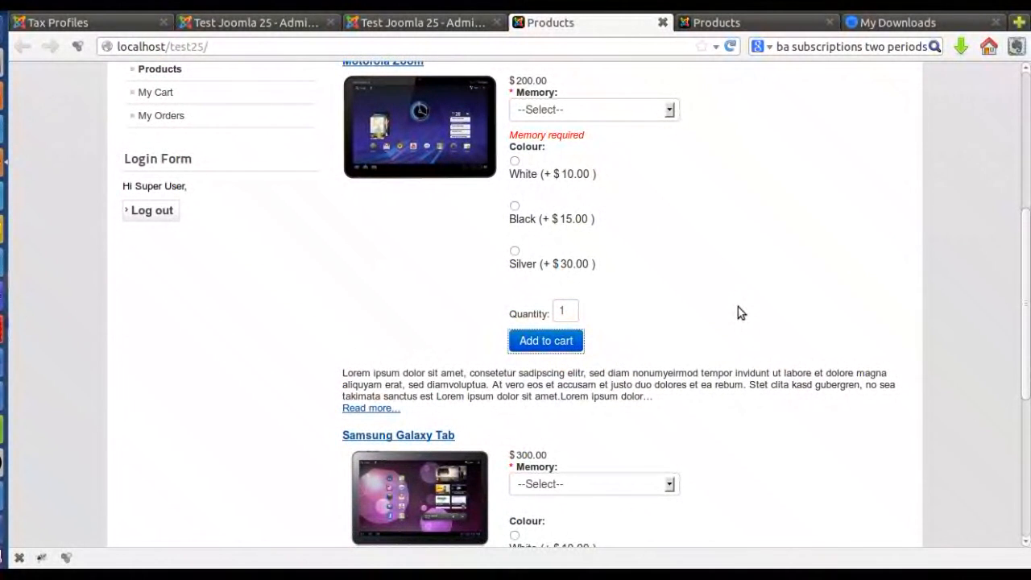
Choose 16 GB memory and White colour, then add the Motorola Zoom to the cart.
scroll(676, 278, up, 2)
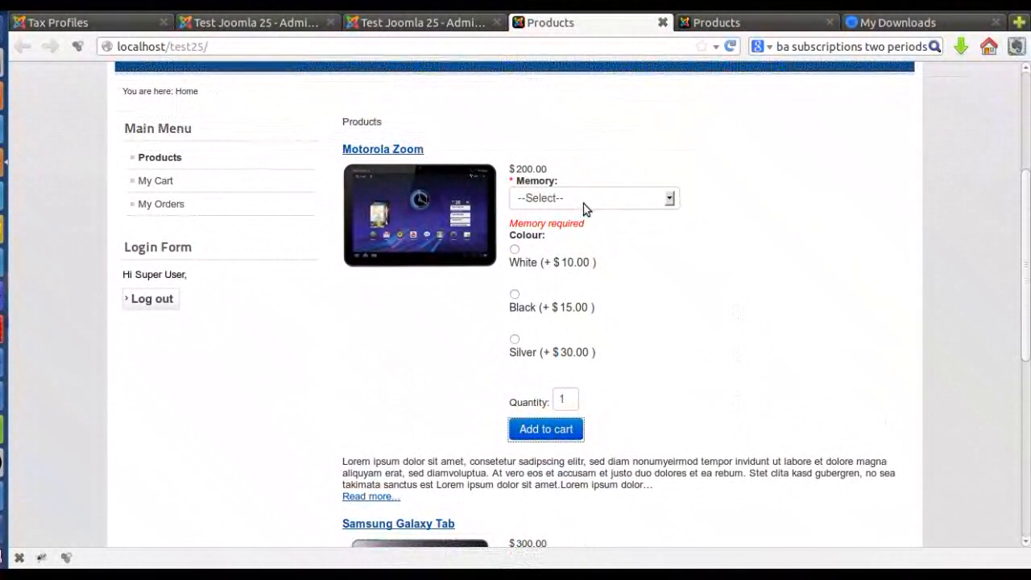
click(585, 202)
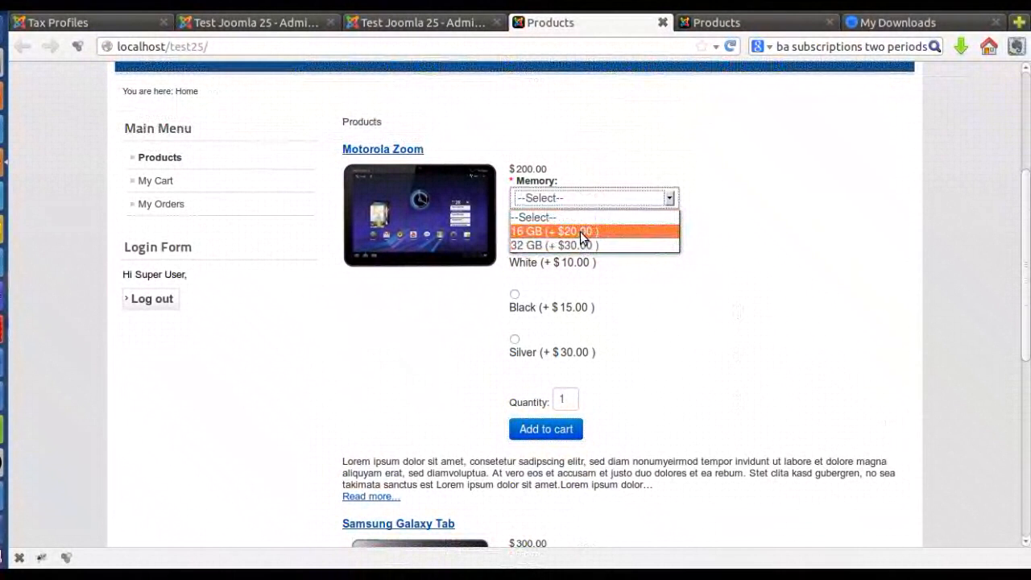
click(580, 231)
scroll(710, 236, down, 1)
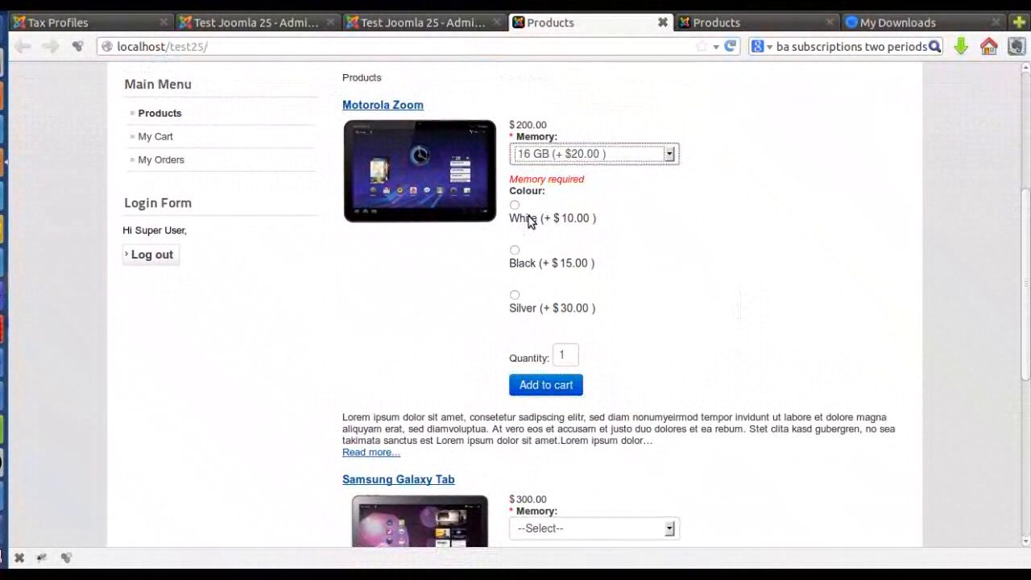
click(516, 213)
scroll(698, 290, down, 1)
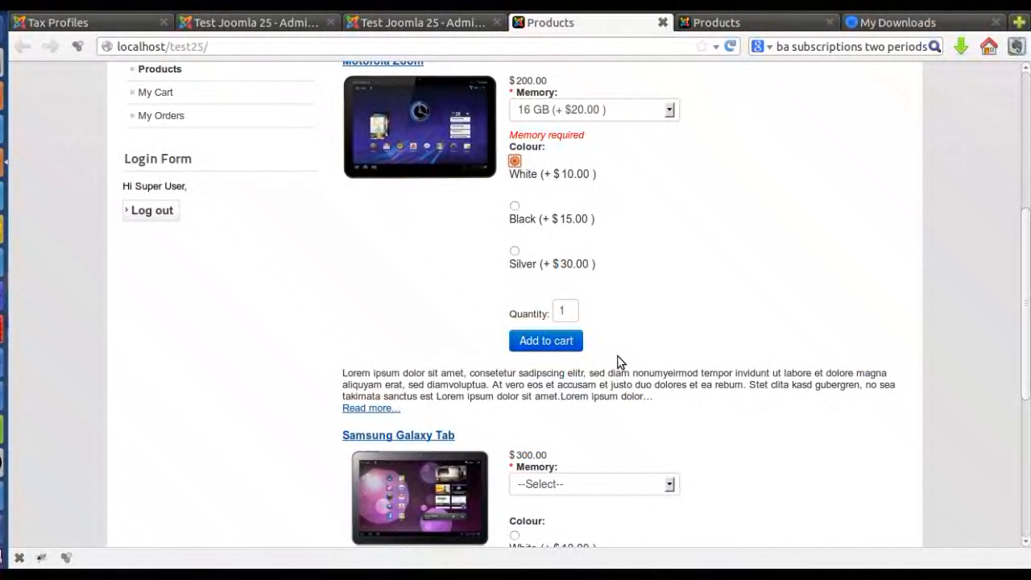
click(526, 341)
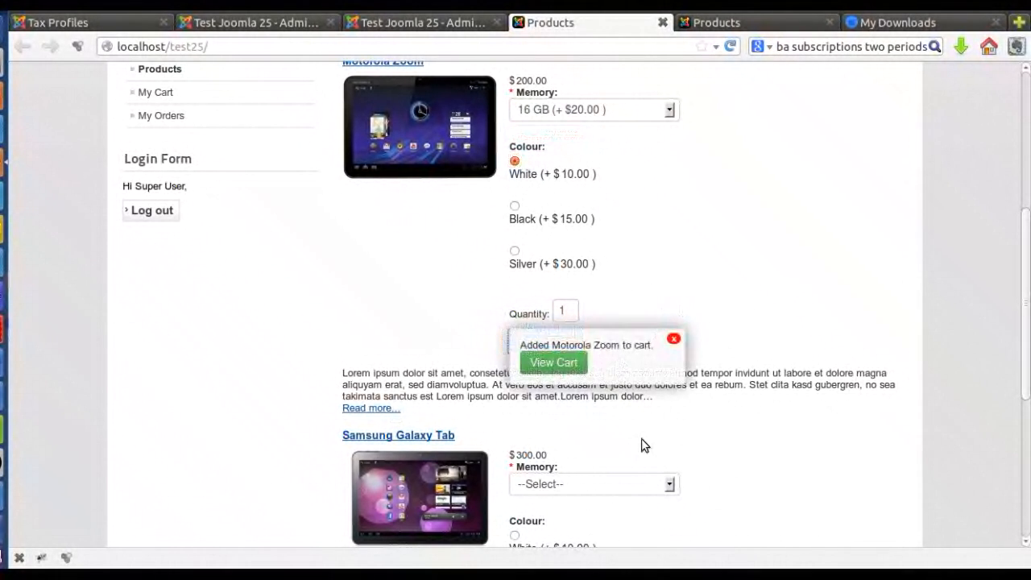
drag(510, 168, 543, 167)
click(556, 169)
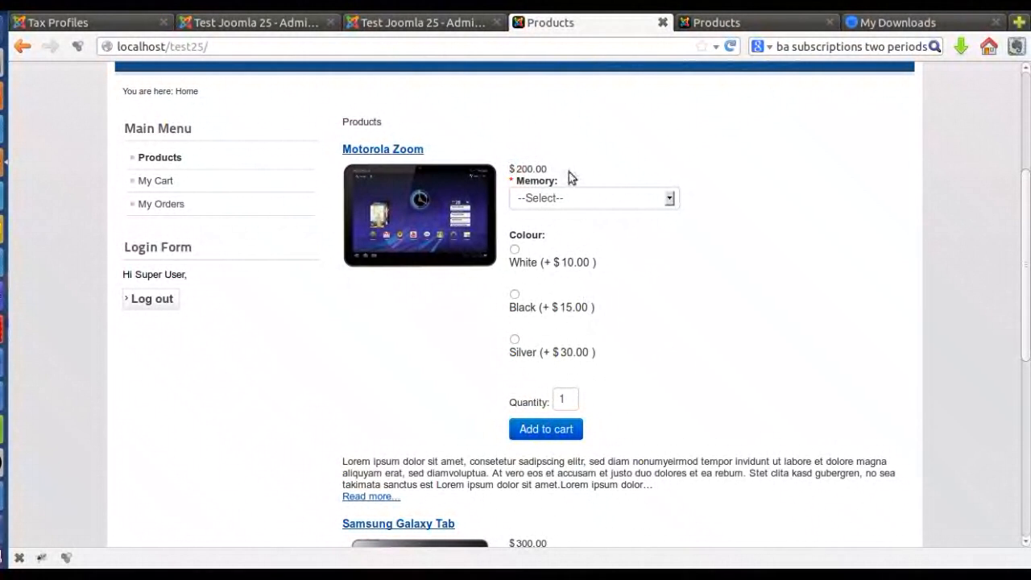
Set Cart Settings price display to 'Price and tax separately', save, and return to the Products tab.
click(387, 24)
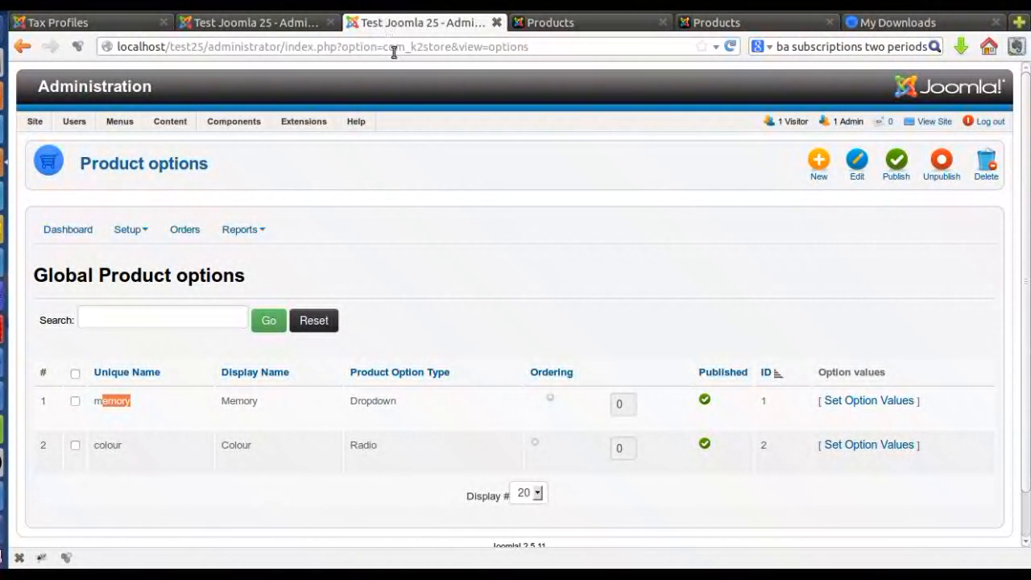
click(286, 25)
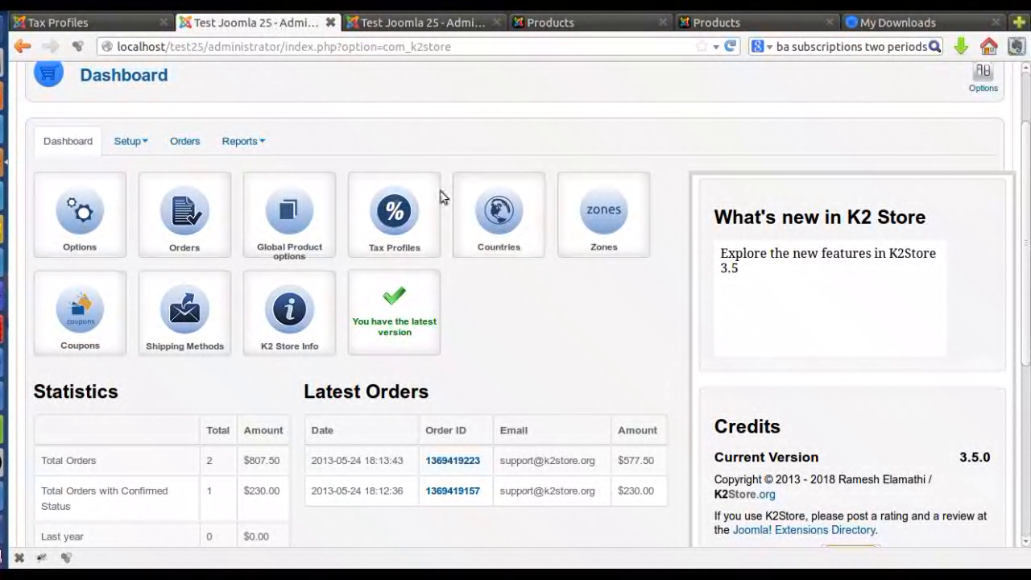
scroll(766, 212, up, 2)
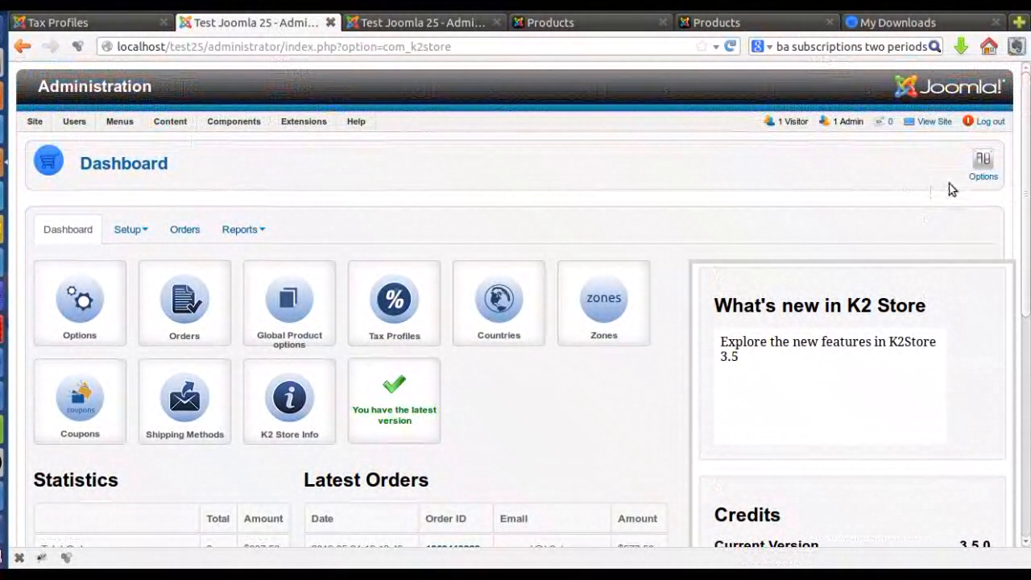
click(983, 165)
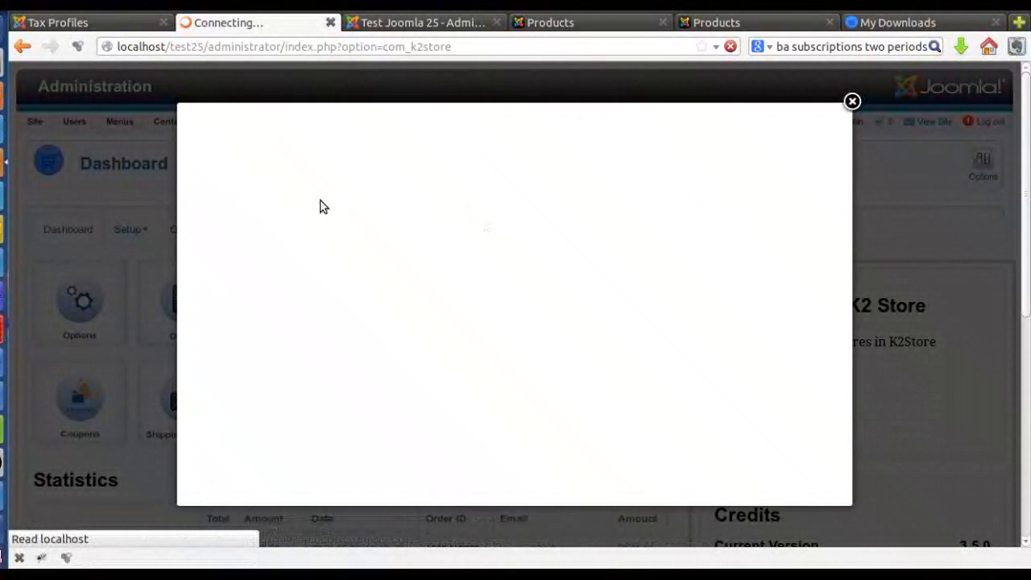
click(290, 180)
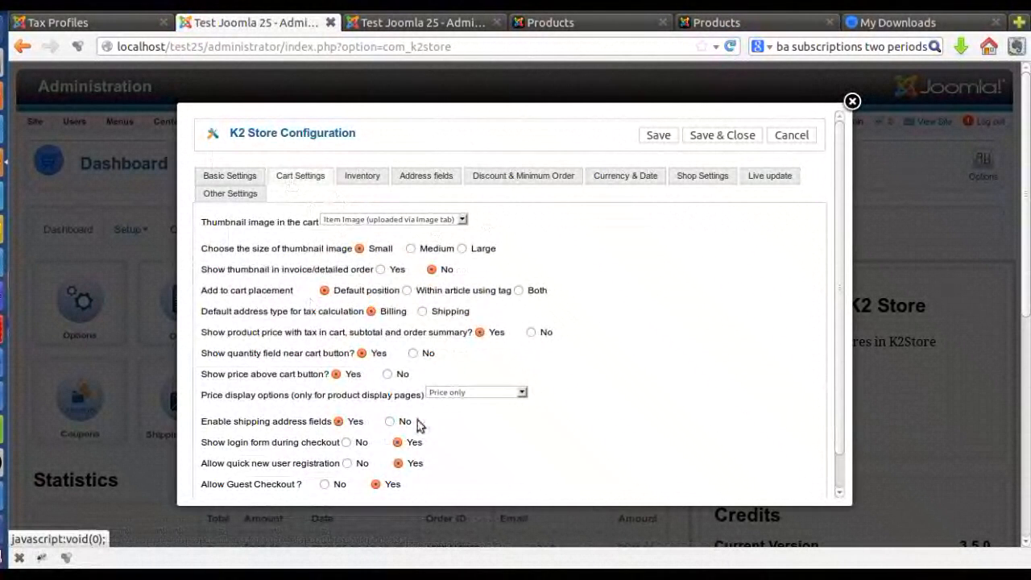
scroll(495, 344, down, 1)
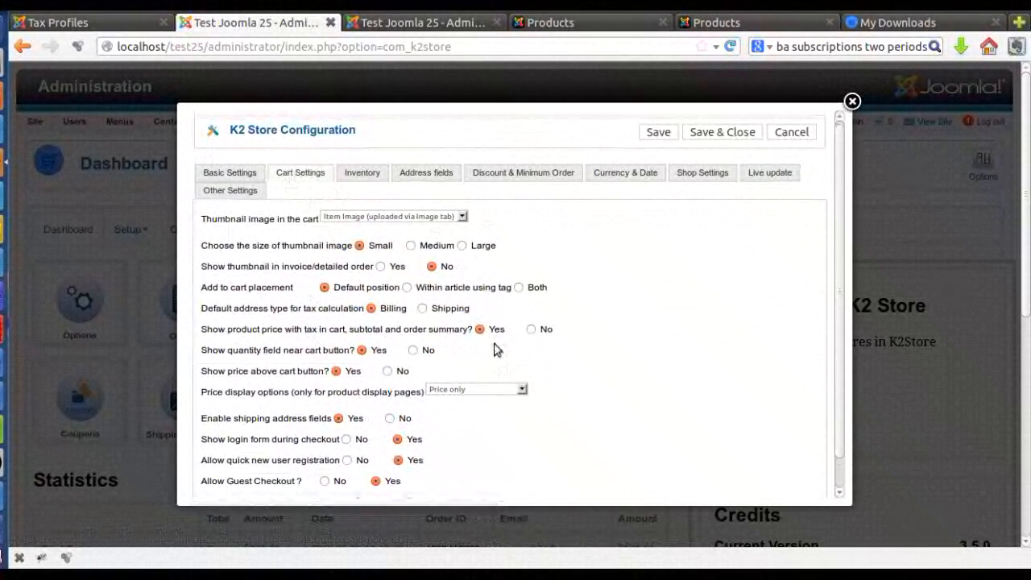
scroll(495, 348, down, 1)
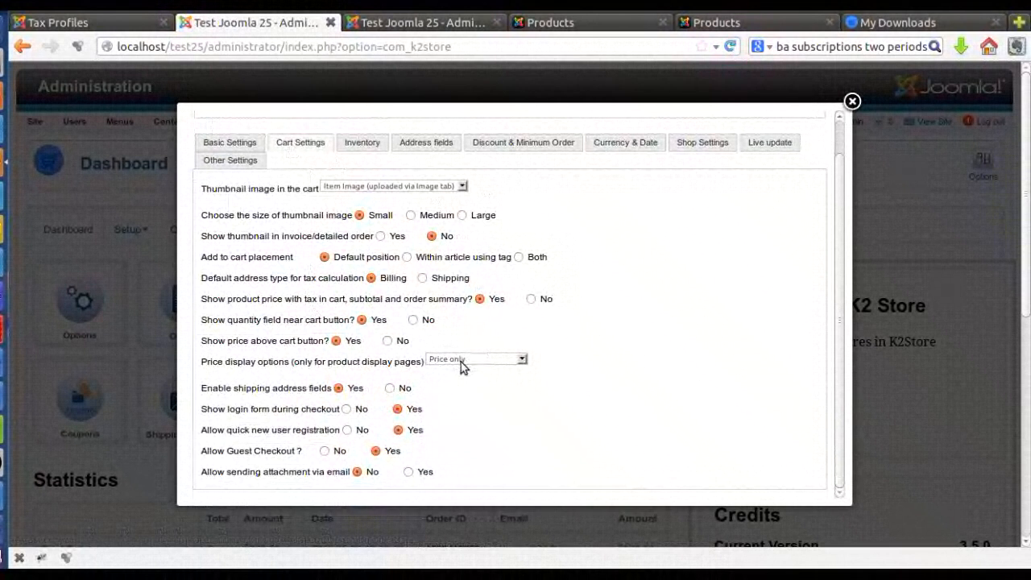
click(463, 359)
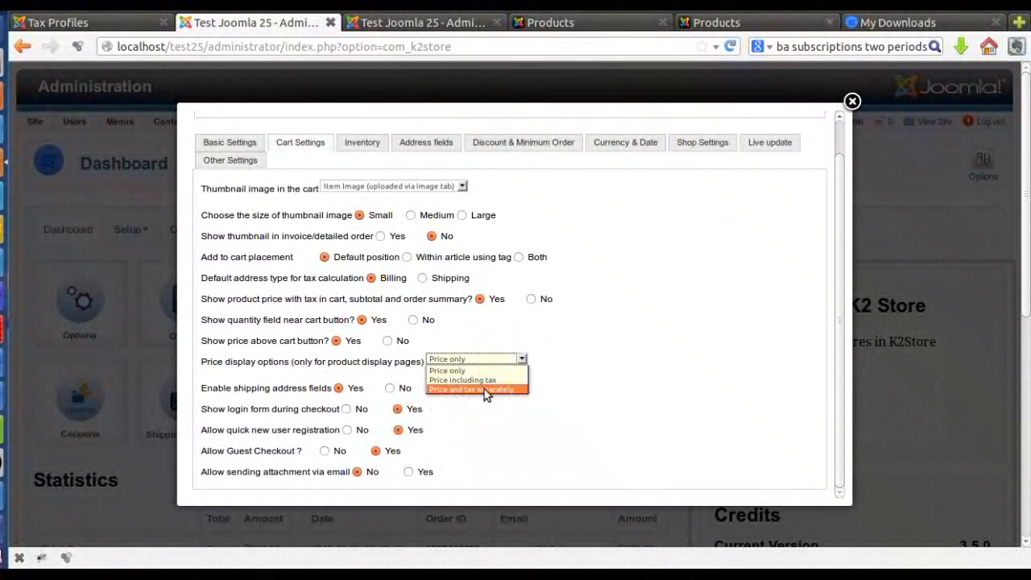
click(485, 389)
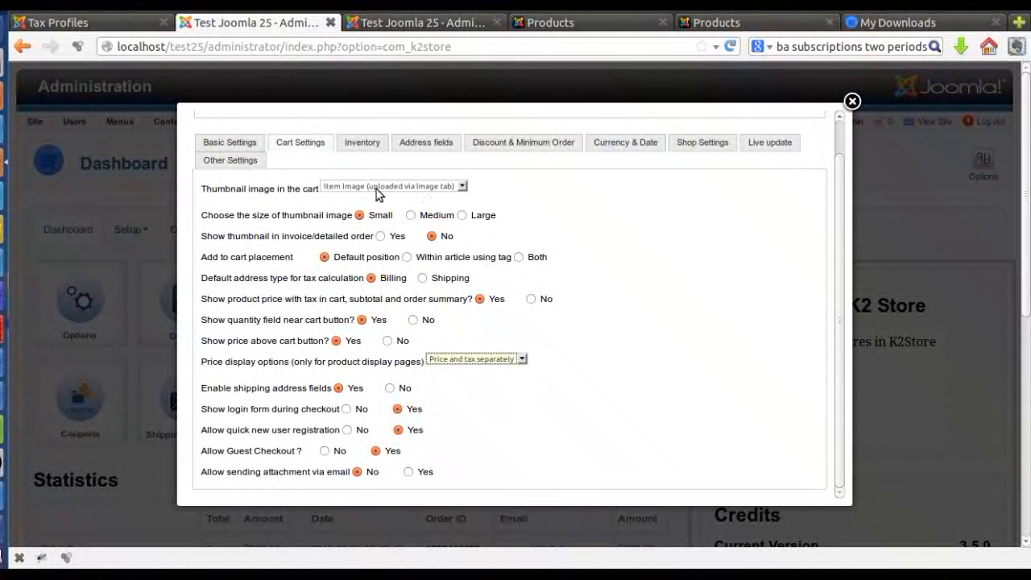
scroll(628, 229, up, 2)
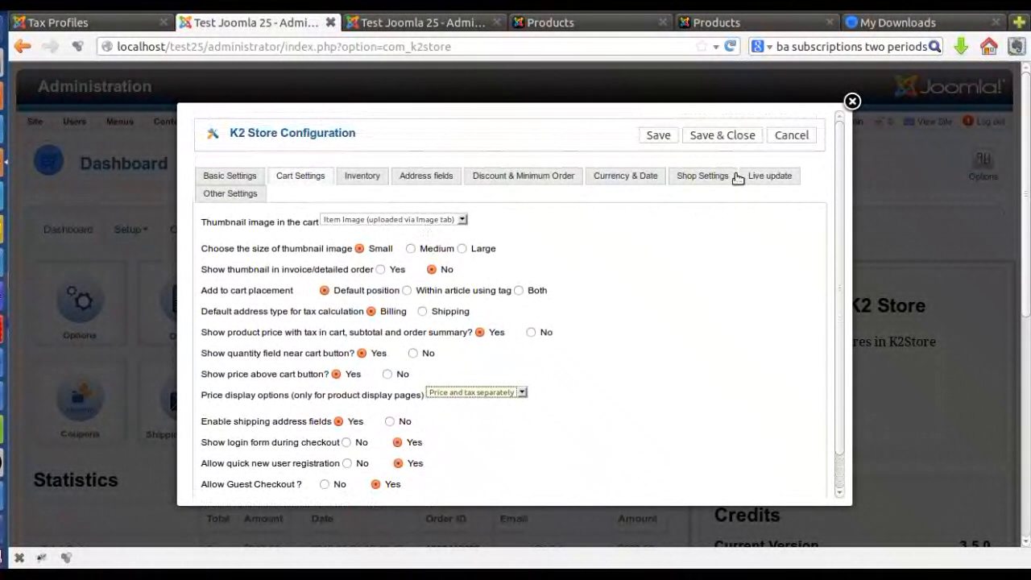
click(659, 135)
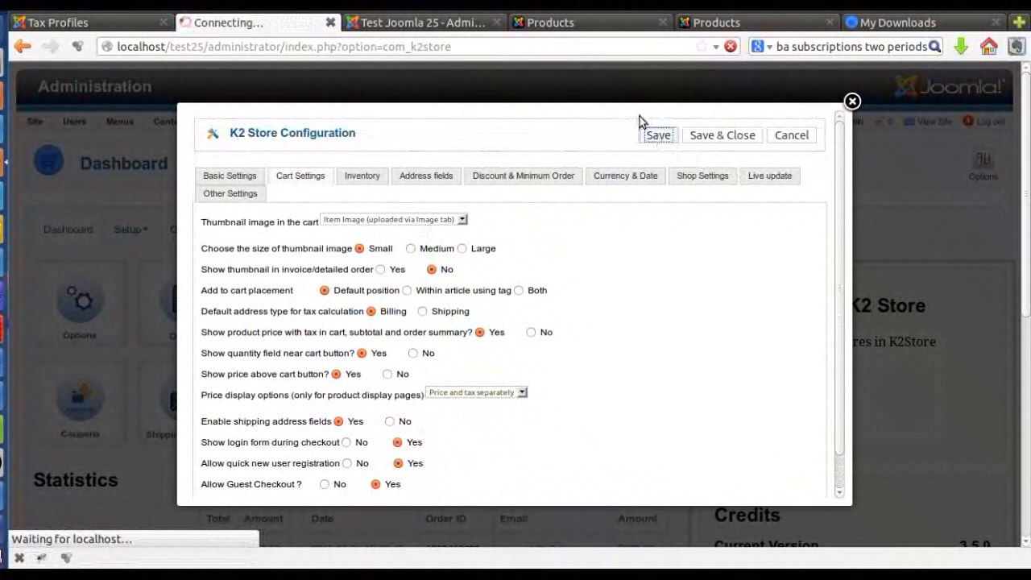
click(576, 24)
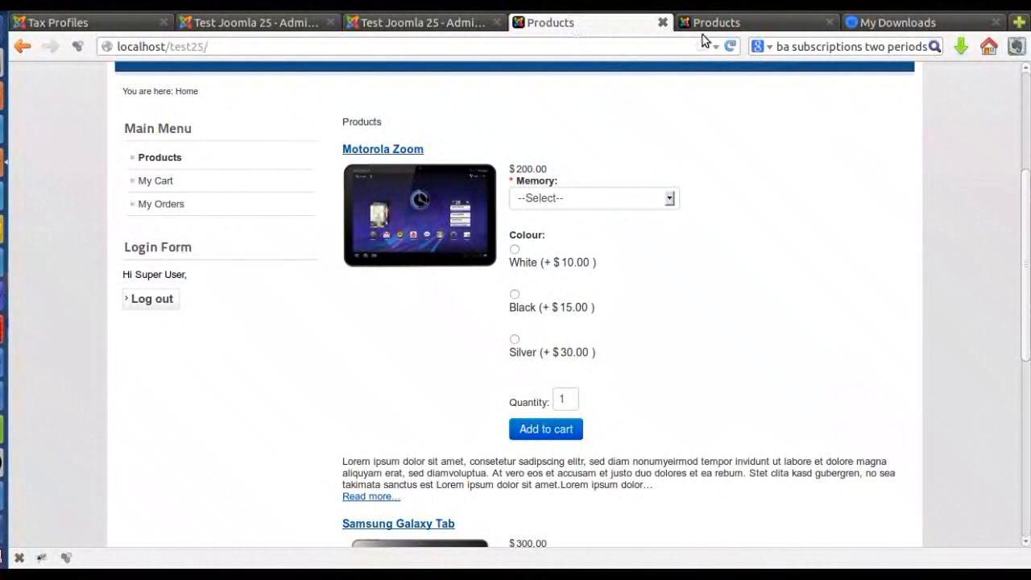
Reload the storefront and confirm the $24.00 tax now appears separately.
key(F5)
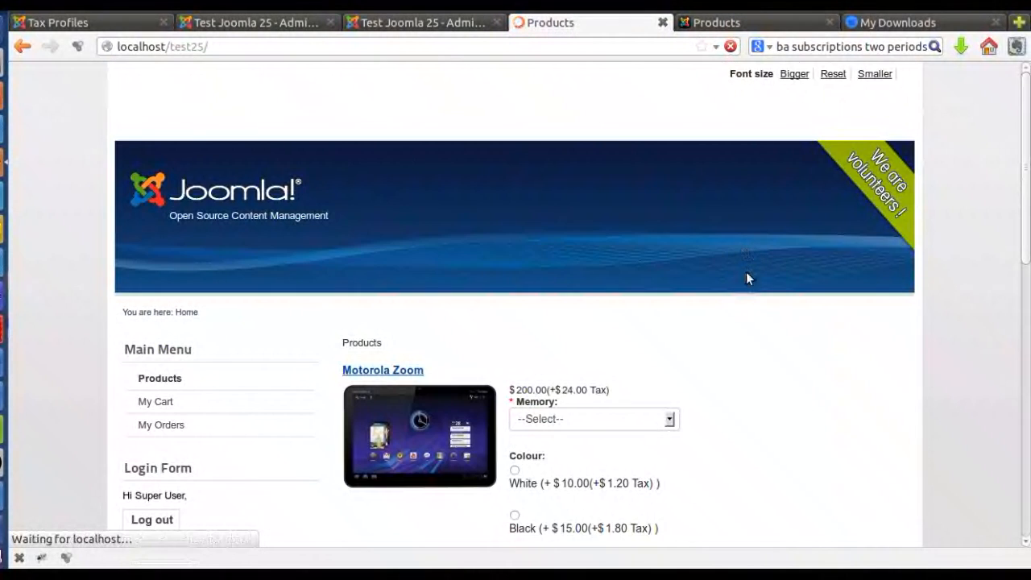
scroll(714, 348, down, 3)
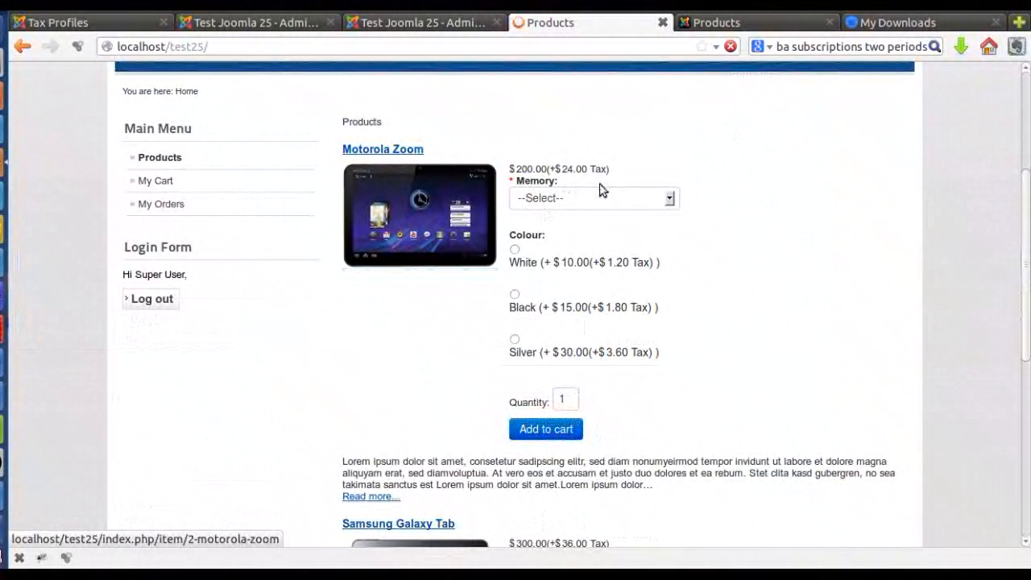
drag(555, 169, 620, 174)
click(633, 170)
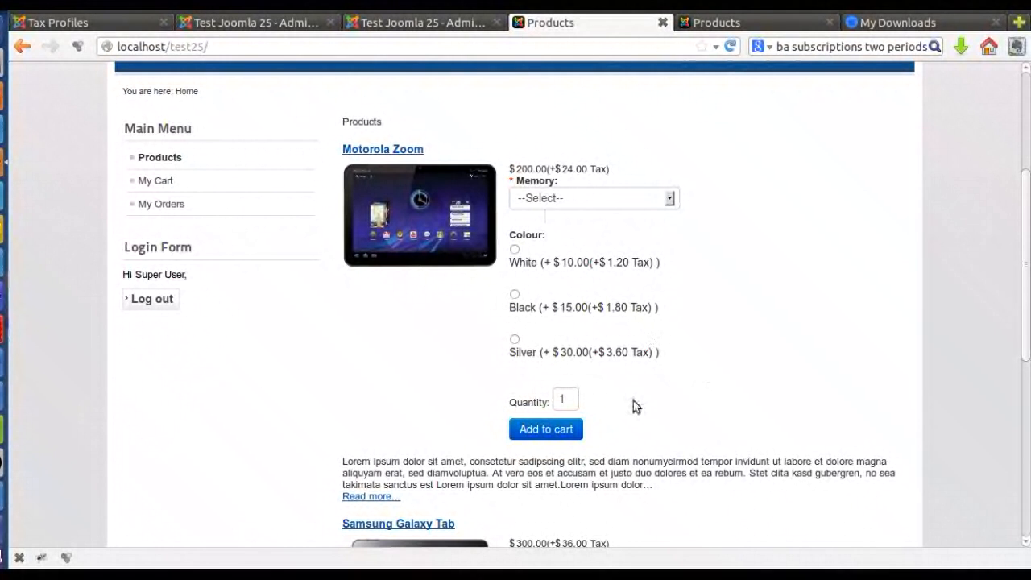
Add a 16 GB White Motorola Zoom to the cart and view the cart.
click(547, 431)
click(564, 200)
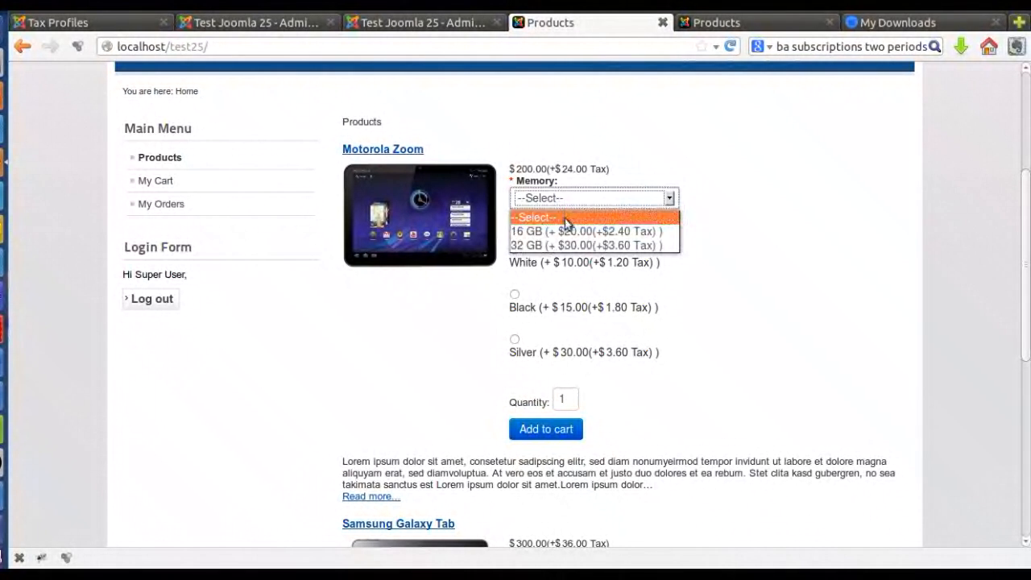
click(565, 231)
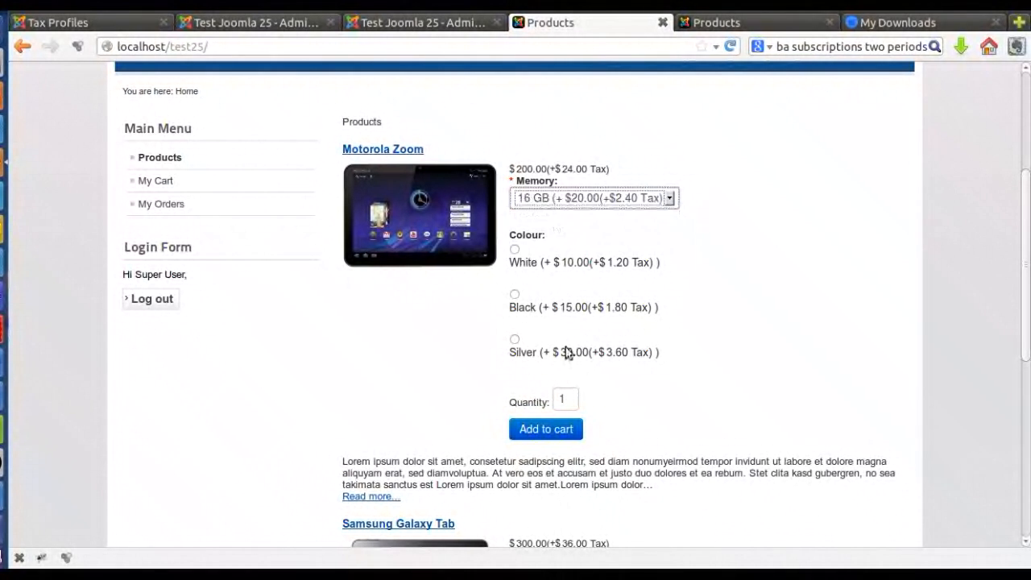
click(514, 249)
click(539, 430)
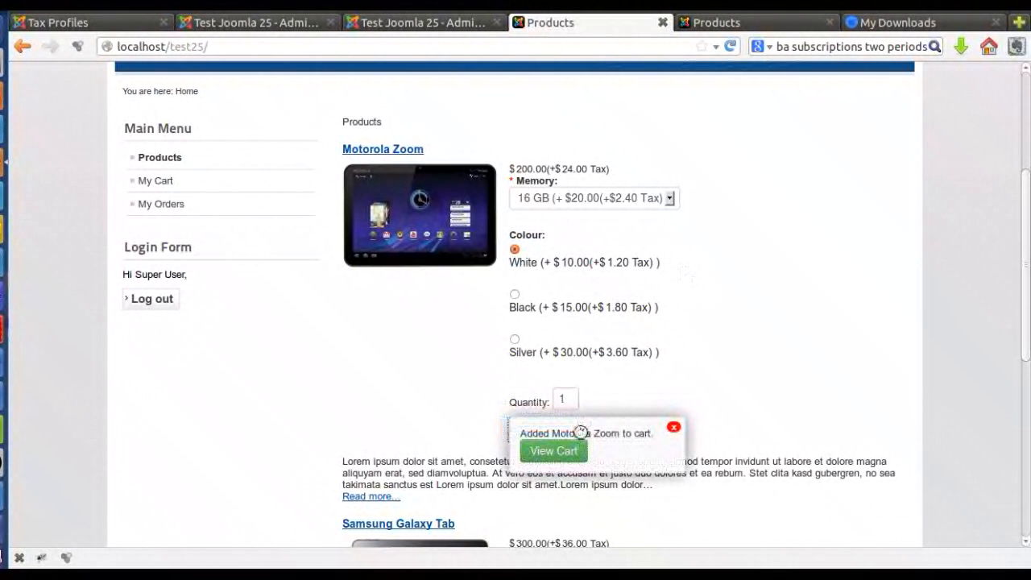
click(568, 448)
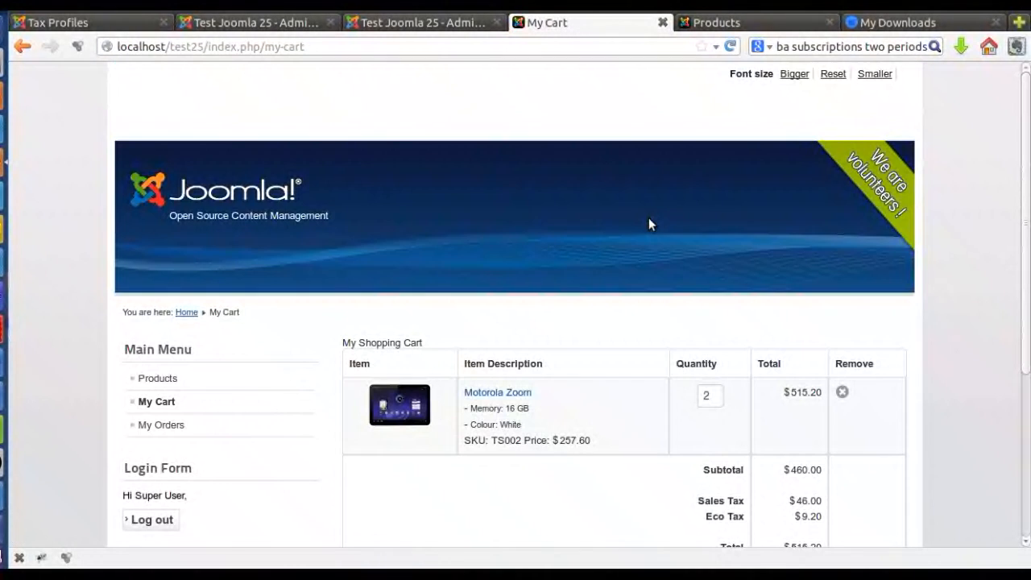
scroll(531, 266, down, 5)
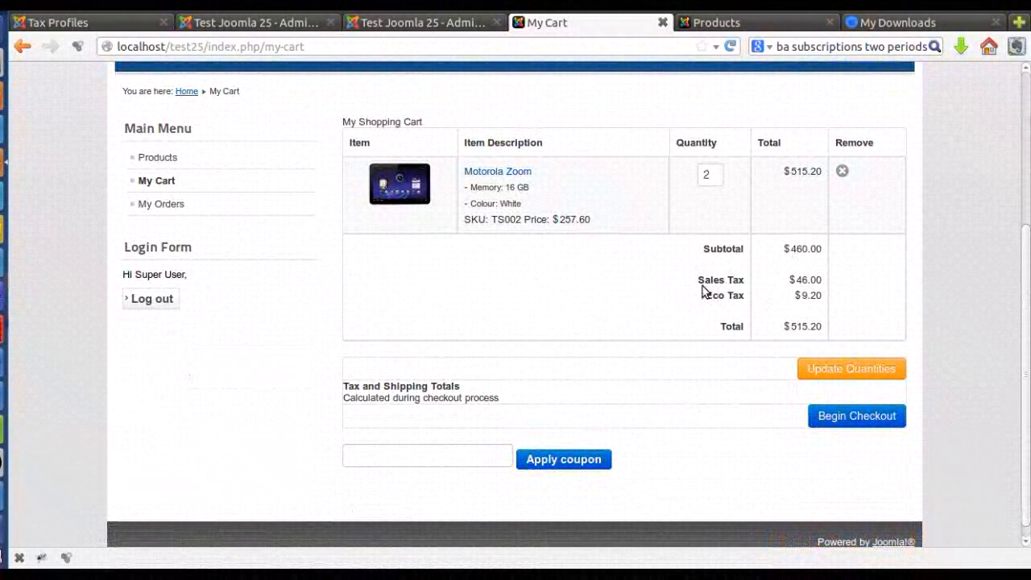
drag(703, 282, 742, 291)
click(747, 293)
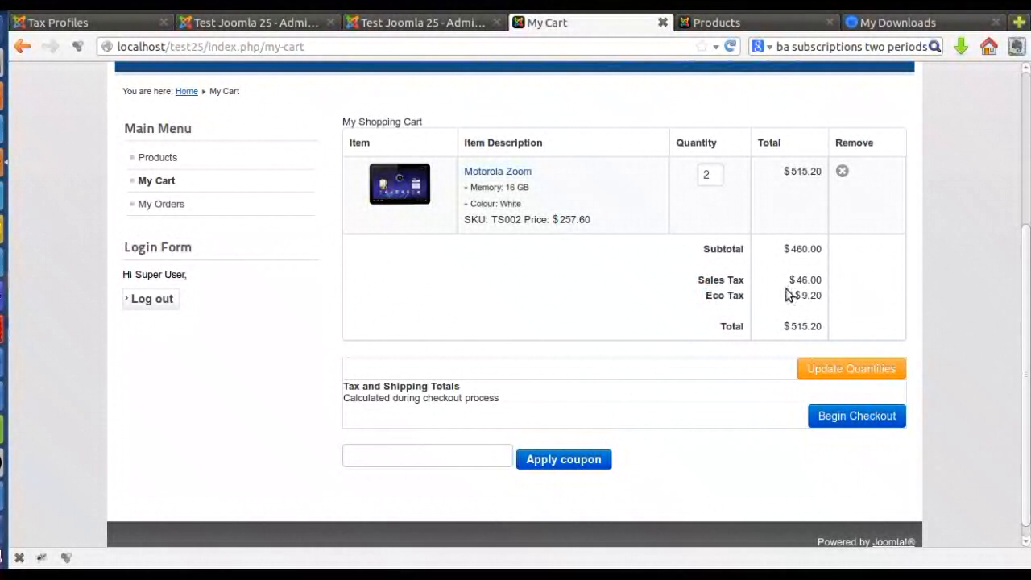
scroll(830, 304, down, 1)
scroll(827, 300, down, 1)
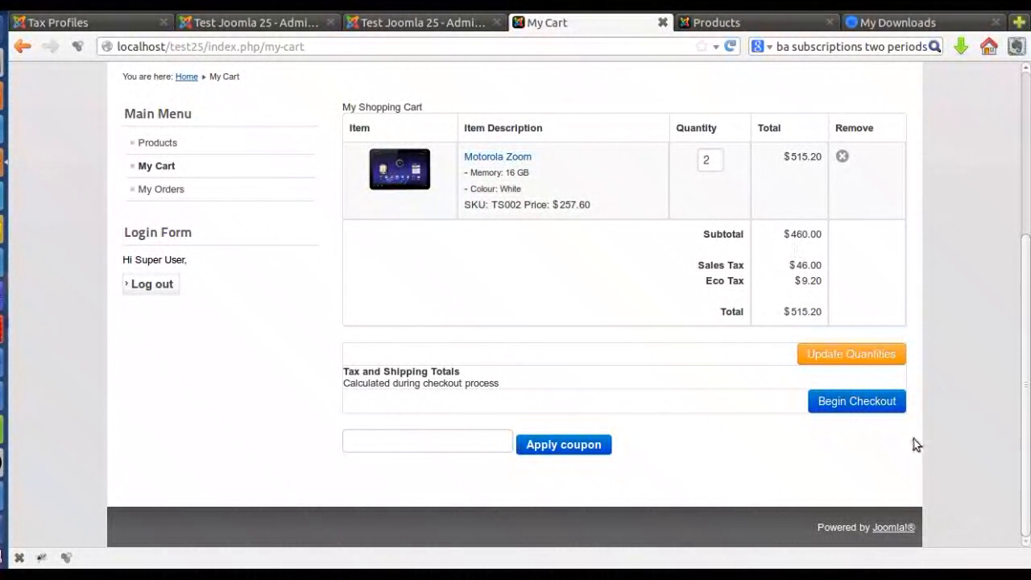
Begin checkout, choose 'Create a new address' for billing, then log out of the site.
click(849, 411)
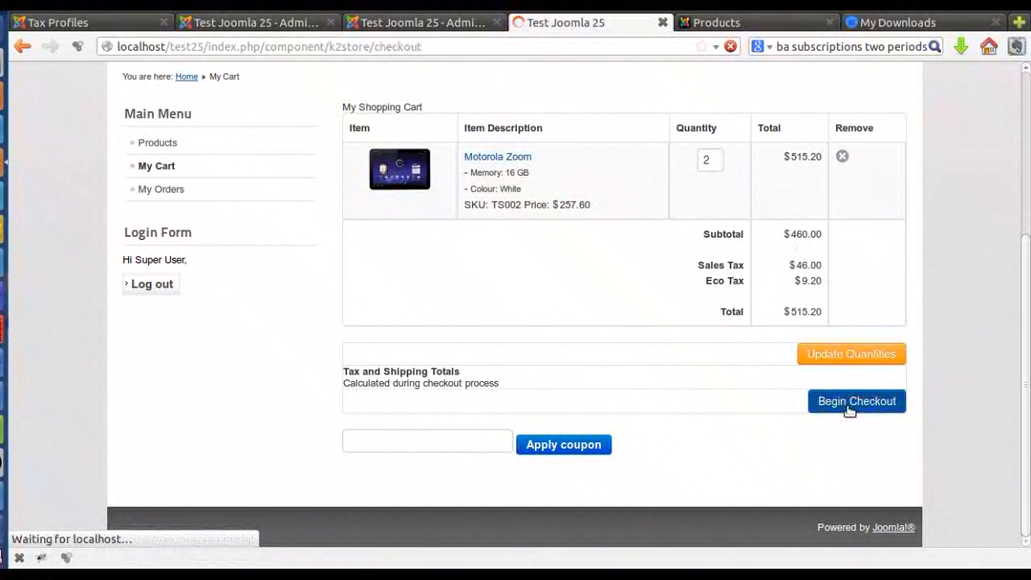
scroll(572, 301, down, 5)
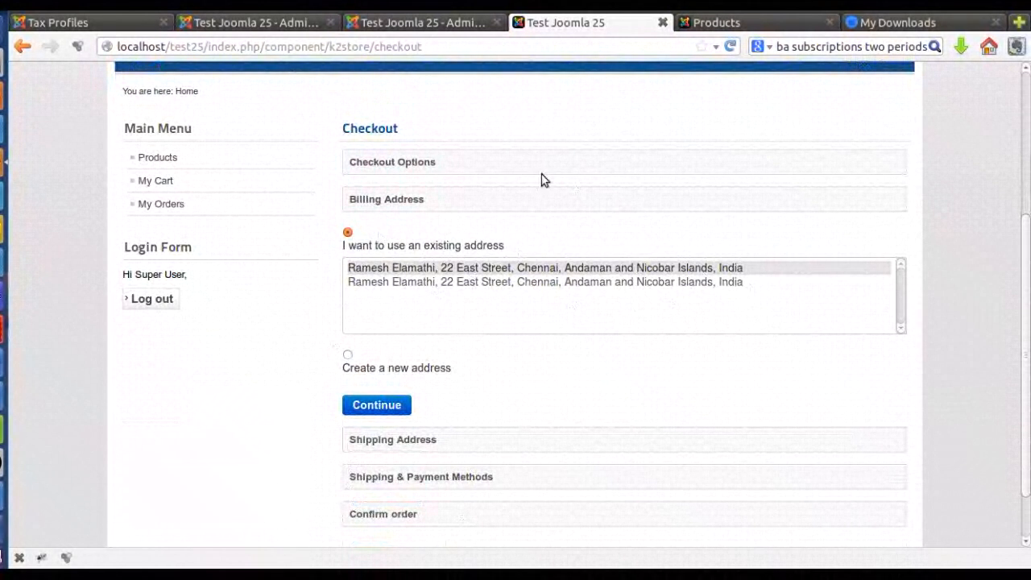
scroll(540, 178, down, 1)
scroll(520, 284, up, 1)
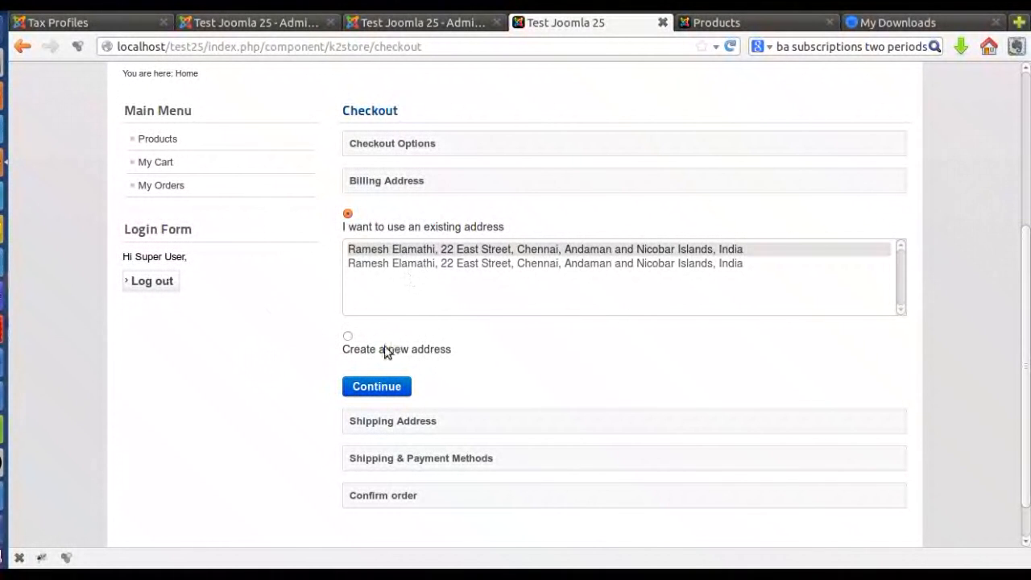
click(347, 336)
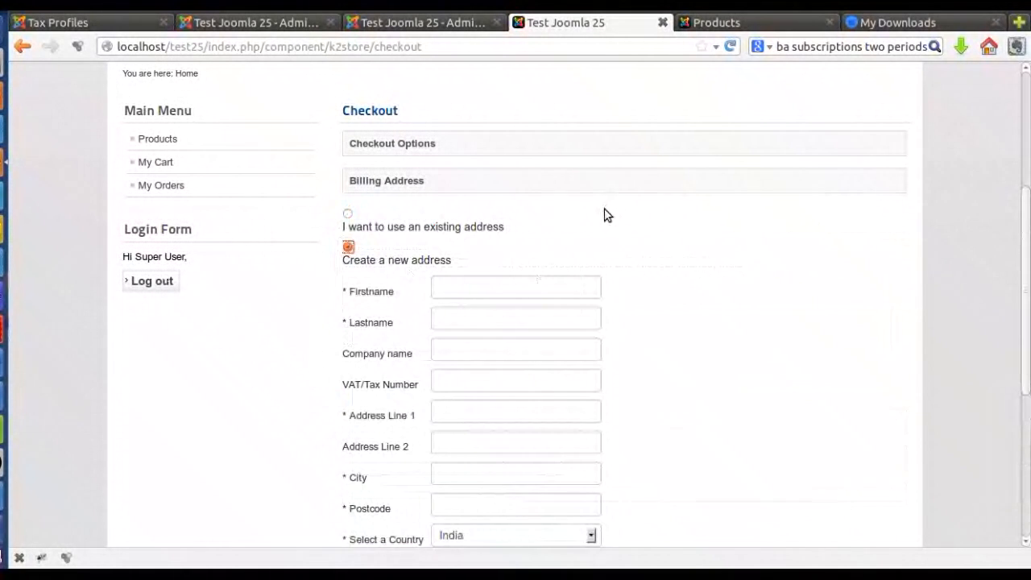
scroll(607, 215, down, 5)
scroll(654, 306, up, 6)
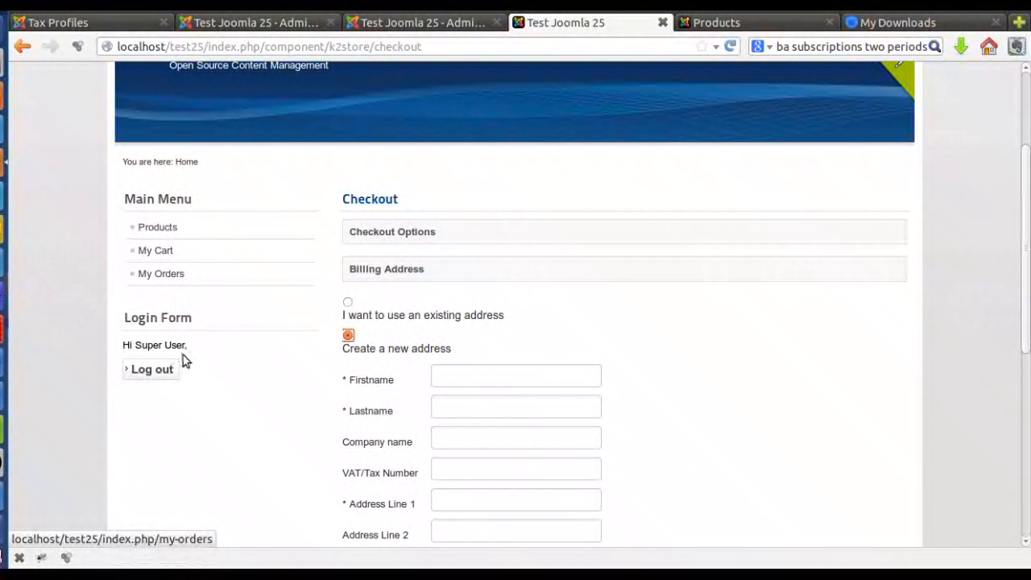
click(145, 377)
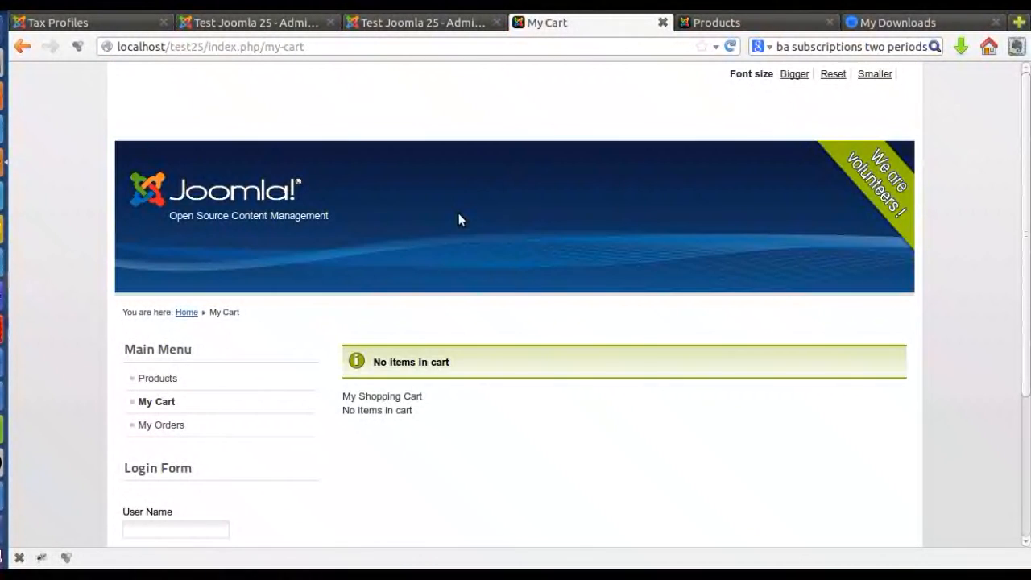
From Products, add a 16 GB White Motorola Zoom to the cart and view the cart.
click(157, 379)
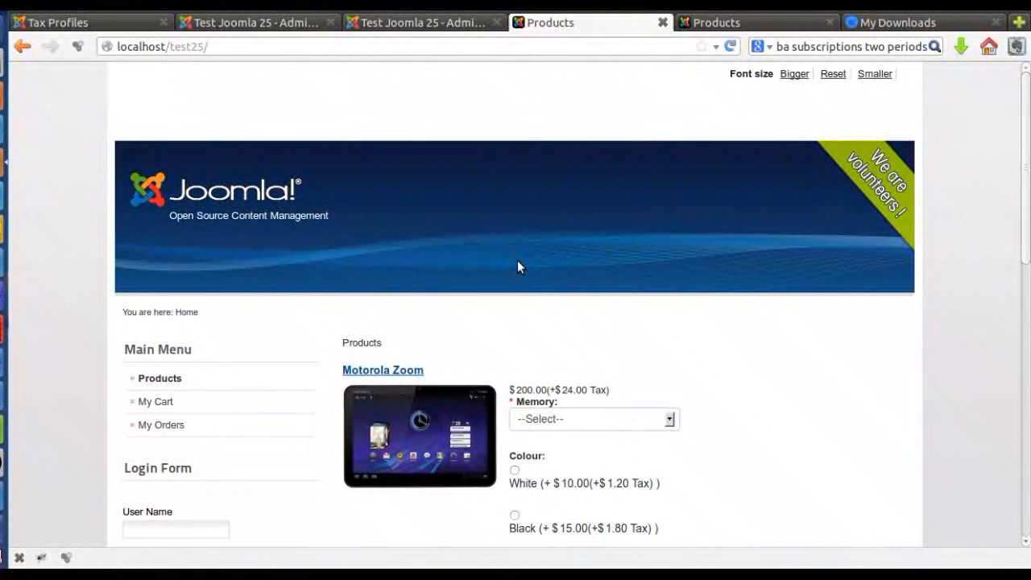
scroll(518, 267, down, 5)
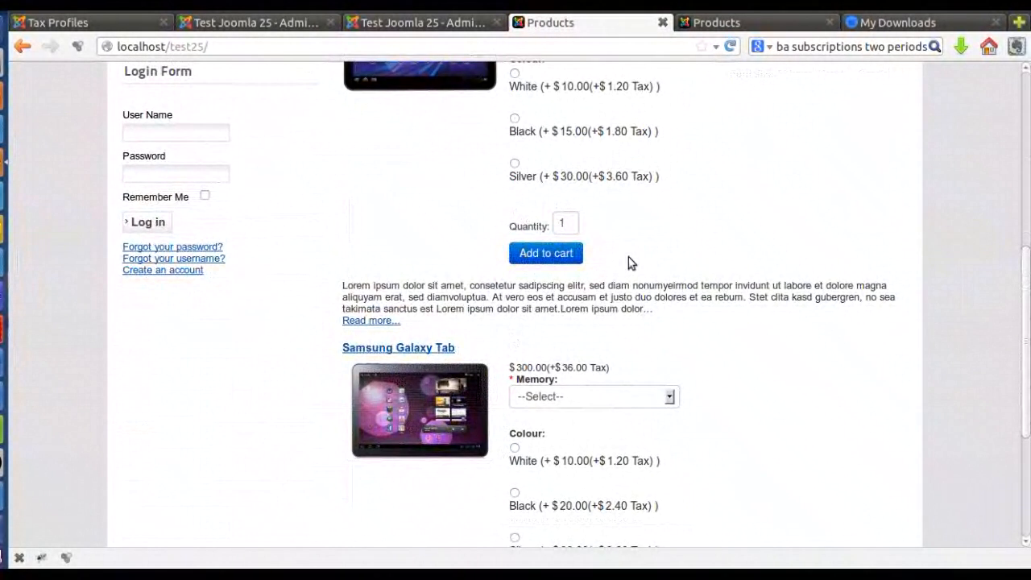
scroll(629, 257, up, 2)
click(563, 163)
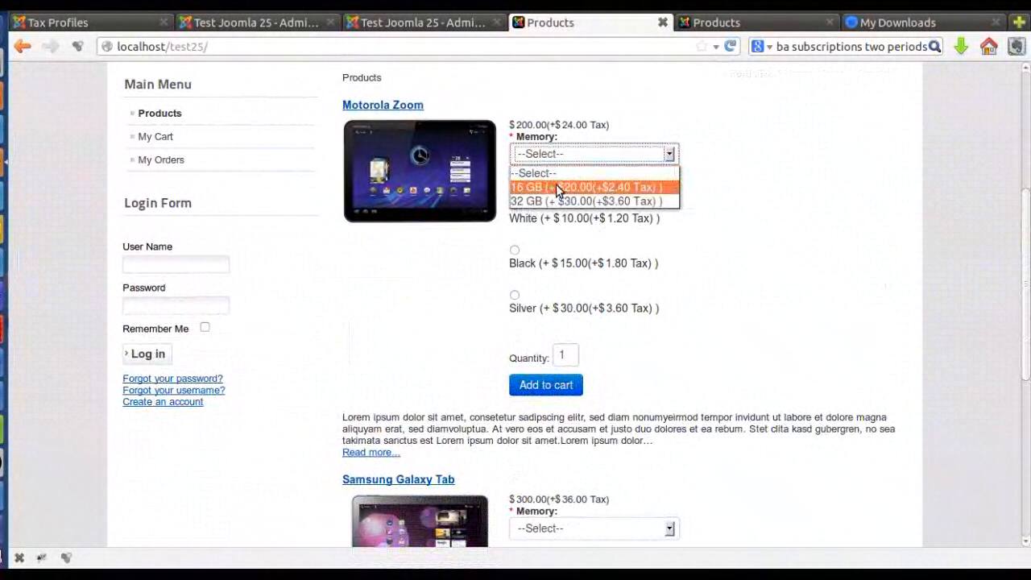
click(556, 185)
click(514, 208)
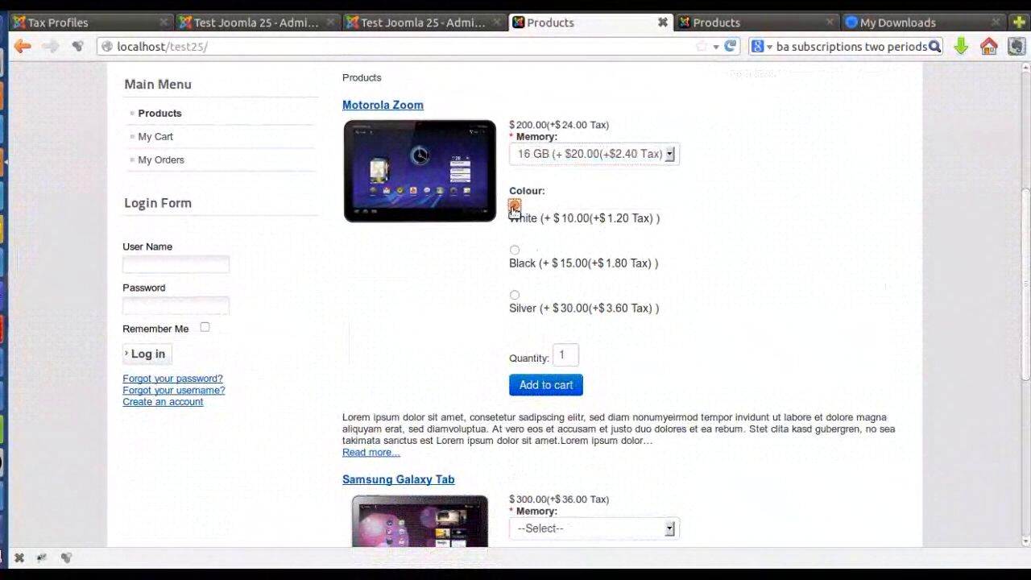
click(546, 388)
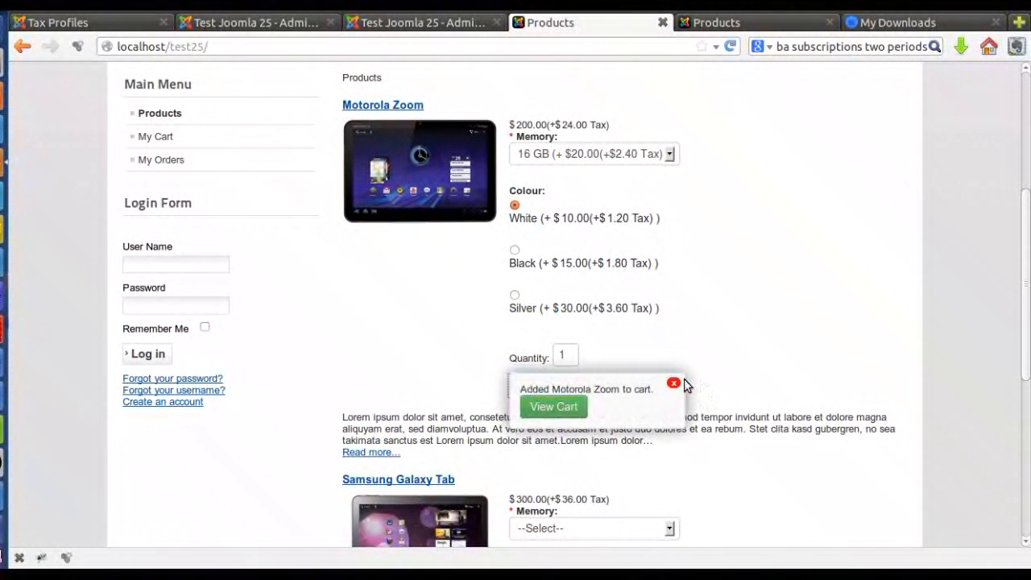
click(541, 409)
click(552, 410)
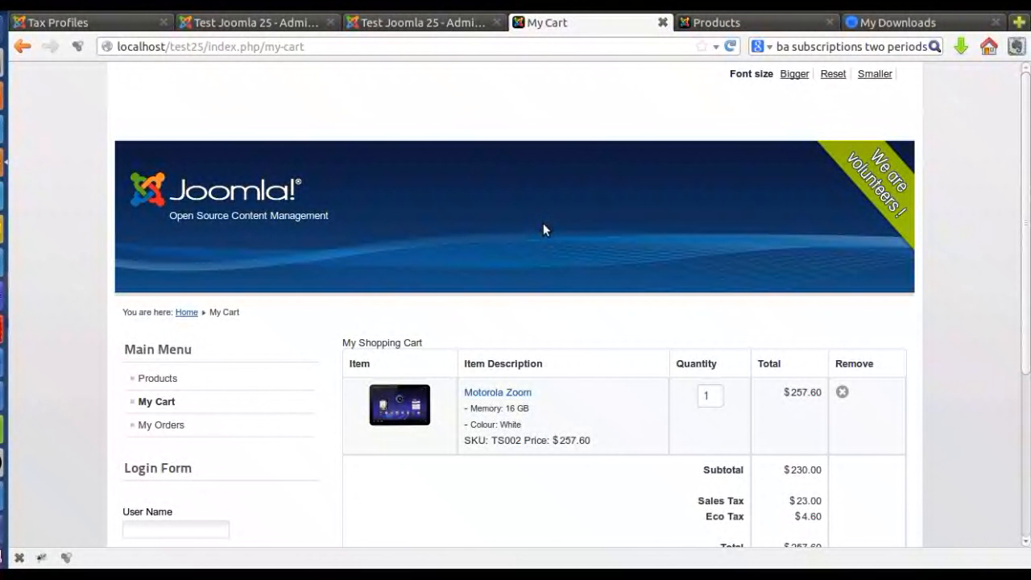
Review the $230.00 subtotal with $23.00 Sales Tax and $4.60 Eco Tax, then begin checkout.
scroll(456, 322, down, 5)
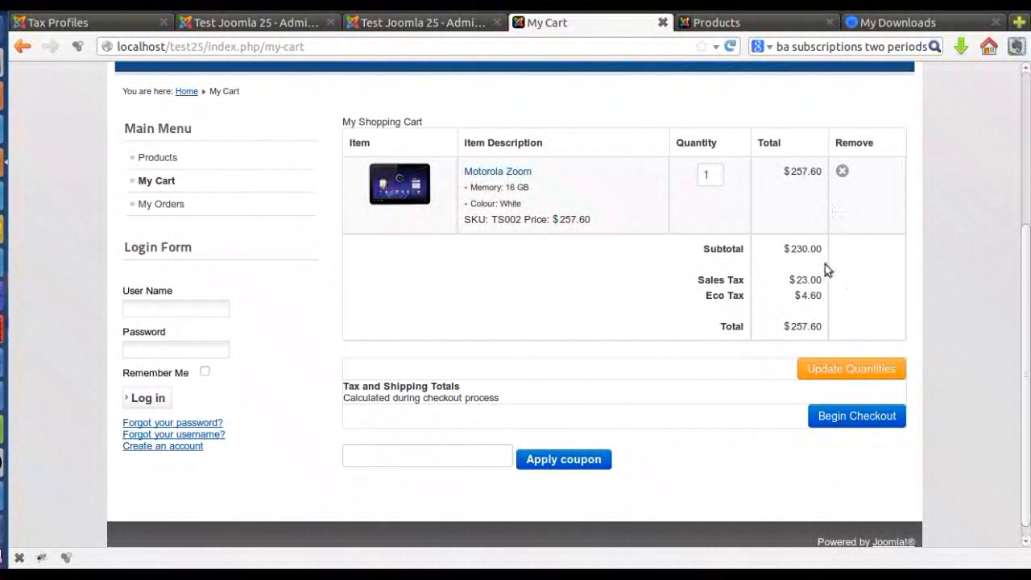
scroll(746, 401, down, 1)
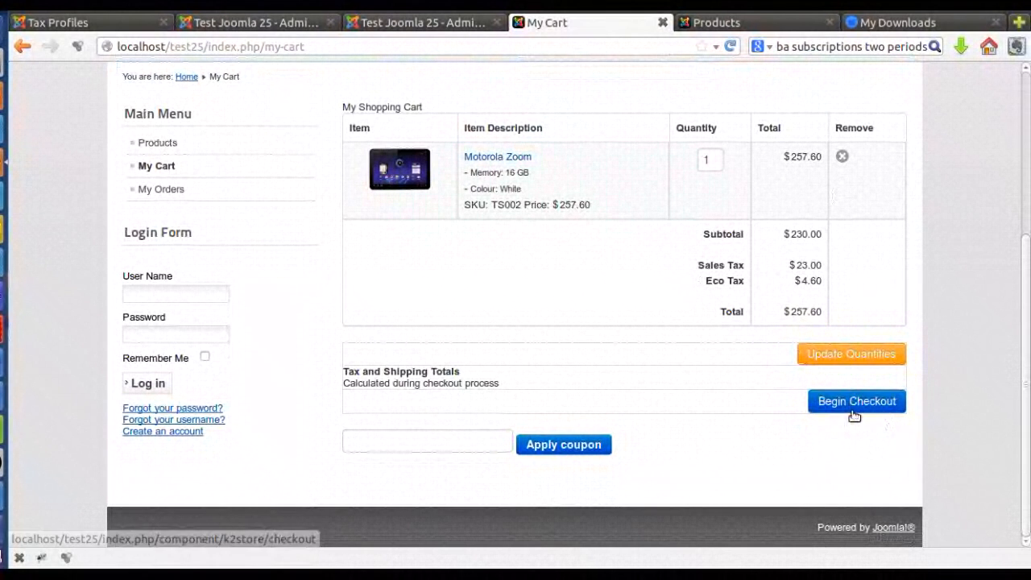
click(901, 407)
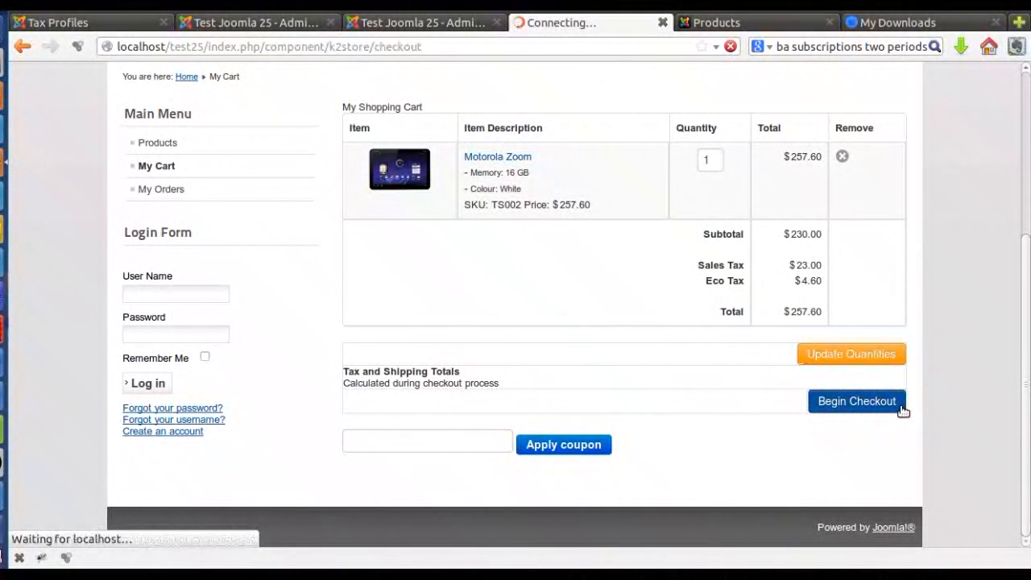
Continue checkout as a new customer with Register account selected.
scroll(567, 271, down, 5)
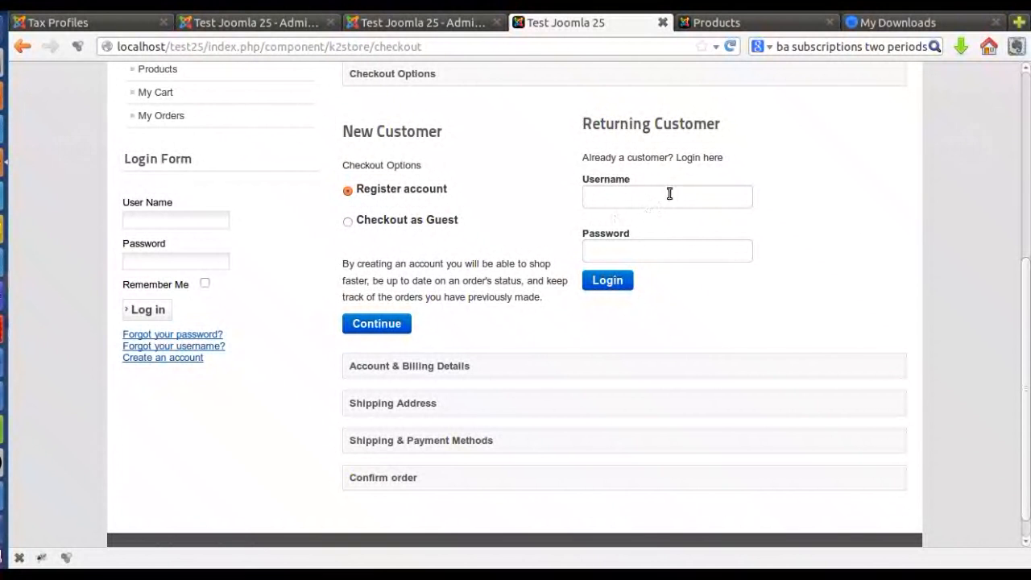
click(640, 196)
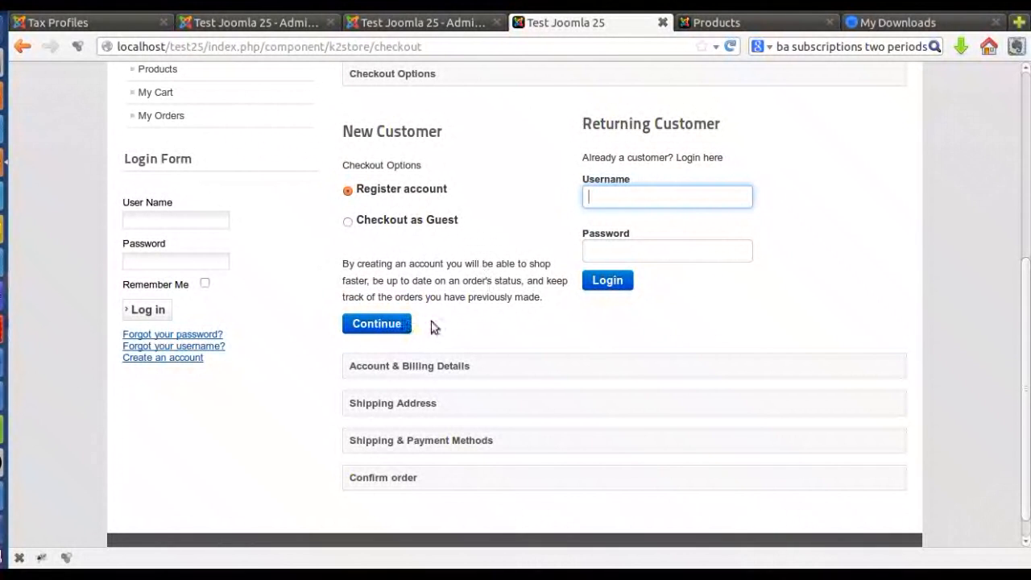
click(379, 321)
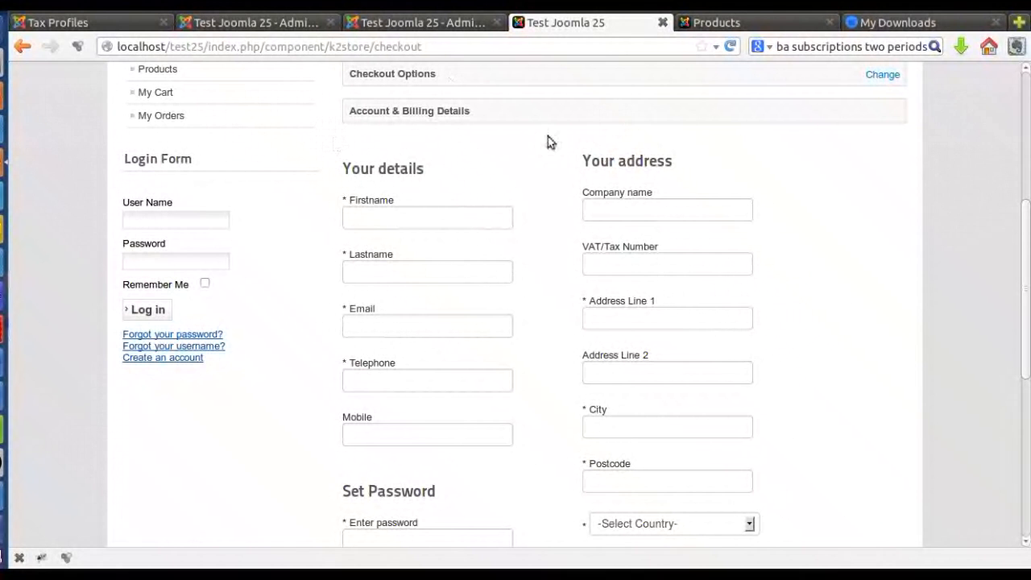
Enter the customer's first and last name on the billing form.
scroll(580, 165, up, 1)
scroll(480, 185, down, 2)
scroll(480, 188, down, 3)
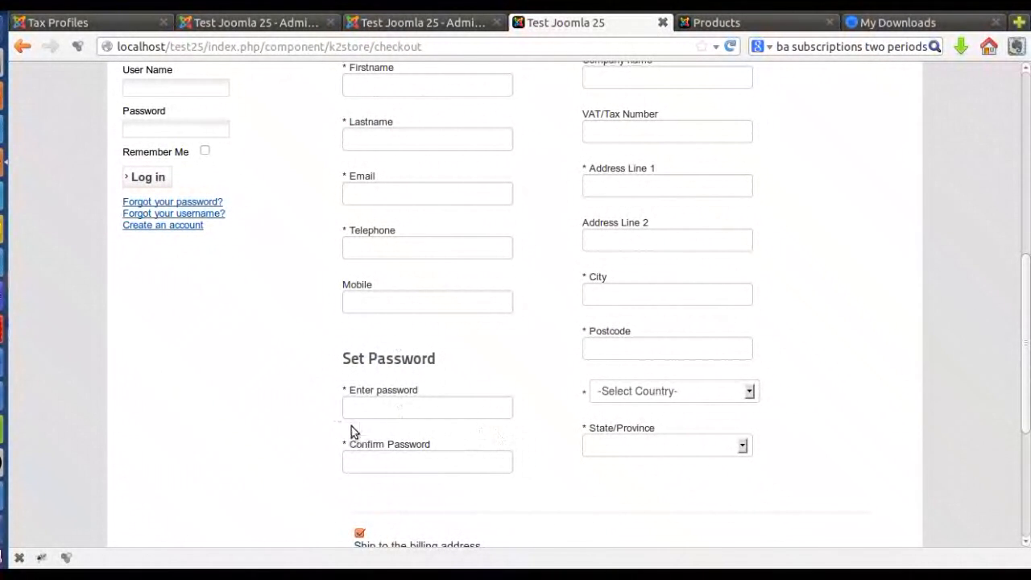
scroll(405, 309, up, 2)
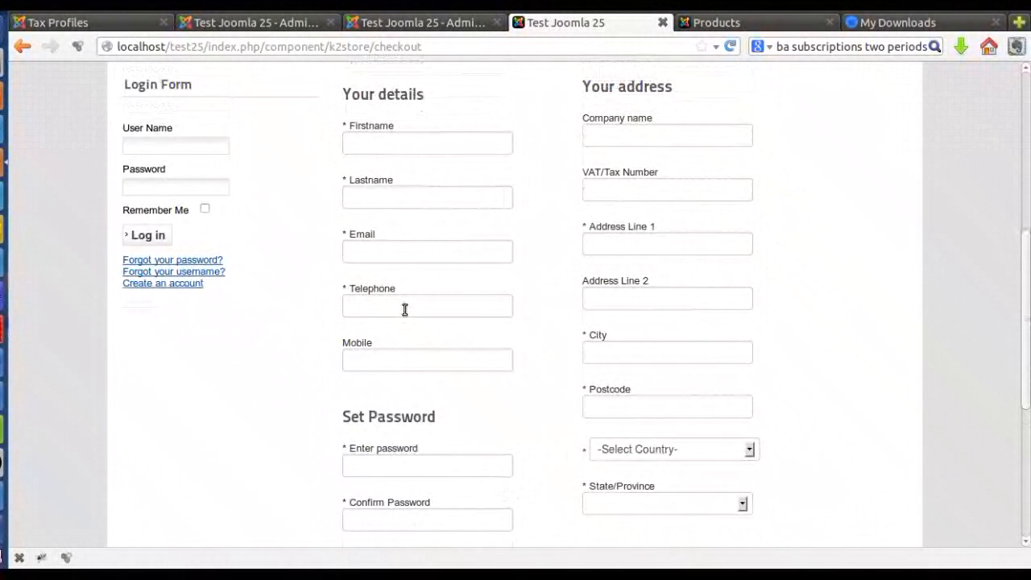
scroll(399, 282, up, 1)
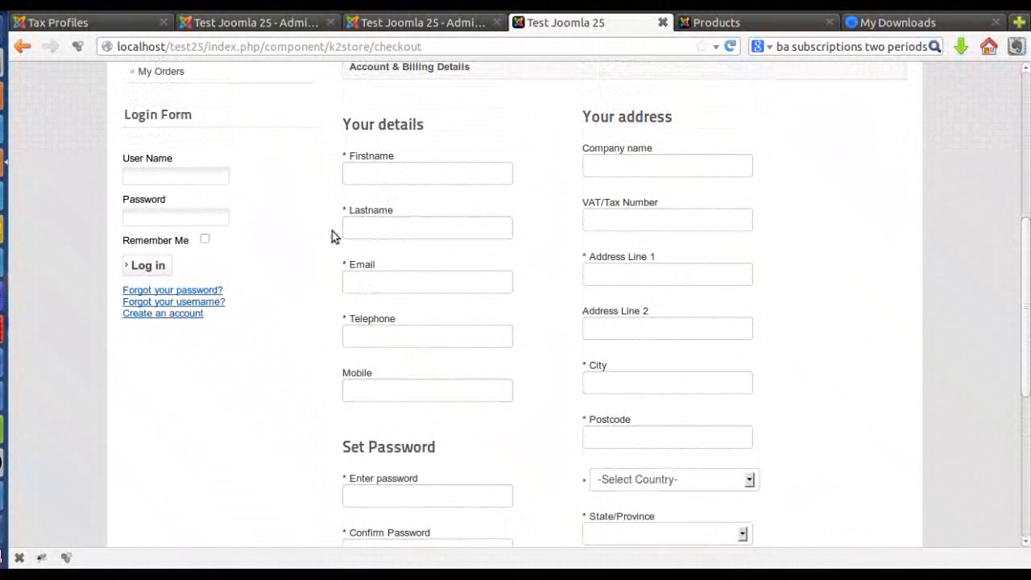
click(391, 169)
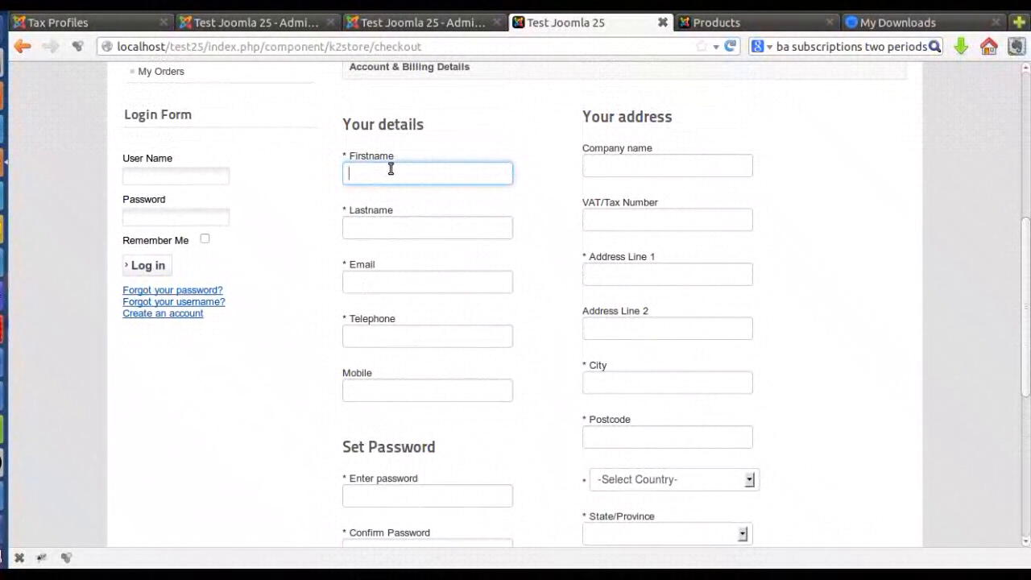
text(Rame)
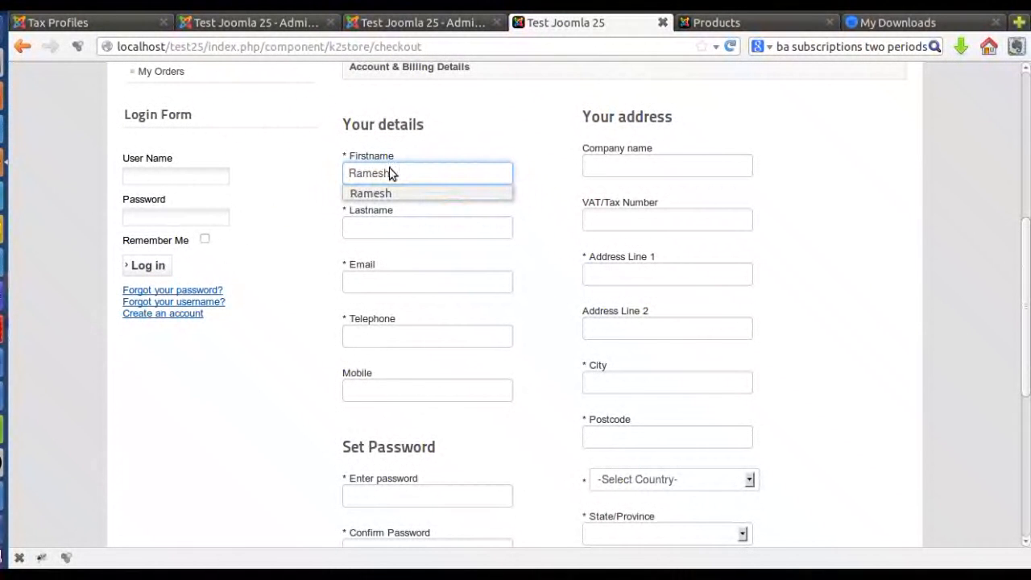
text(sh)
key(Tab)
text(E)
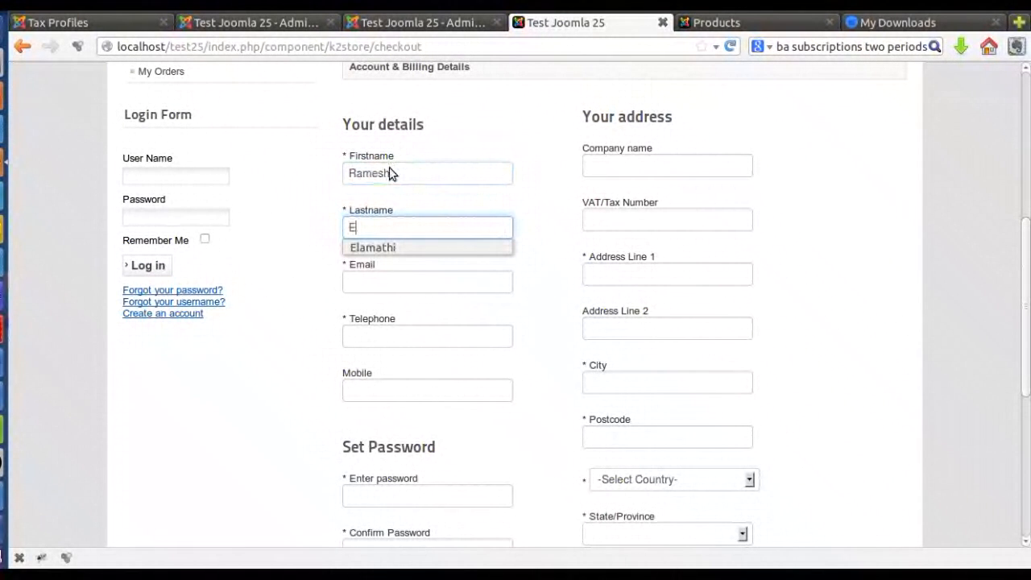
text(lamathi)
key(Tab)
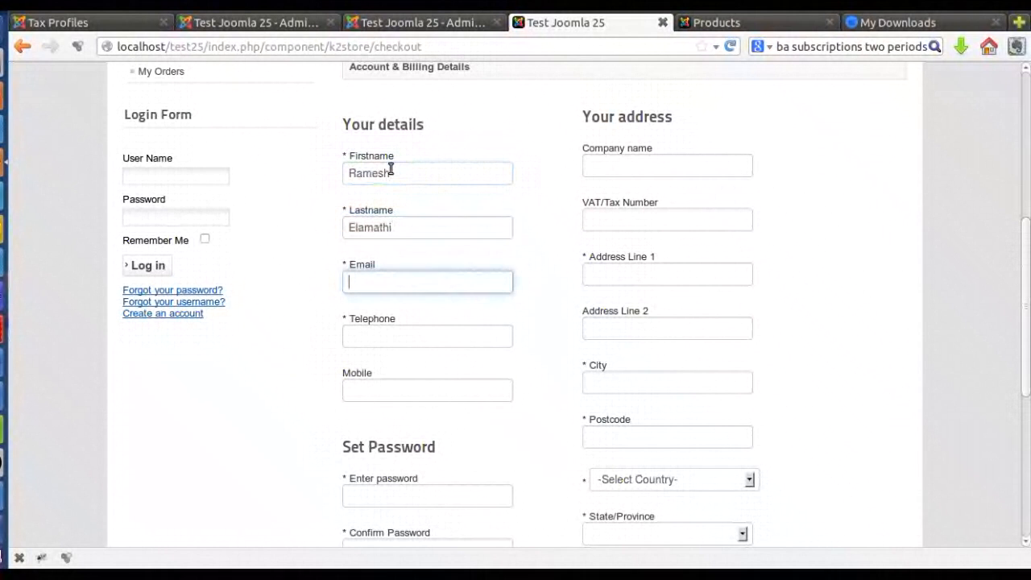
Fill in the customer's e-mail from a suggestion, plus the telephone and mobile numbers.
text(supp)
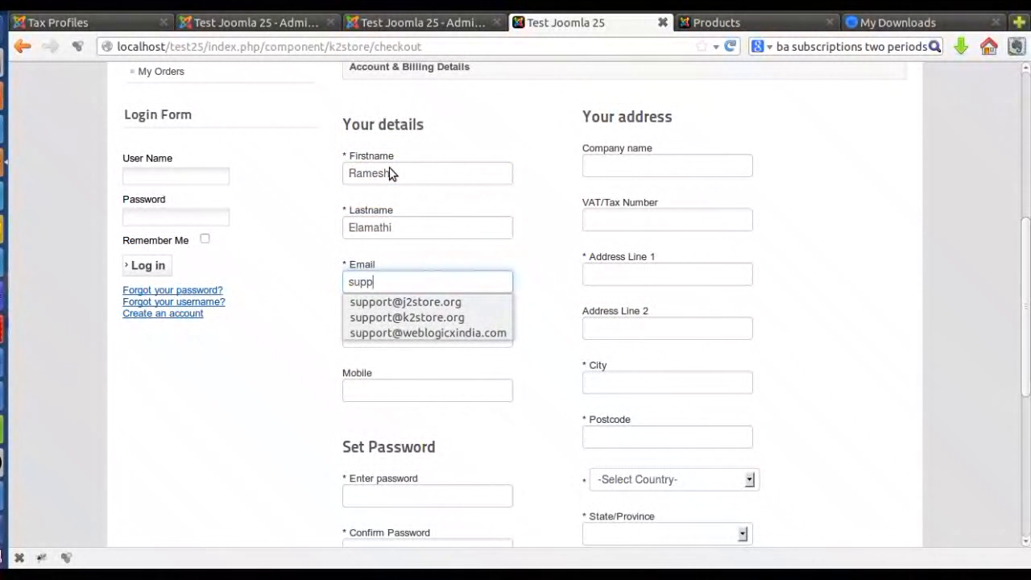
key(Down)
key(Down)
key(Return)
key(Tab)
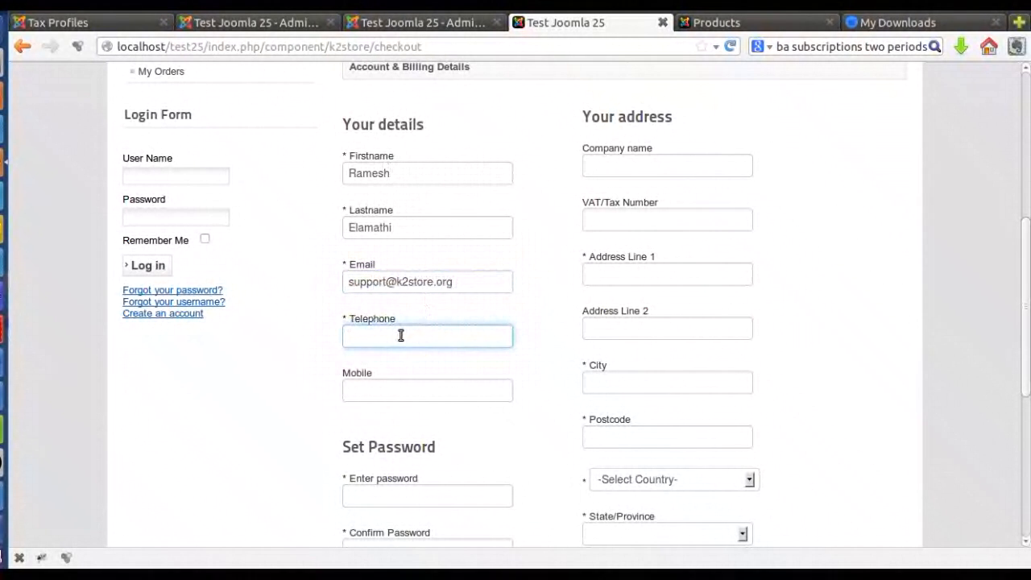
text(121212)
click(379, 392)
text(123232)
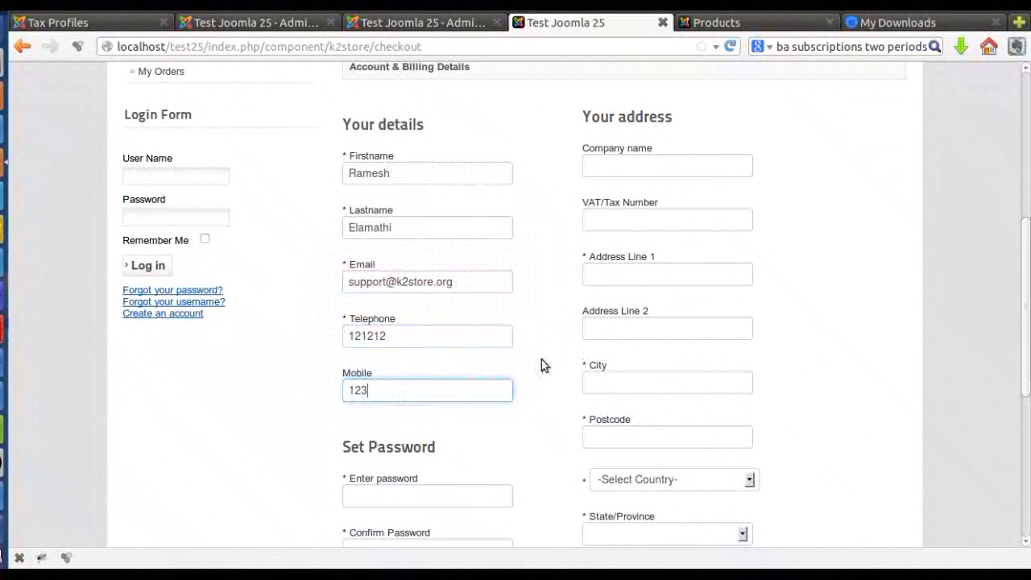
Fill the company name from the saved suggestion and enter the VAT/tax number.
click(637, 170)
click(637, 166)
click(649, 185)
click(650, 216)
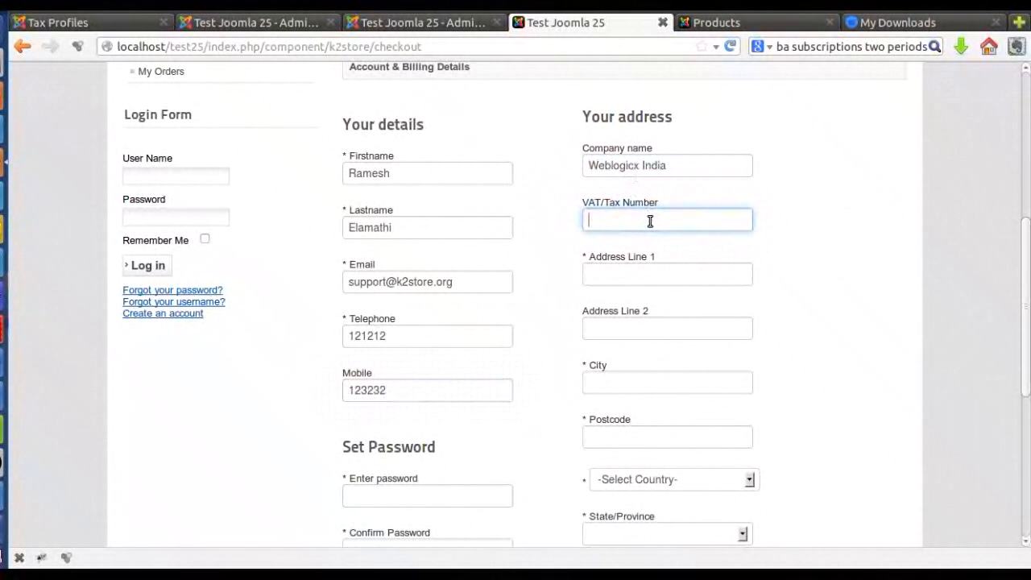
text(2121212)
Enter the customer's street address as the first address line.
click(627, 273)
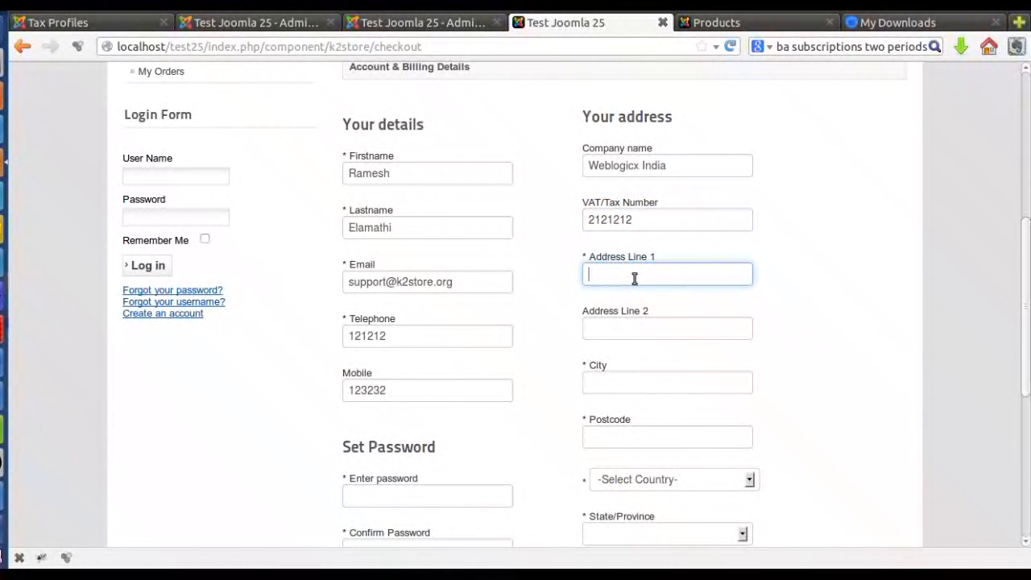
text(112121)
click(610, 331)
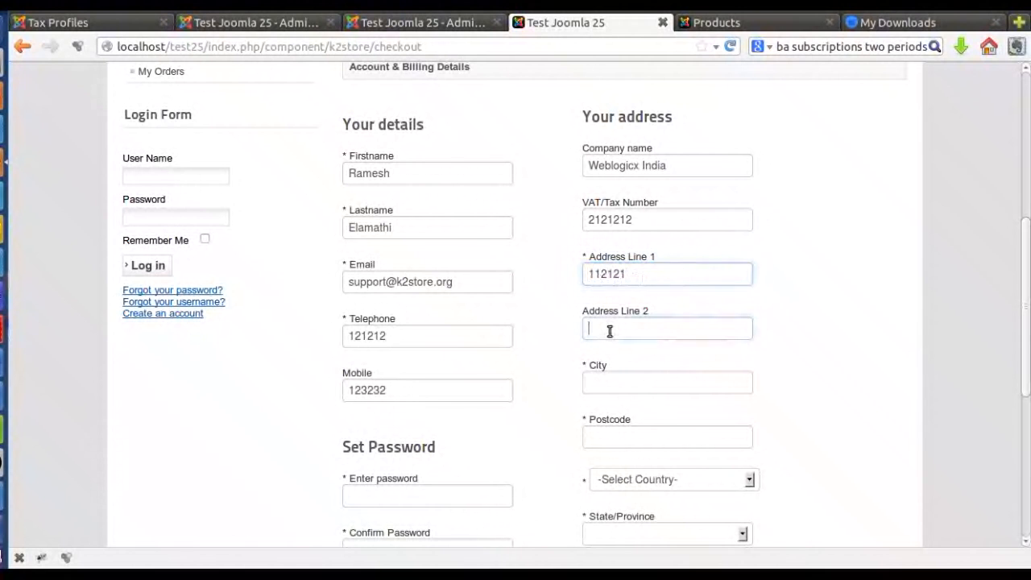
double_click(636, 275)
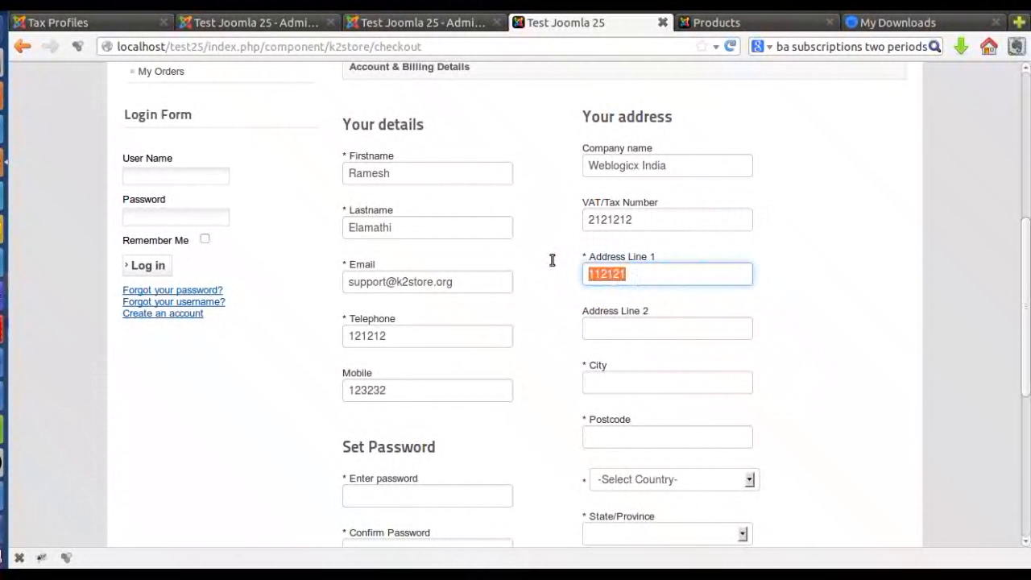
text(22, e)
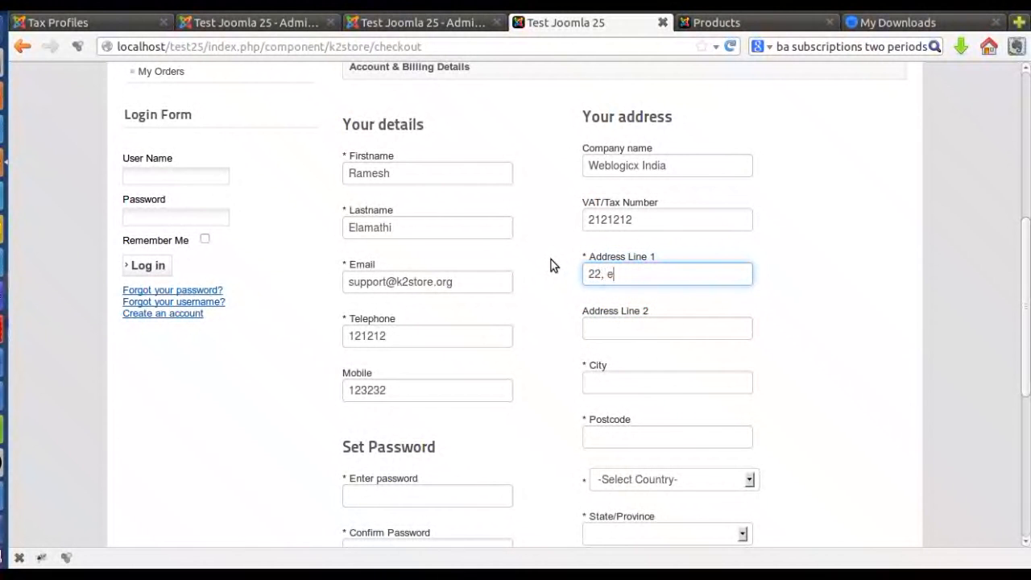
key(BackSpace)
text(East Street)
key(Tab)
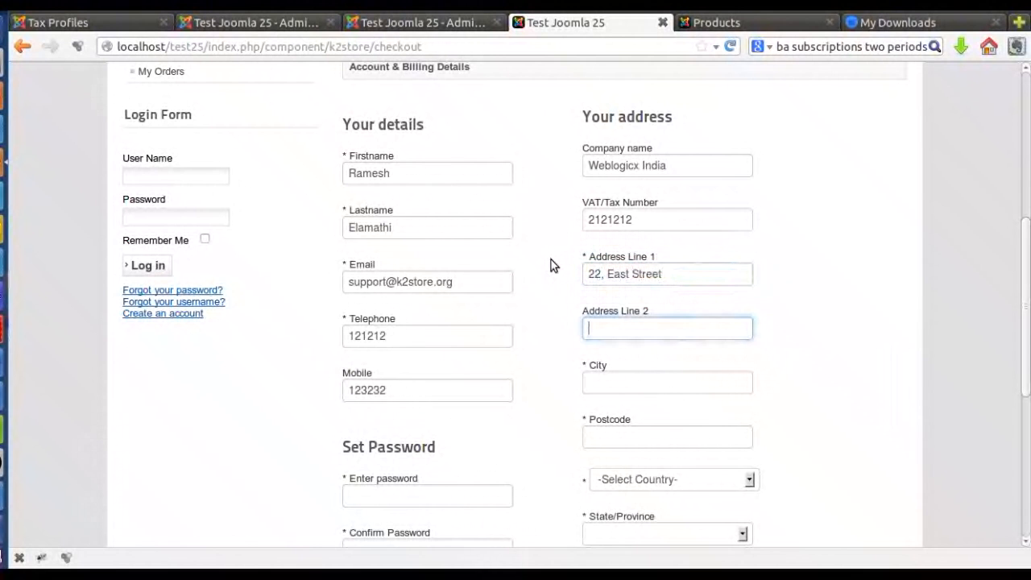
Fill in the second address line, the city, and the postcode from the saved suggestion.
text(asdsa)
key(Tab)
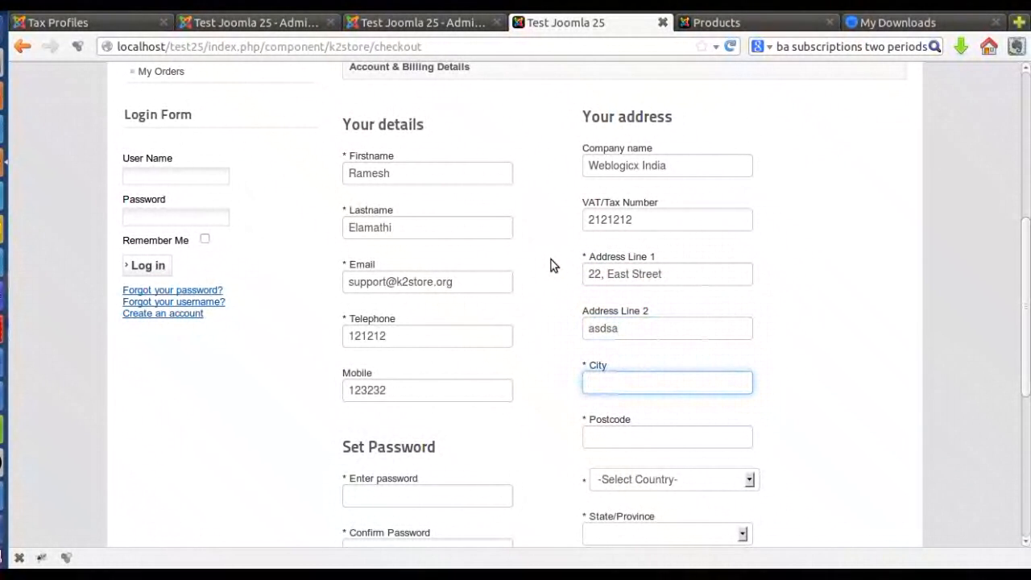
text(Some City)
key(Tab)
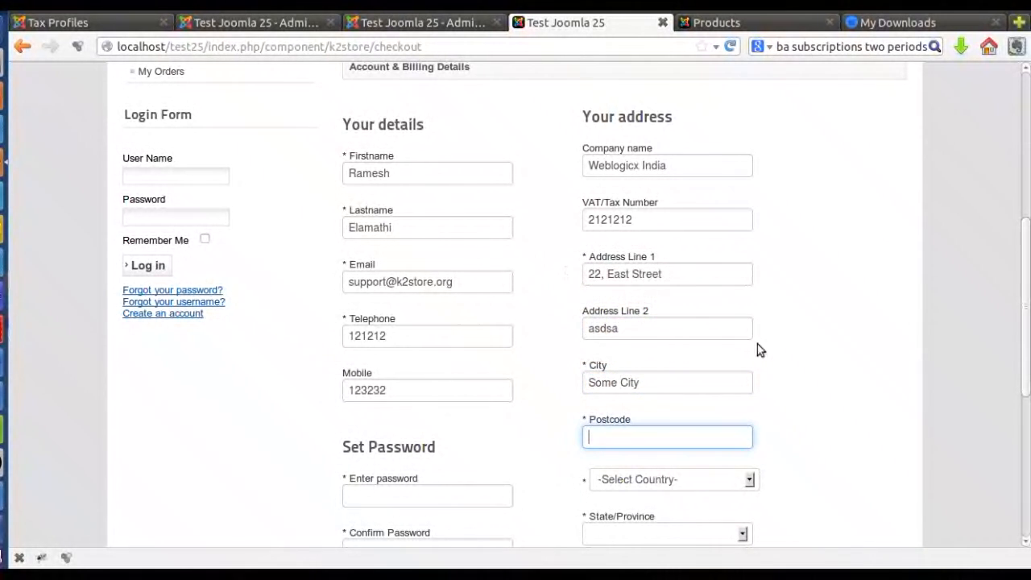
scroll(762, 348, down, 5)
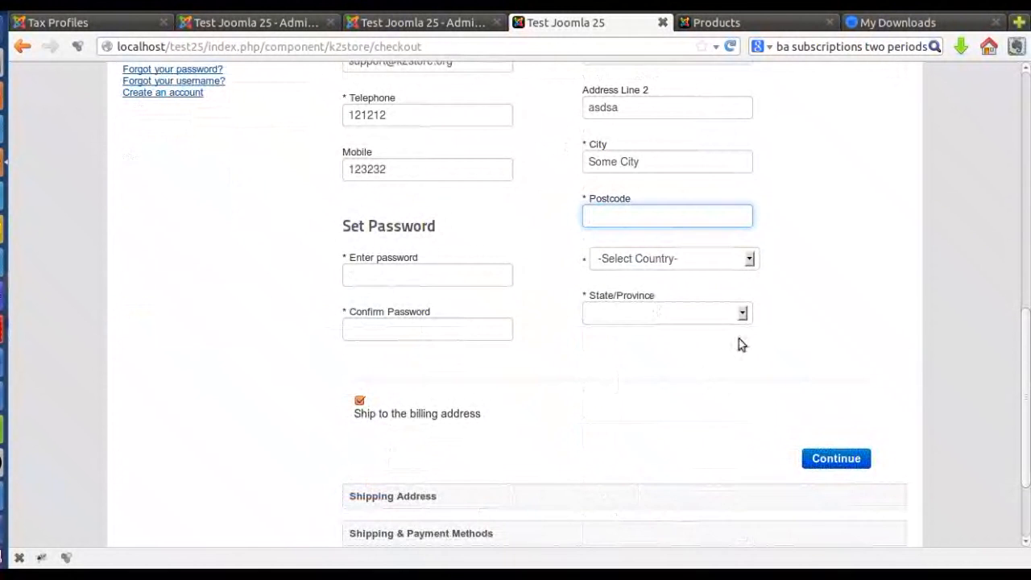
click(625, 216)
click(624, 235)
scroll(754, 253, down, 3)
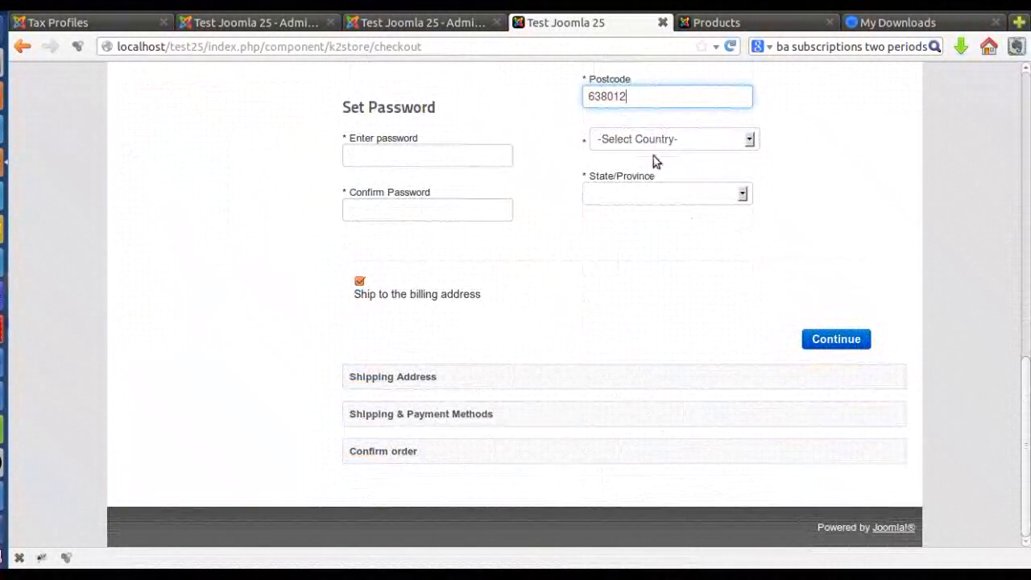
scroll(435, 245, up, 2)
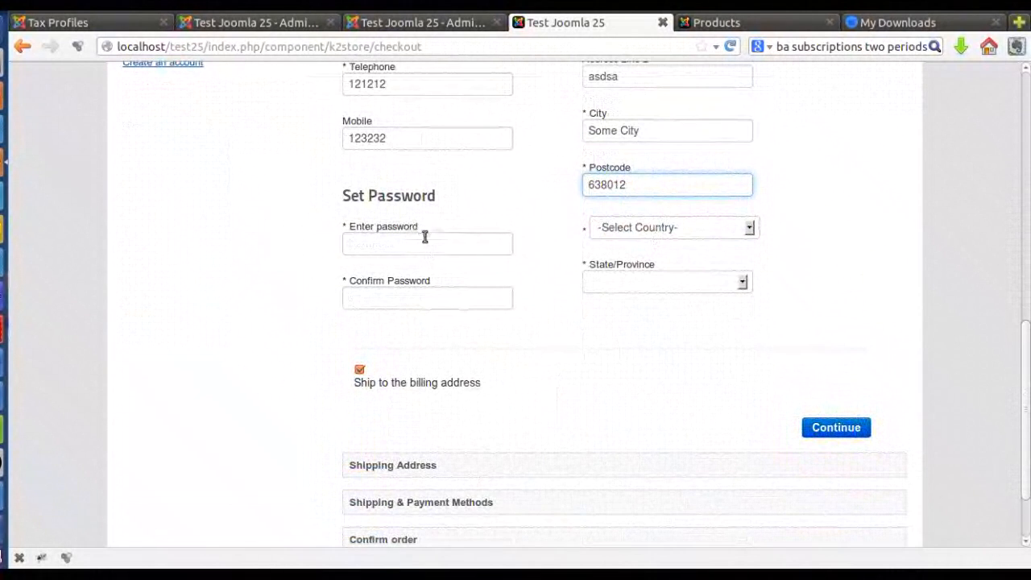
Enter and confirm the account password.
click(412, 249)
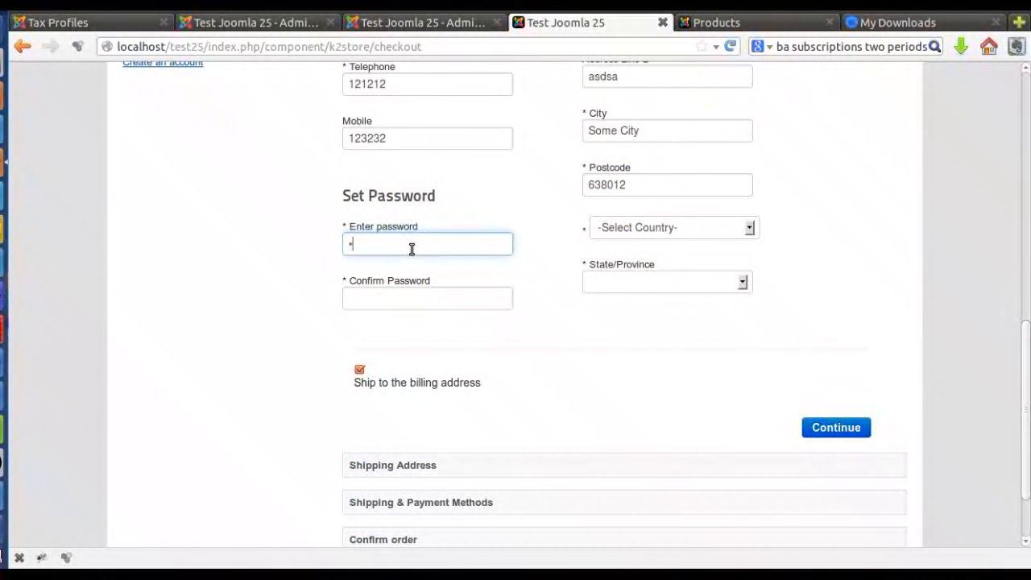
key(Tab)
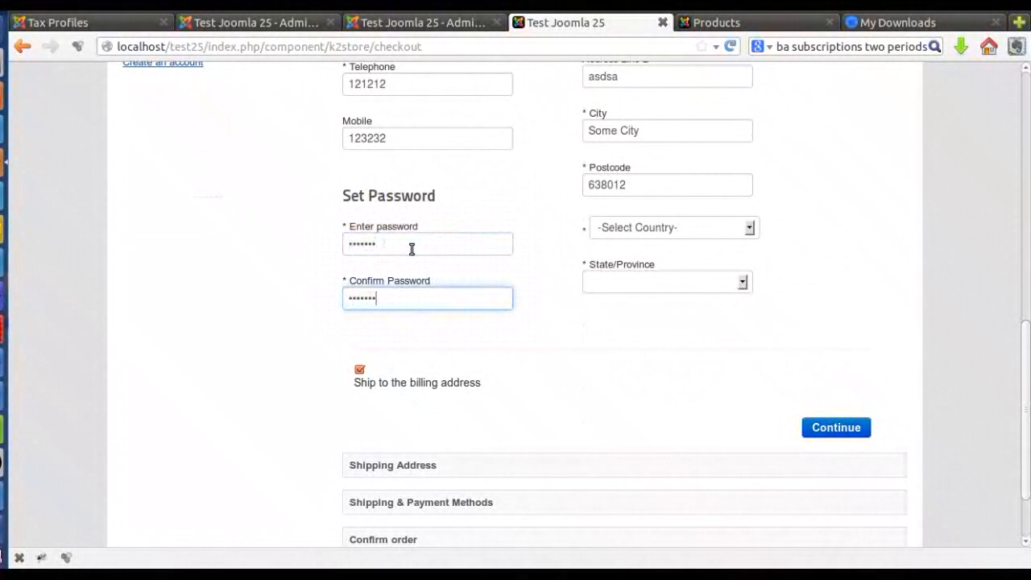
key(Tab)
scroll(623, 286, down, 3)
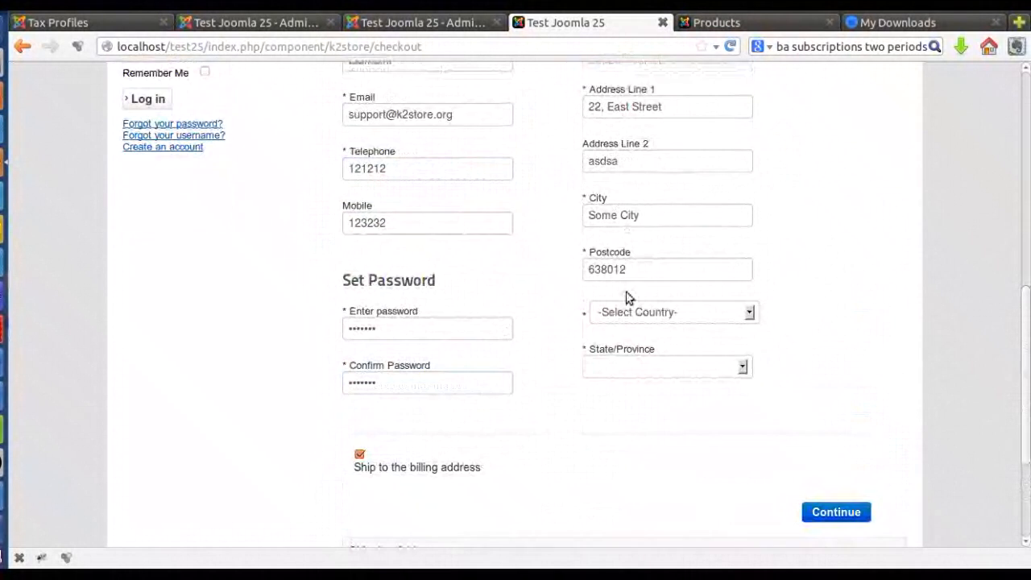
Set the billing country to United States.
click(675, 255)
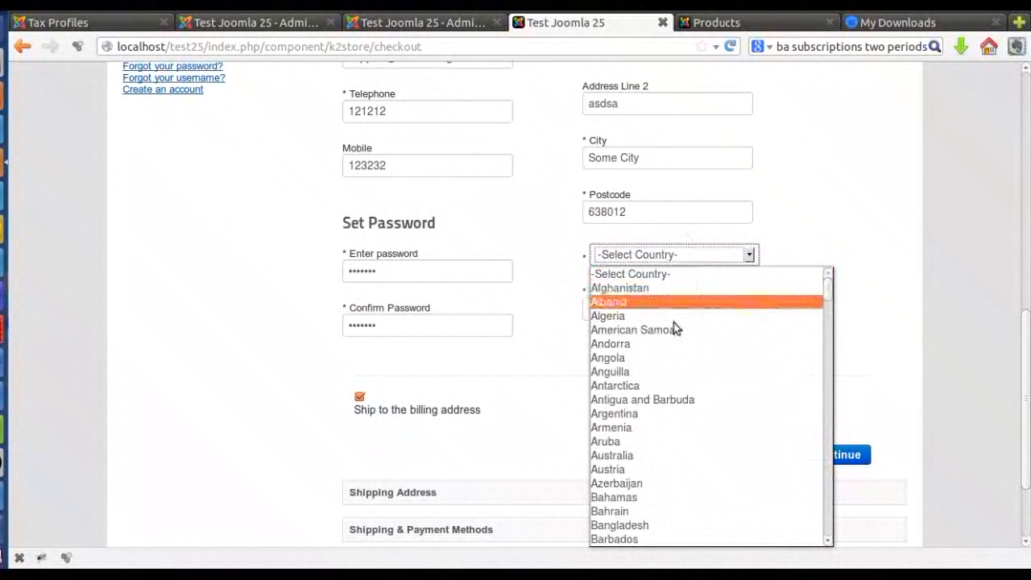
scroll(645, 360, down, 3)
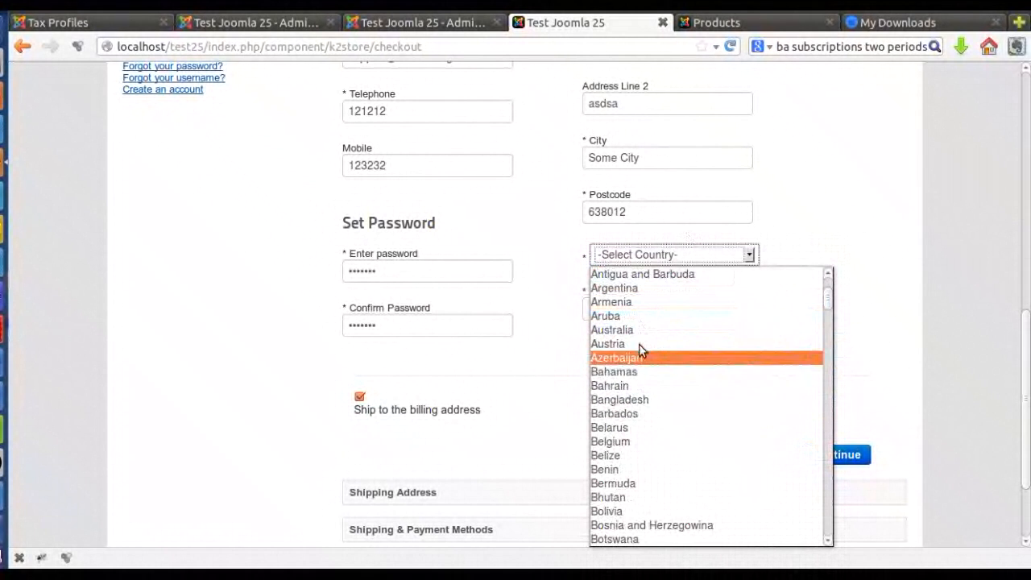
scroll(642, 363, down, 3)
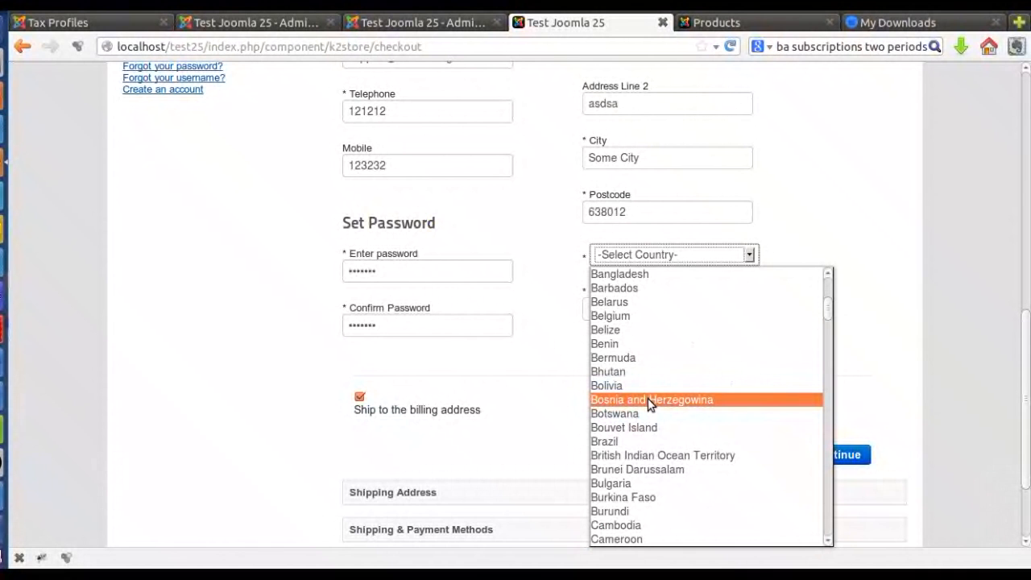
text(un)
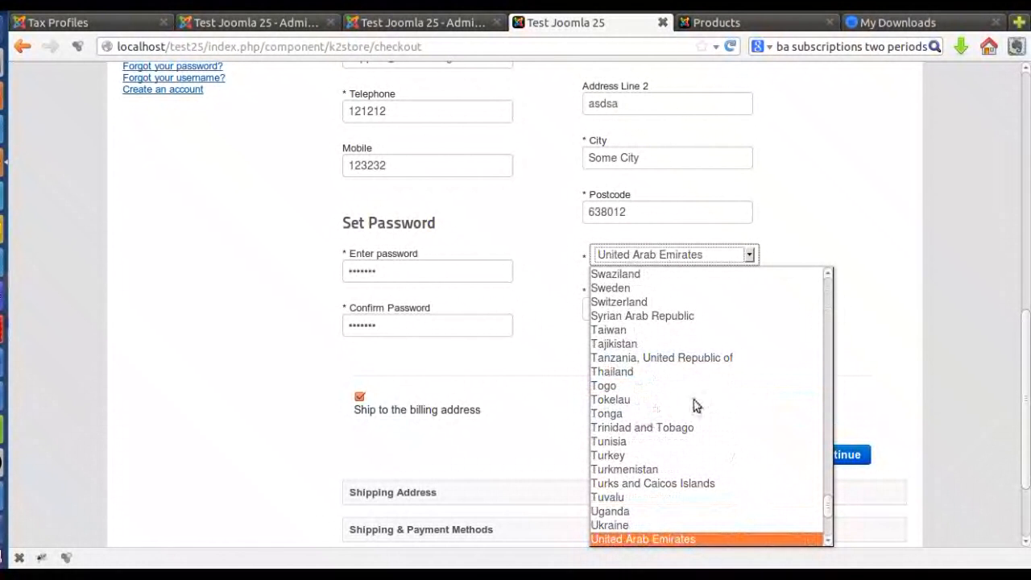
scroll(697, 401, down, 3)
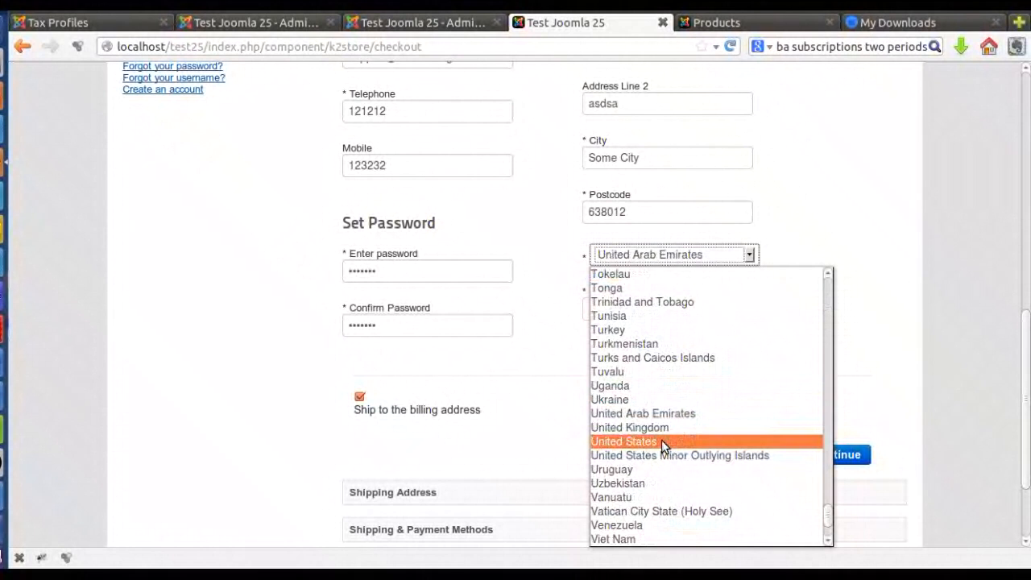
click(663, 441)
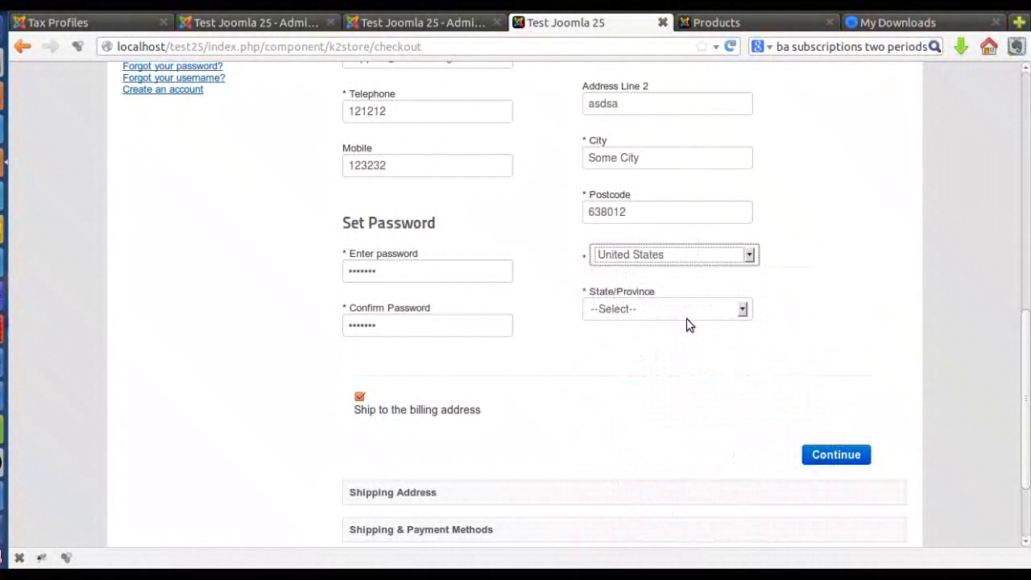
Choose Texas as the state/province.
click(630, 314)
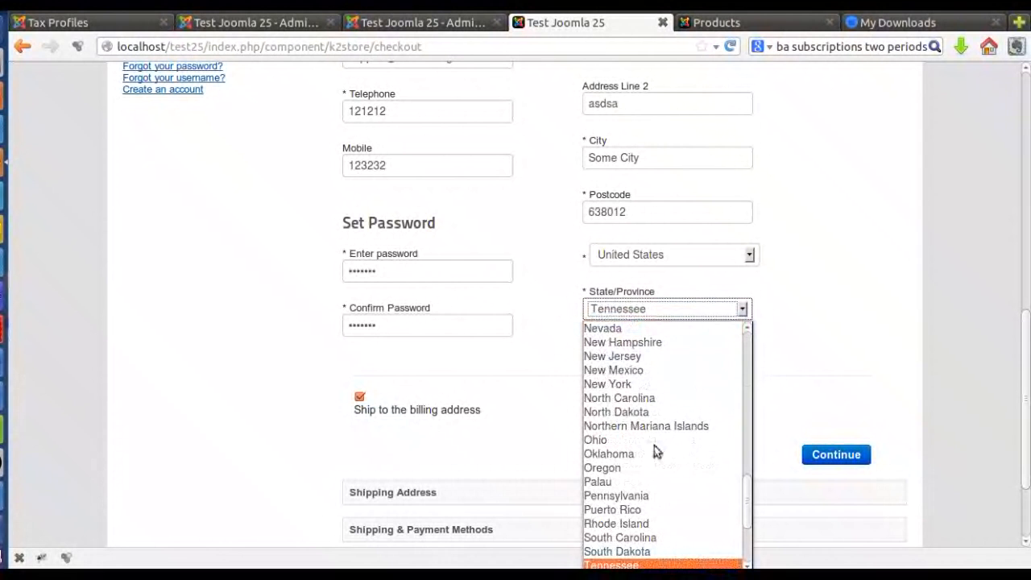
scroll(651, 486, down, 3)
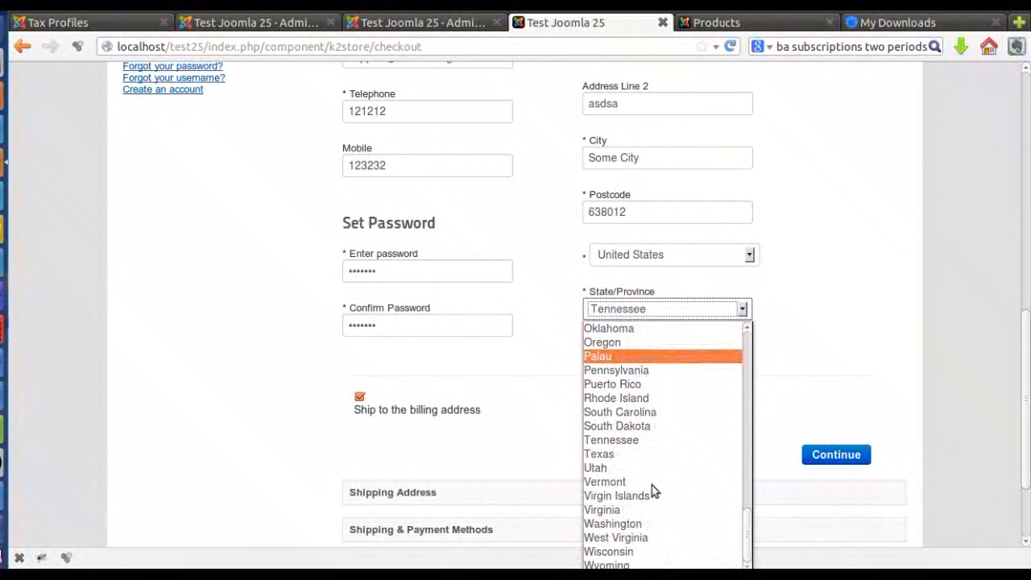
click(617, 456)
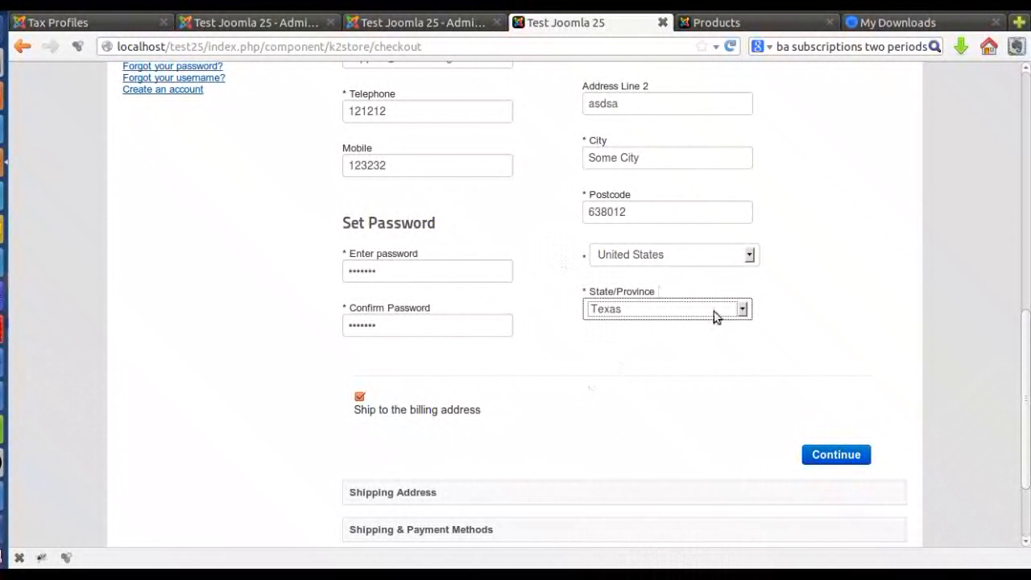
Submit the checkout account and billing details, which returns an 'Email exists' warning.
scroll(476, 345, down, 3)
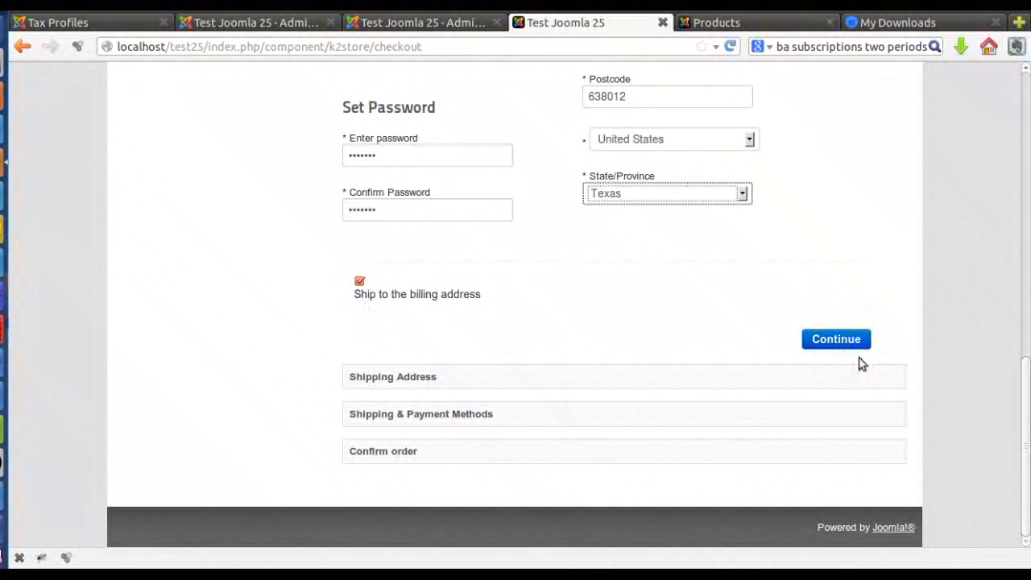
click(826, 342)
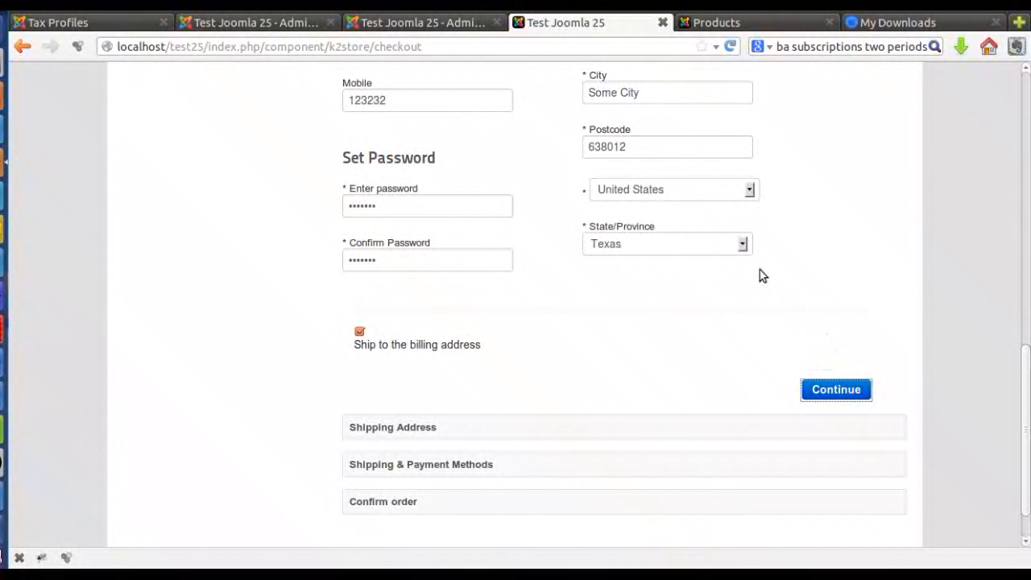
scroll(757, 300, up, 2)
scroll(798, 274, down, 3)
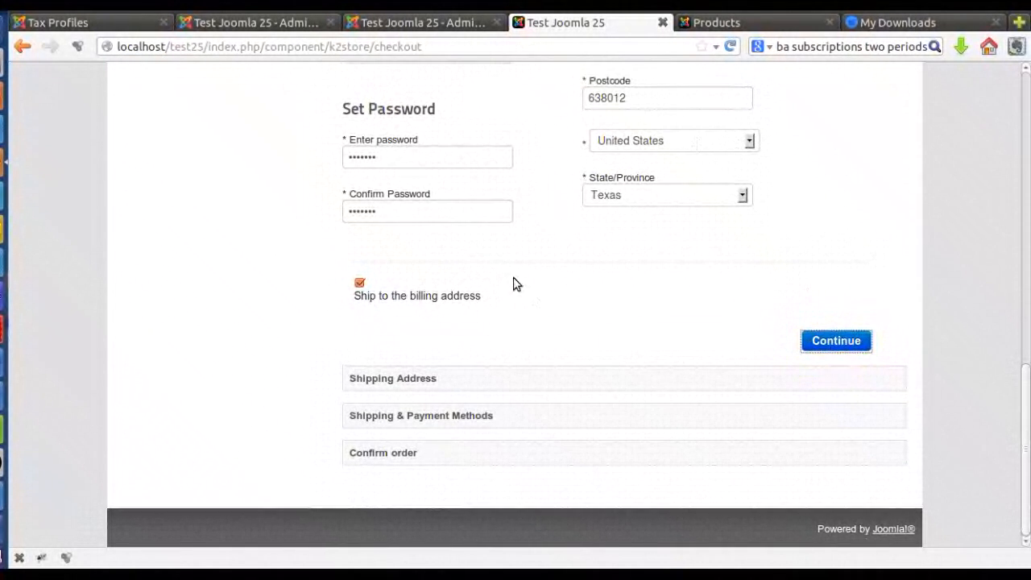
scroll(514, 279, up, 6)
scroll(513, 277, up, 5)
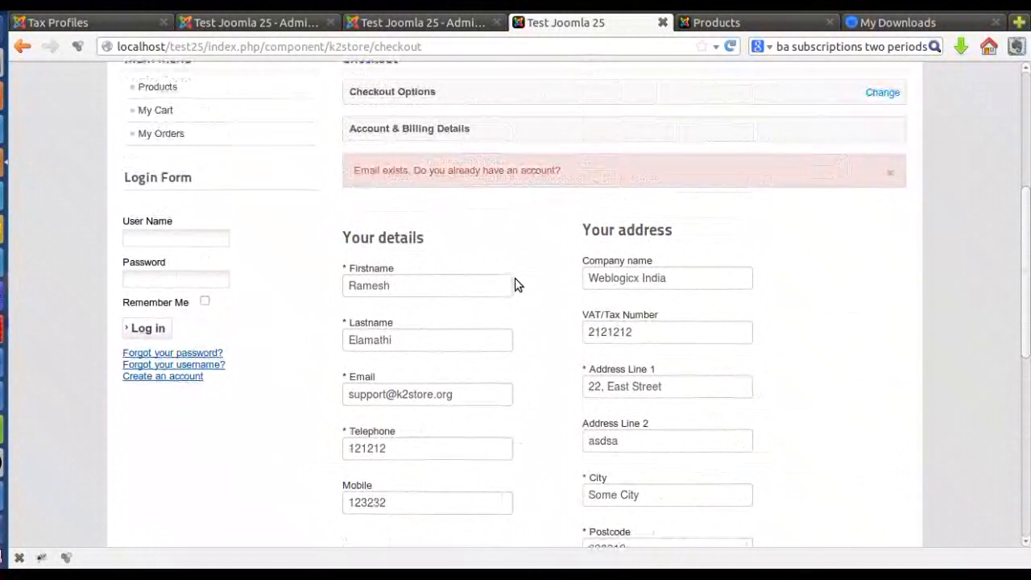
Append '1' to the checkout email address and resubmit the billing details.
scroll(564, 260, down, 2)
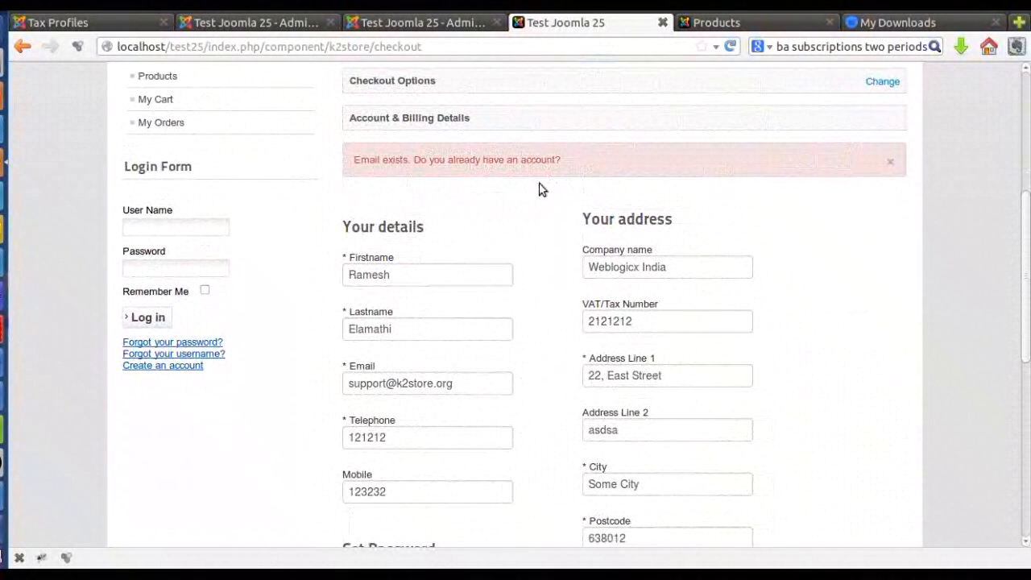
scroll(540, 189, down, 3)
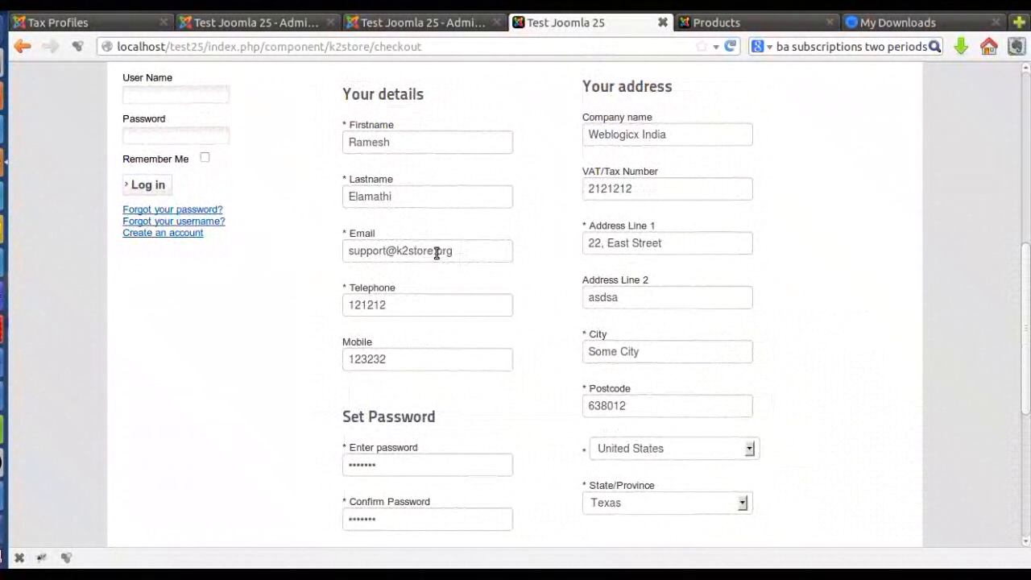
click(388, 251)
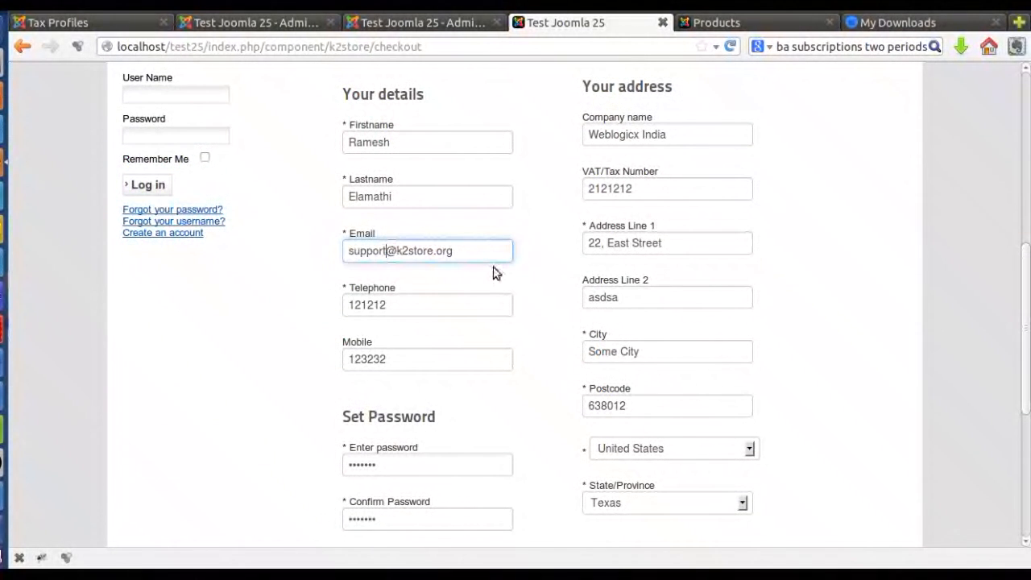
text(1)
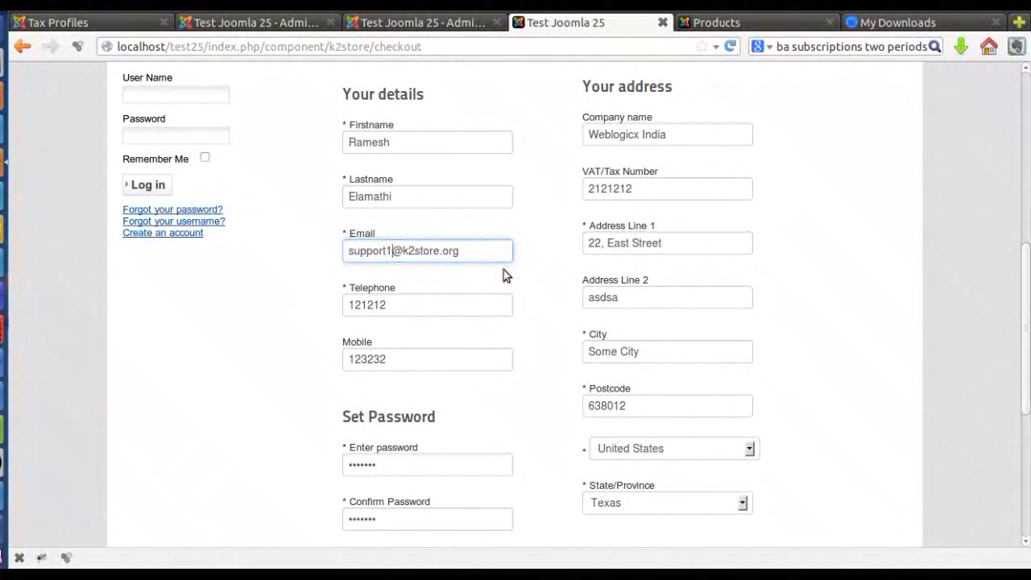
scroll(807, 287, up, 3)
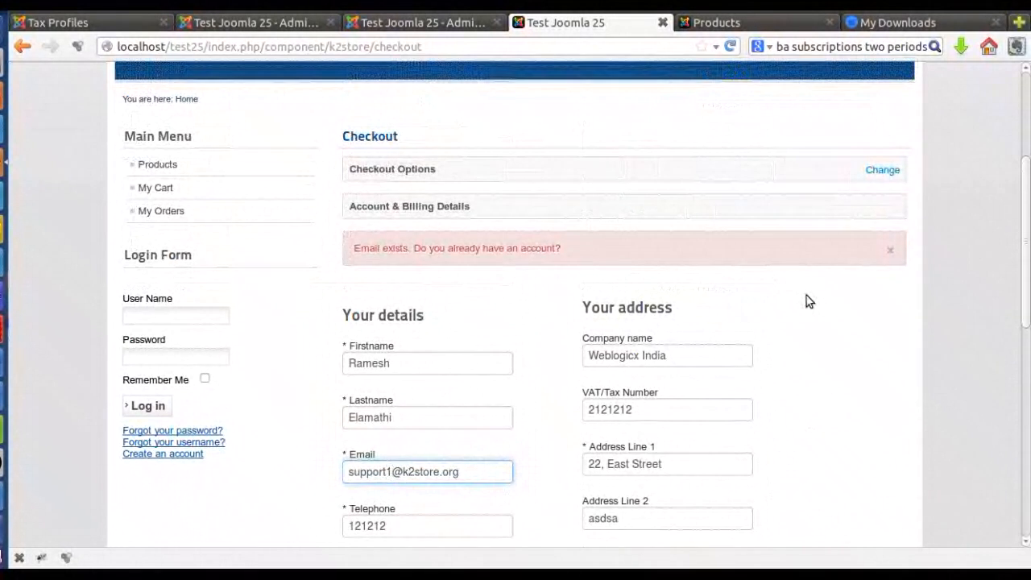
scroll(805, 296, down, 6)
click(833, 427)
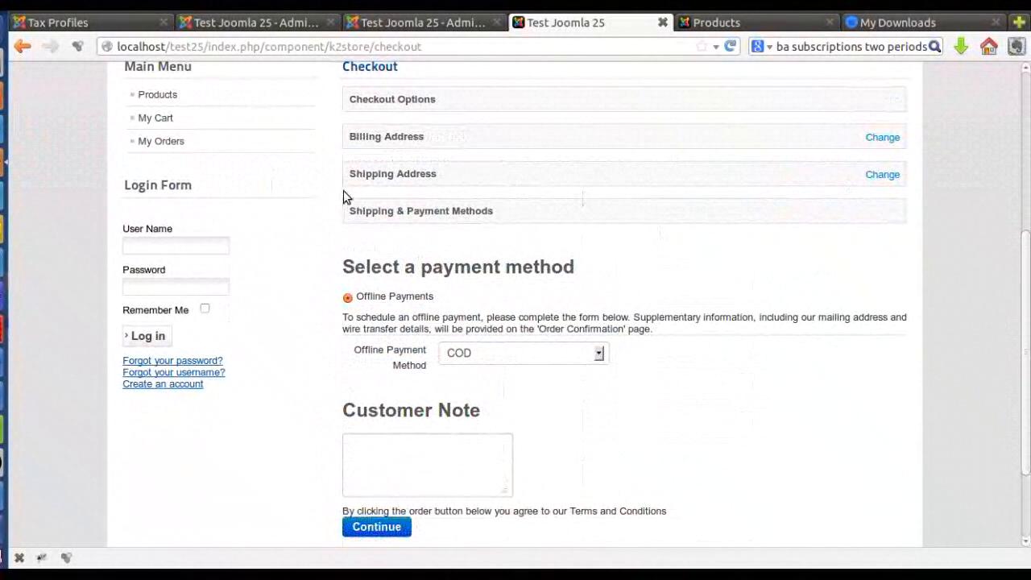
Keep the existing shipping address and continue.
scroll(725, 241, down, 1)
scroll(644, 234, down, 1)
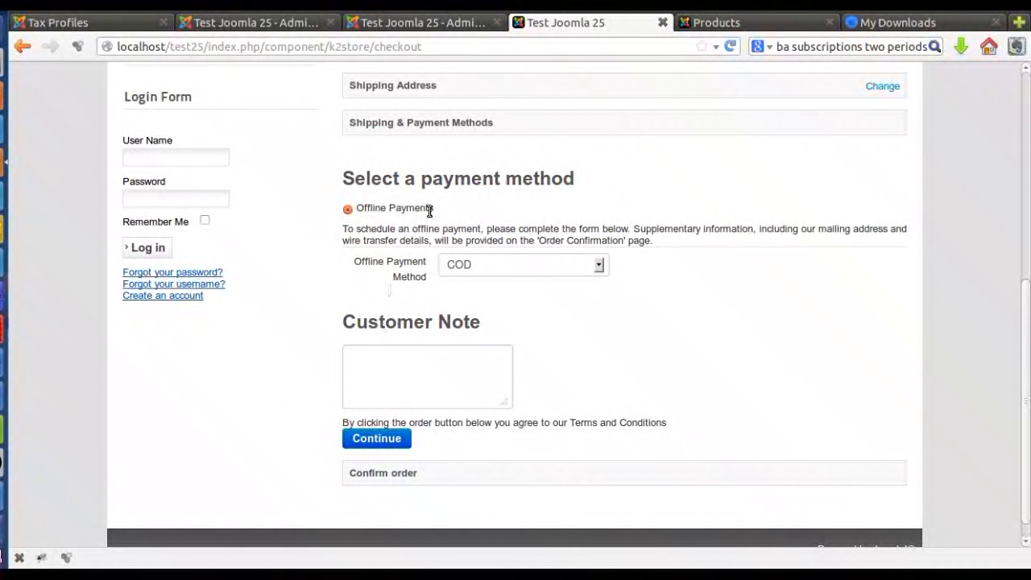
scroll(387, 258, up, 2)
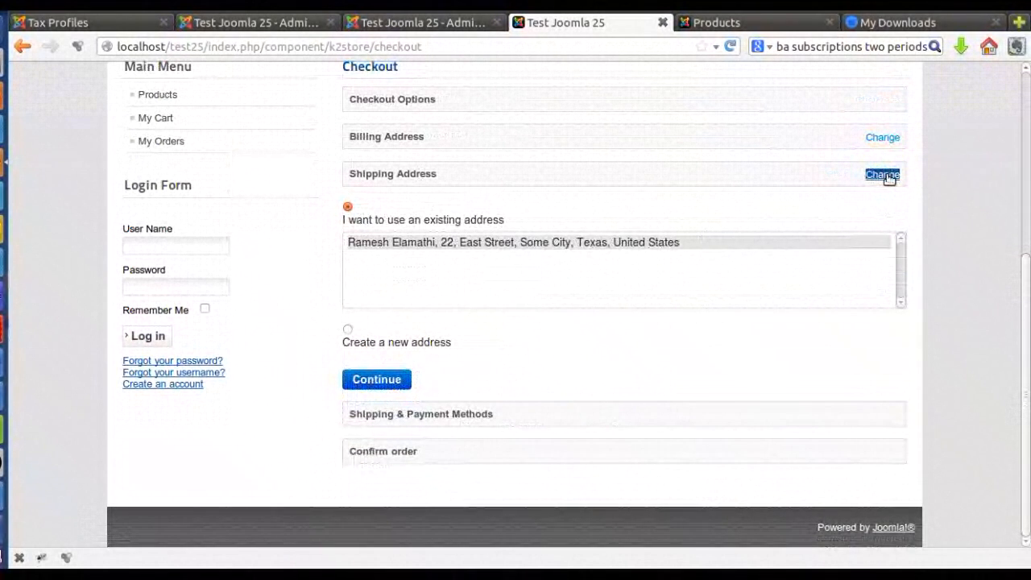
click(348, 337)
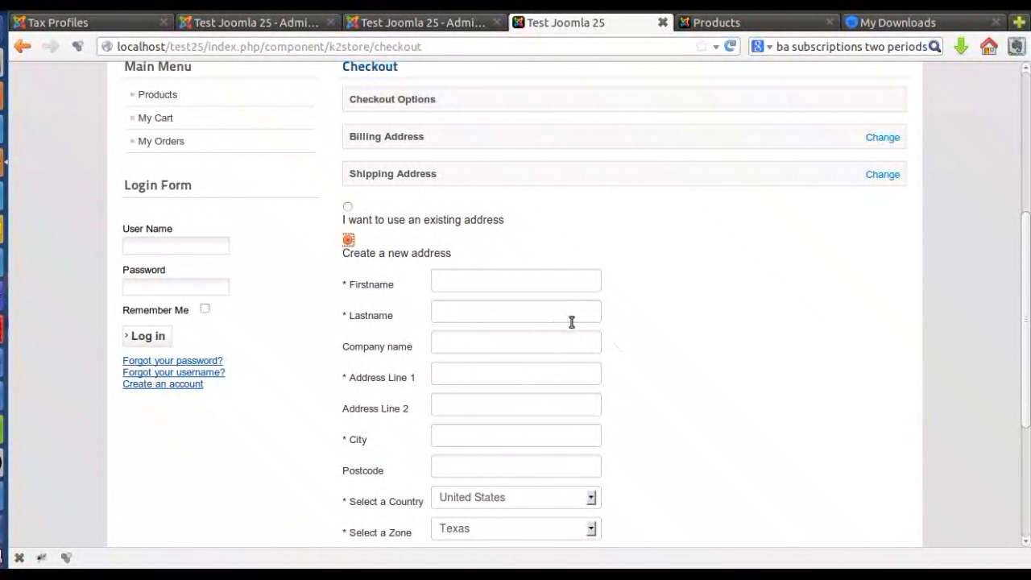
click(348, 206)
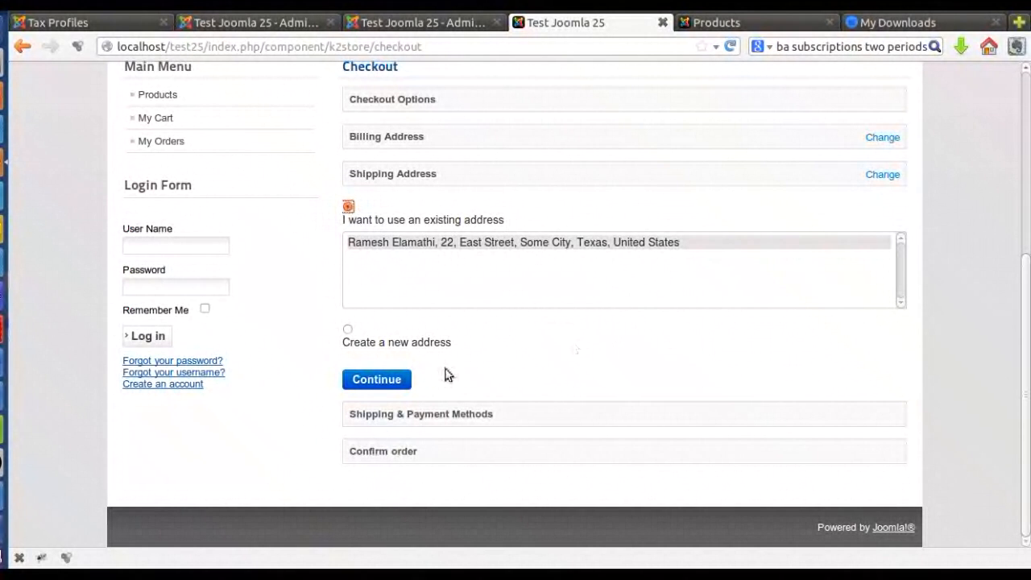
click(382, 384)
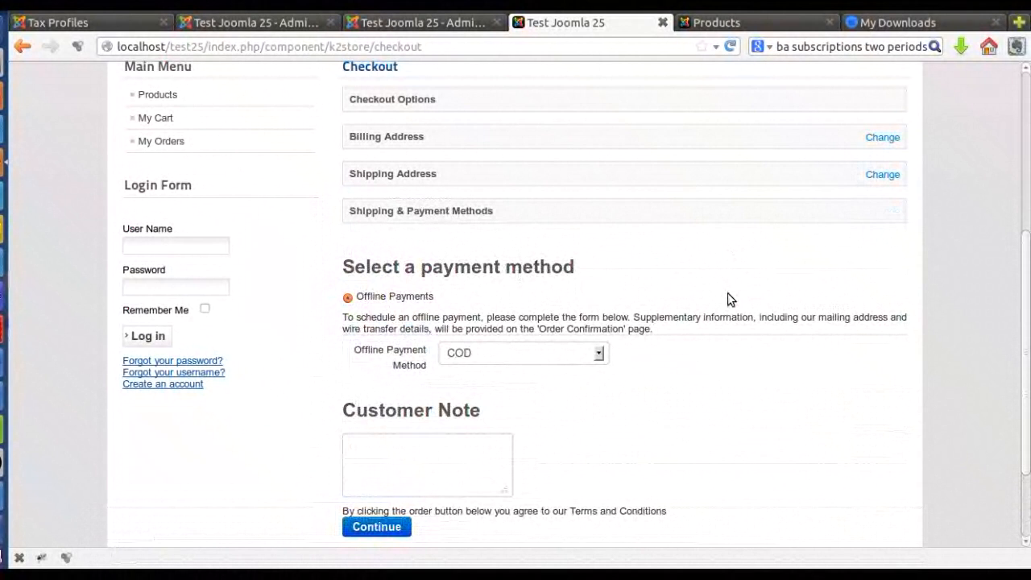
Accept Offline Payments/COD and continue to order confirmation.
scroll(728, 299, down, 3)
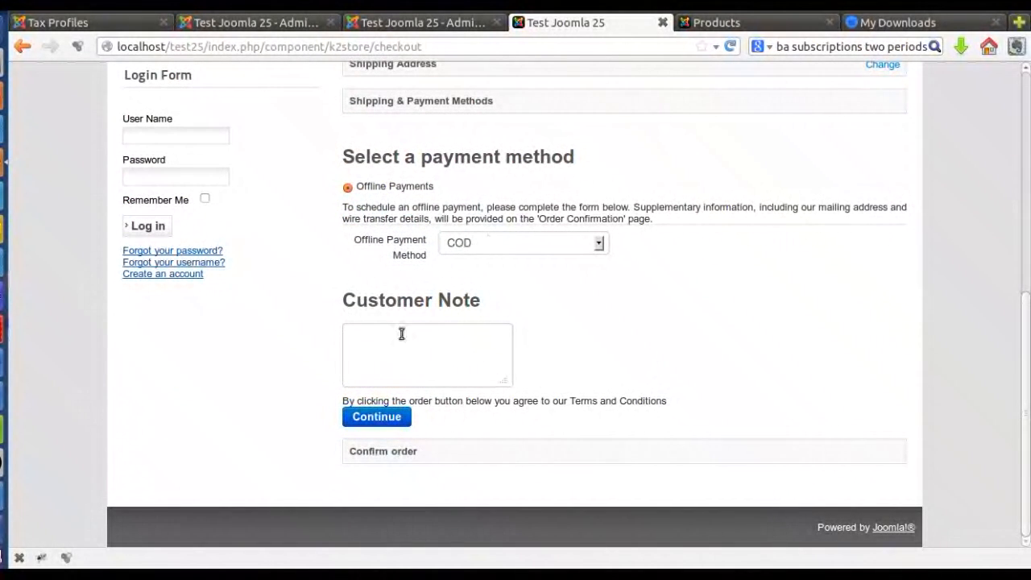
click(451, 346)
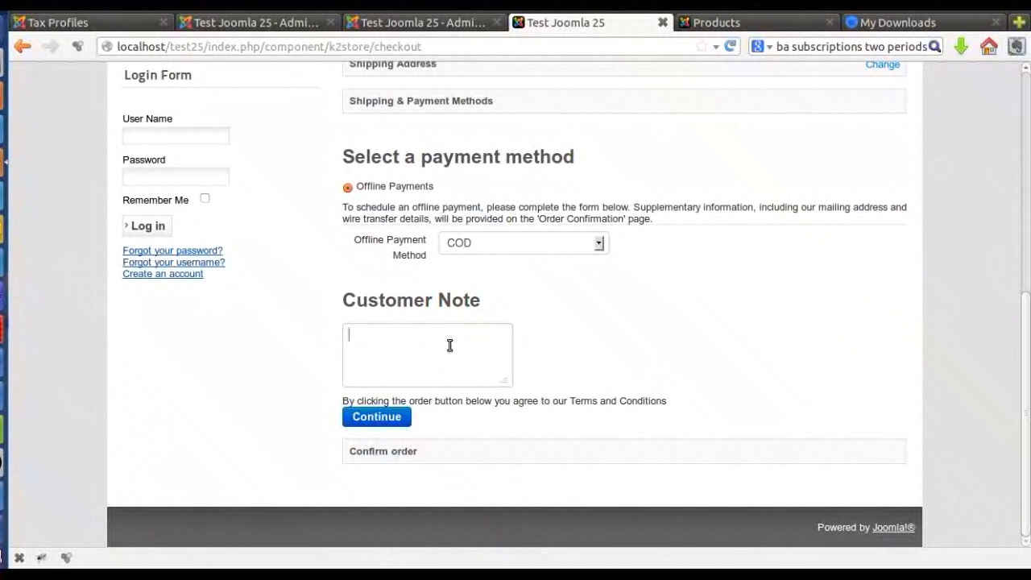
click(379, 419)
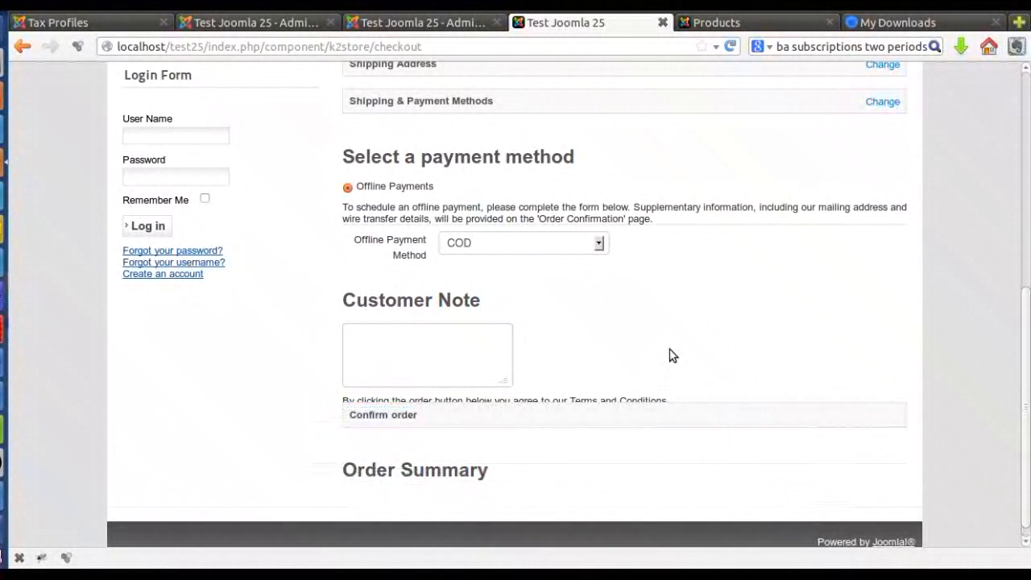
Highlight the $257.60 total and the $27.60 Product Tax Included line in the Order Summary.
scroll(680, 226, down, 1)
scroll(680, 225, down, 2)
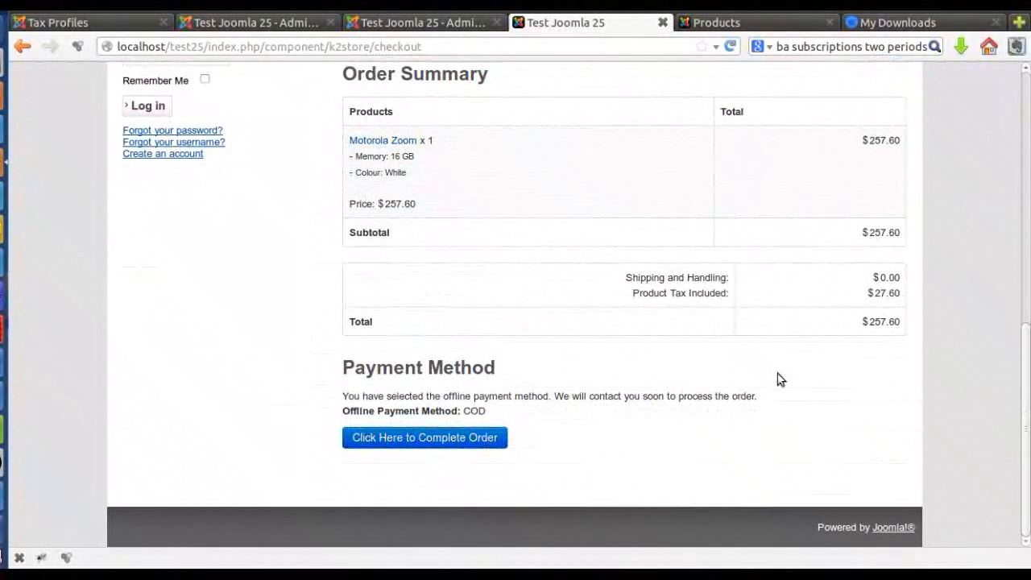
drag(870, 141, 900, 141)
click(847, 295)
drag(857, 295, 902, 291)
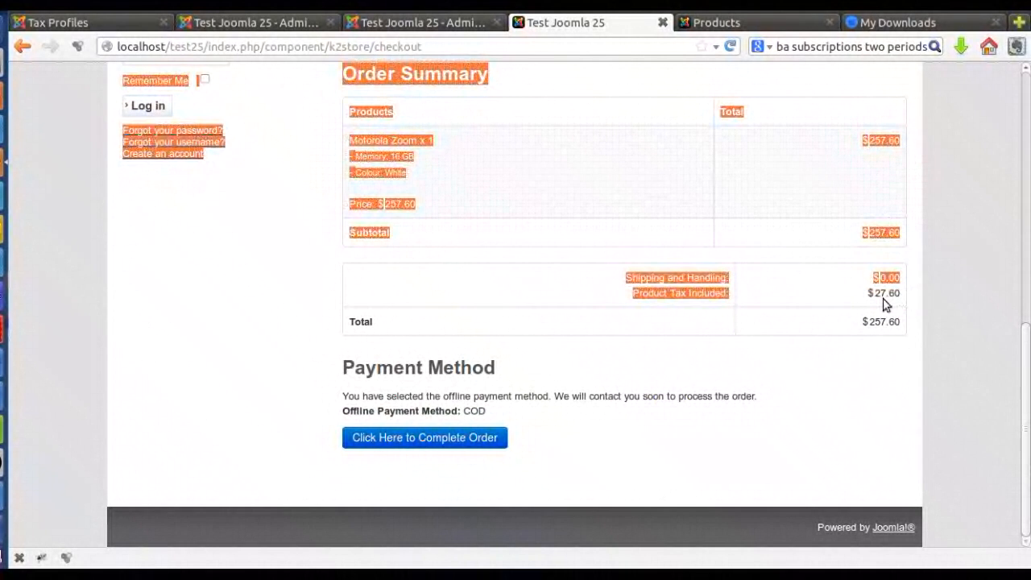
click(883, 298)
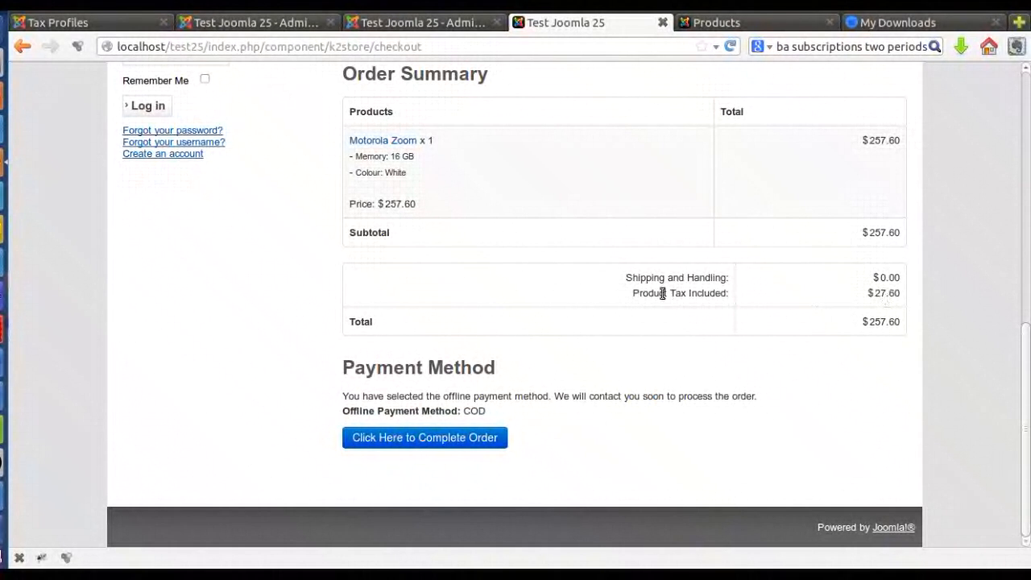
drag(663, 293, 743, 299)
click(777, 311)
scroll(778, 311, up, 3)
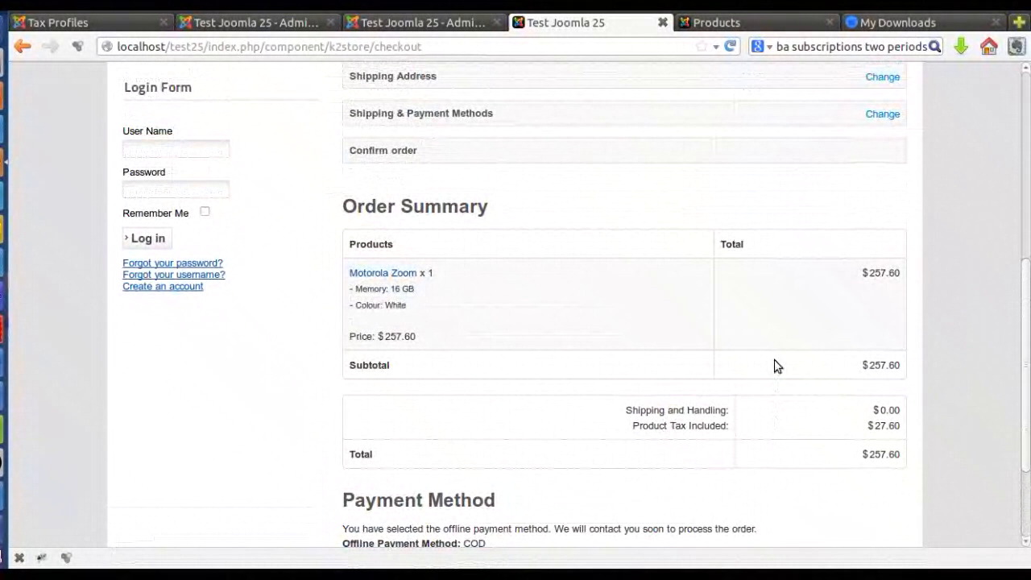
scroll(779, 364, up, 2)
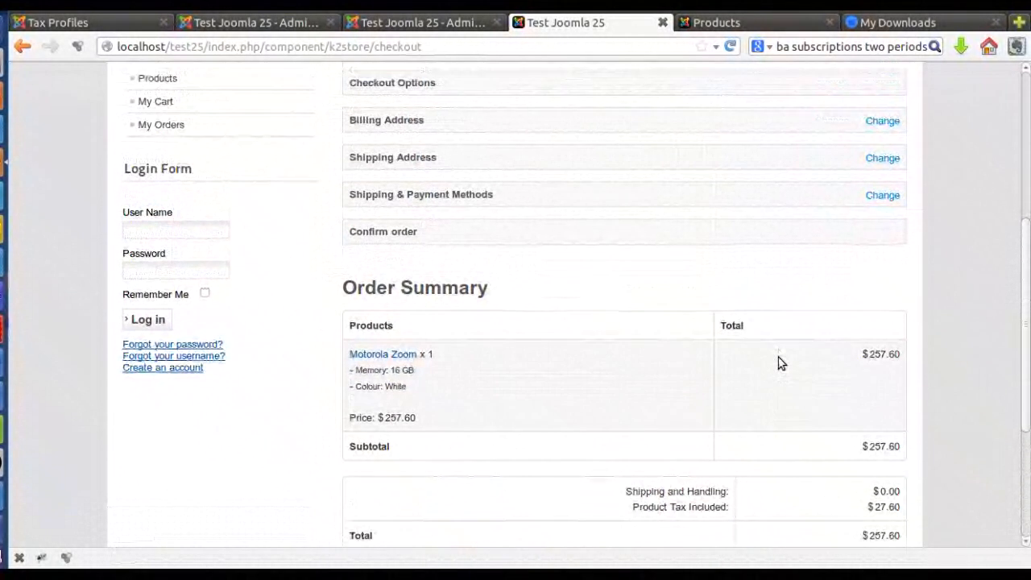
Reopen billing and start a new address with first name, last name, company and VAT number.
click(885, 129)
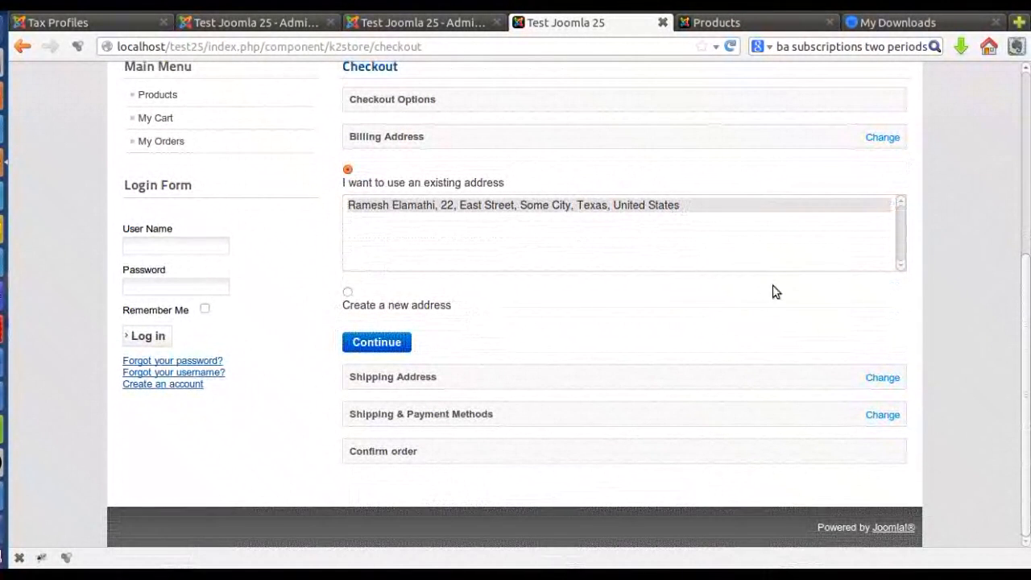
click(348, 293)
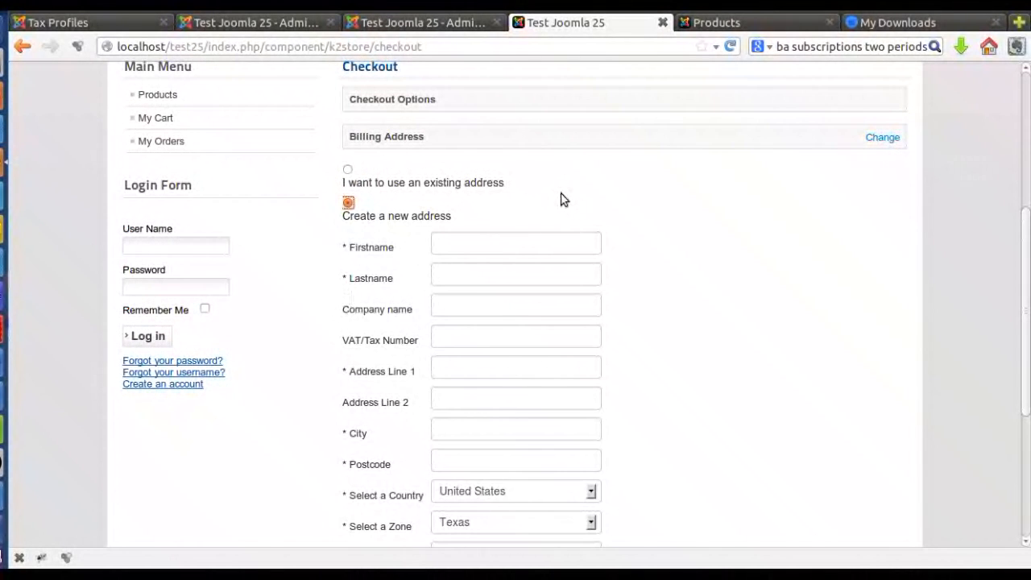
scroll(523, 206, down, 2)
click(476, 154)
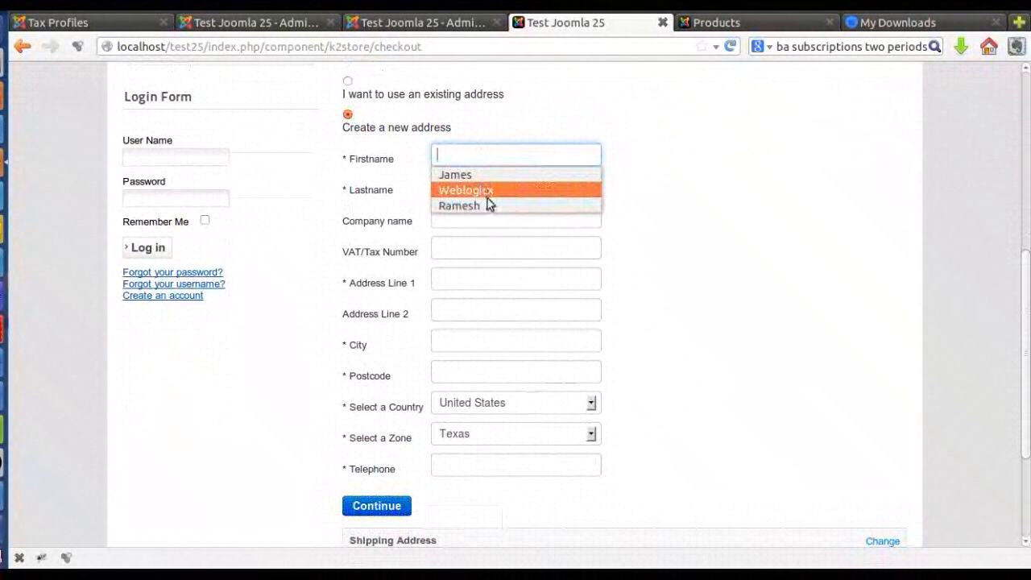
click(472, 216)
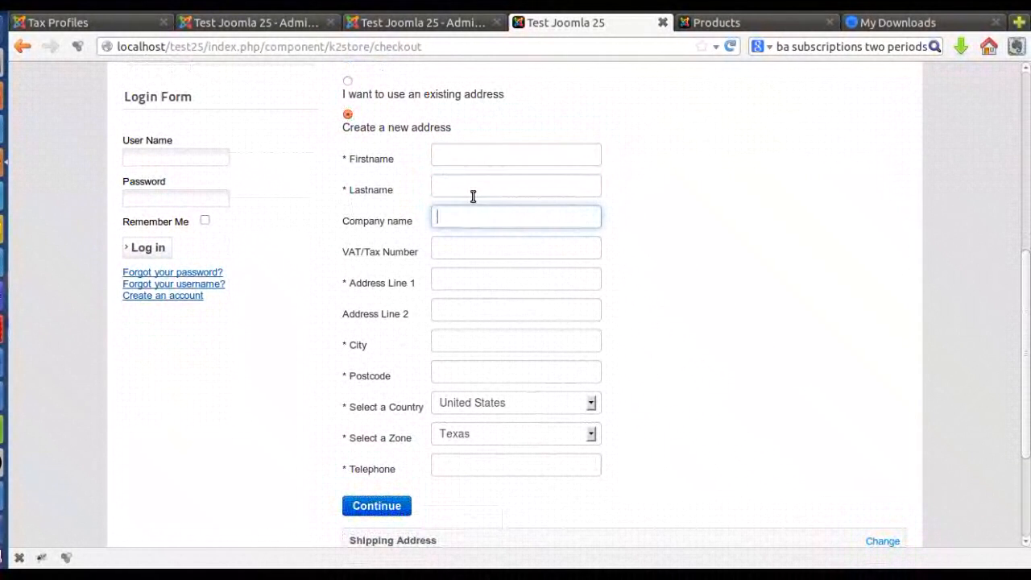
click(467, 159)
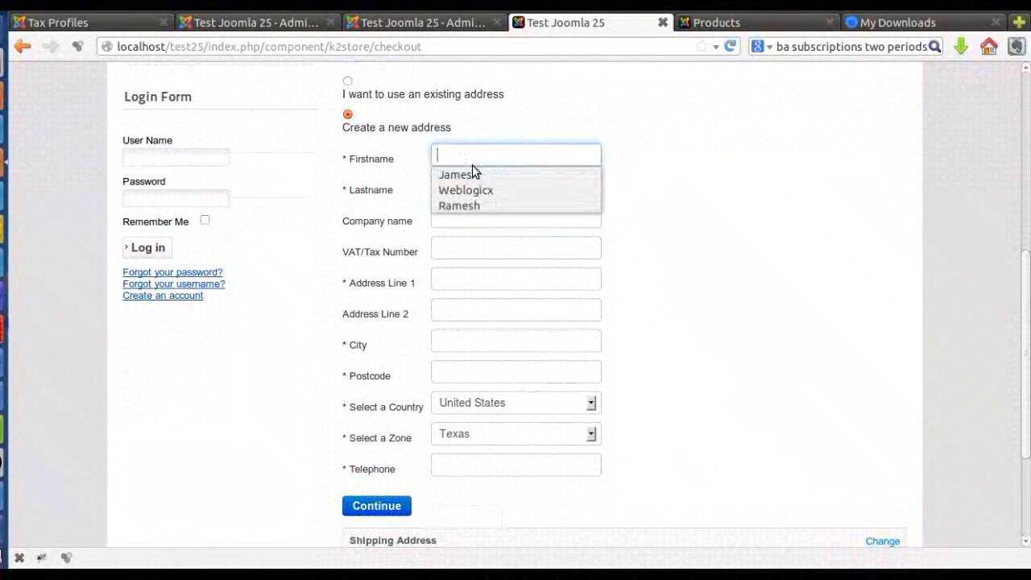
click(472, 204)
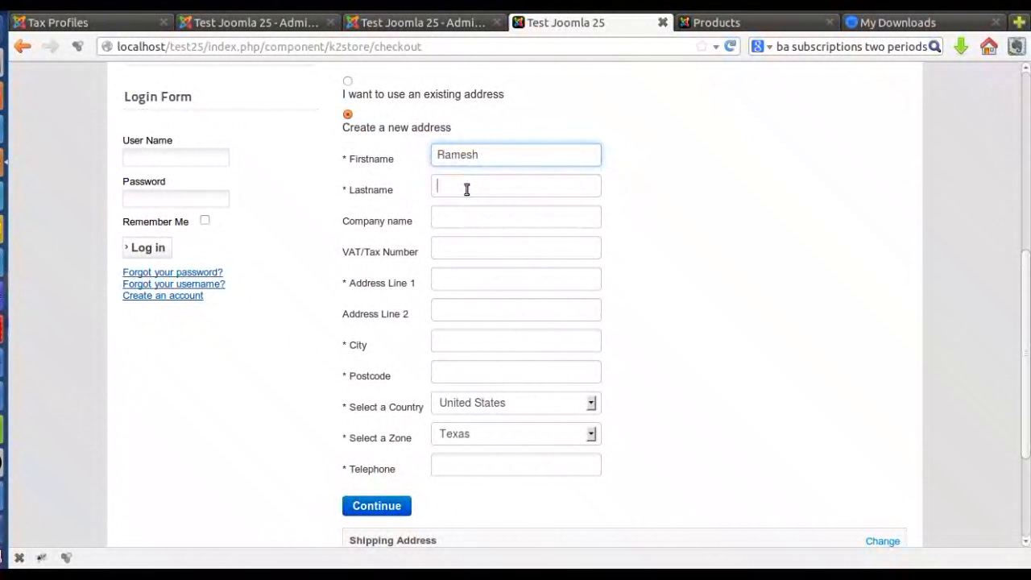
click(467, 189)
click(472, 235)
click(465, 219)
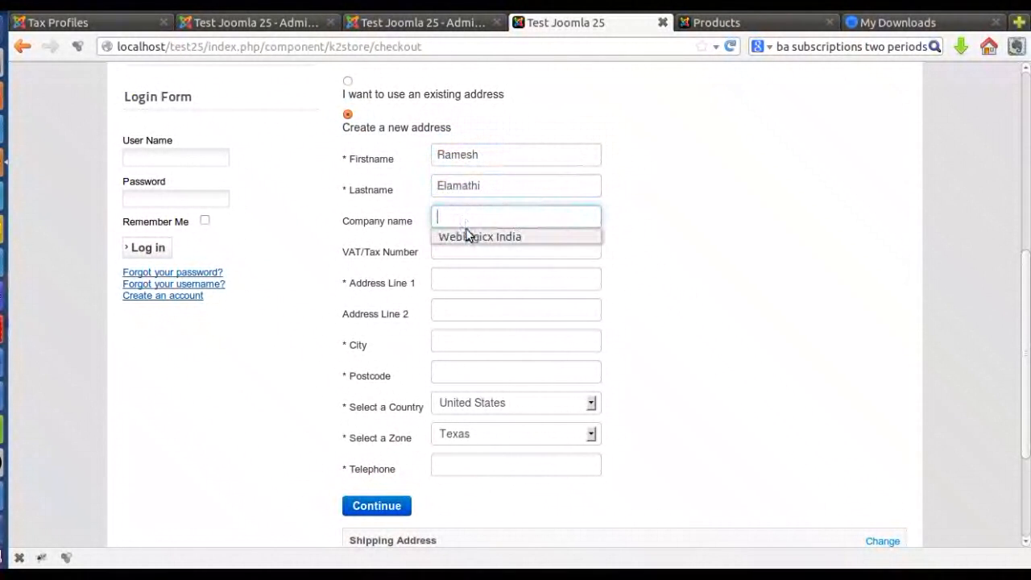
click(467, 236)
click(465, 254)
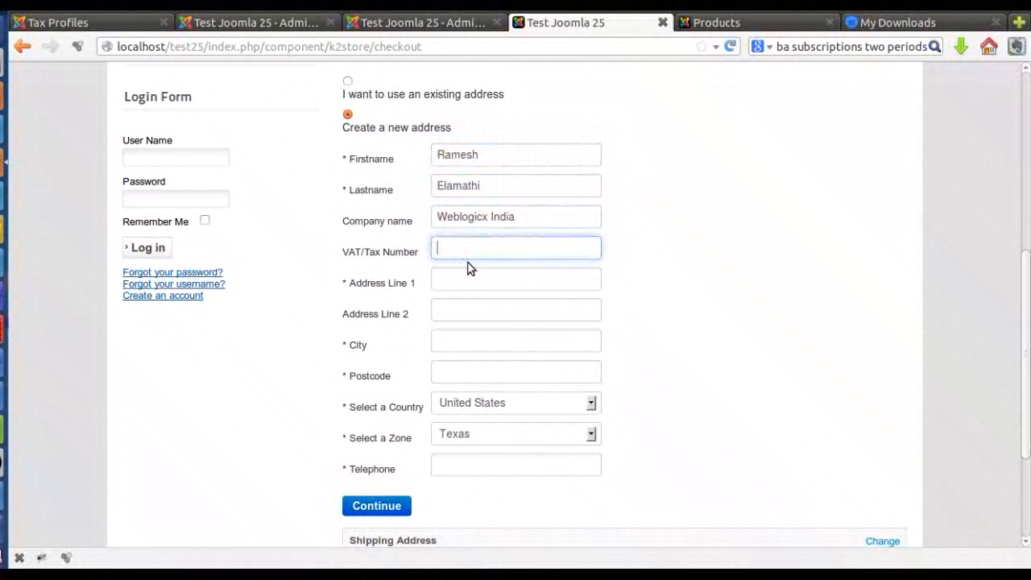
text(23123)
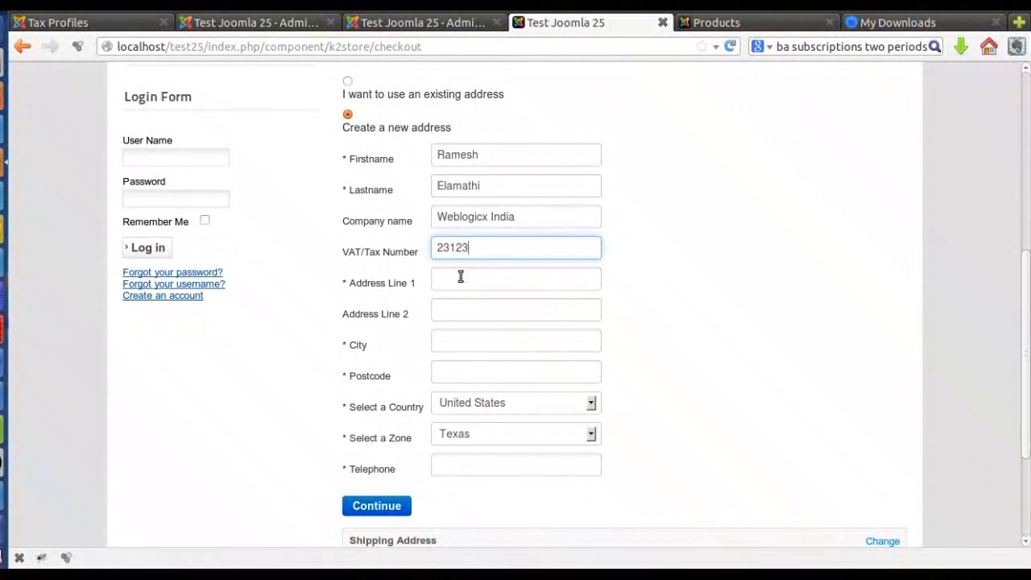
Fill in both street address lines, the city and the postcode.
click(454, 281)
text(12312)
click(468, 317)
drag(462, 274, 410, 267)
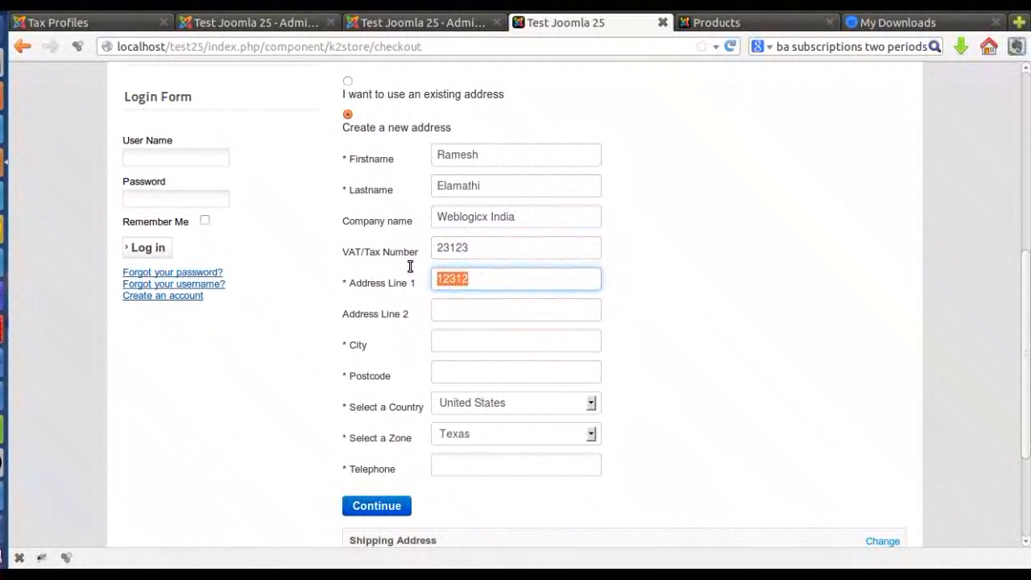
text(22, East Street)
key(Tab)
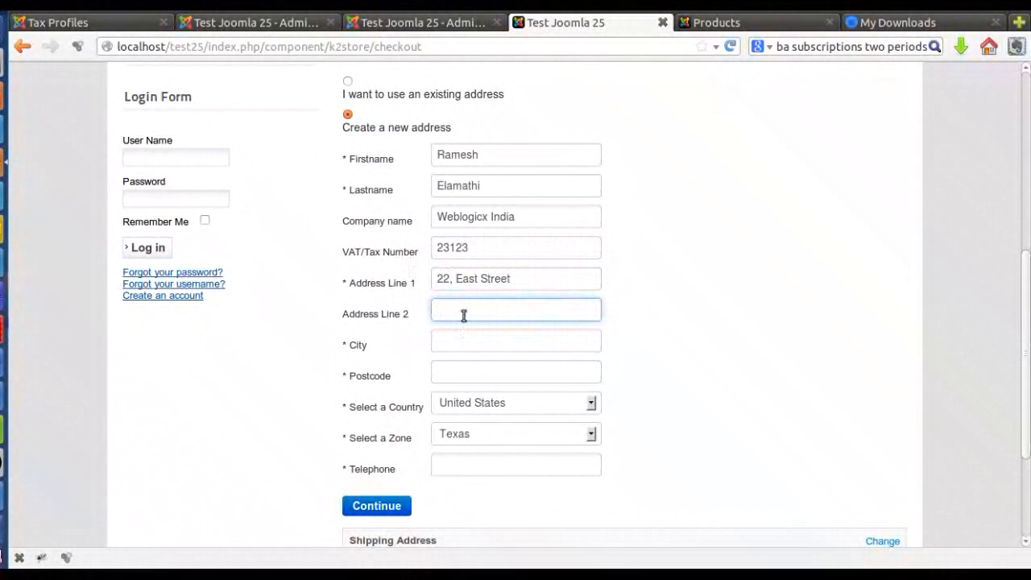
text(asd)
click(459, 343)
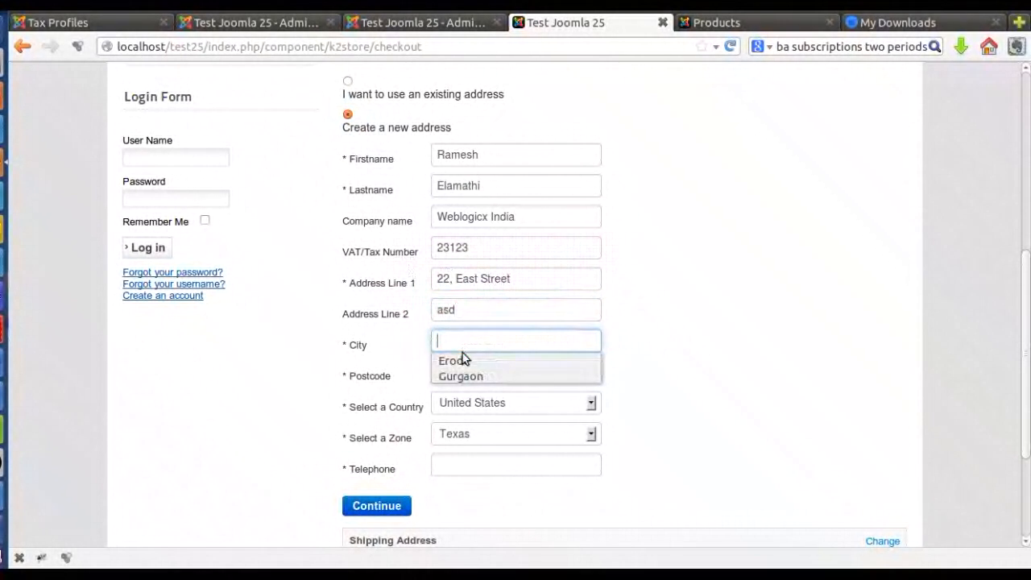
click(465, 360)
click(468, 375)
click(472, 387)
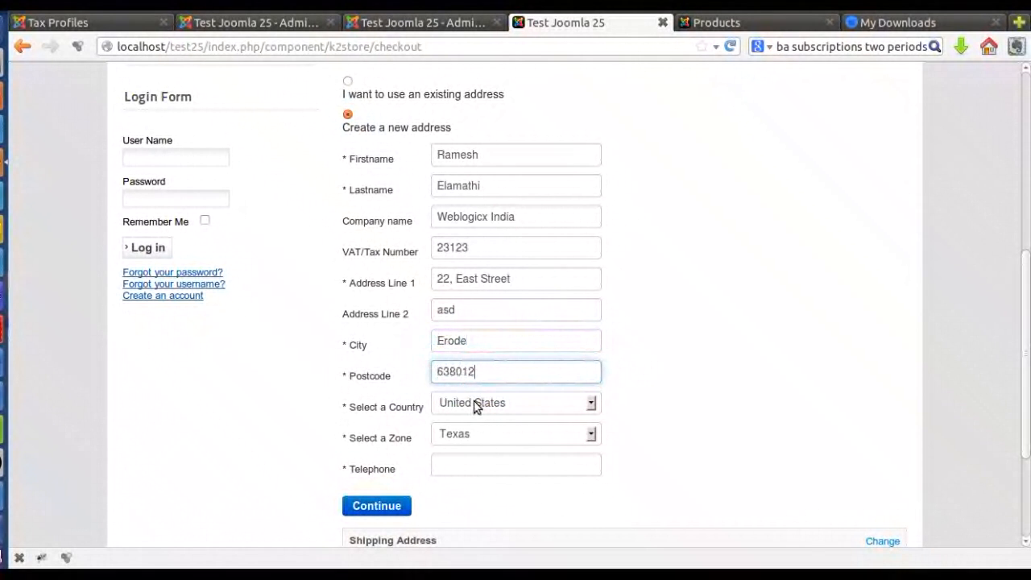
Set country United States and zone Nevada, add a telephone number, and submit the address.
click(474, 402)
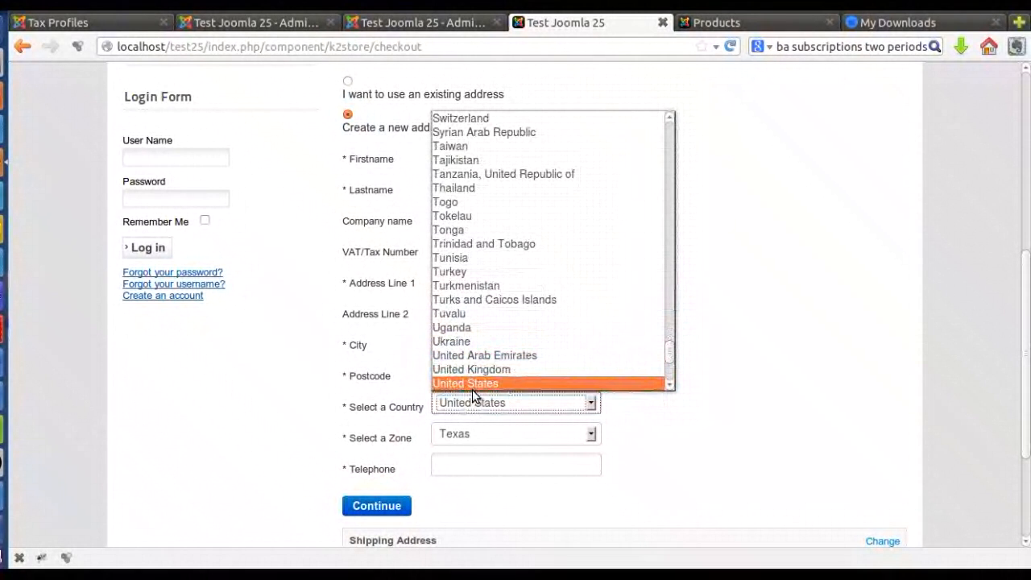
click(475, 386)
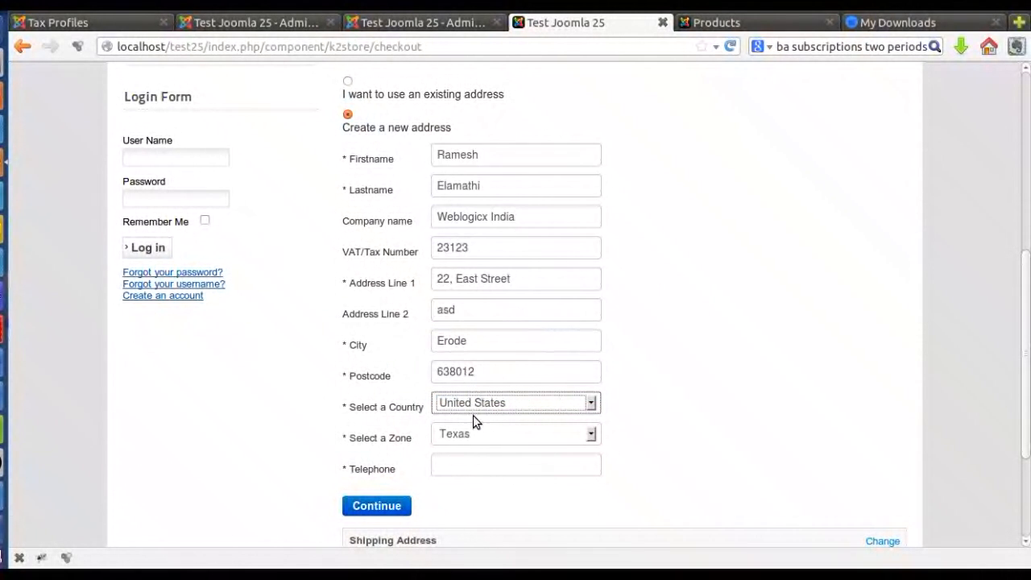
click(473, 436)
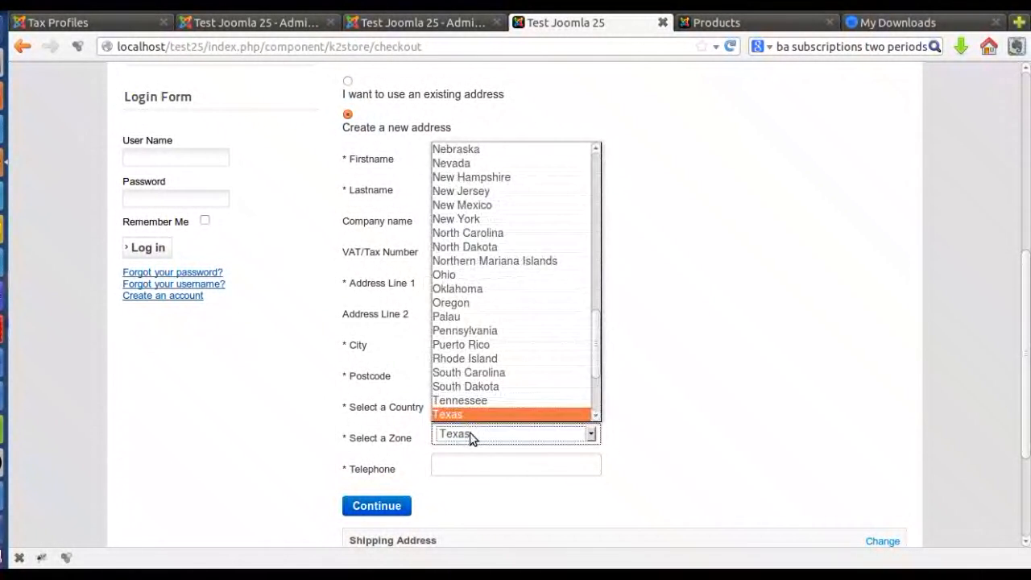
click(465, 291)
scroll(708, 331, down, 3)
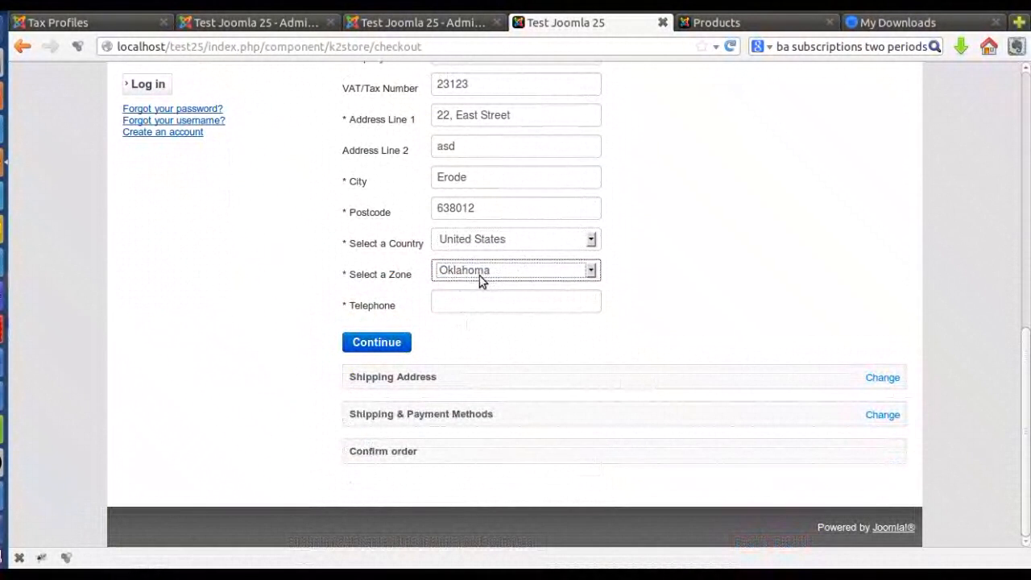
click(481, 277)
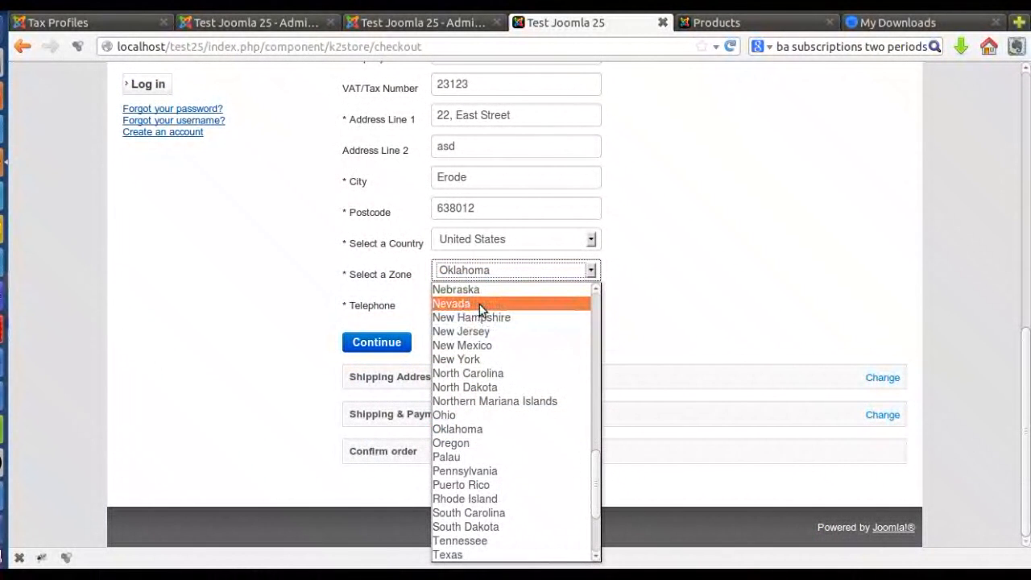
click(481, 305)
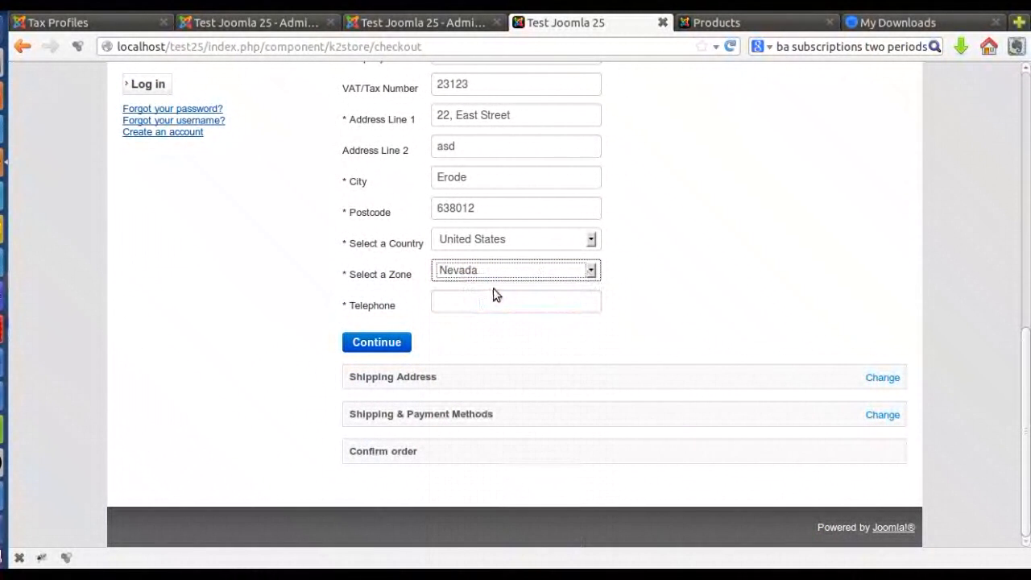
click(456, 302)
text(sadasd)
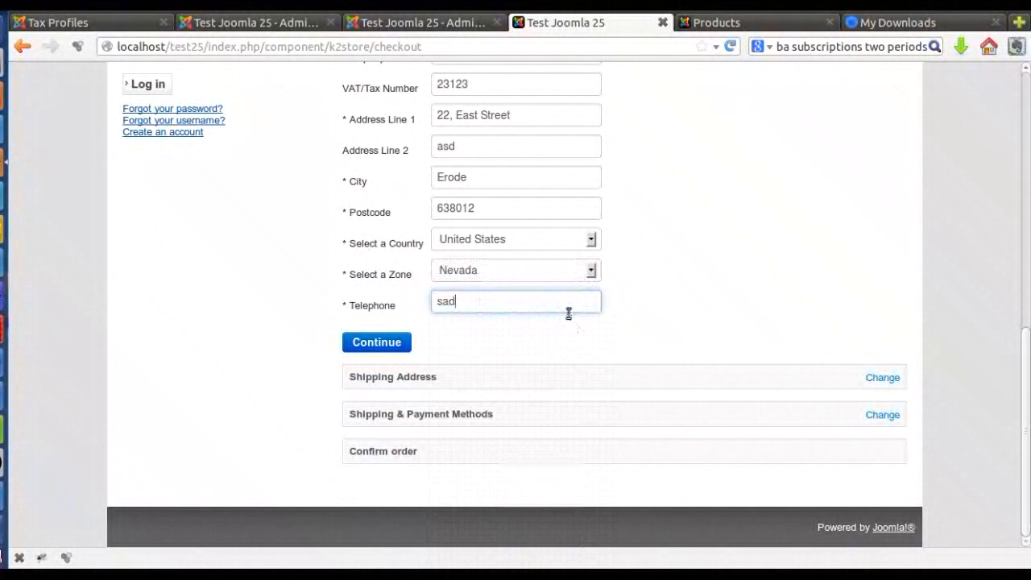
click(394, 342)
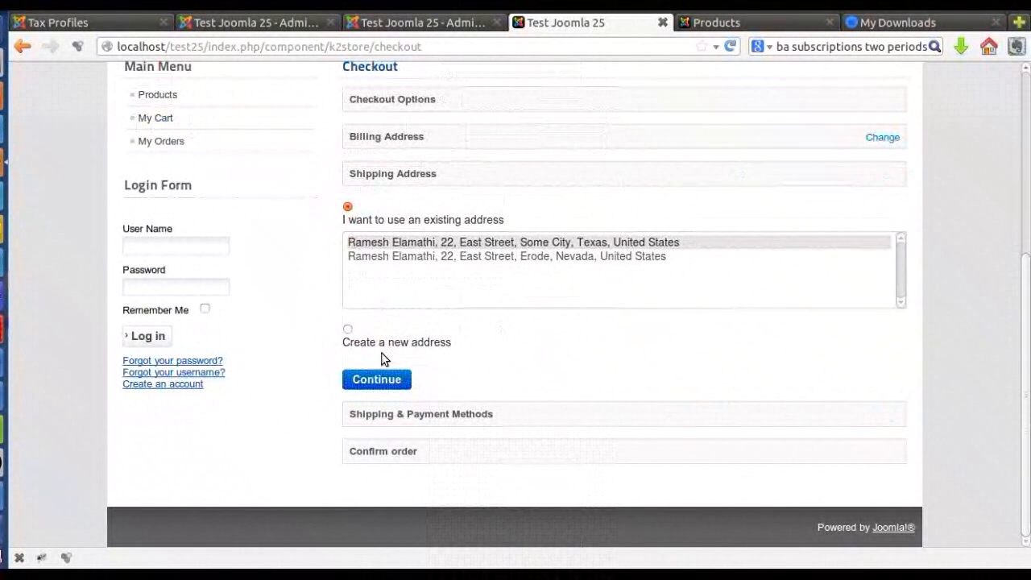
Switch the shipping address to the Nevada address and continue through payment to the $230.00 summary.
click(377, 379)
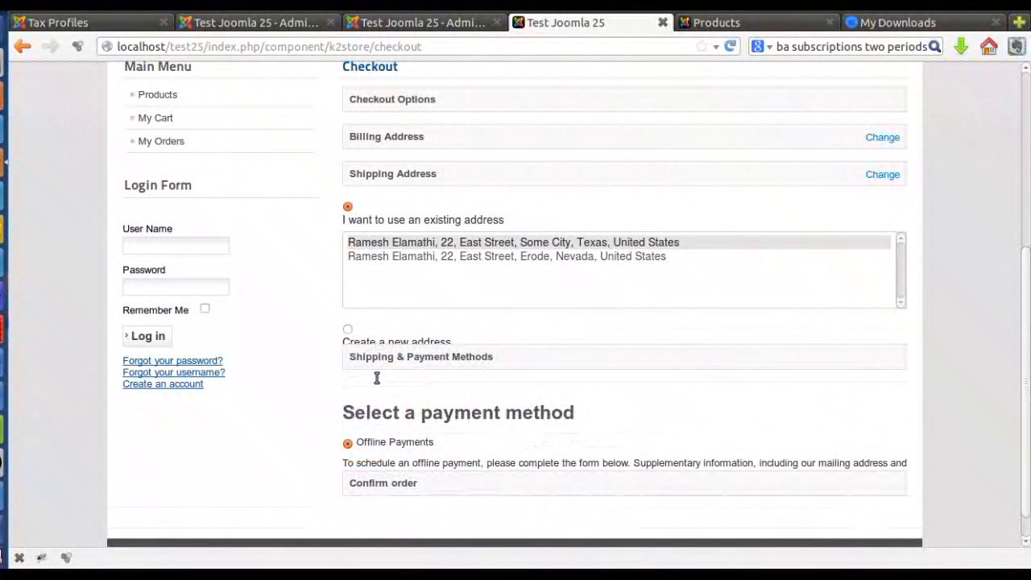
scroll(696, 191, down, 3)
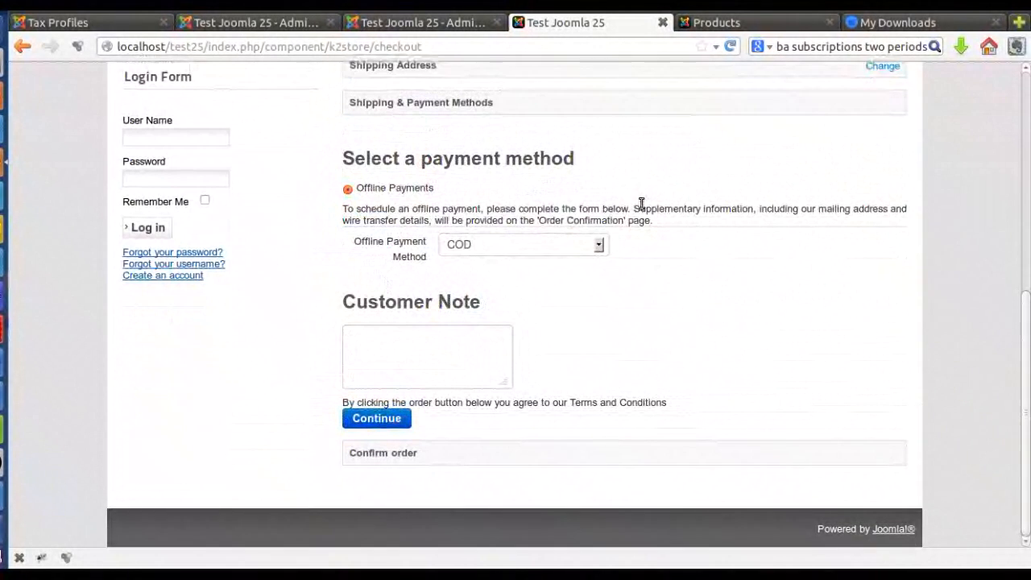
scroll(523, 230, up, 1)
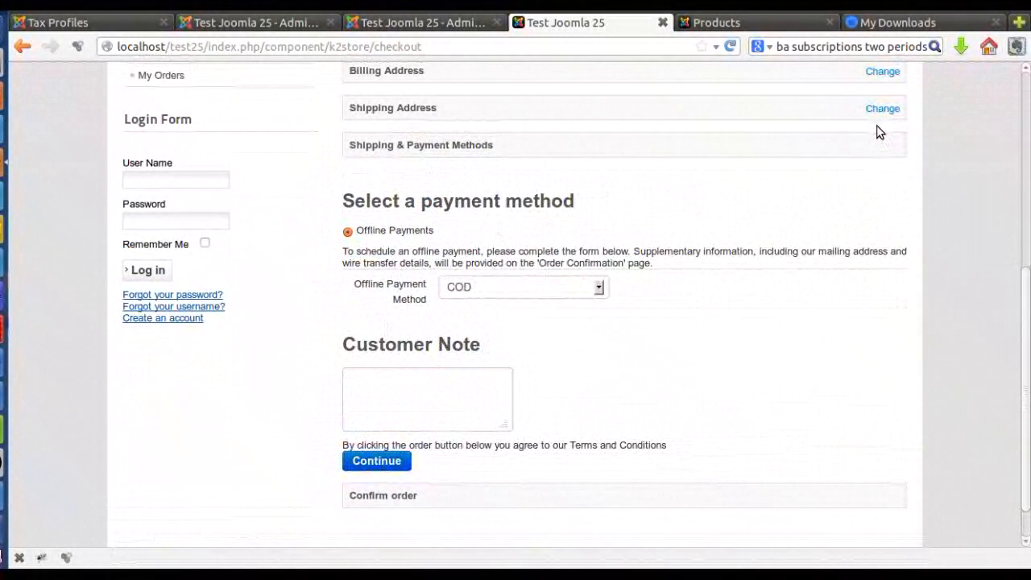
click(880, 112)
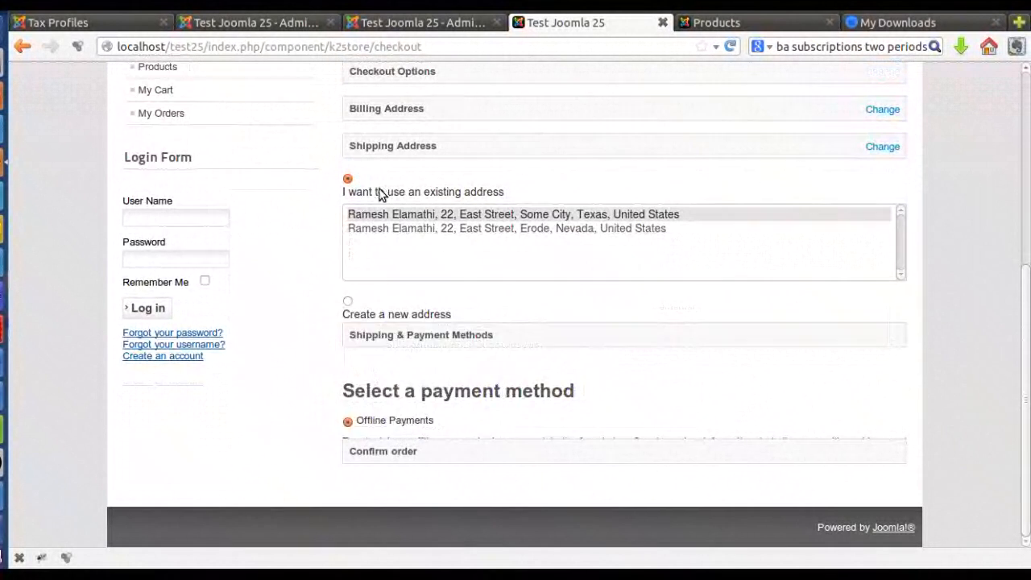
click(564, 259)
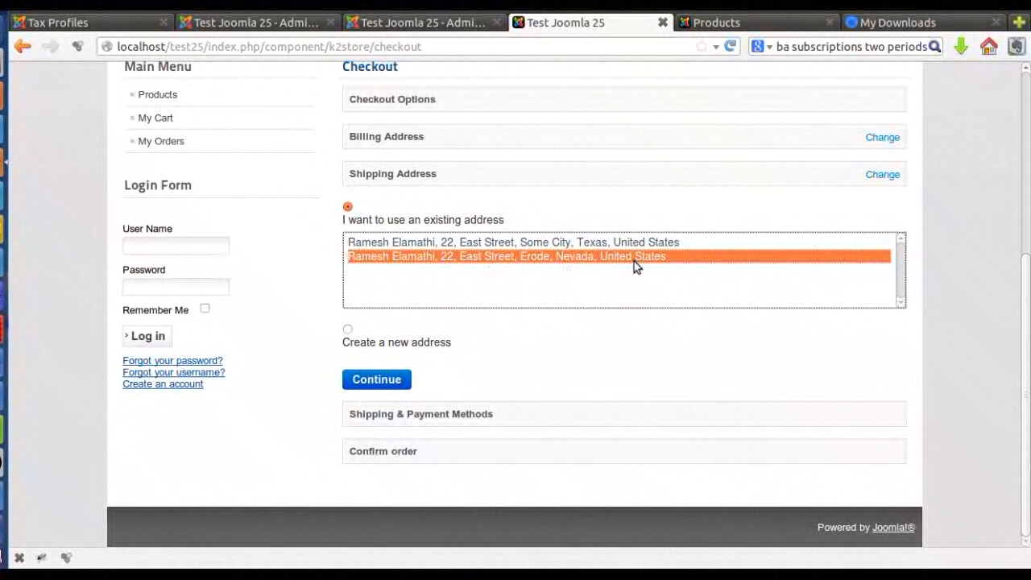
click(390, 380)
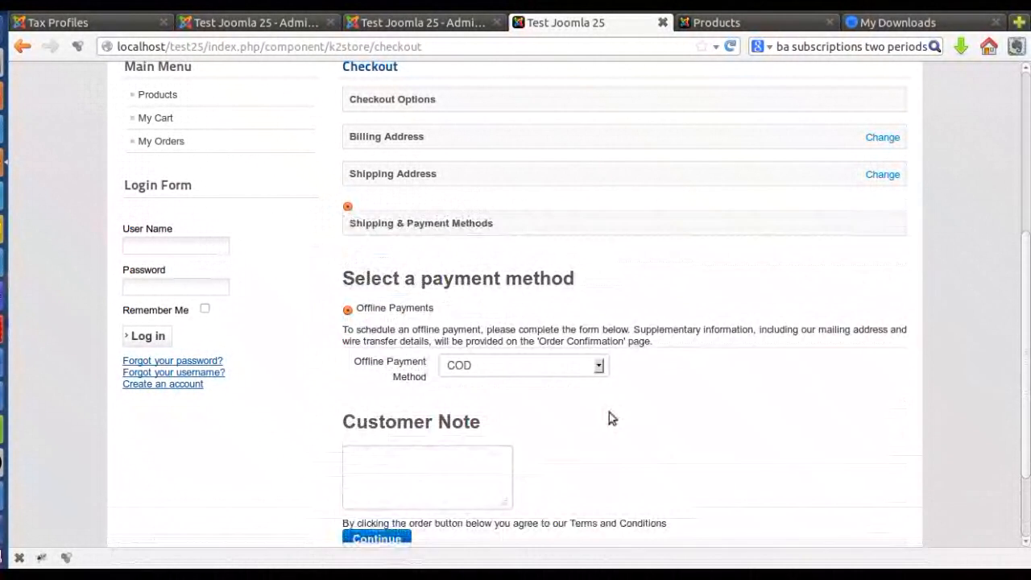
scroll(610, 417, down, 3)
click(390, 418)
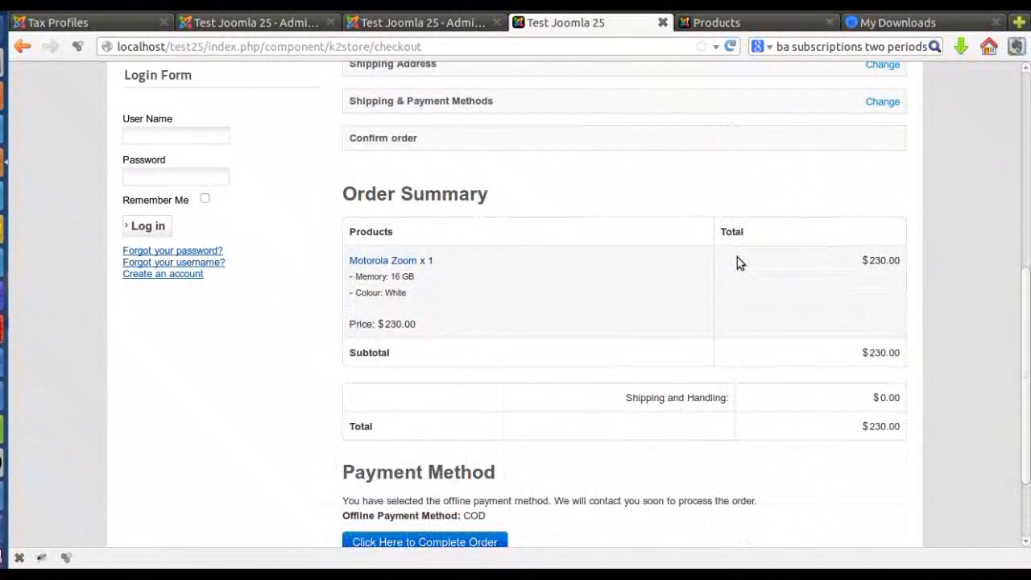
scroll(737, 263, down, 3)
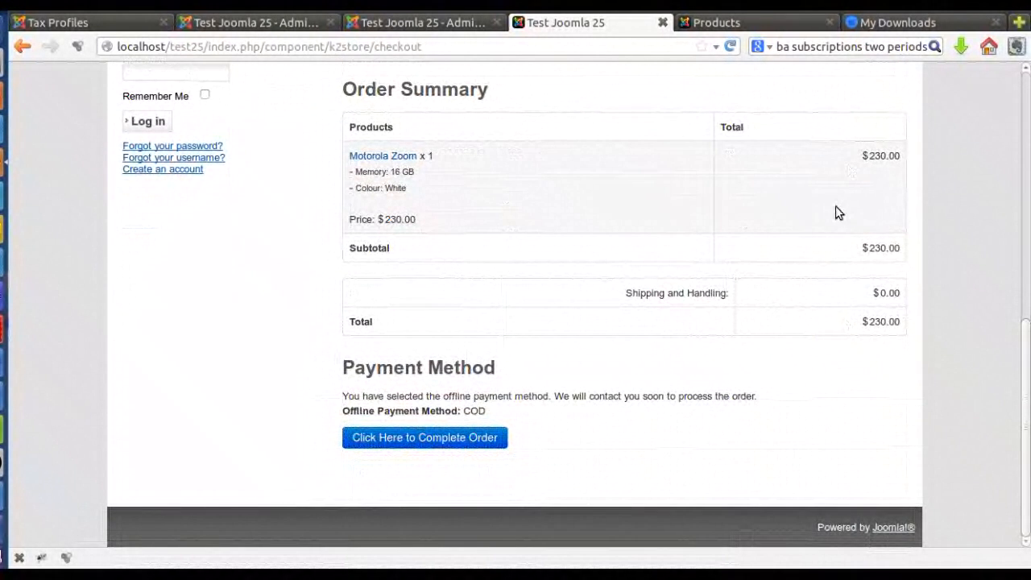
drag(872, 294, 896, 294)
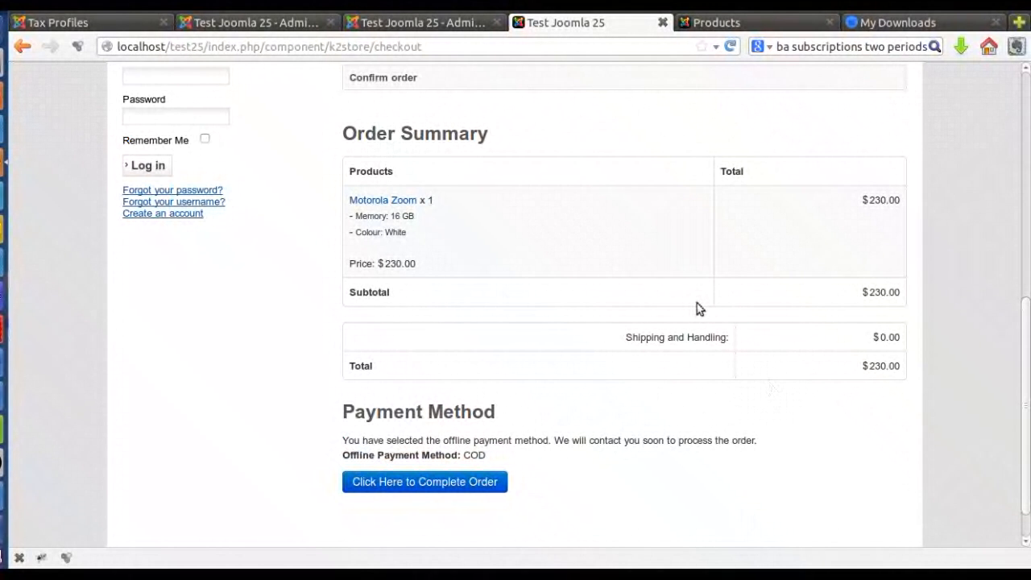
scroll(697, 303, up, 2)
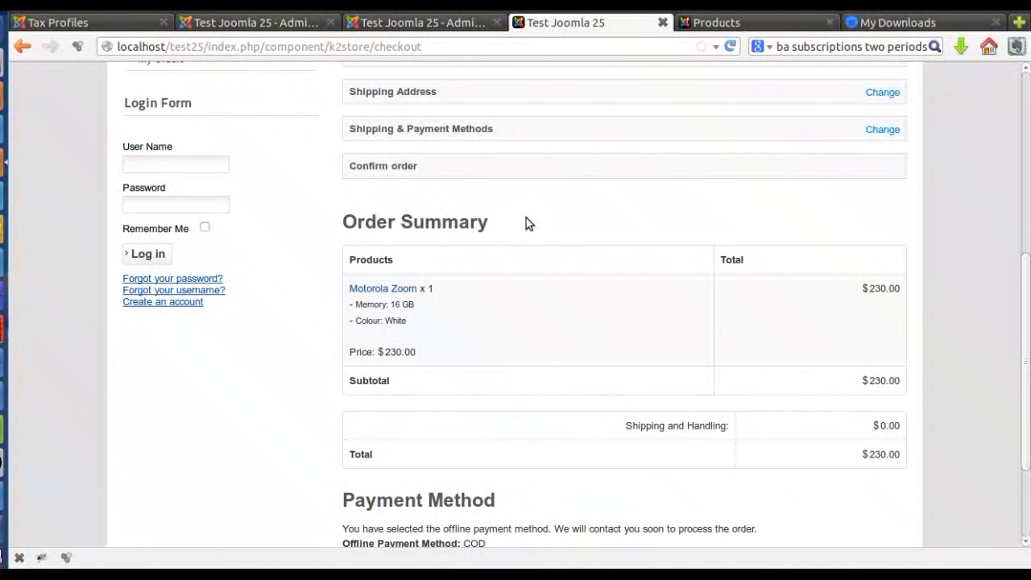
Go to Setup > Taxprofiles in the store admin and open the Taxable Goods profile.
click(413, 24)
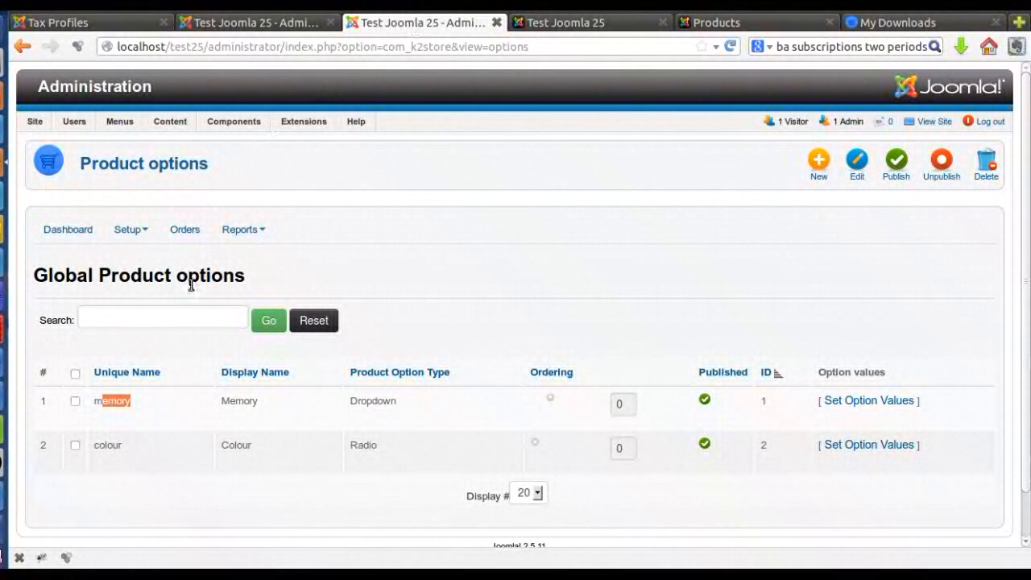
click(144, 233)
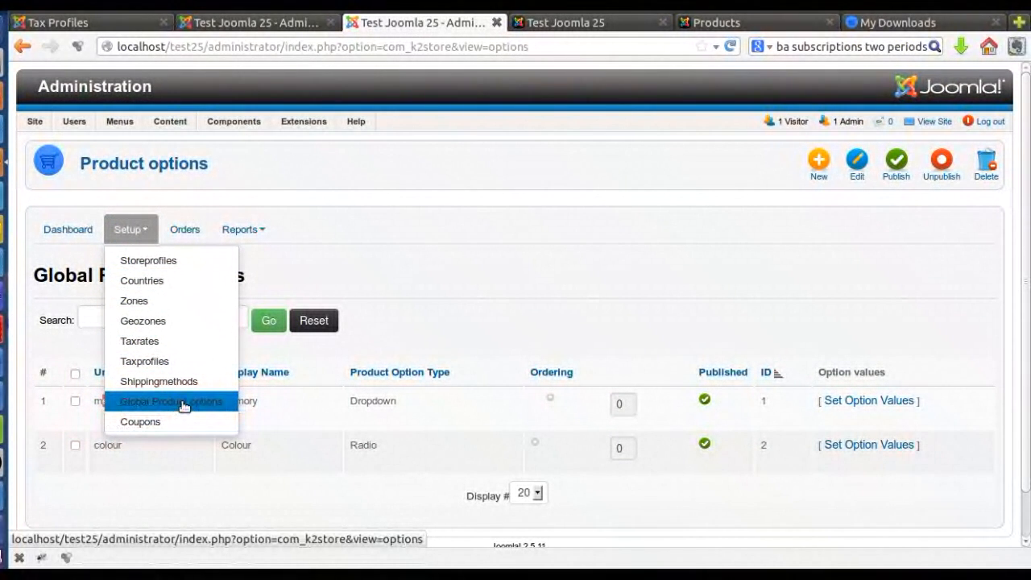
click(149, 362)
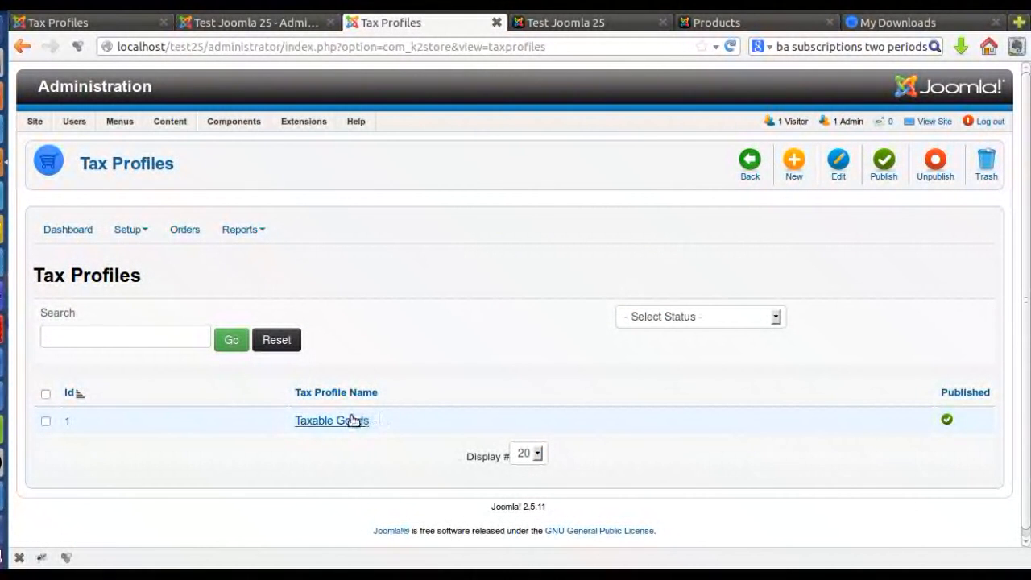
click(322, 425)
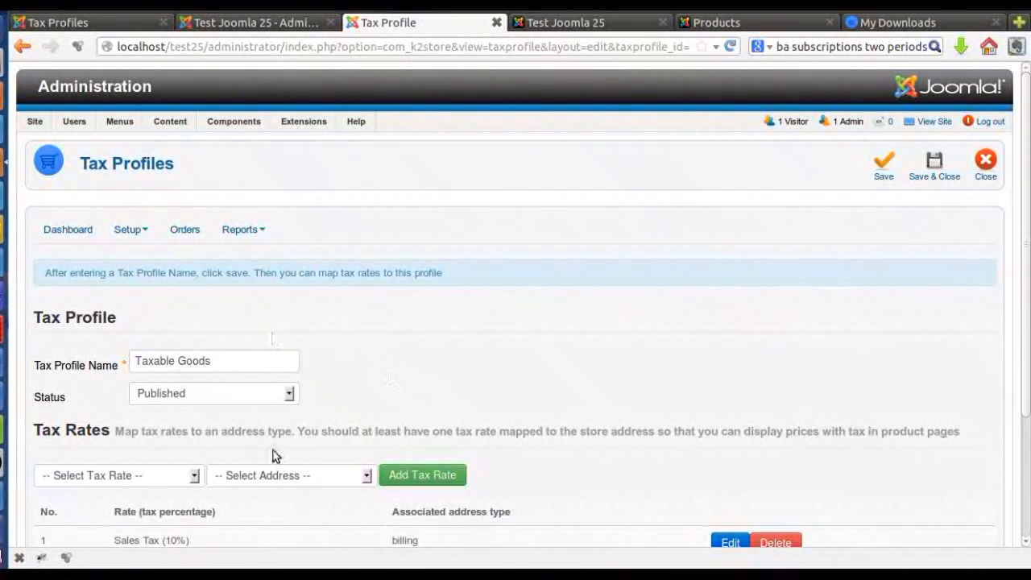
Map the Sales Tax (10%) rate to the Store Address.
scroll(405, 301, down, 4)
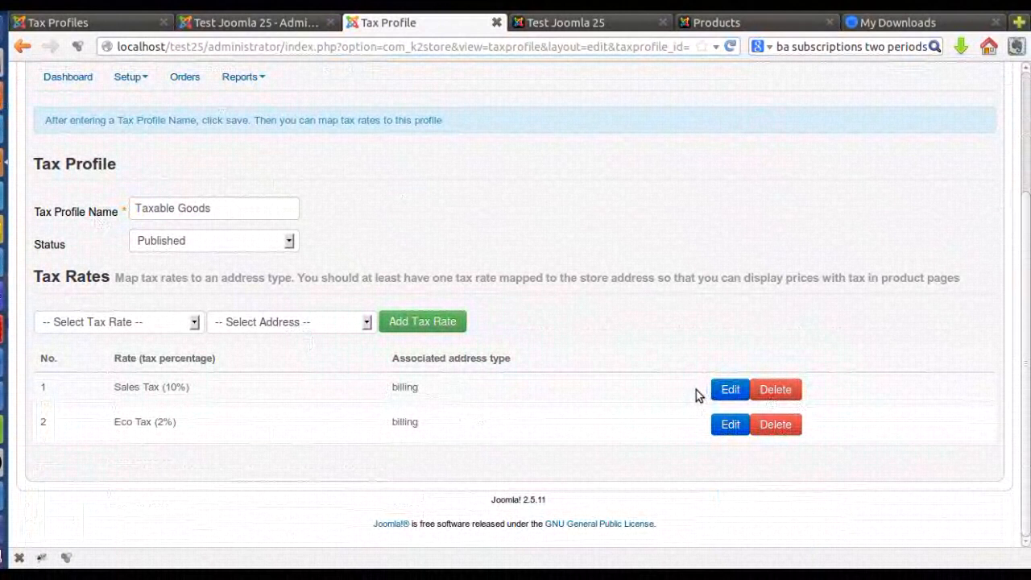
click(728, 389)
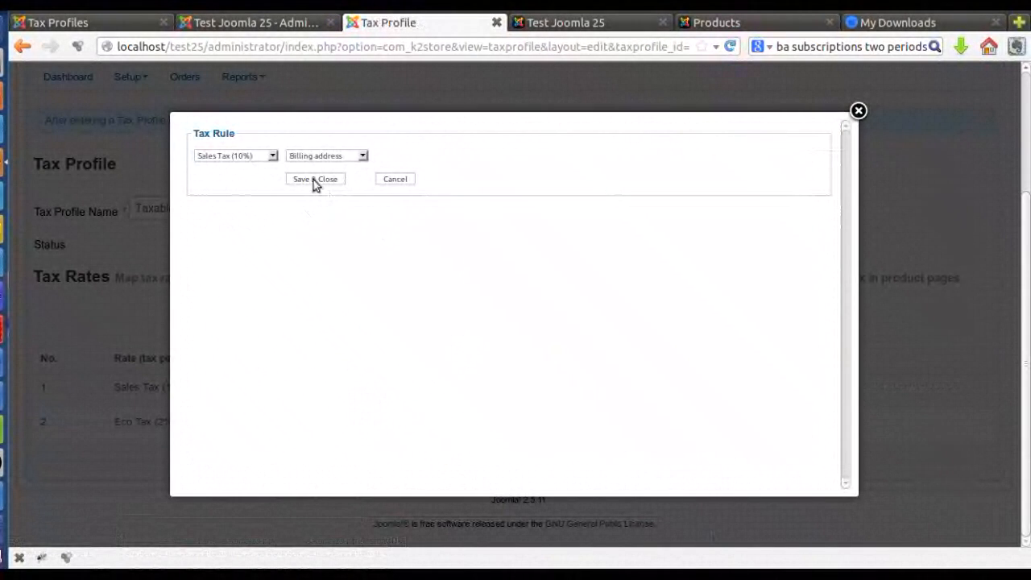
click(313, 158)
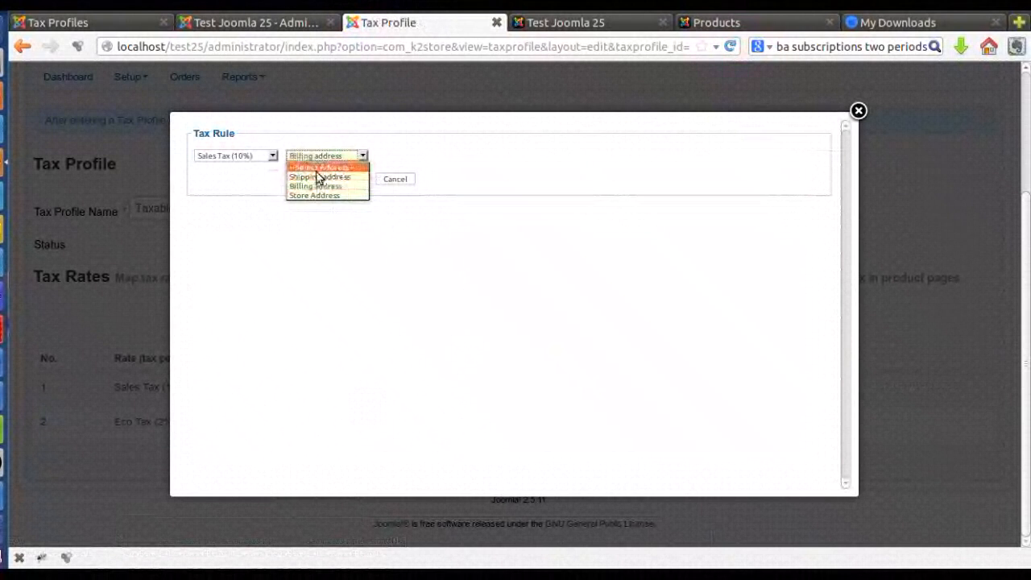
click(318, 194)
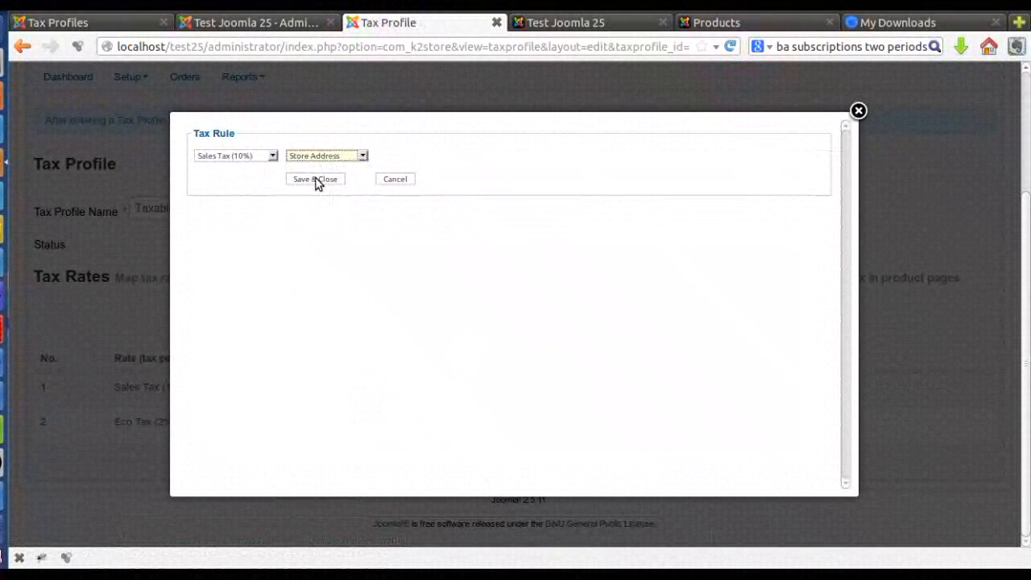
click(315, 179)
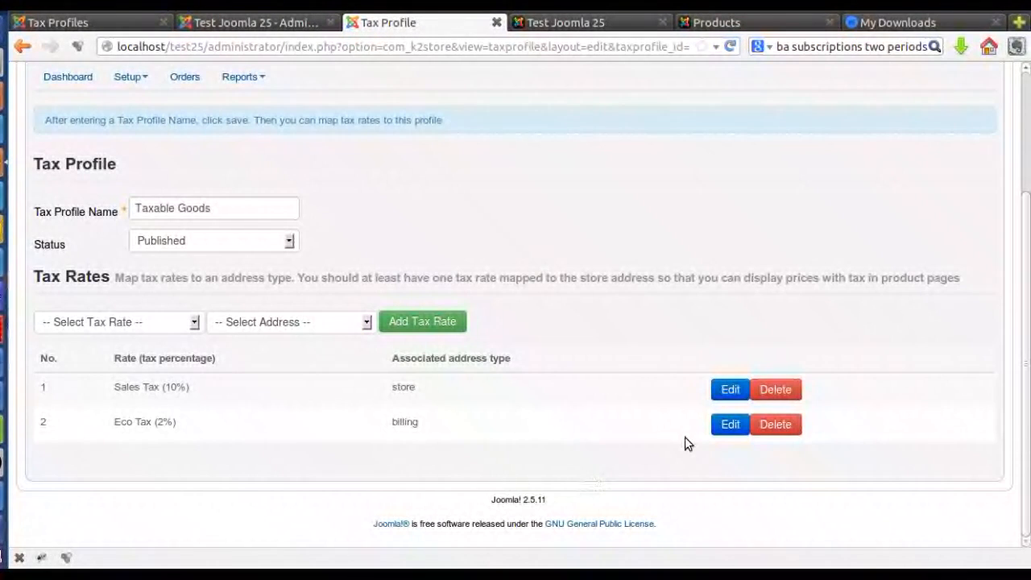
Map the Eco Tax (2%) rate to the Store Address and save the profile.
click(725, 425)
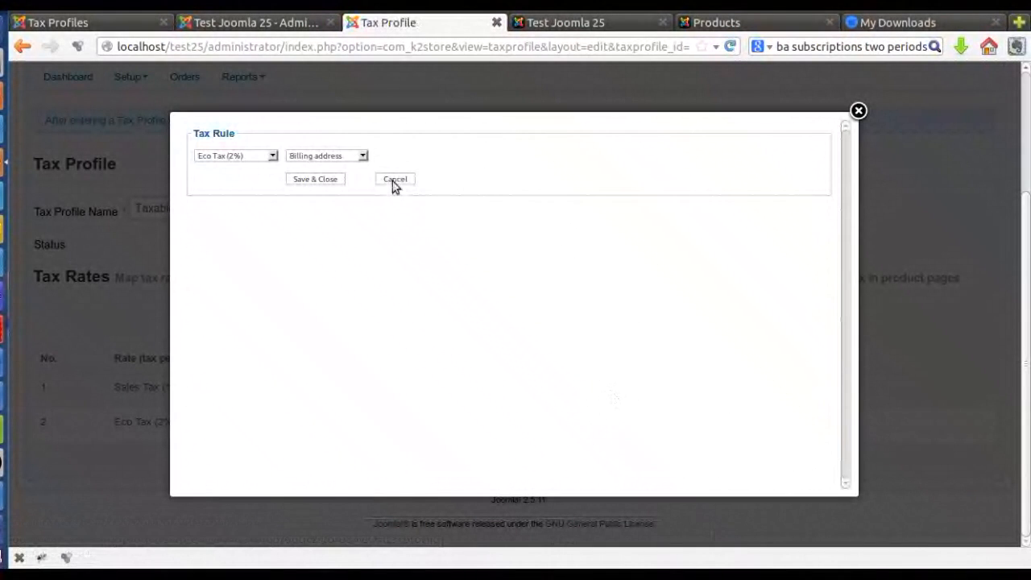
click(314, 157)
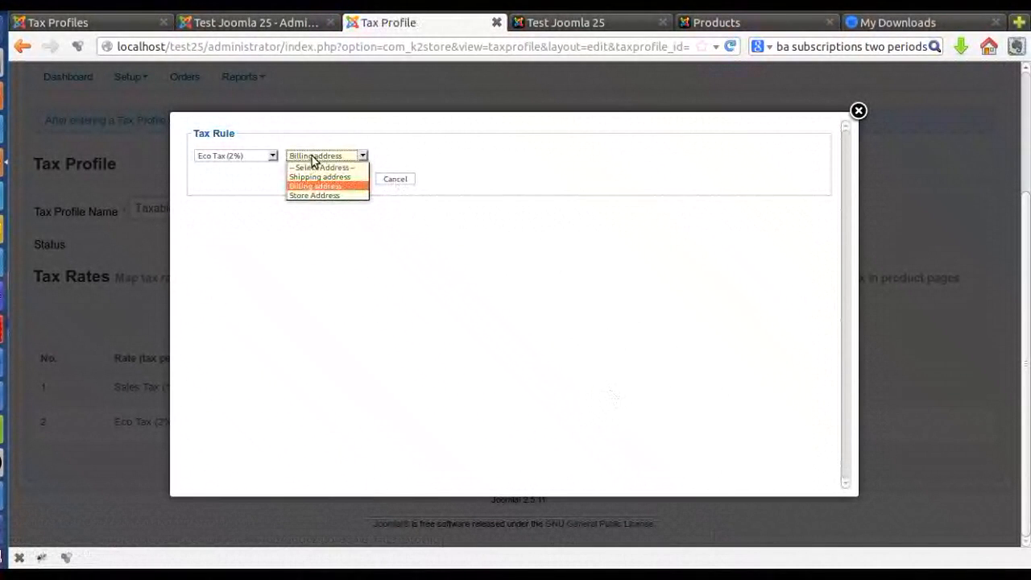
click(310, 197)
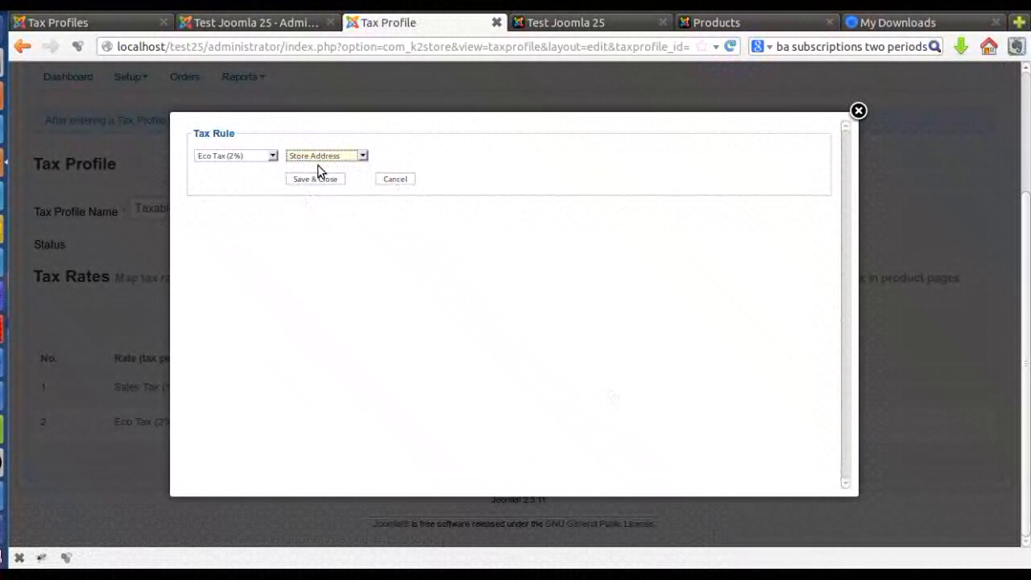
click(317, 179)
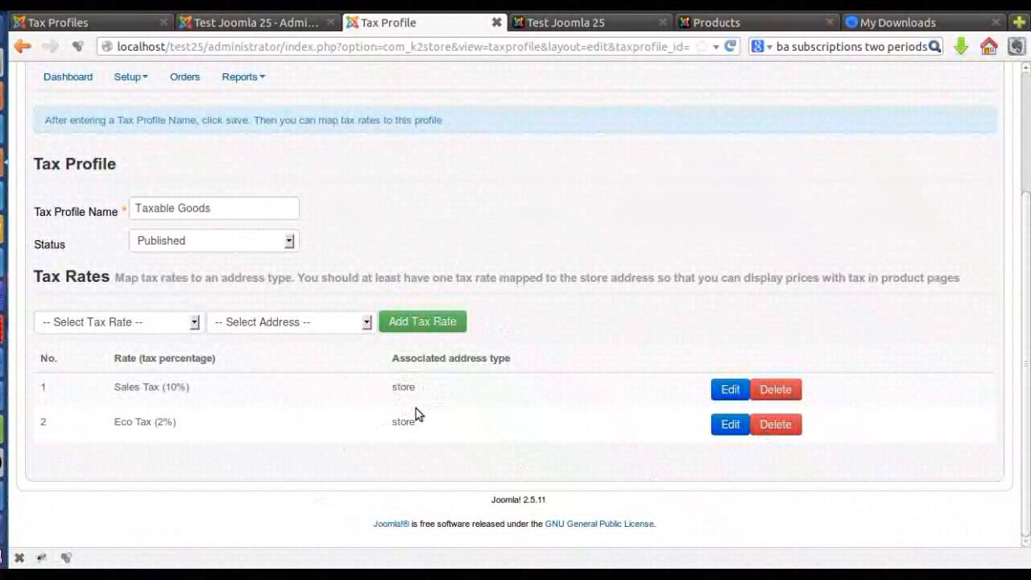
scroll(696, 318, up, 3)
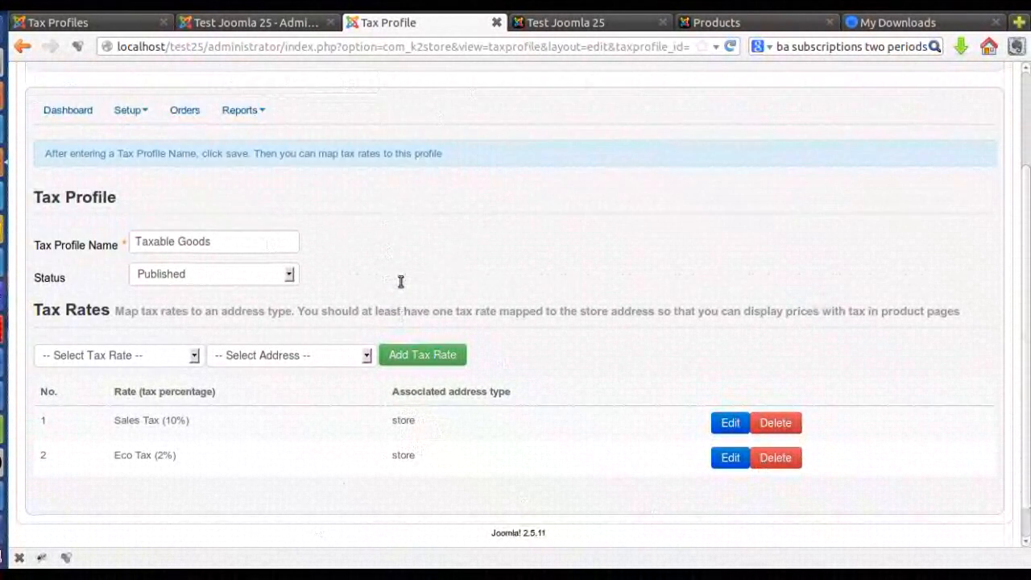
click(885, 168)
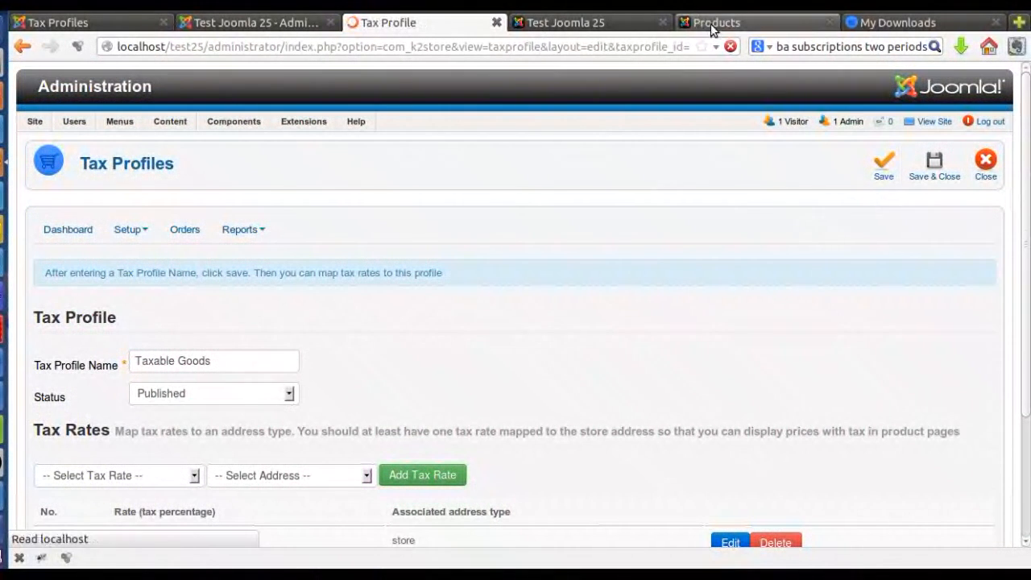
Return to the checkout and choose the second saved address for billing.
click(725, 24)
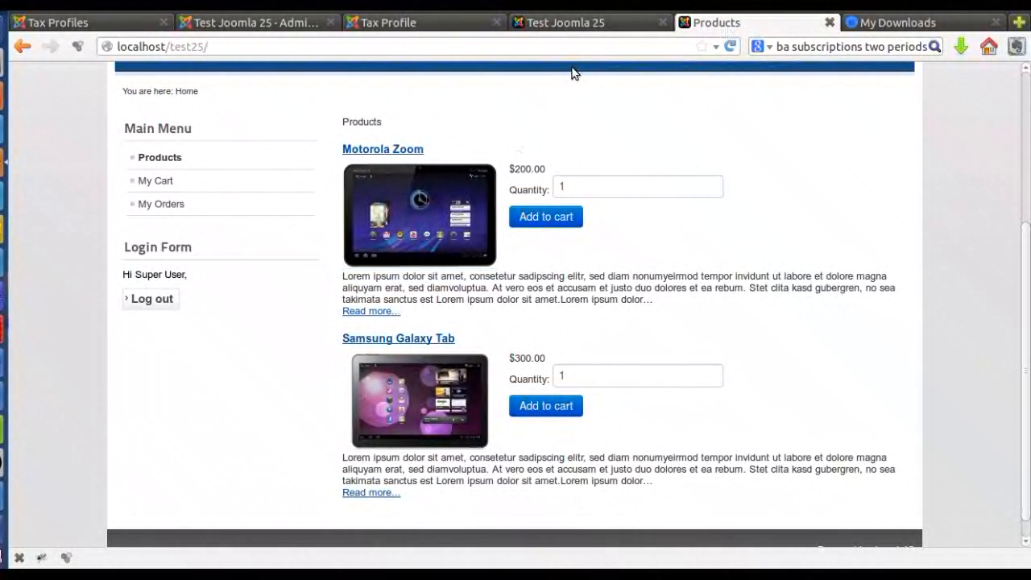
scroll(650, 355, up, 5)
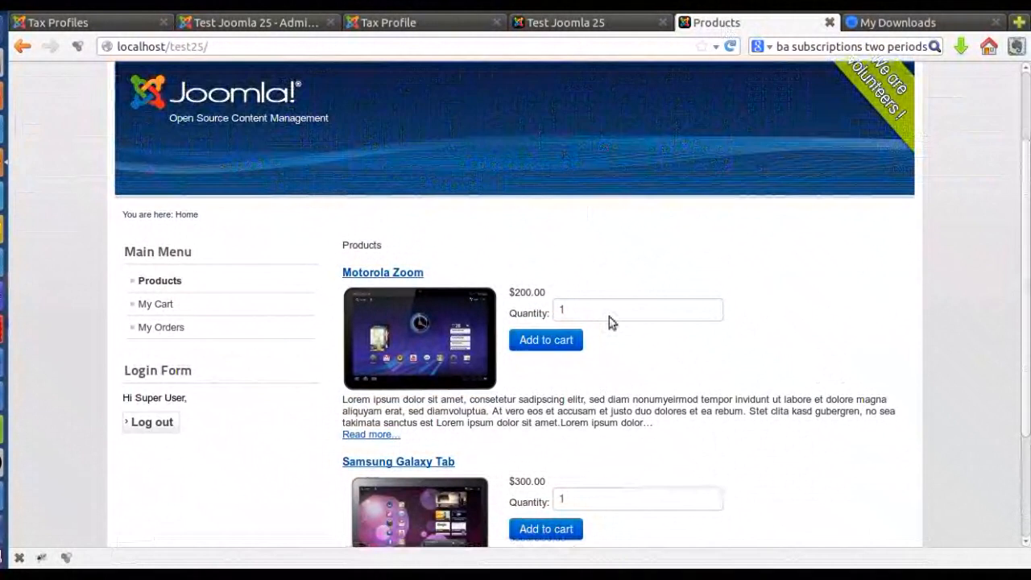
click(577, 23)
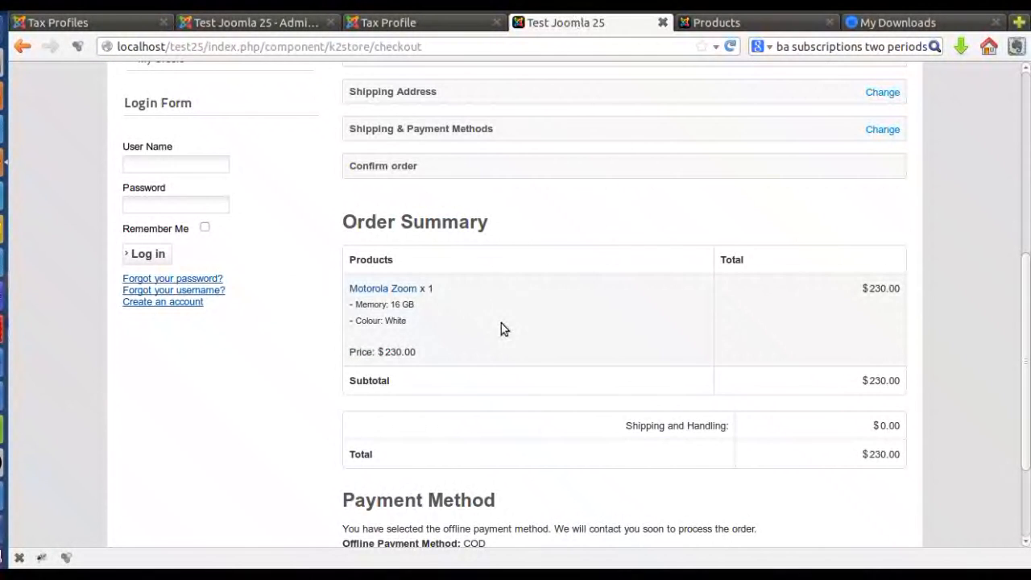
scroll(501, 323, up, 5)
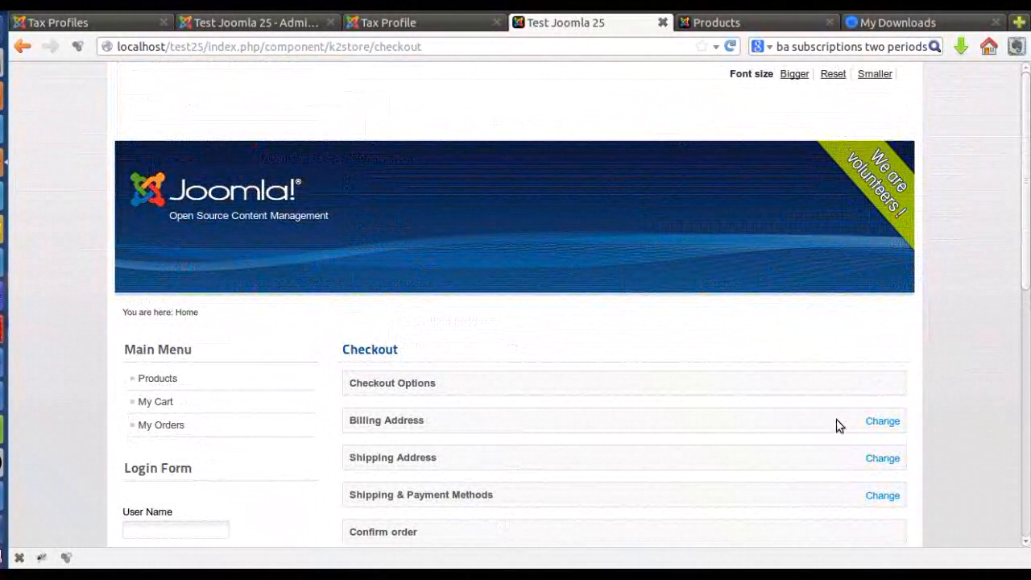
scroll(683, 354, down, 2)
double_click(883, 335)
click(457, 304)
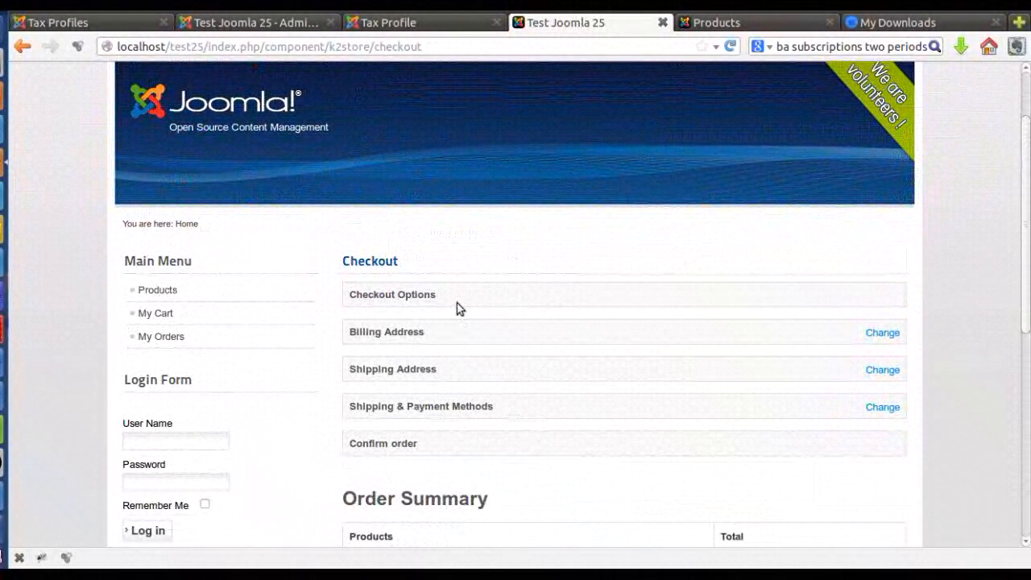
click(881, 332)
scroll(589, 237, down, 5)
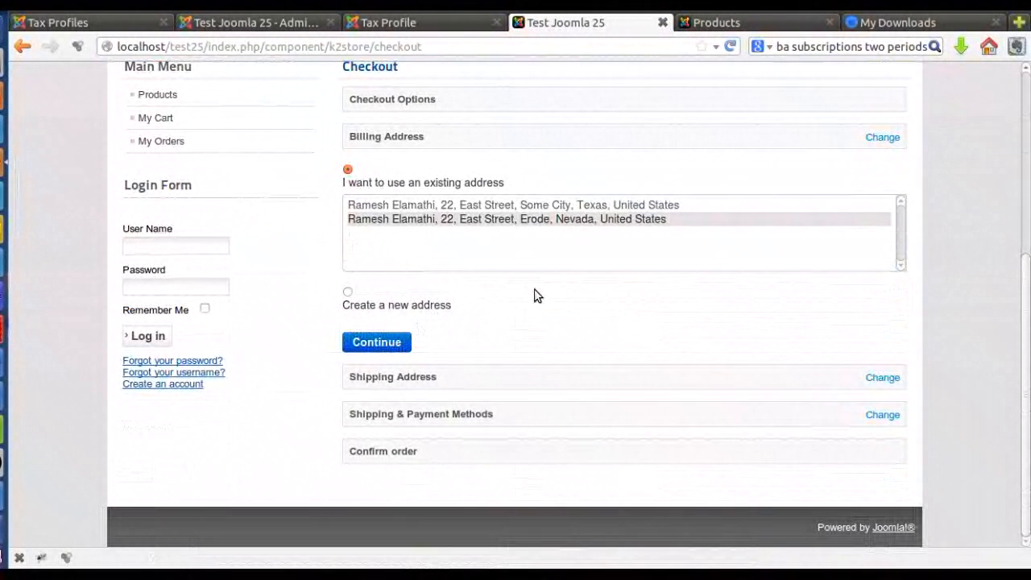
click(556, 224)
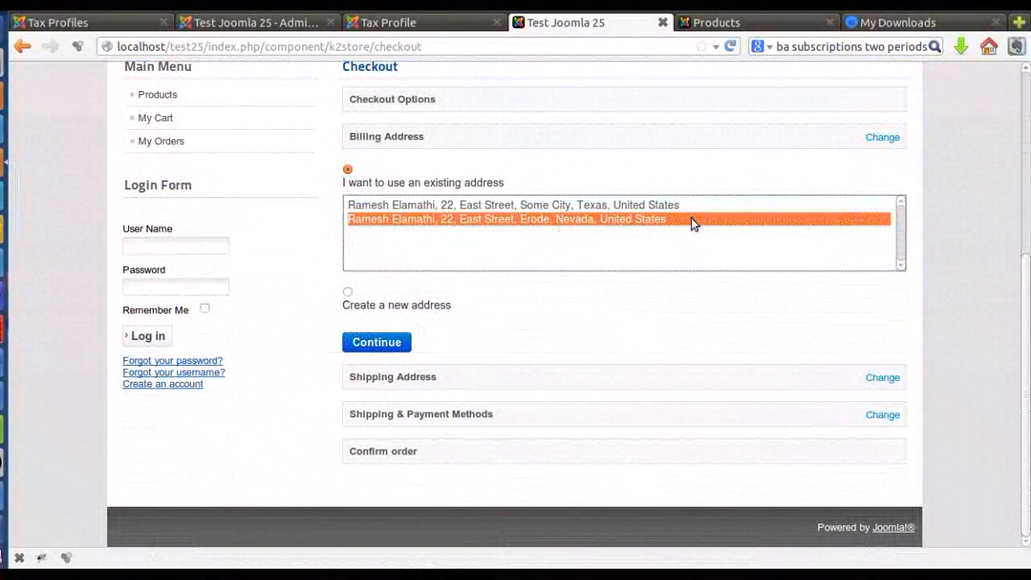
click(402, 338)
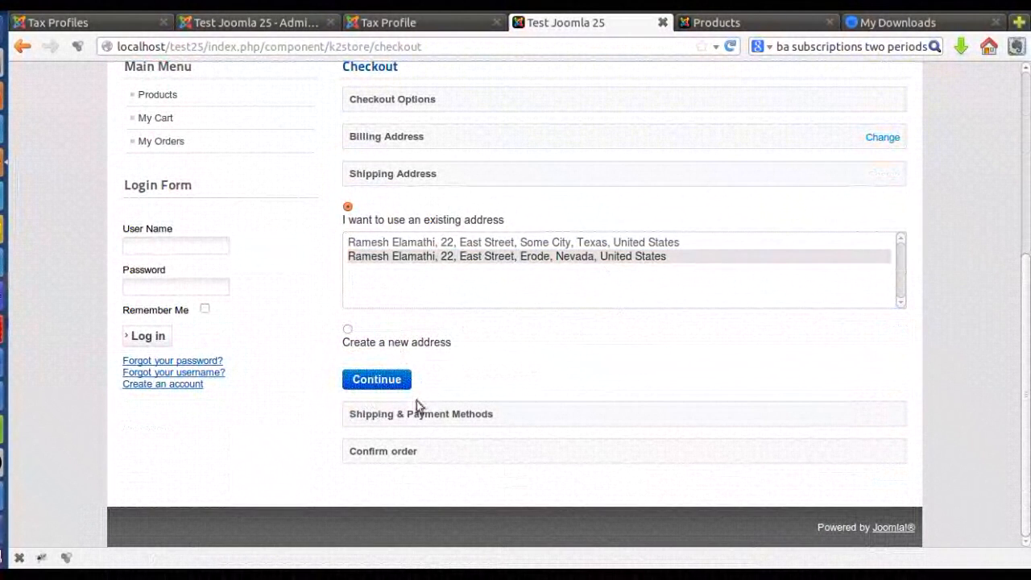
Reload the checkout and confirm billing, shipping and payment to reach order confirmation.
scroll(527, 267, up, 4)
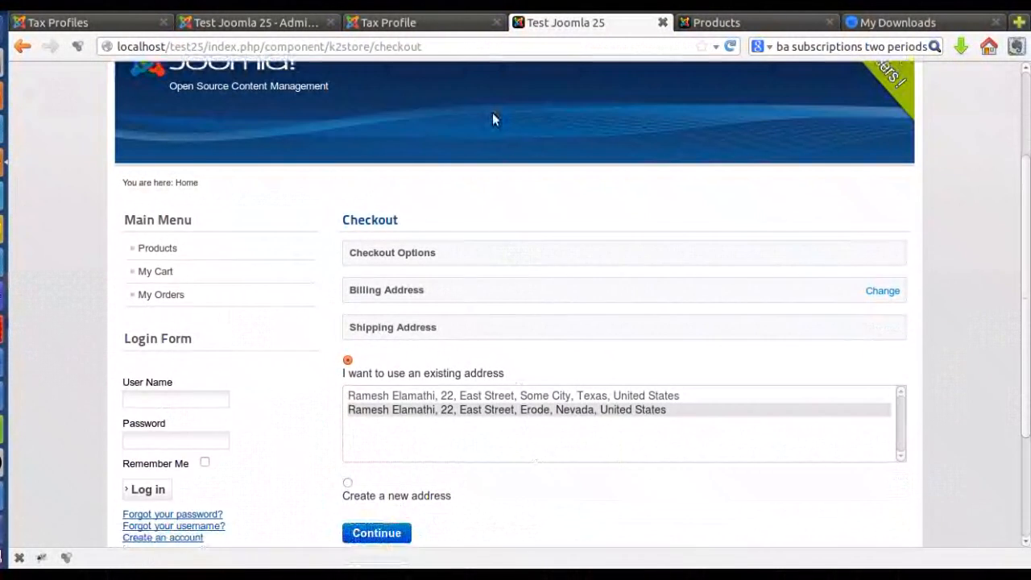
click(481, 46)
key(Return)
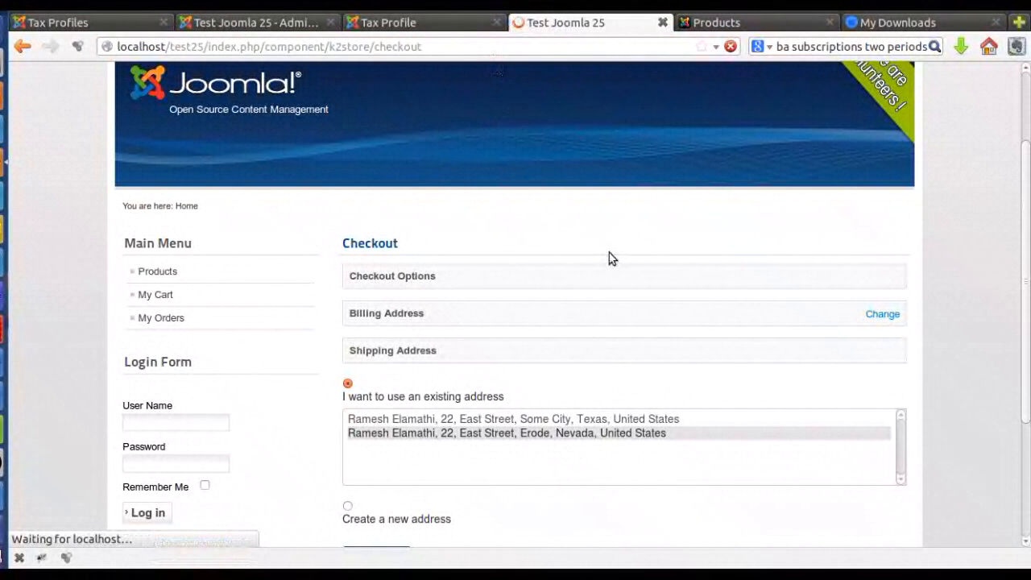
scroll(643, 249, down, 4)
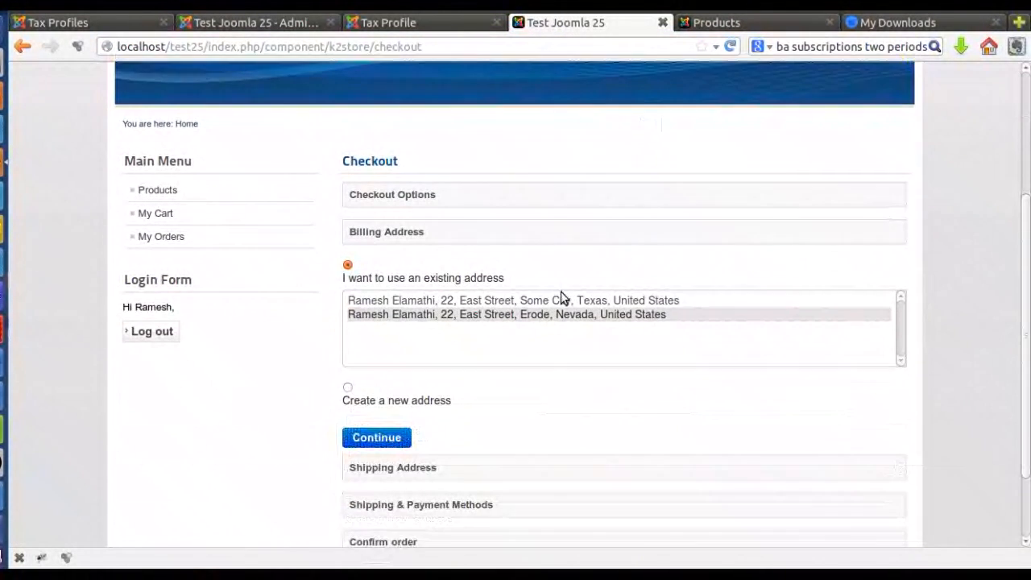
click(395, 427)
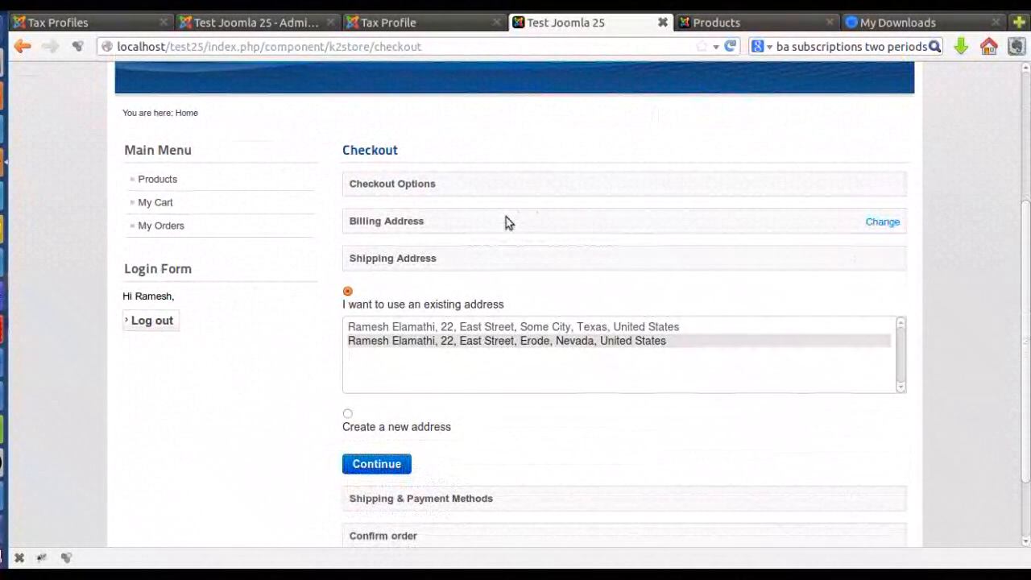
scroll(491, 242, down, 2)
click(349, 372)
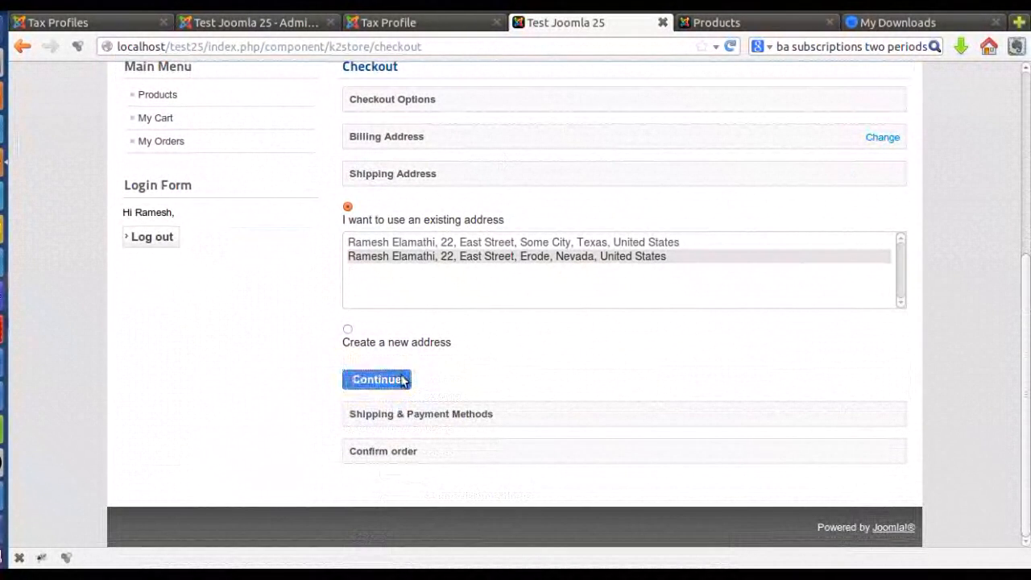
scroll(562, 258, down, 3)
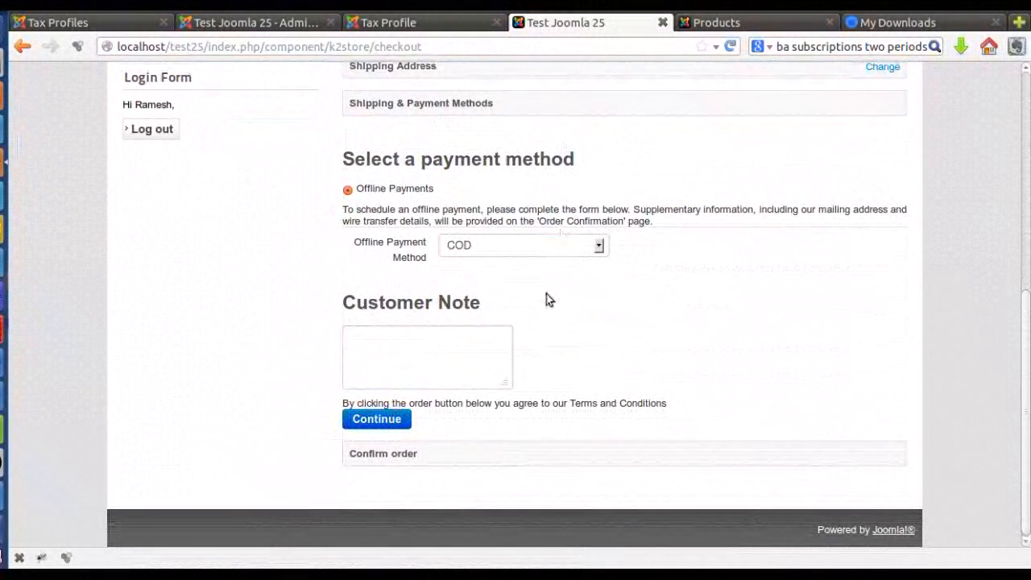
click(386, 421)
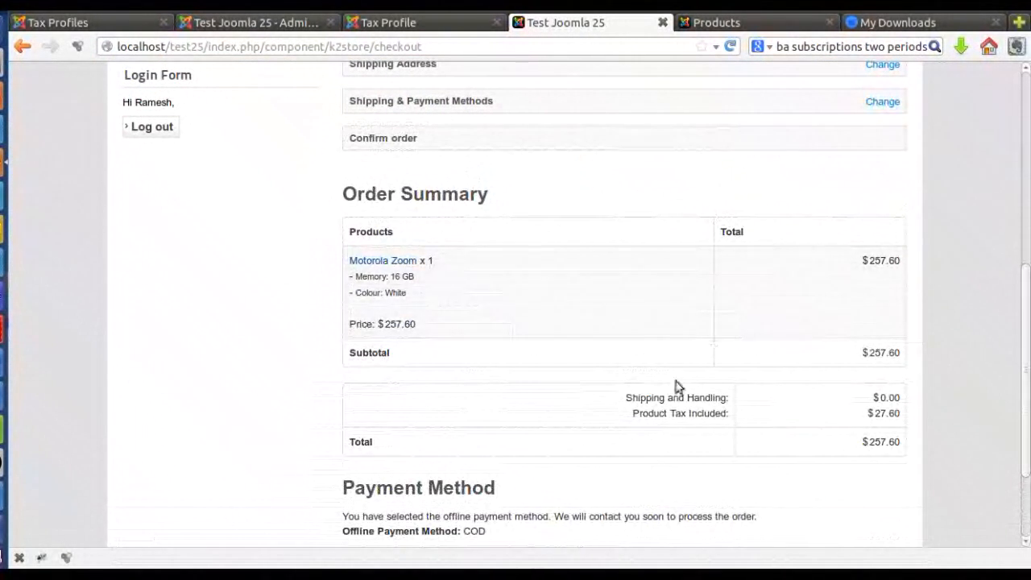
Check the Order Summary shows $27.60 tax included in the $257.60 total.
scroll(869, 289, down, 3)
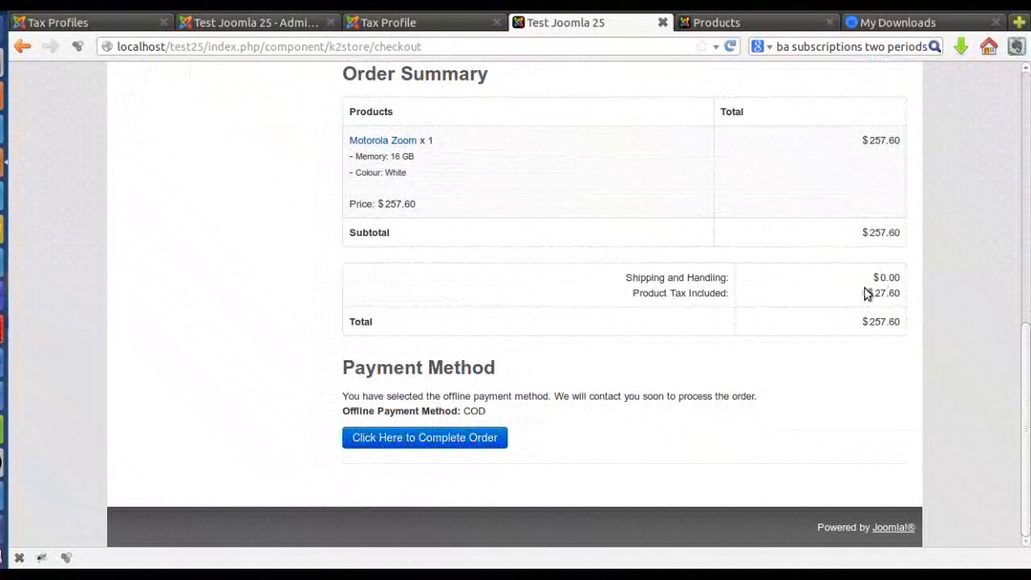
shift+click(909, 299)
click(902, 295)
click(414, 25)
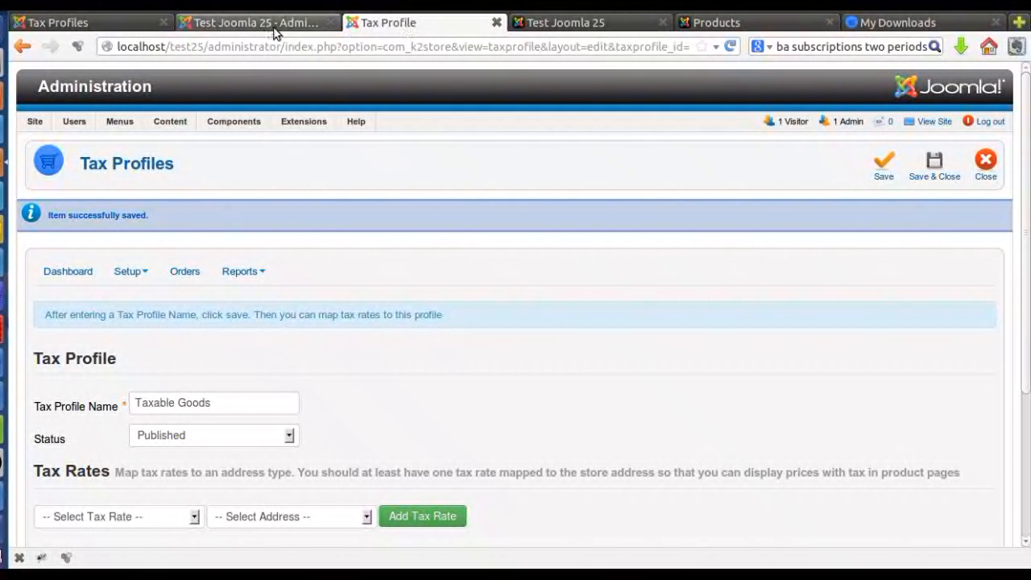
scroll(417, 384, down, 3)
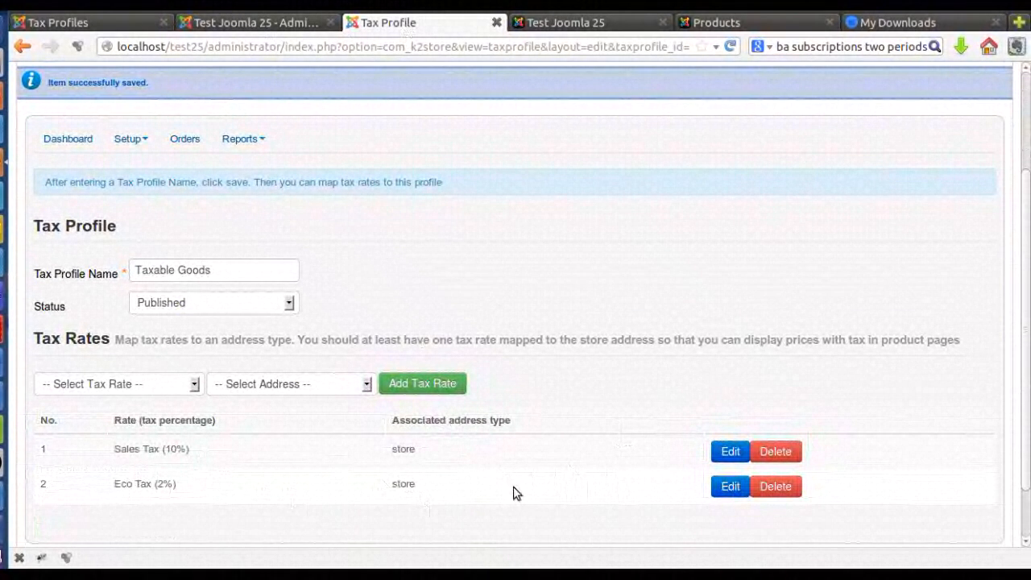
scroll(463, 258, up, 2)
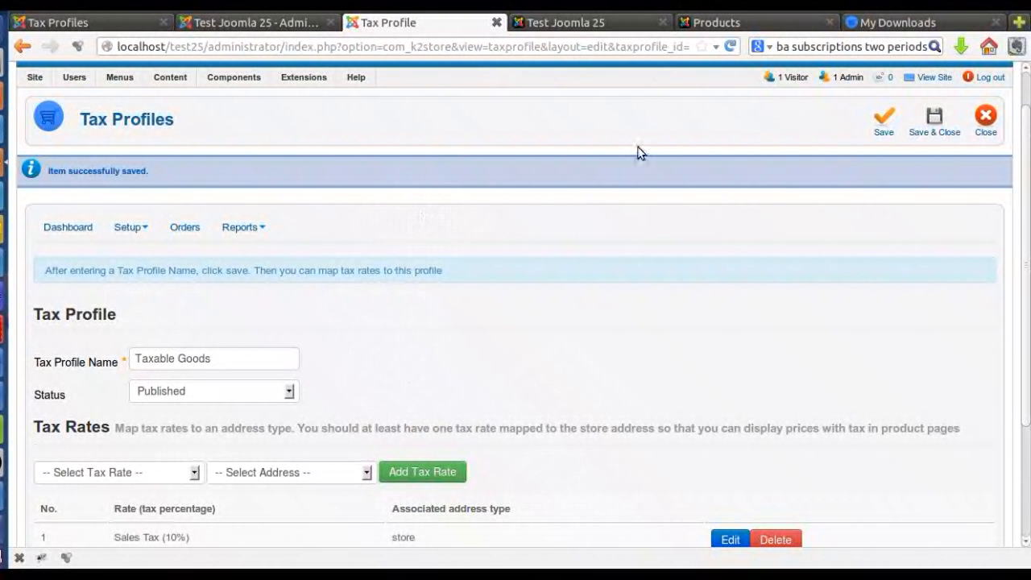
click(594, 24)
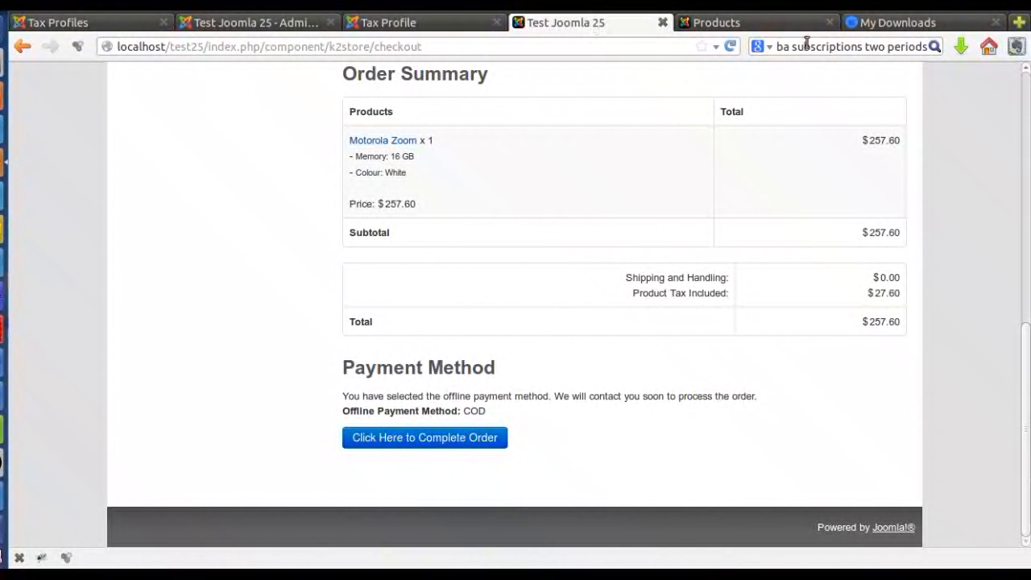
click(709, 24)
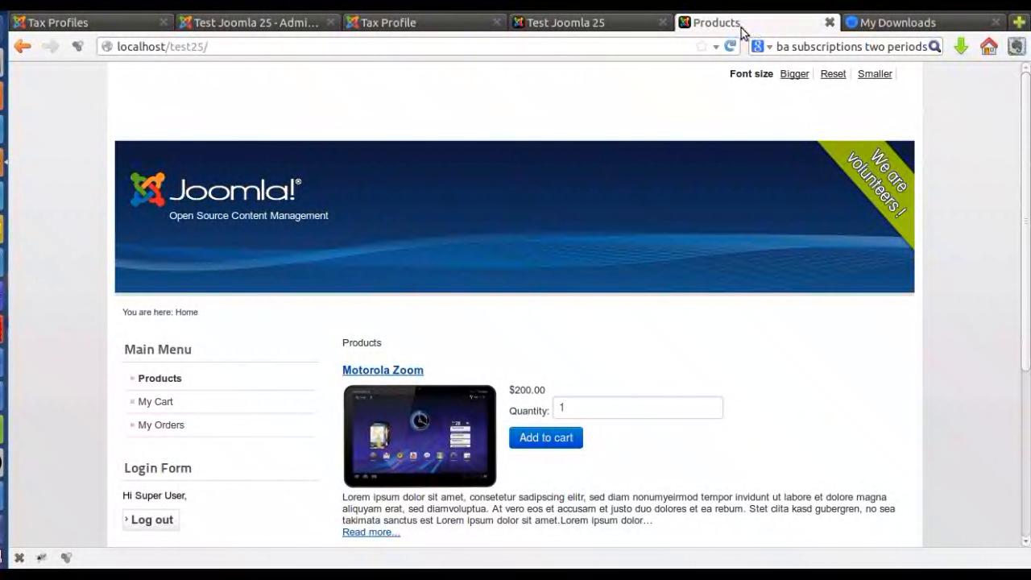
click(609, 27)
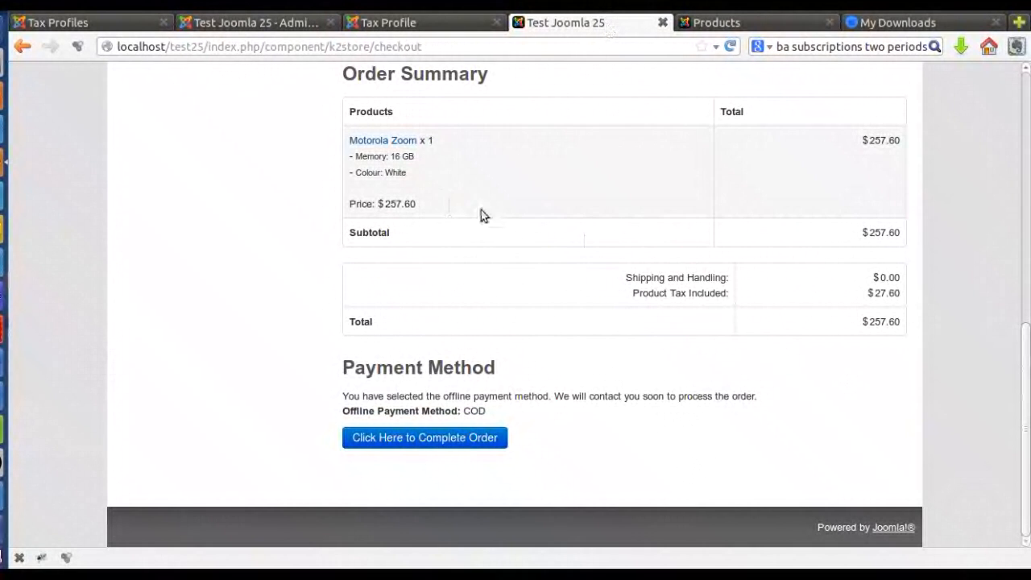
click(284, 24)
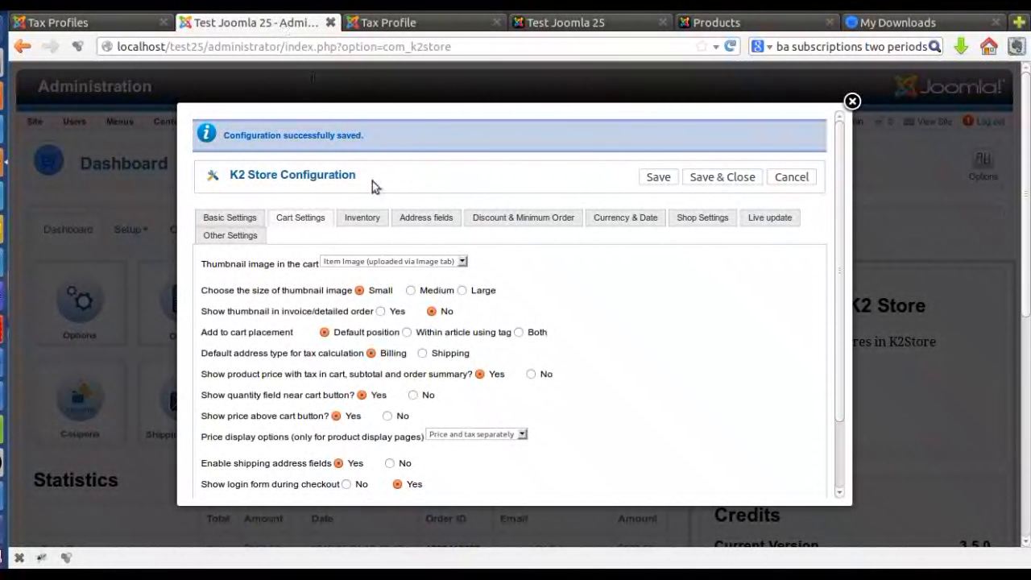
click(417, 24)
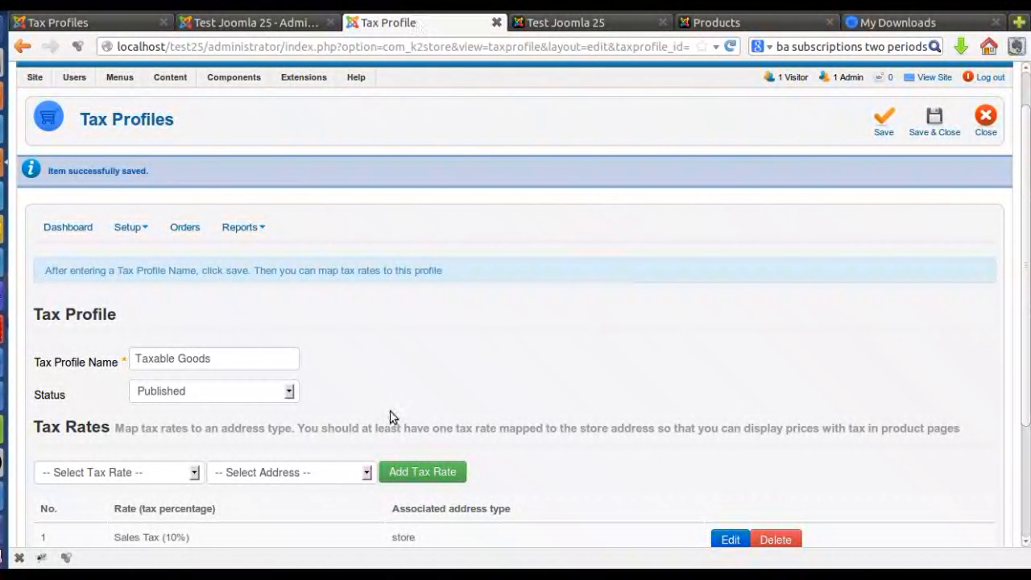
scroll(385, 397, down, 3)
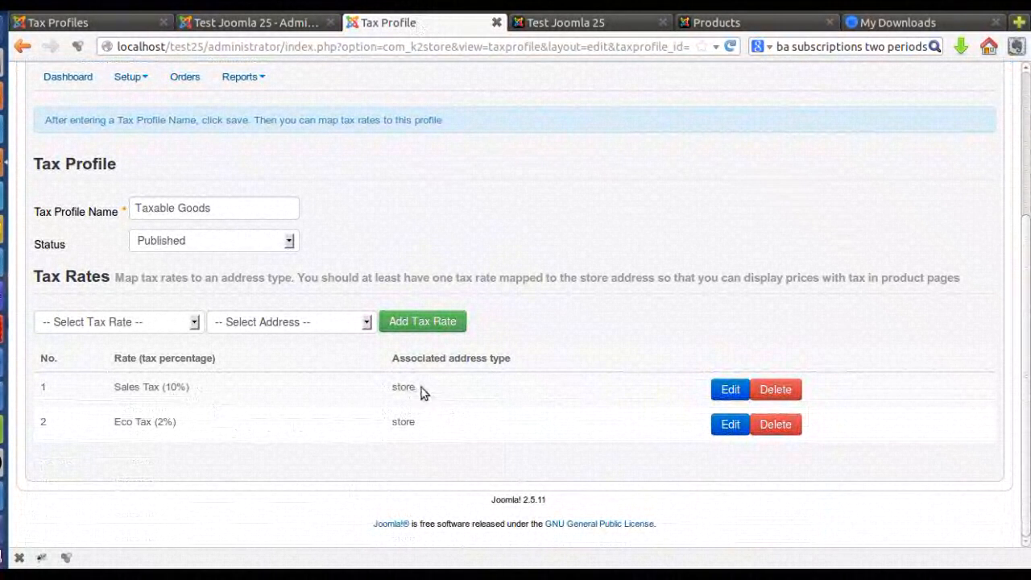
drag(418, 385, 383, 390)
click(444, 407)
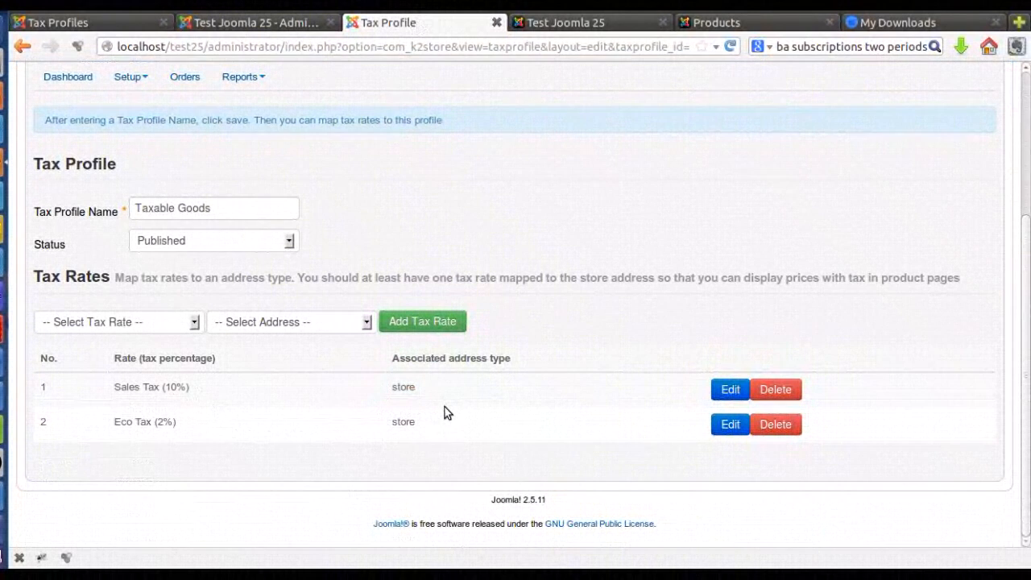
click(575, 22)
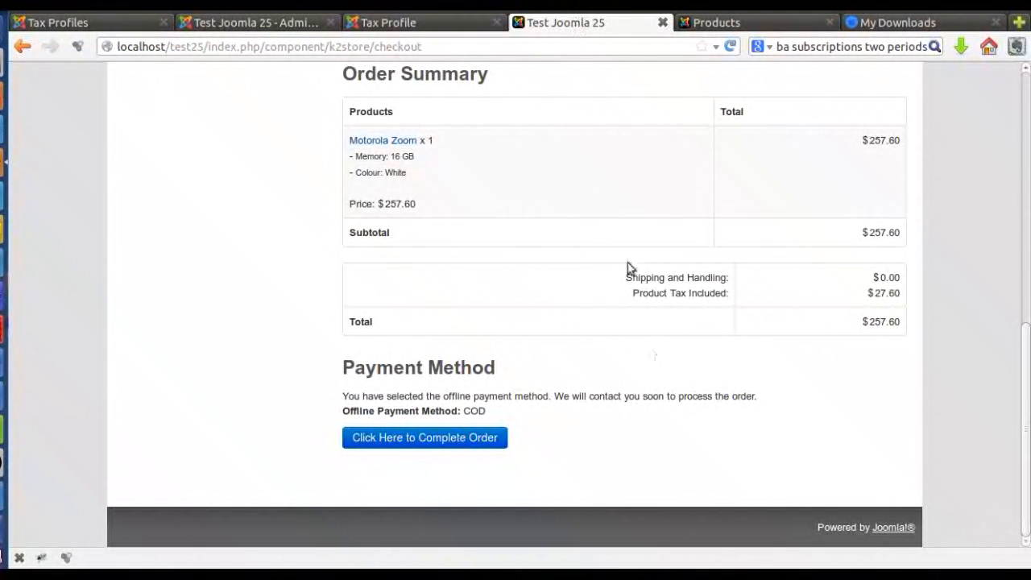
scroll(606, 183, up, 5)
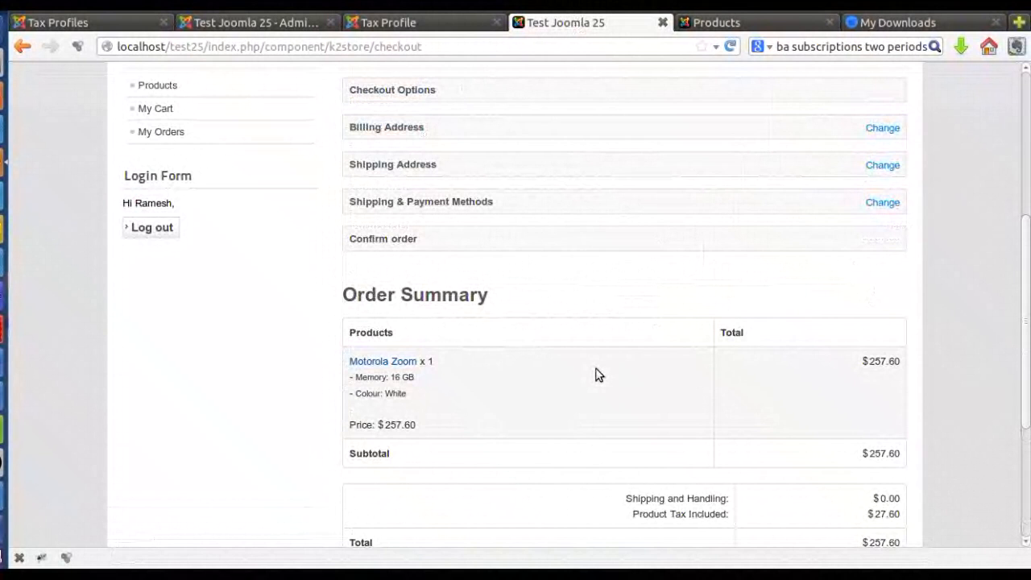
scroll(598, 375, up, 1)
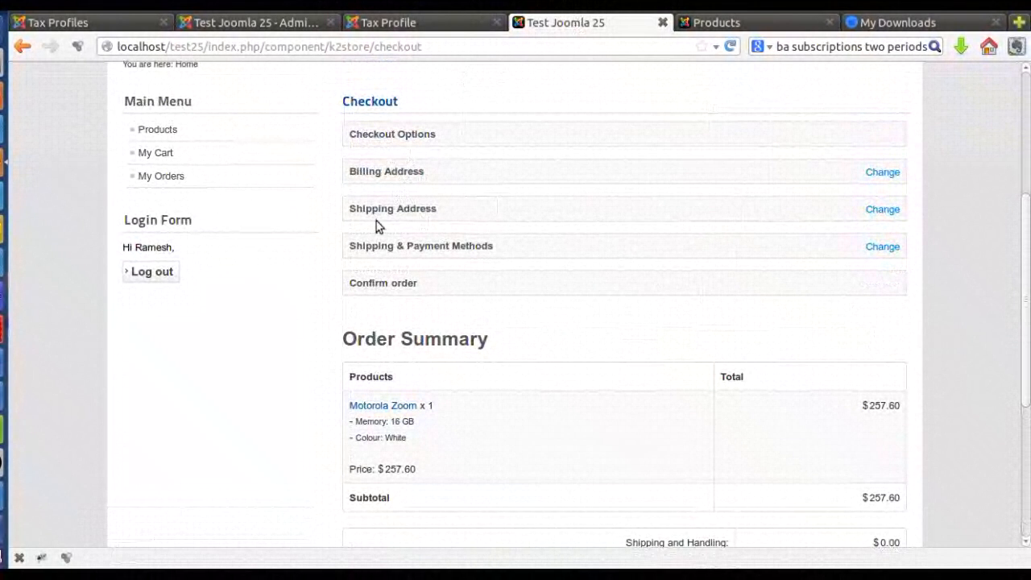
scroll(507, 253, down, 4)
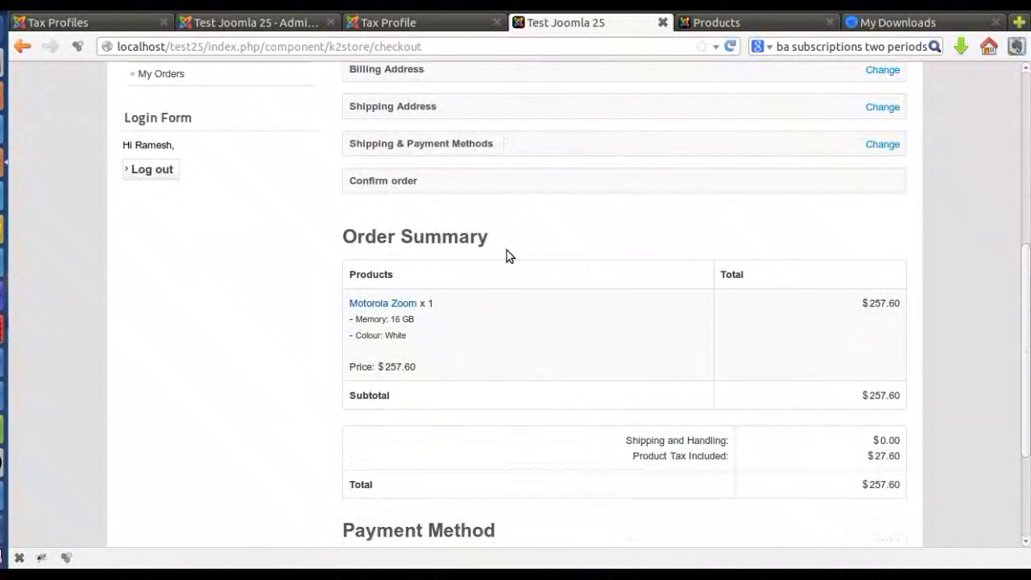
scroll(668, 384, down, 4)
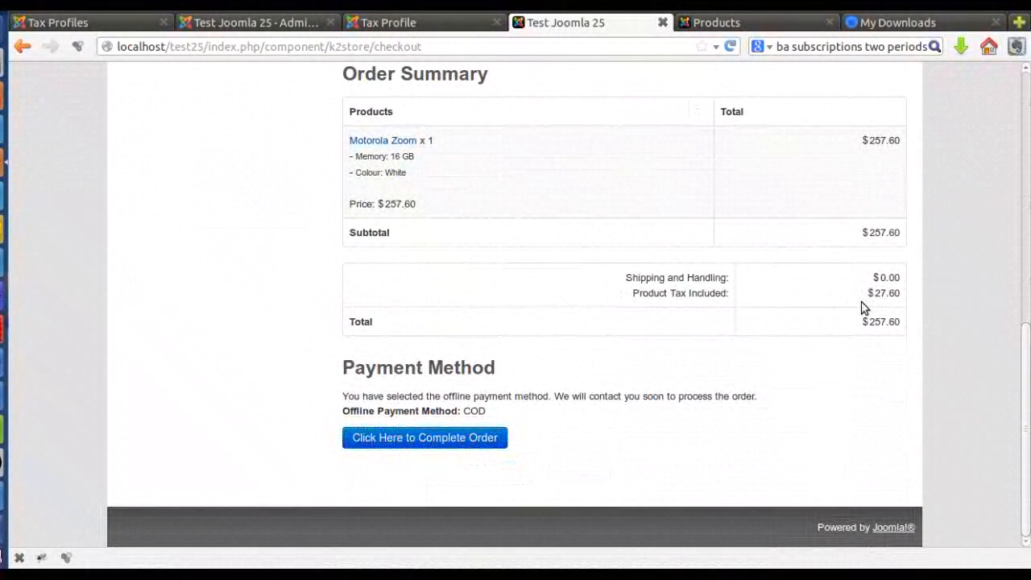
drag(869, 294, 904, 295)
click(808, 287)
Complete the test order and open its invoice view.
click(474, 438)
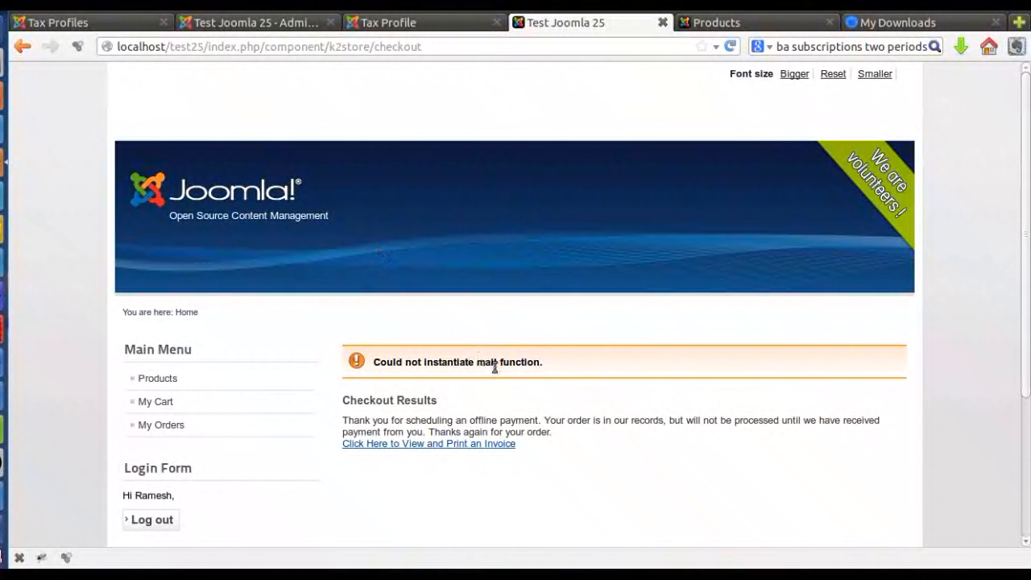
scroll(478, 375, down, 4)
triple_click(464, 268)
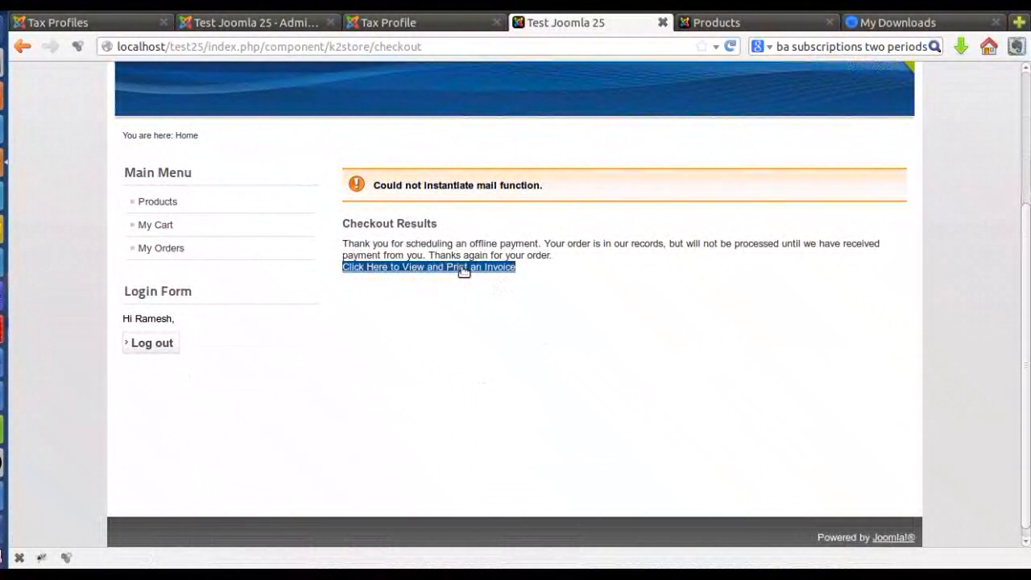
click(464, 269)
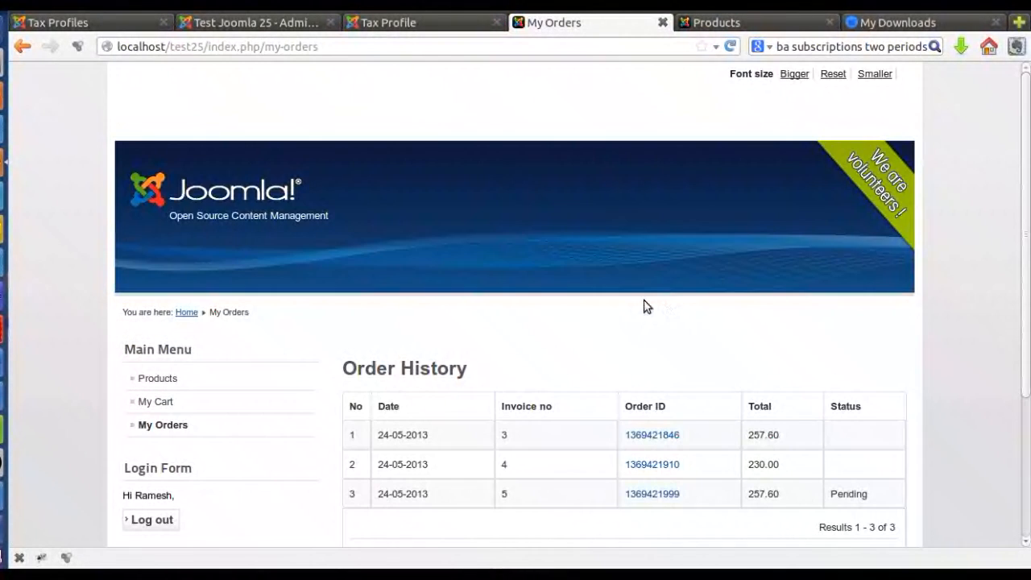
Open the newest order's details, showing Pending status and $27.60 tax in $257.60.
scroll(559, 356, down, 4)
double_click(669, 307)
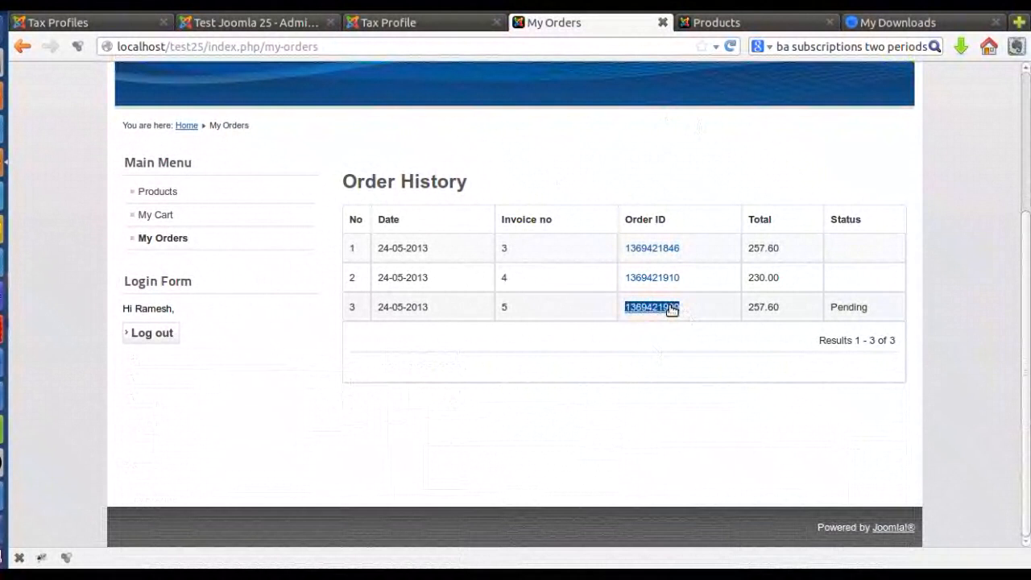
click(667, 309)
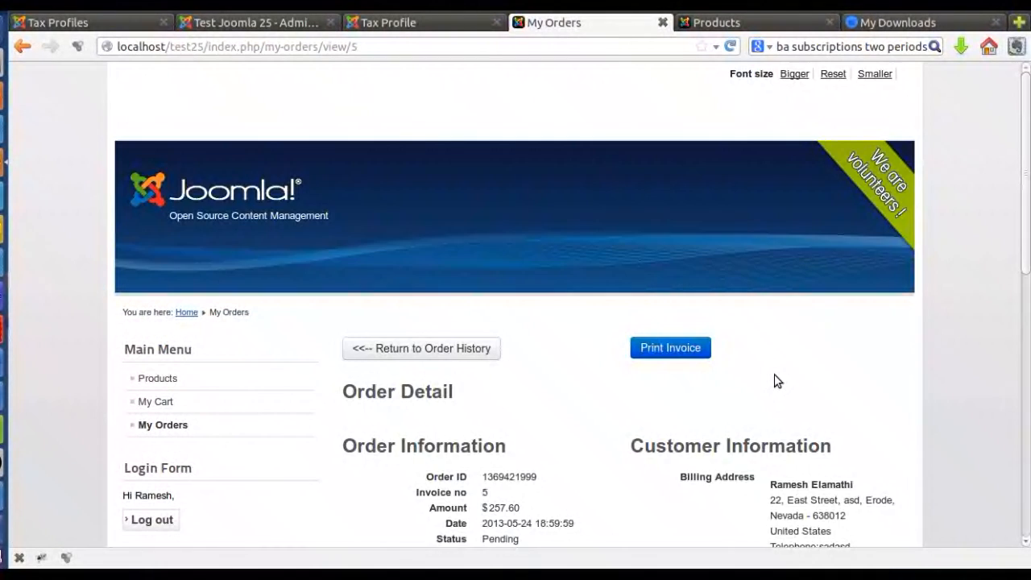
scroll(651, 312, down, 10)
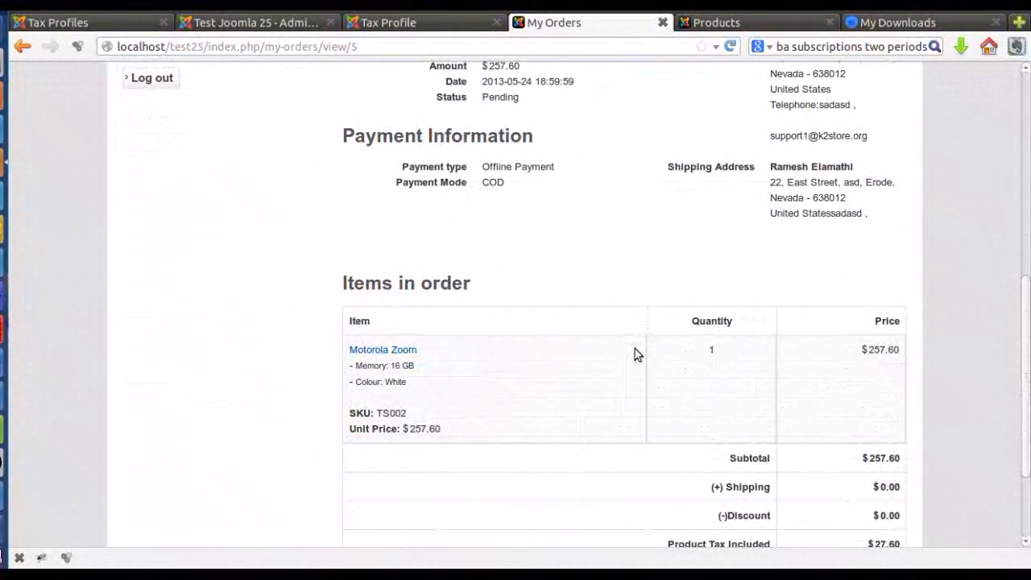
scroll(632, 346, up, 3)
scroll(634, 290, down, 5)
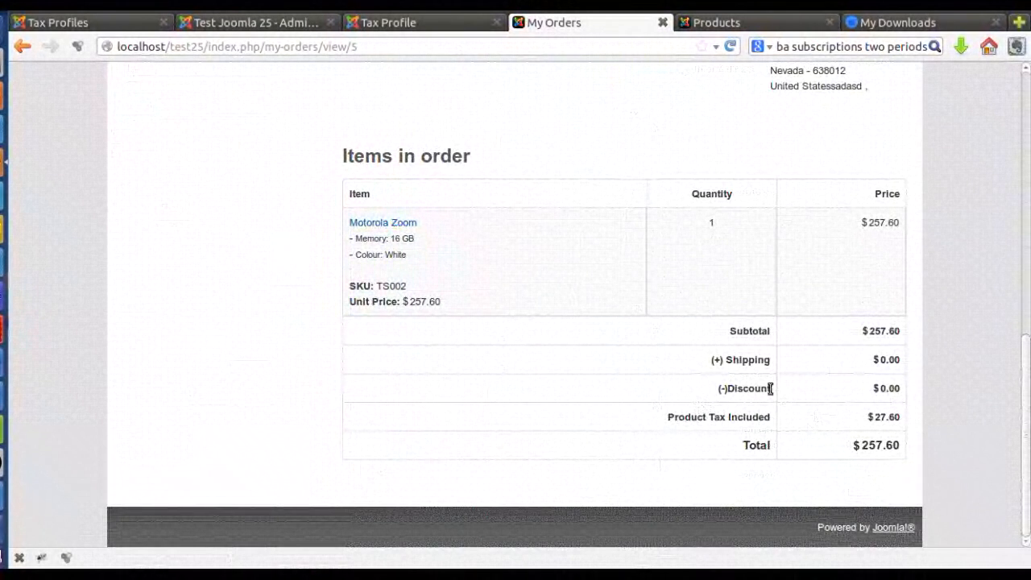
scroll(619, 377, up, 5)
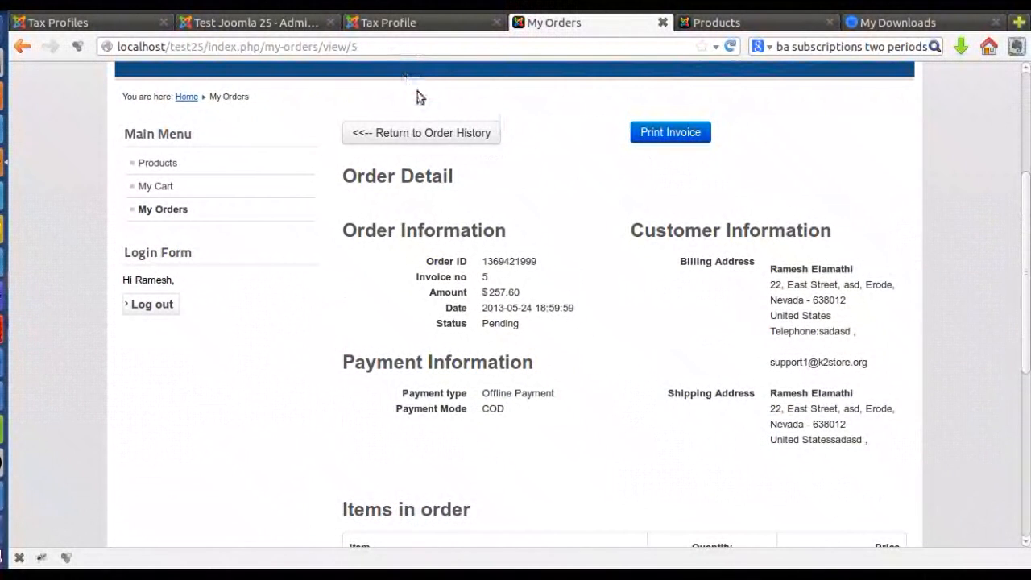
Move from the Tax Profile tab to the Admin tab, then close the K2 Store Configuration window.
click(404, 31)
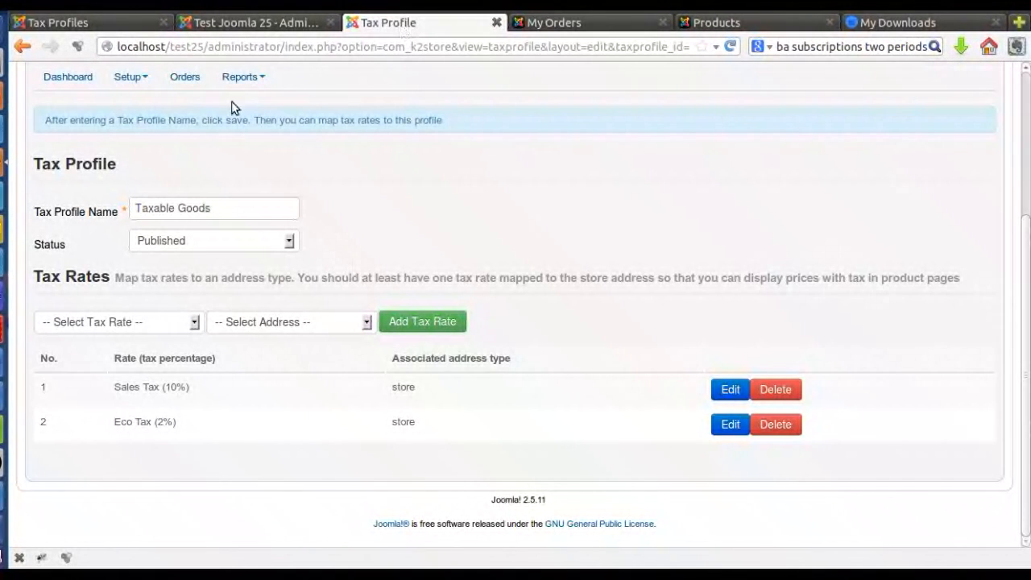
click(248, 26)
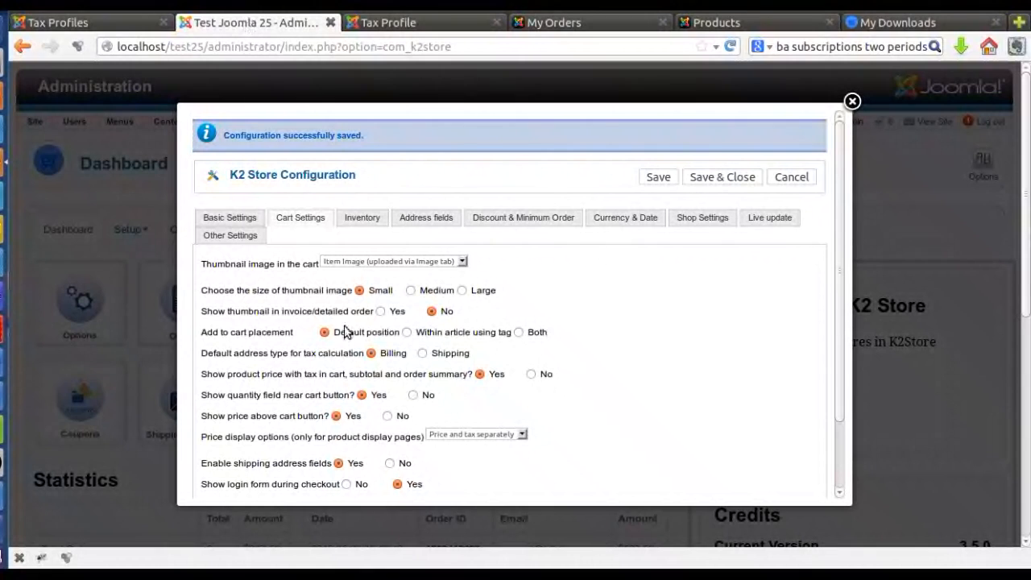
click(852, 102)
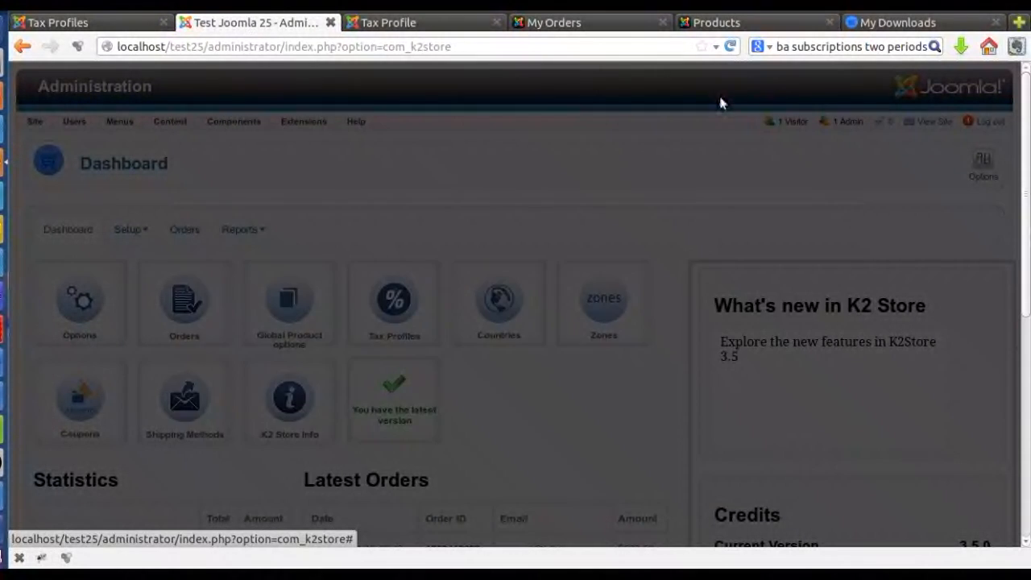